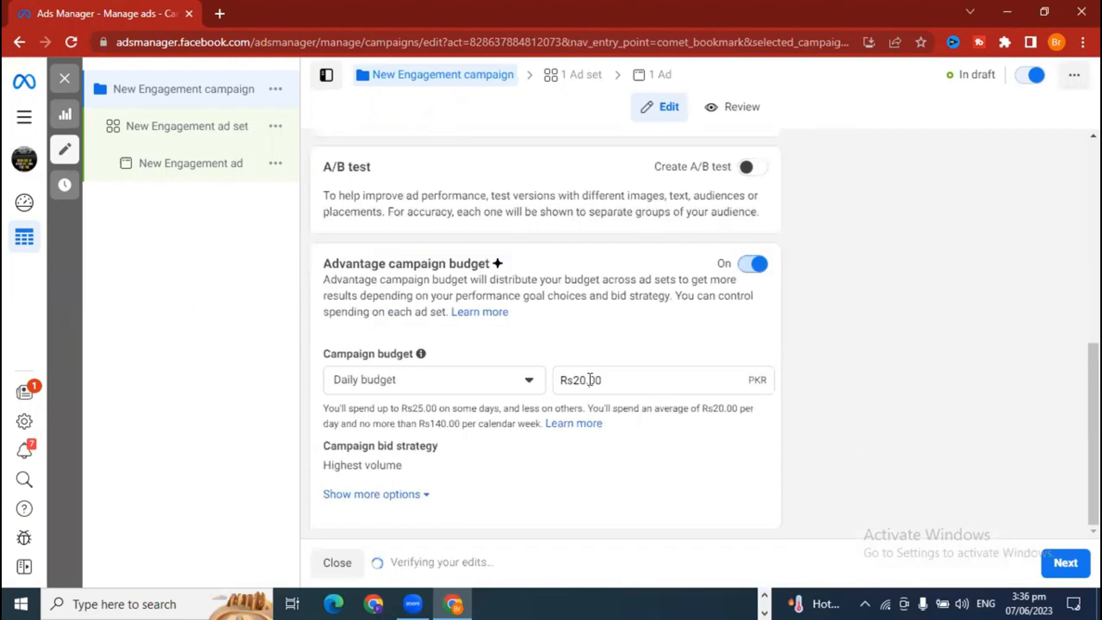
Set the daily campaign budget to Rs300 and continue to the ad set settings.
type("300")
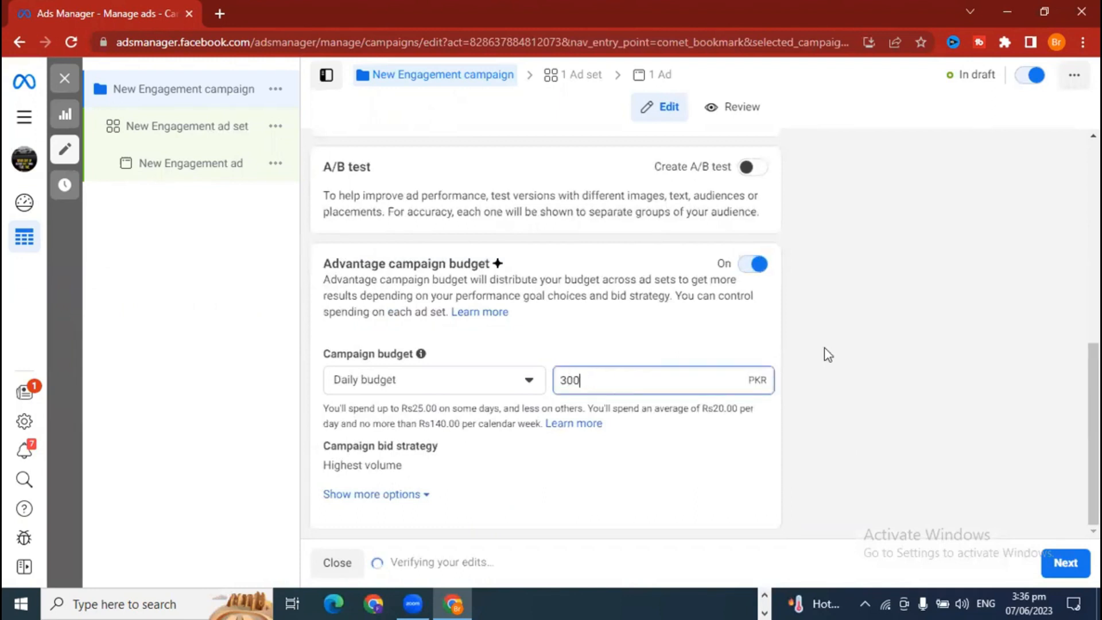
left_click(951, 463)
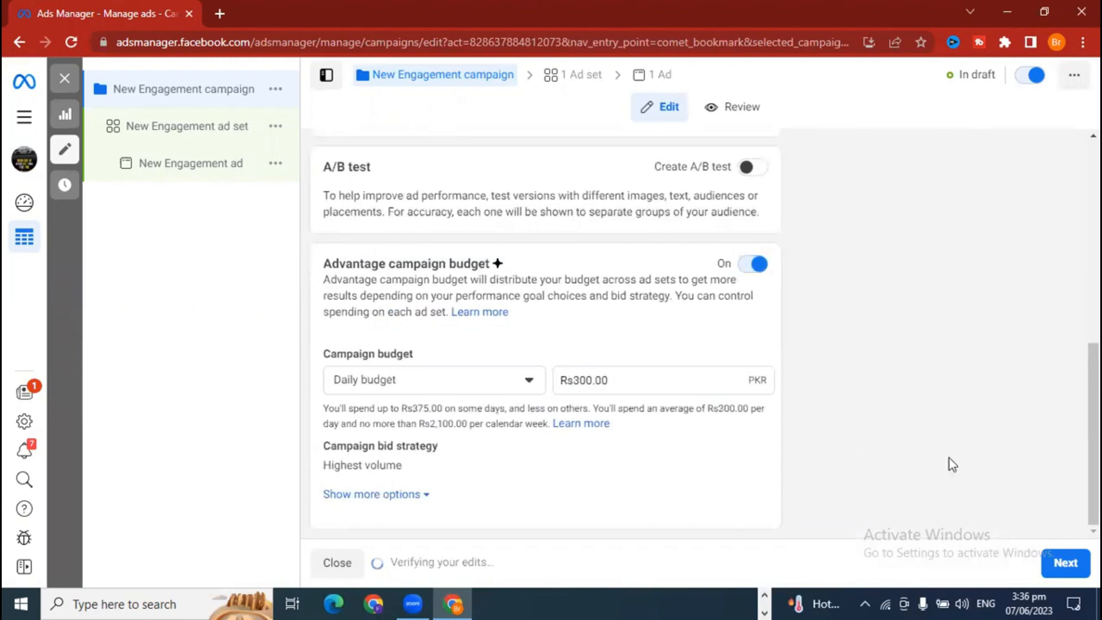
left_click(1060, 569)
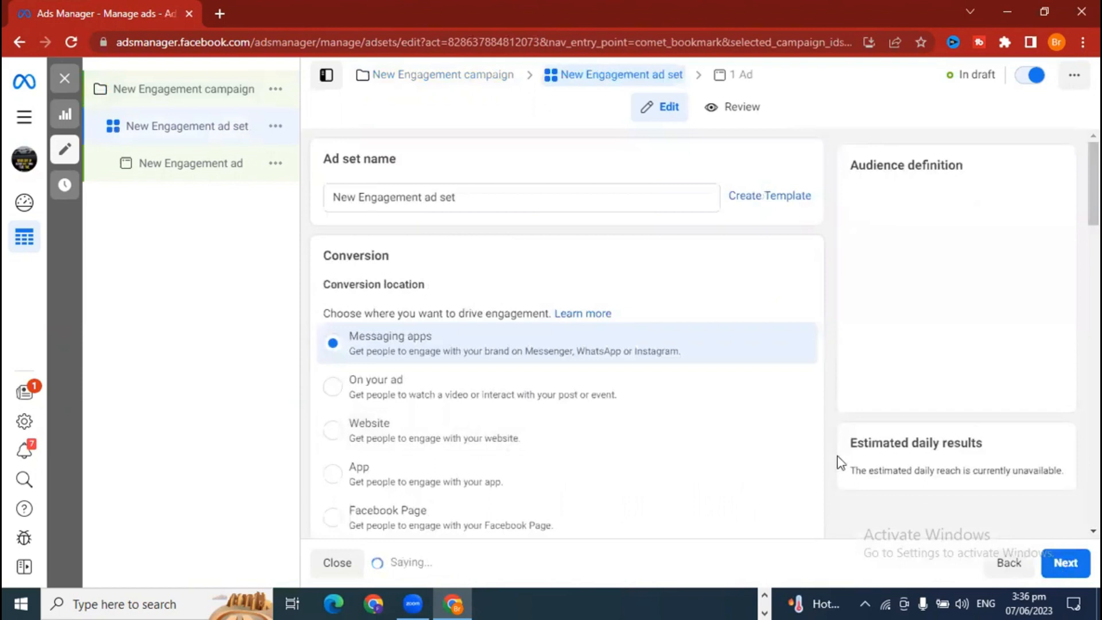
Dismiss the recommendation to select more messaging apps and go to the ad set's Placements section.
scroll(576, 298, "down", 3)
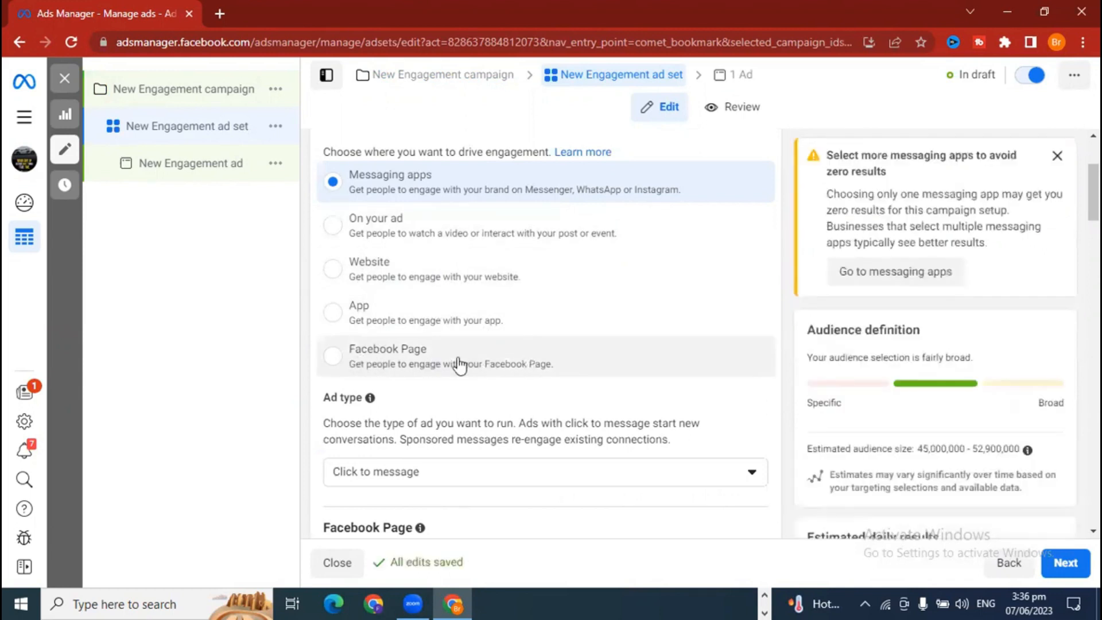
left_click(1057, 156)
scroll(832, 438, "down", 5)
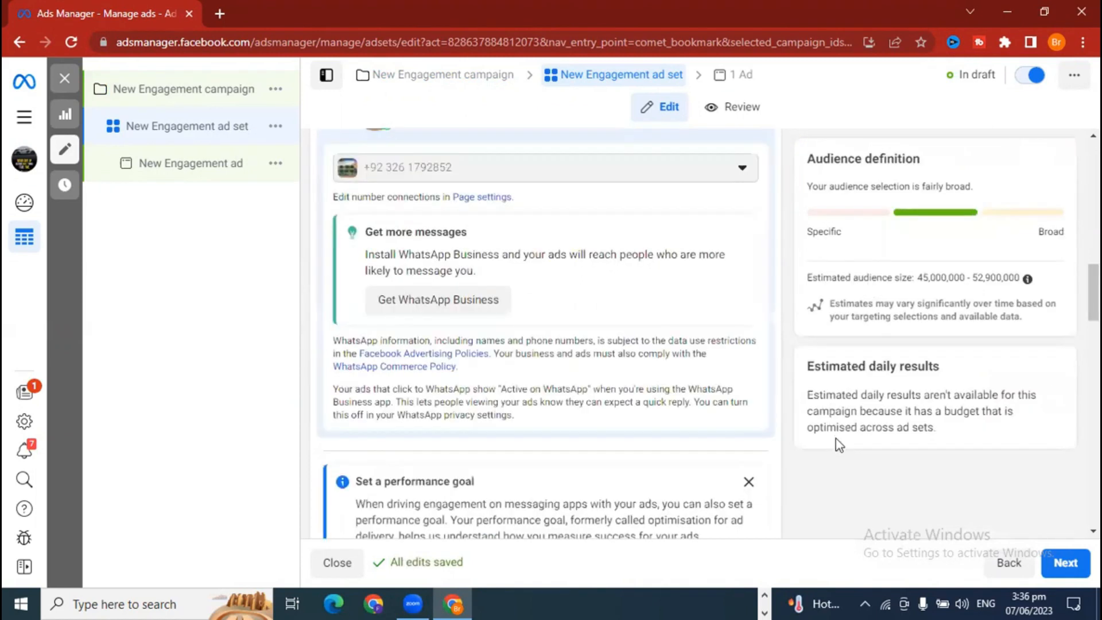
scroll(835, 442, "down", 5)
scroll(839, 449, "down", 10)
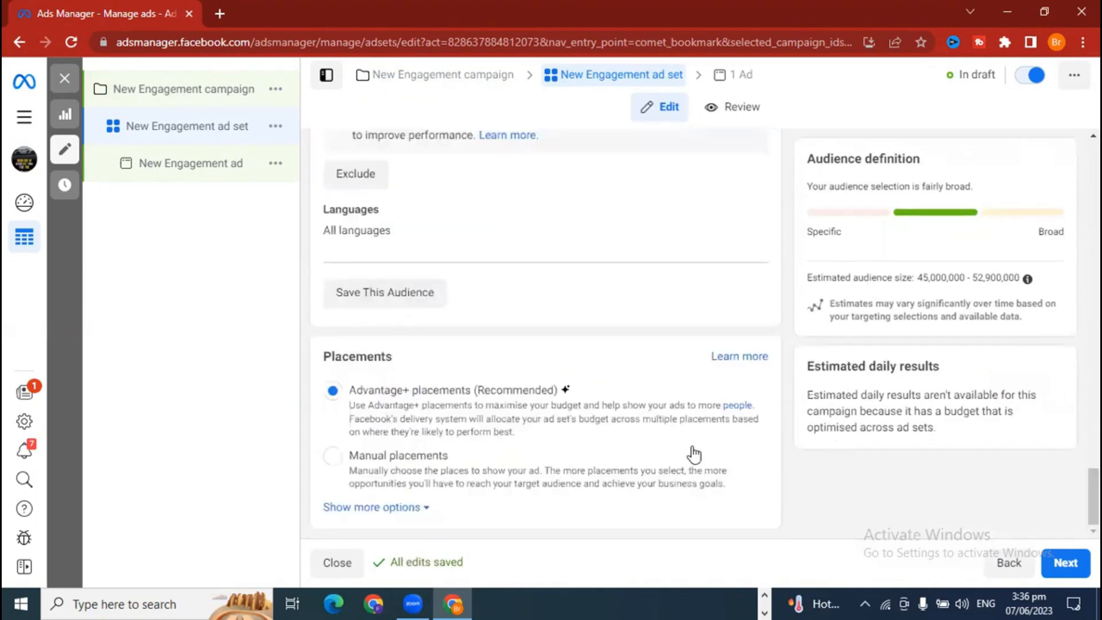
left_click(332, 469)
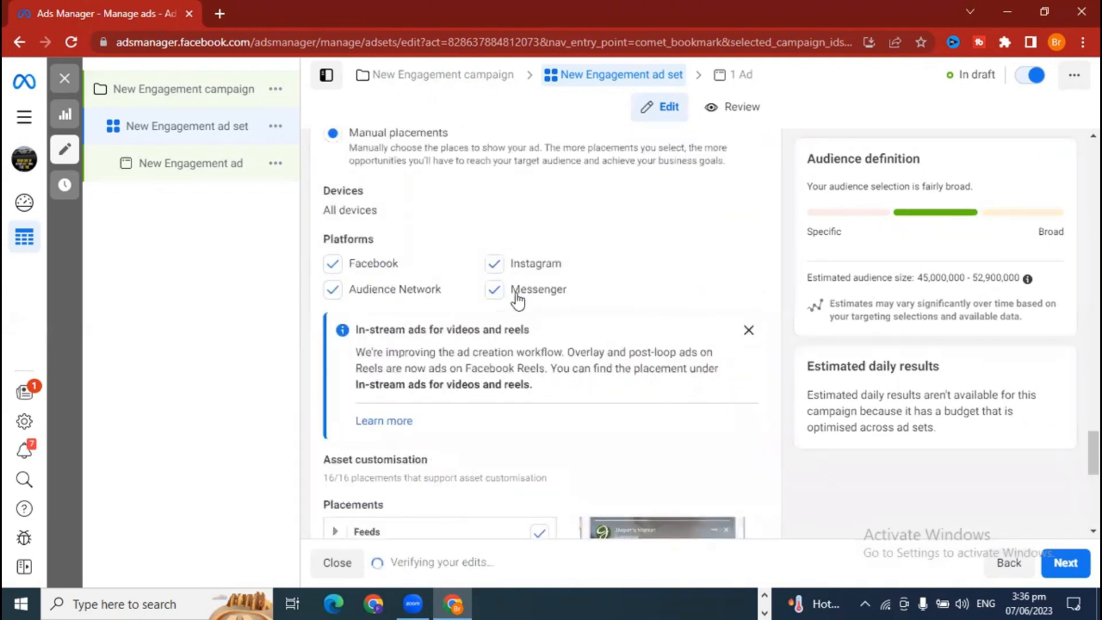
scroll(518, 299, "up", 3)
left_click(330, 227)
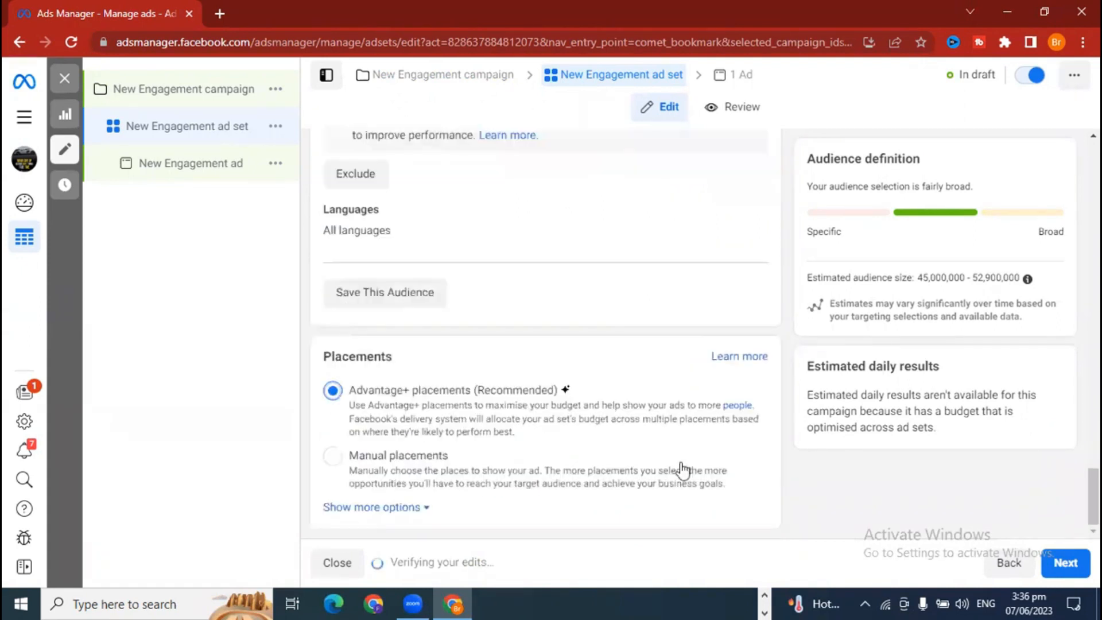
Choose manual placements for the ad set and review the platforms and placement categories.
left_click(334, 457)
scroll(529, 325, "down", 5)
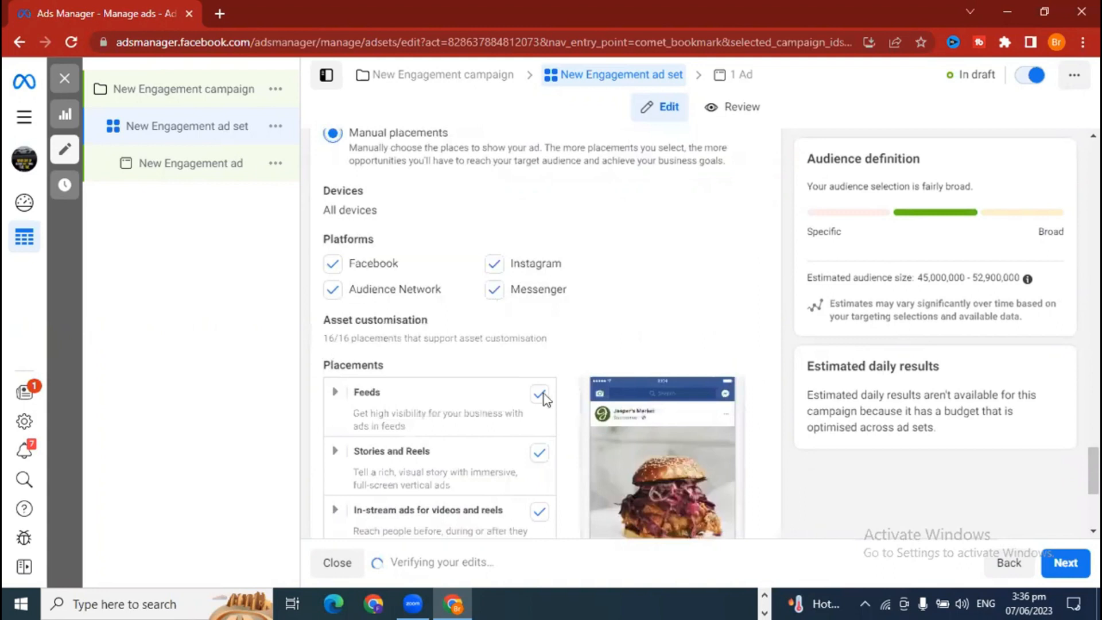
scroll(441, 411, "down", 4)
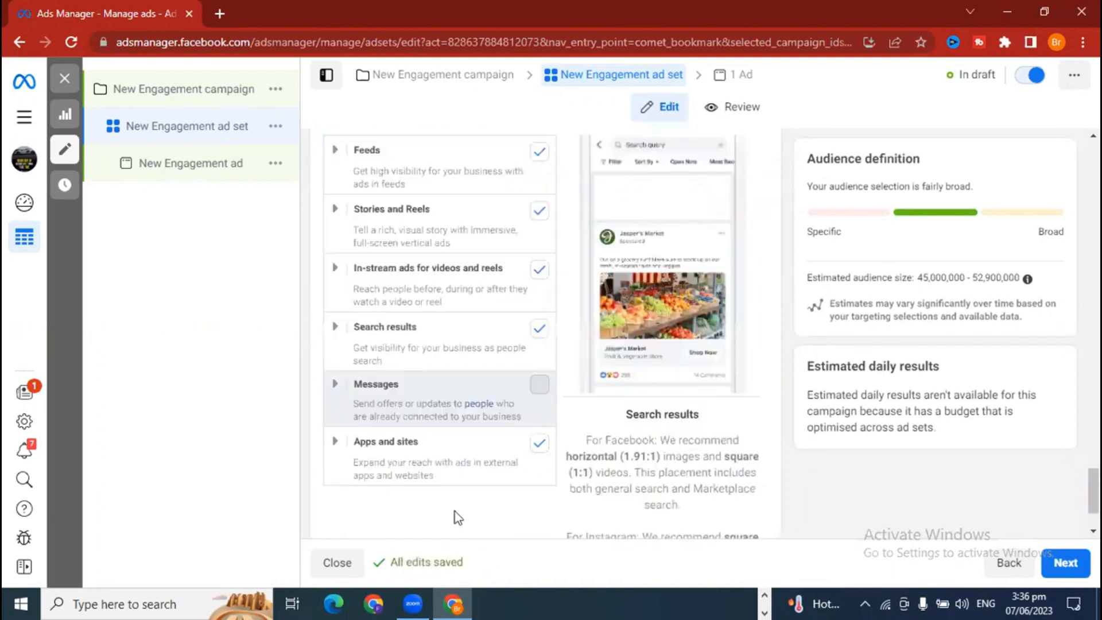
scroll(426, 500, "down", 2)
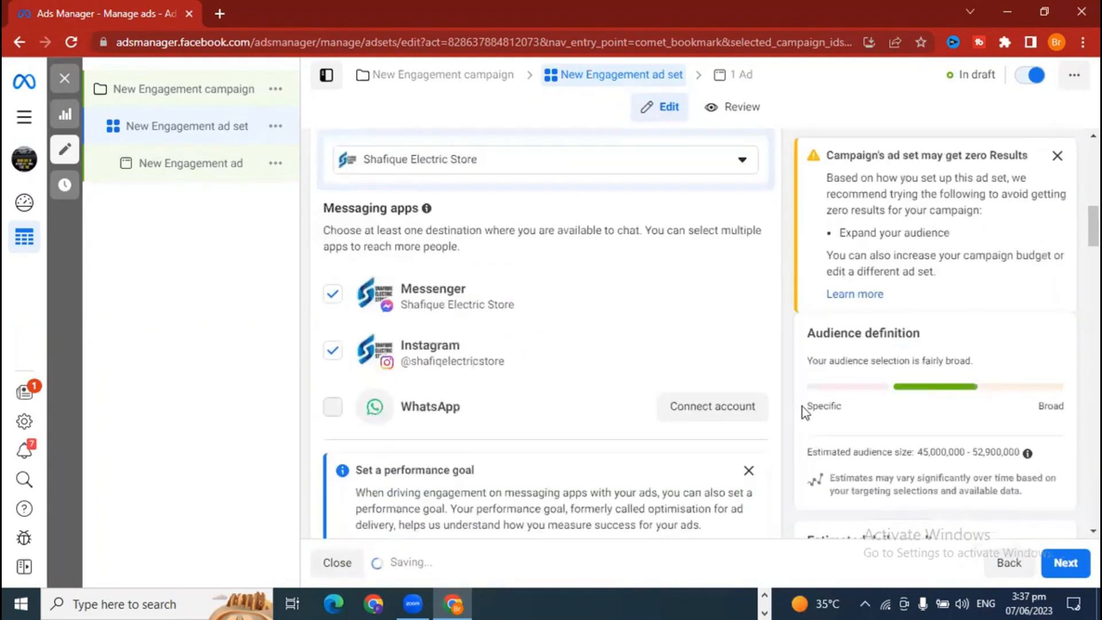
Dismiss the performance goal tip in the ad set and continue to the ad settings.
left_click(749, 471)
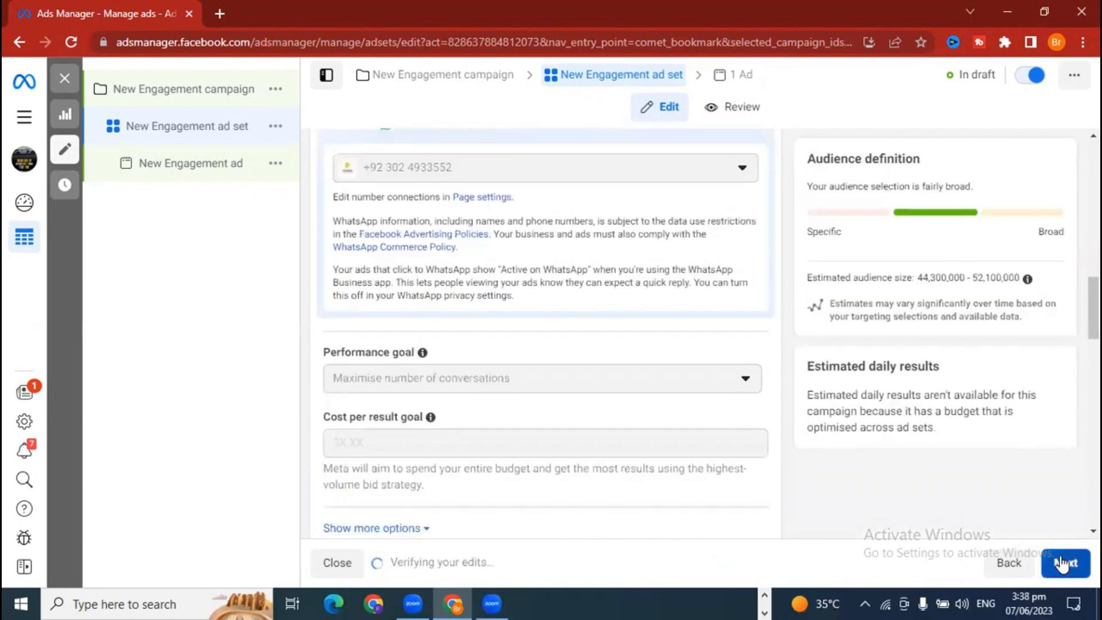
left_click(1063, 564)
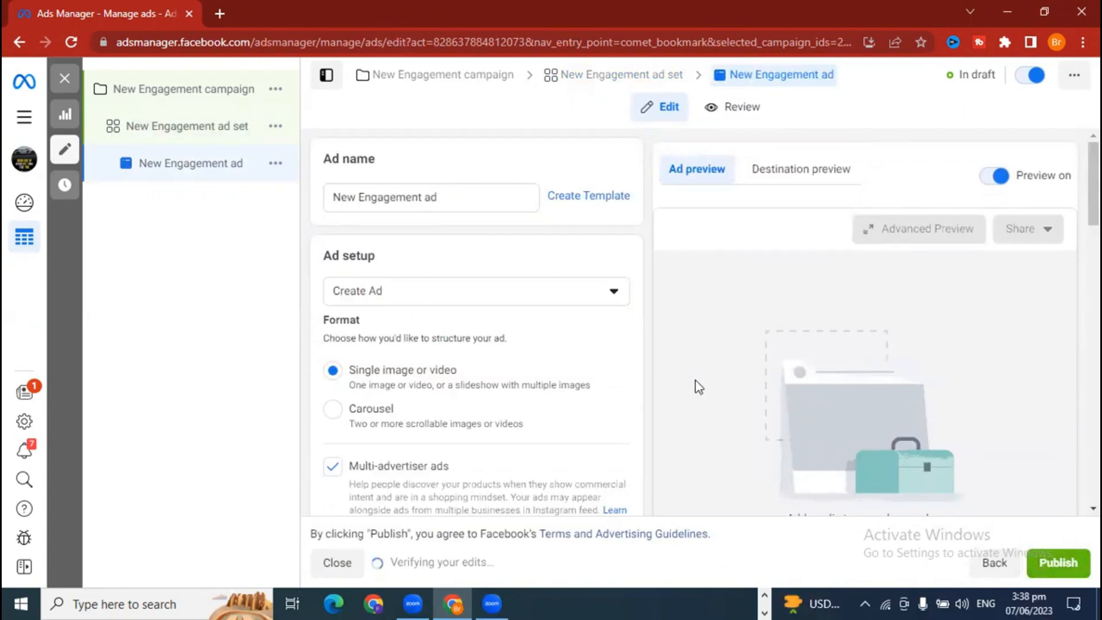
Set the ad setup to Use existing post and pick the Facebook post "Bonanza men's wear collection" dated 8 Jan 2023.
left_click(360, 293)
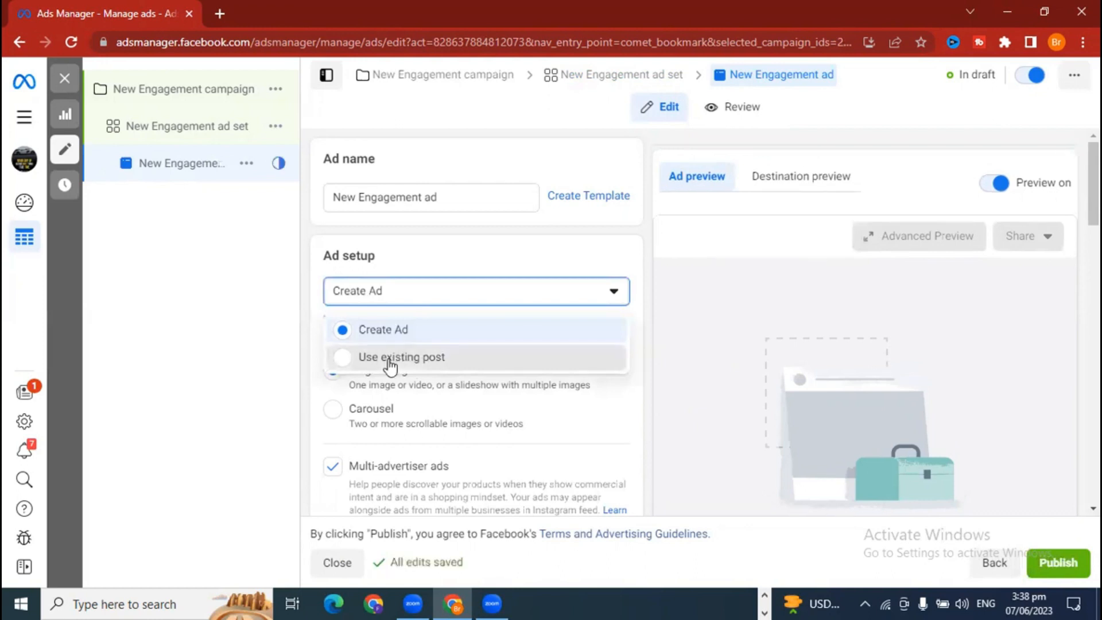
left_click(389, 362)
scroll(676, 399, "down", 3)
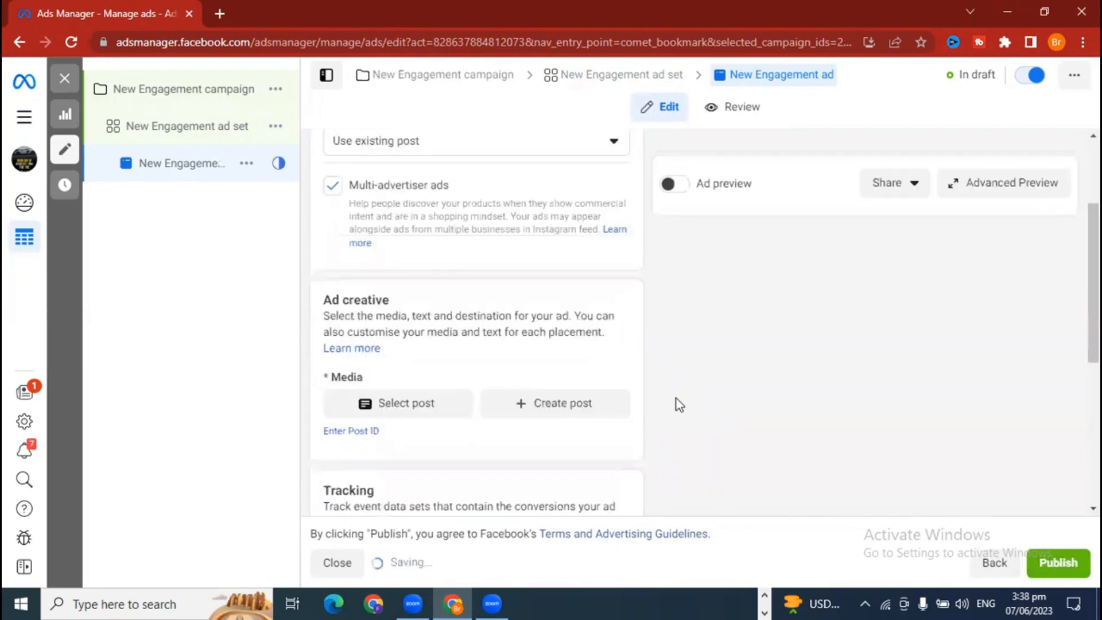
scroll(677, 399, "down", 2)
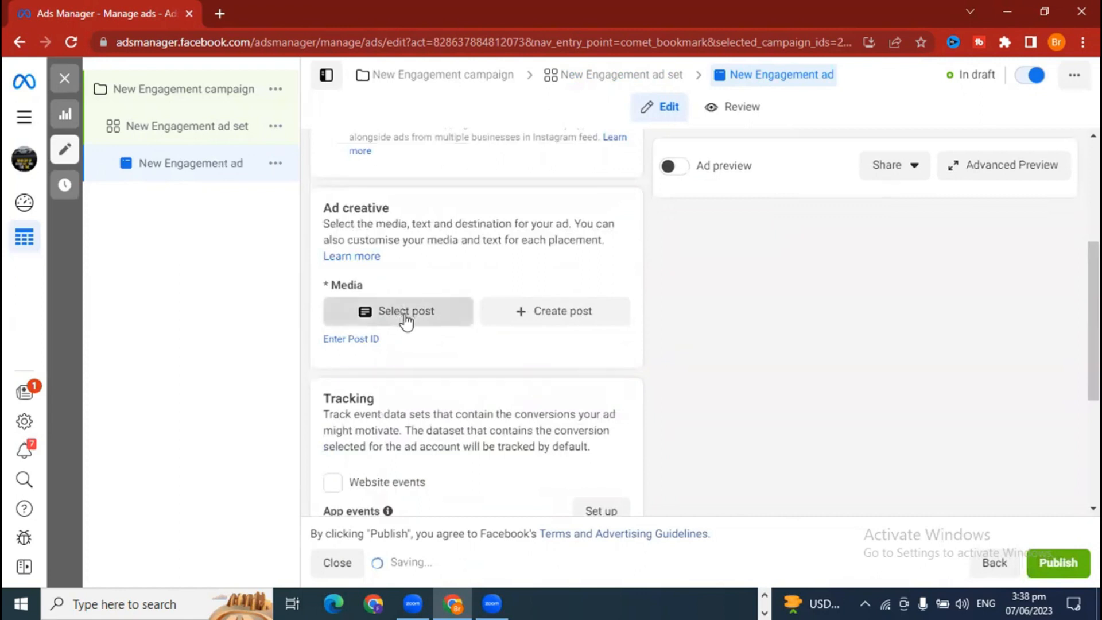
left_click(406, 316)
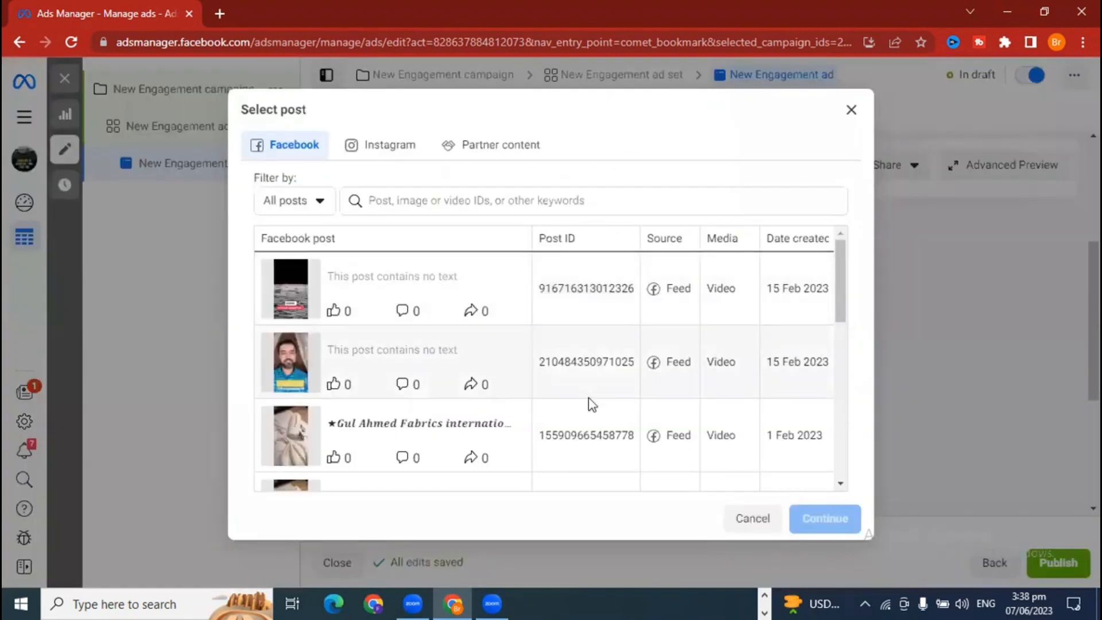
scroll(592, 405, "down", 4)
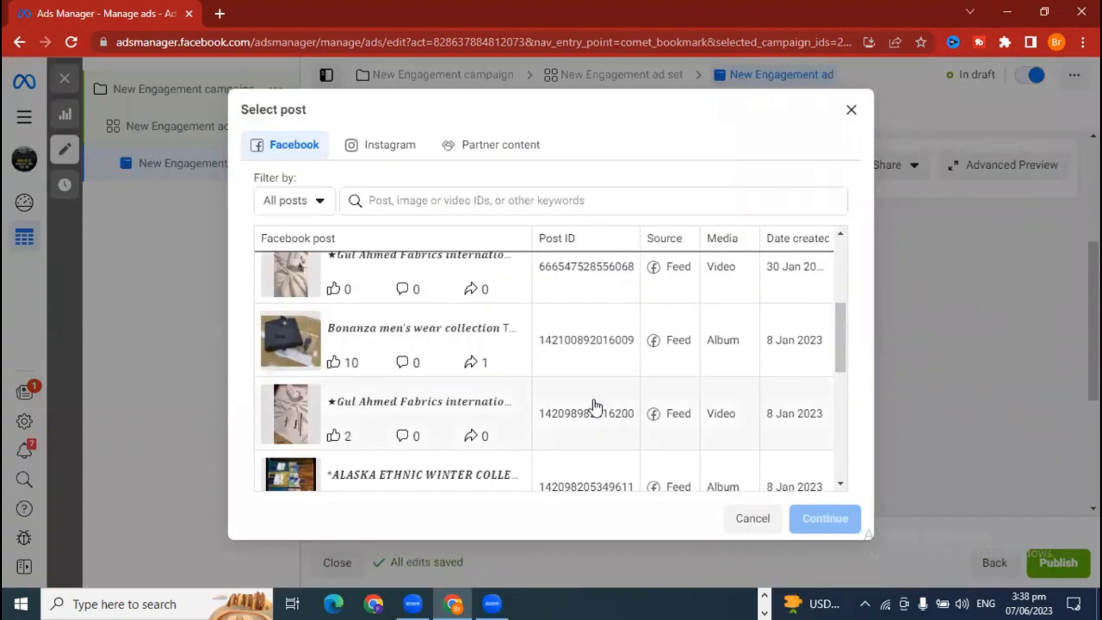
left_click(441, 349)
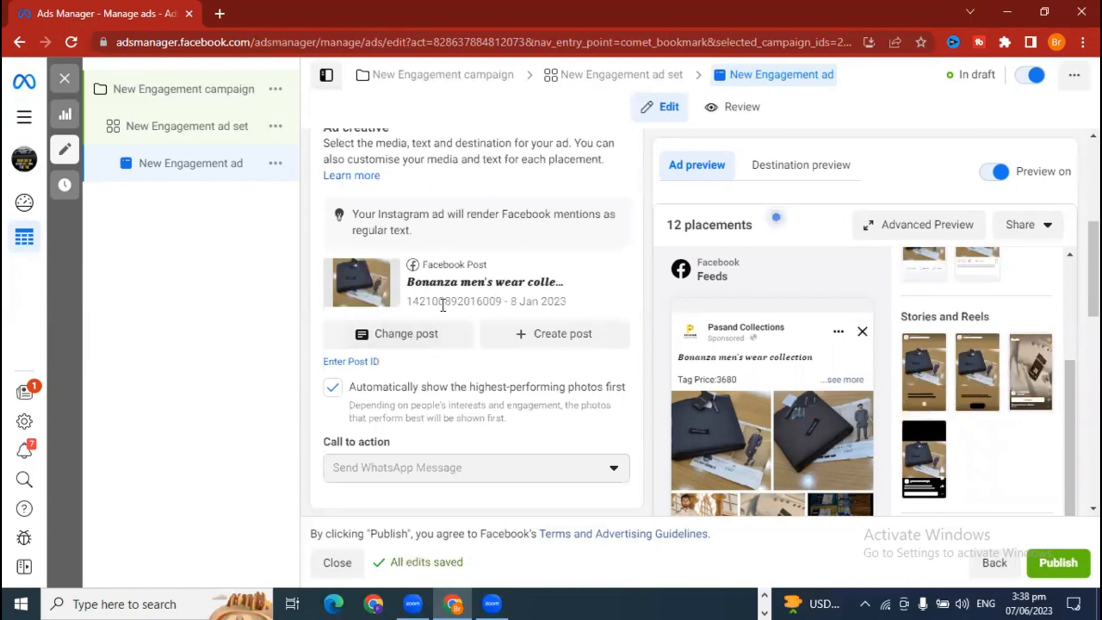
Examine the ad's placement previews, including the Facebook feed post's full text and the advanced preview of all placements.
scroll(871, 361, "down", 5)
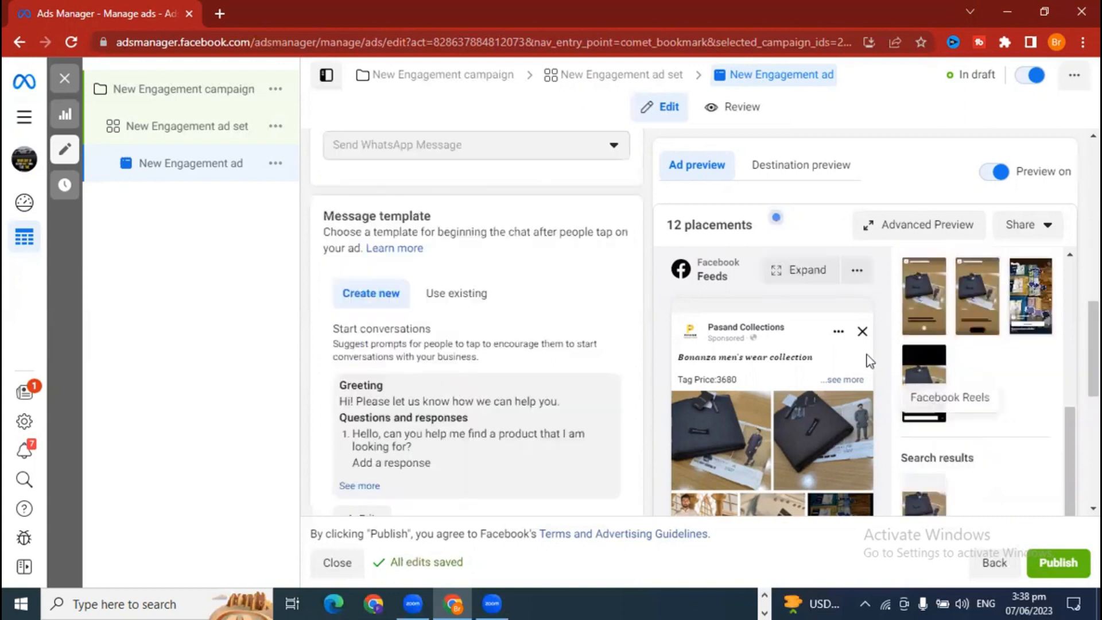
scroll(871, 361, "down", 5)
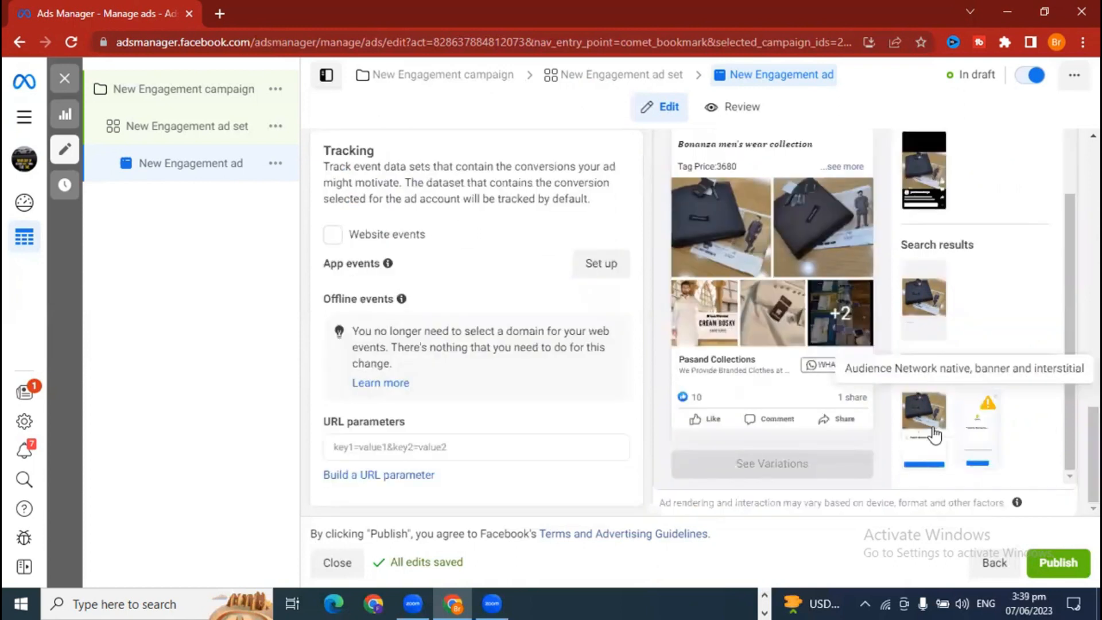
scroll(826, 333, "up", 2)
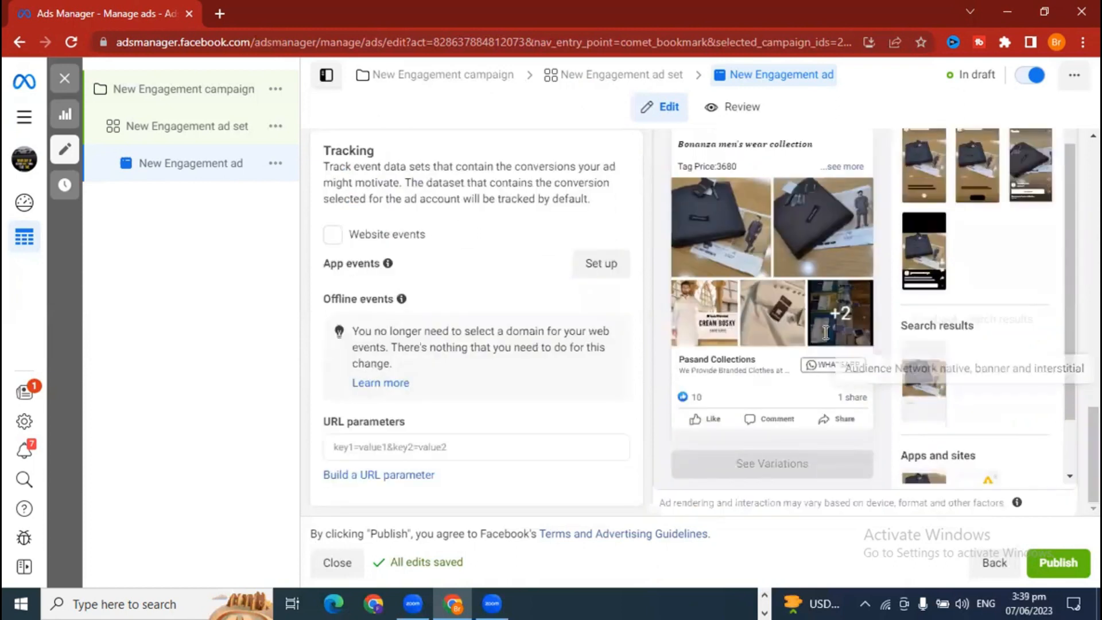
scroll(824, 268, "up", 2)
left_click(846, 249)
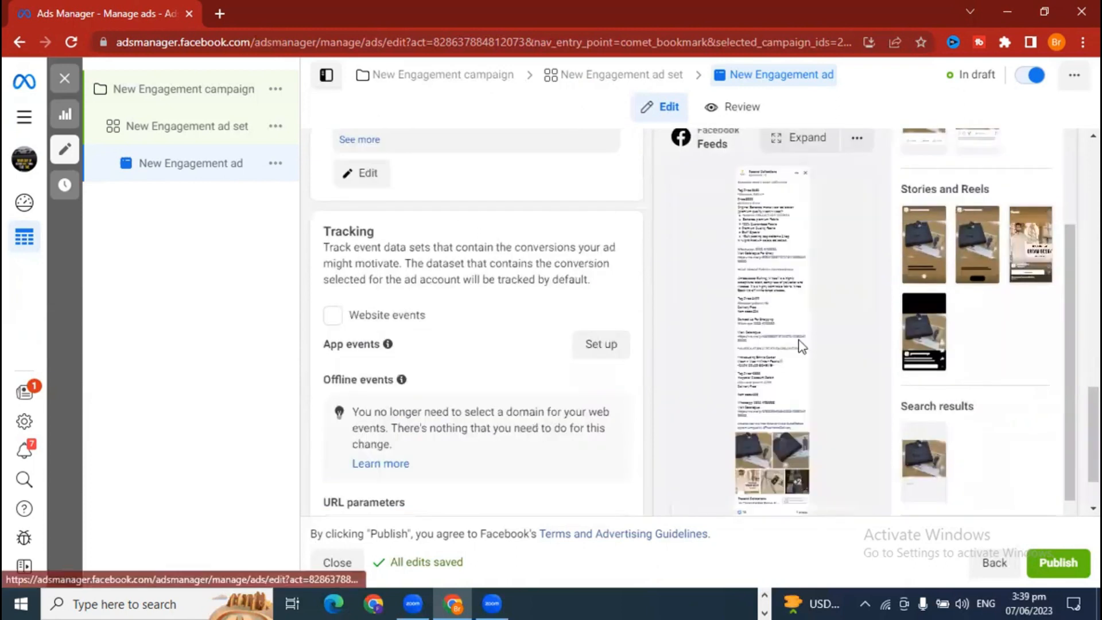
scroll(833, 411, "up", 5)
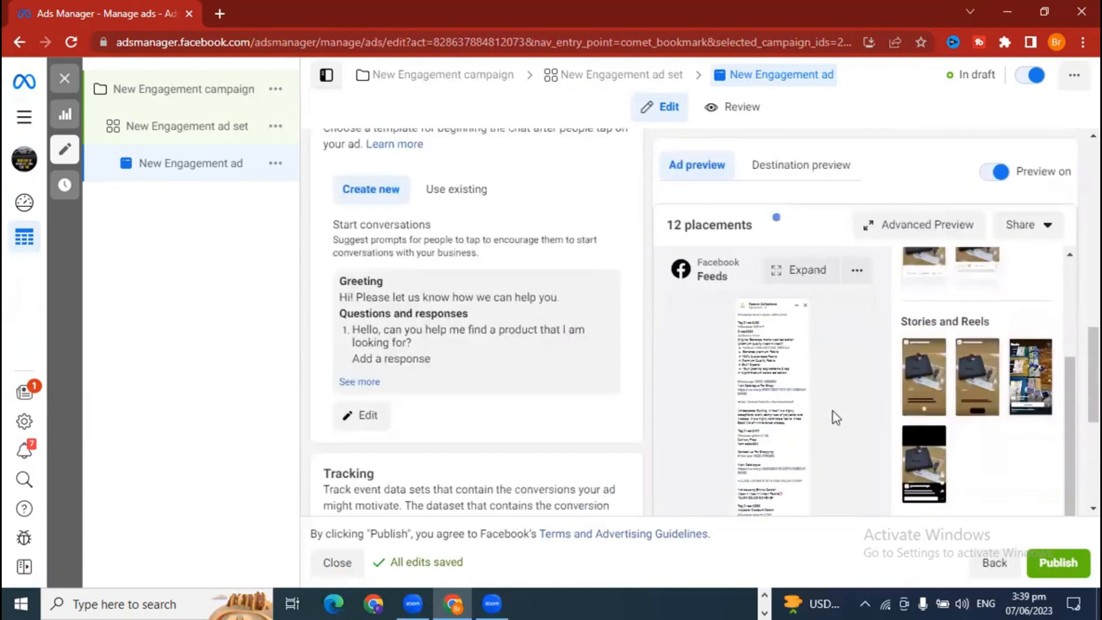
left_click(899, 237)
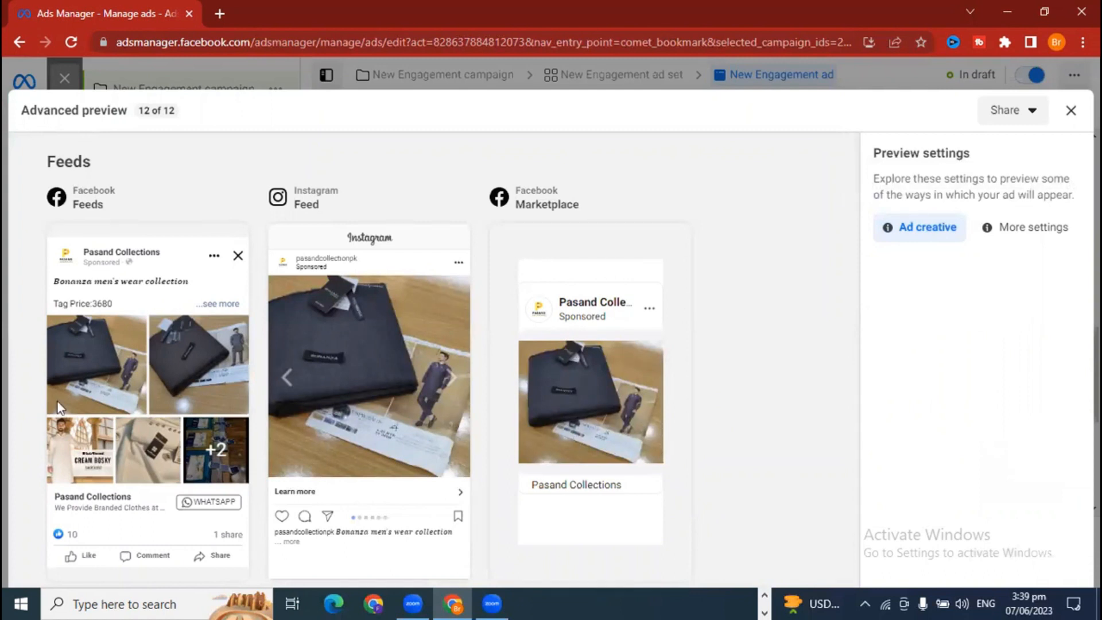
left_click(1071, 110)
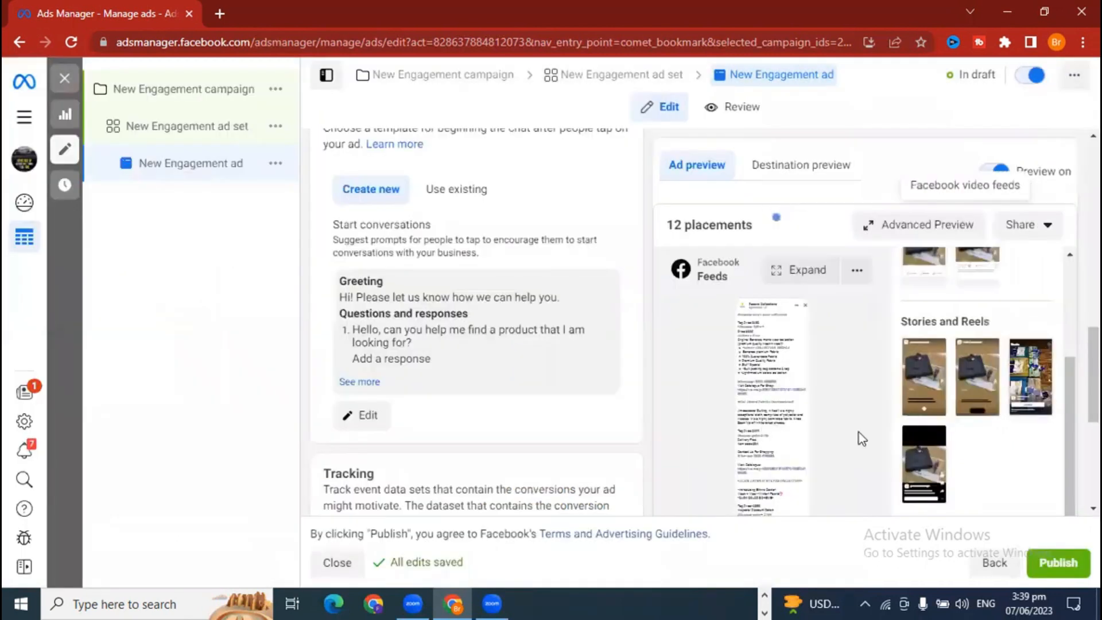
Examine the ad's tracking settings and its message template.
scroll(560, 456, "down", 1)
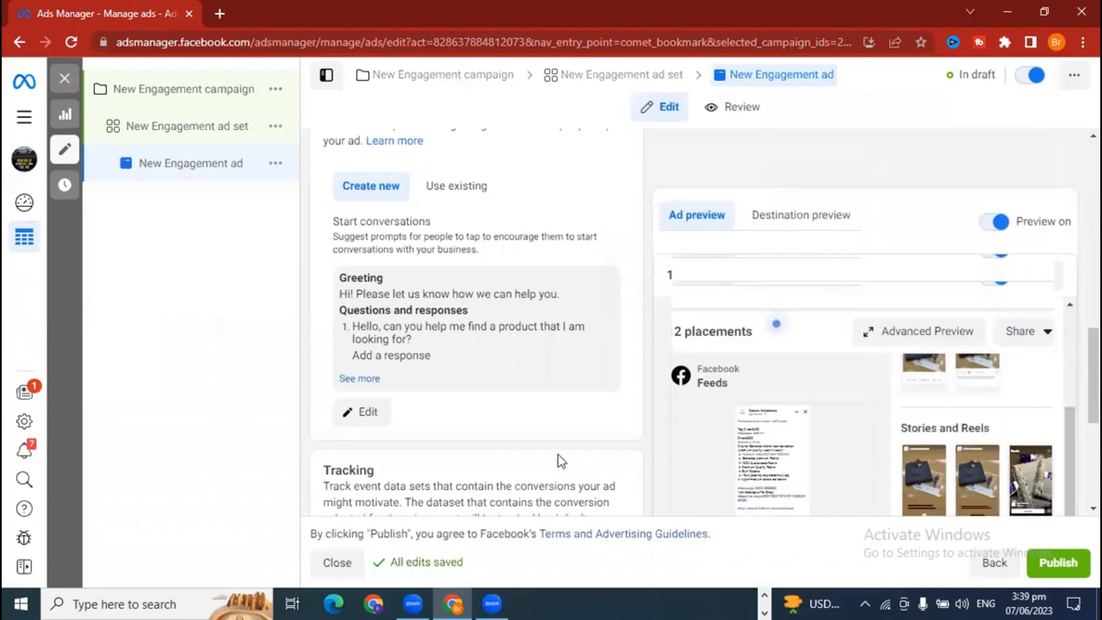
scroll(703, 439, "down", 3)
scroll(687, 453, "down", 3)
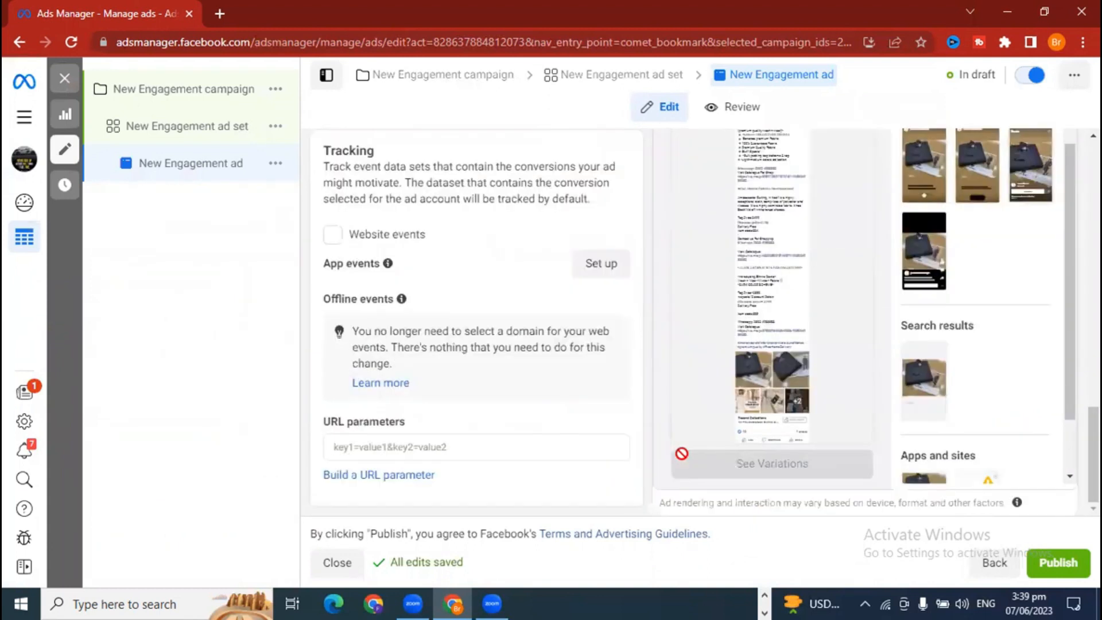
scroll(578, 464, "up", 4)
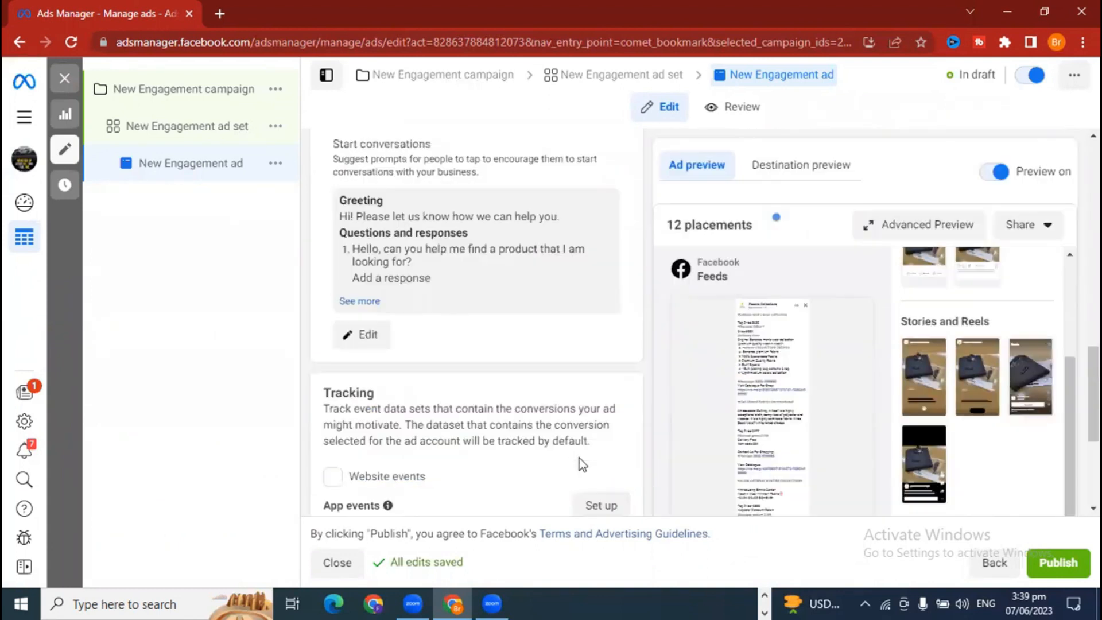
scroll(357, 291, "up", 3)
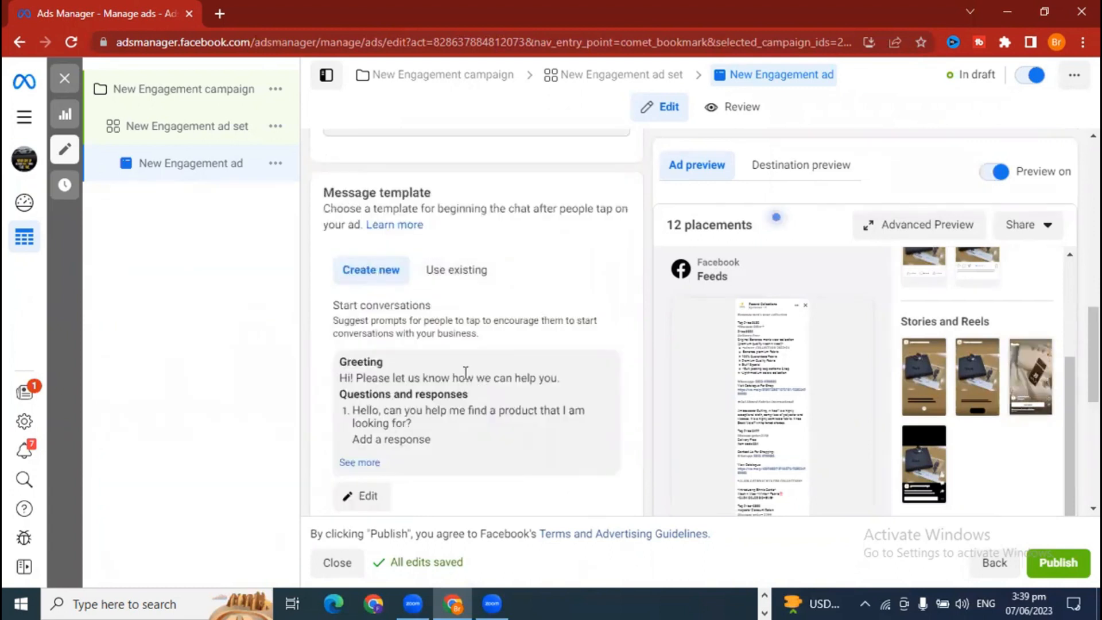
scroll(444, 410, "down", 1)
scroll(367, 419, "down", 1)
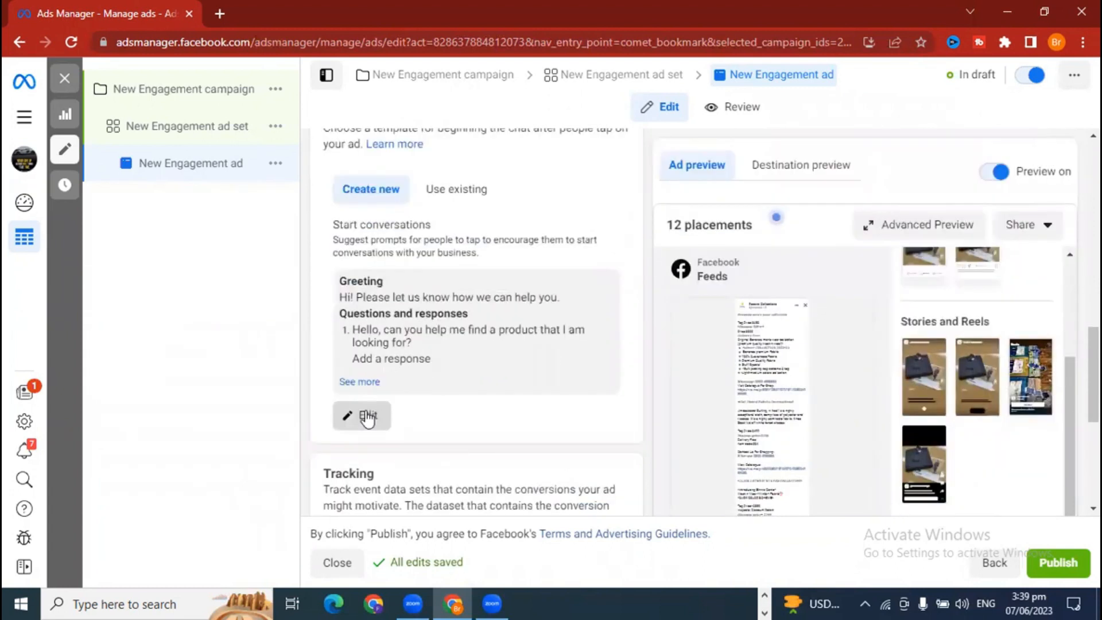
Open the message template for editing and examine its greeting, automated response and frequently asked questions.
left_click(369, 416)
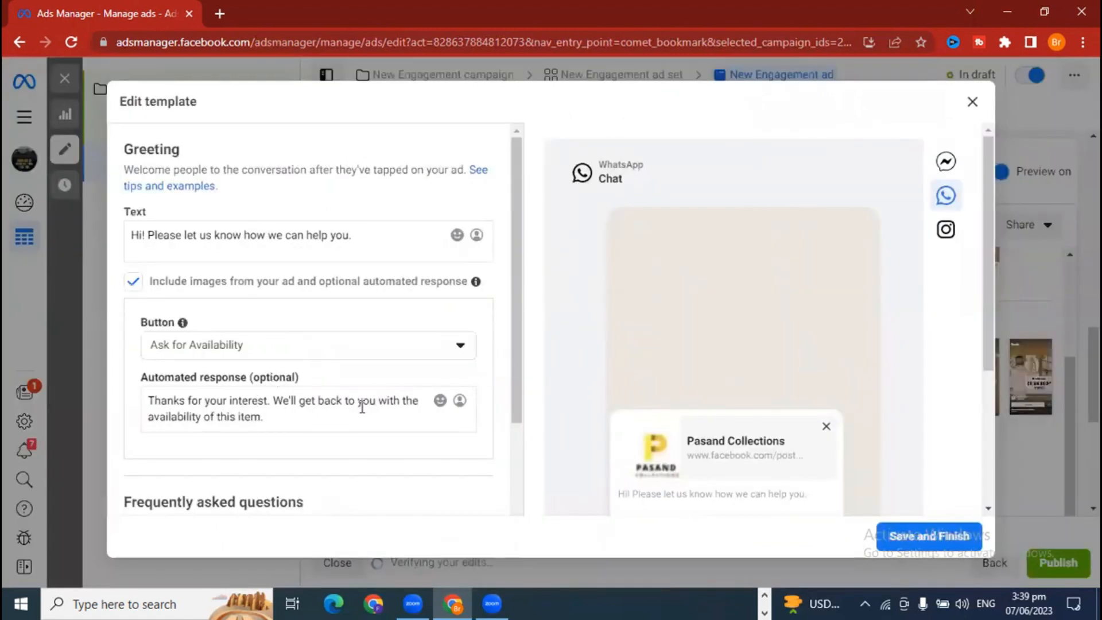
scroll(362, 407, "down", 1)
scroll(369, 416, "down", 2)
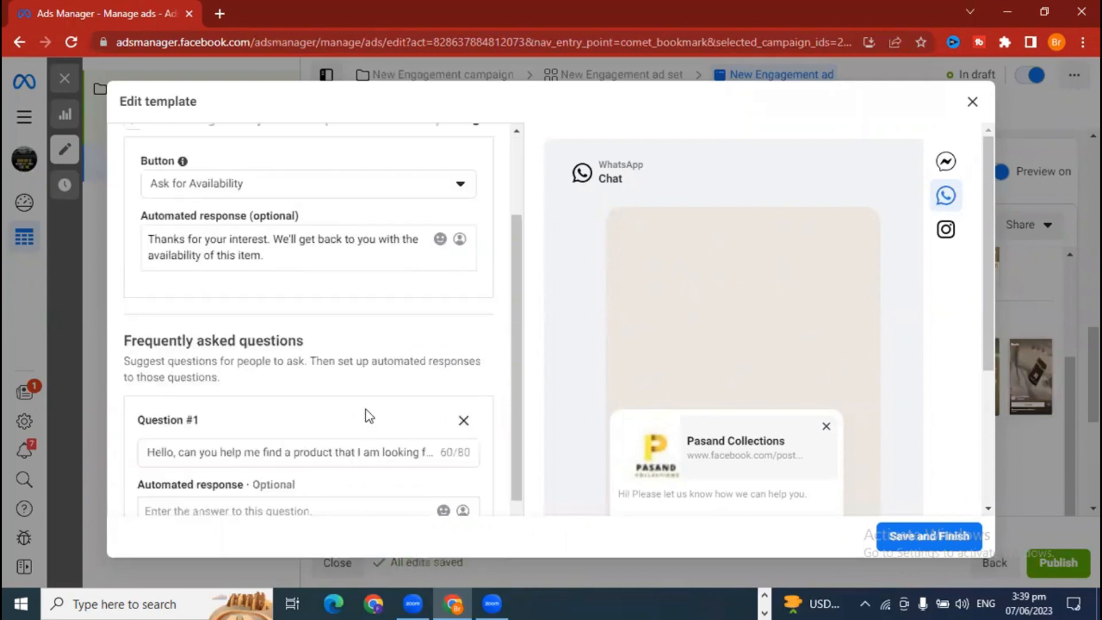
scroll(369, 416, "down", 1)
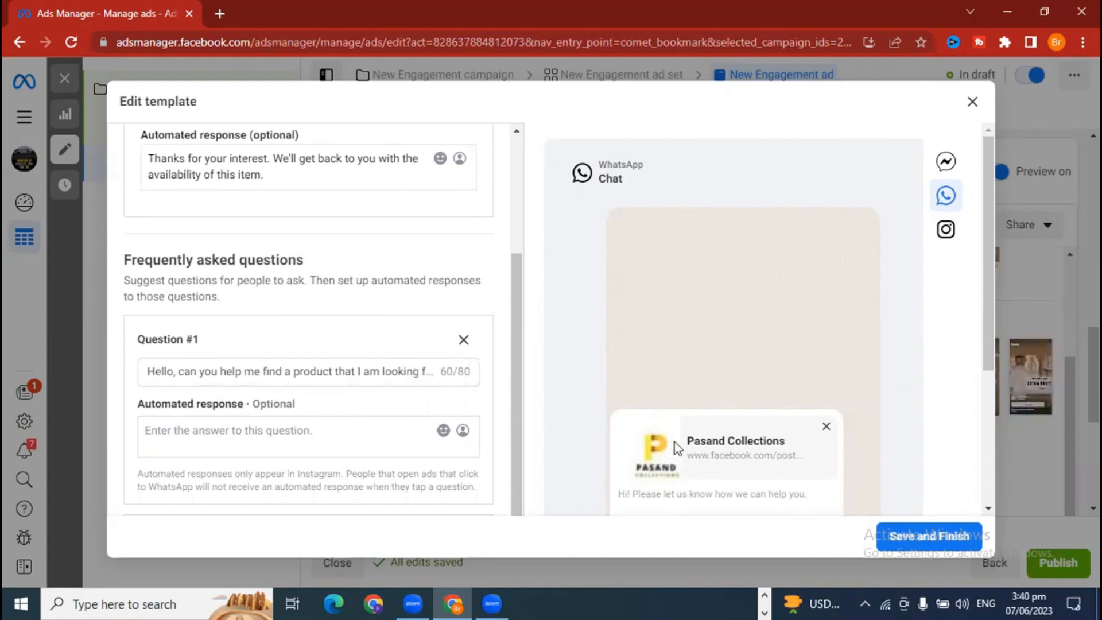
scroll(643, 312, "down", 4)
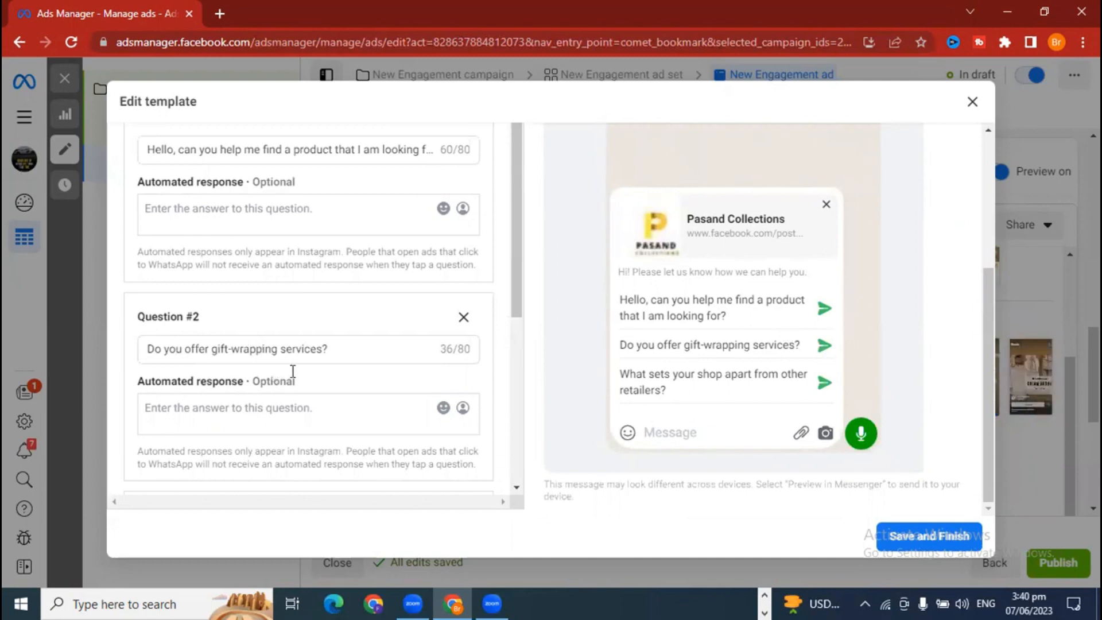
scroll(292, 371, "up", 3)
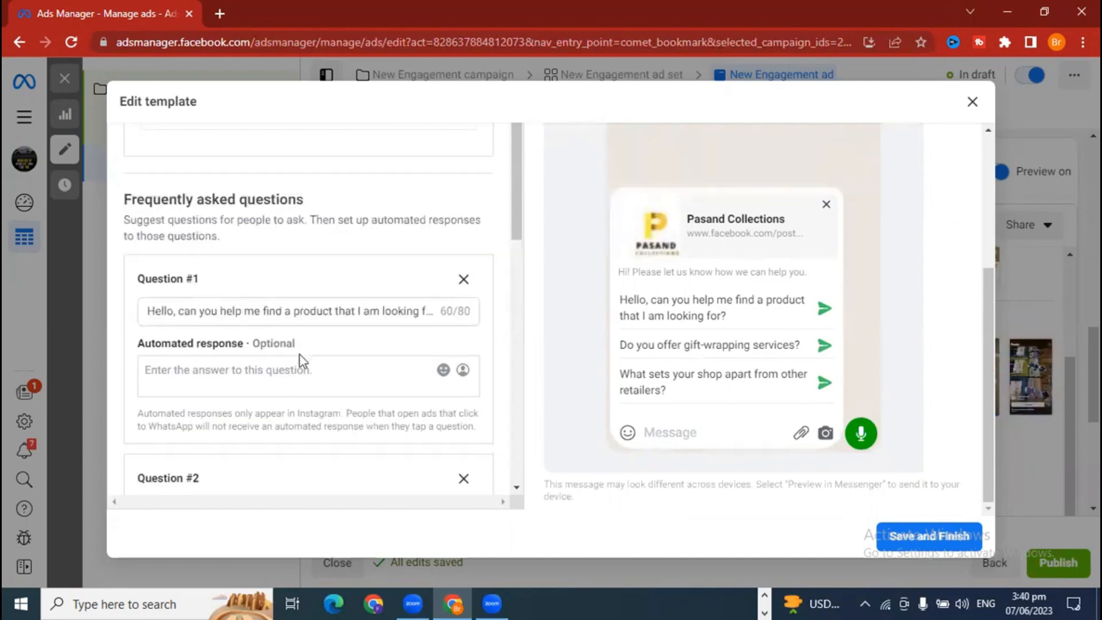
scroll(301, 354, "down", 3)
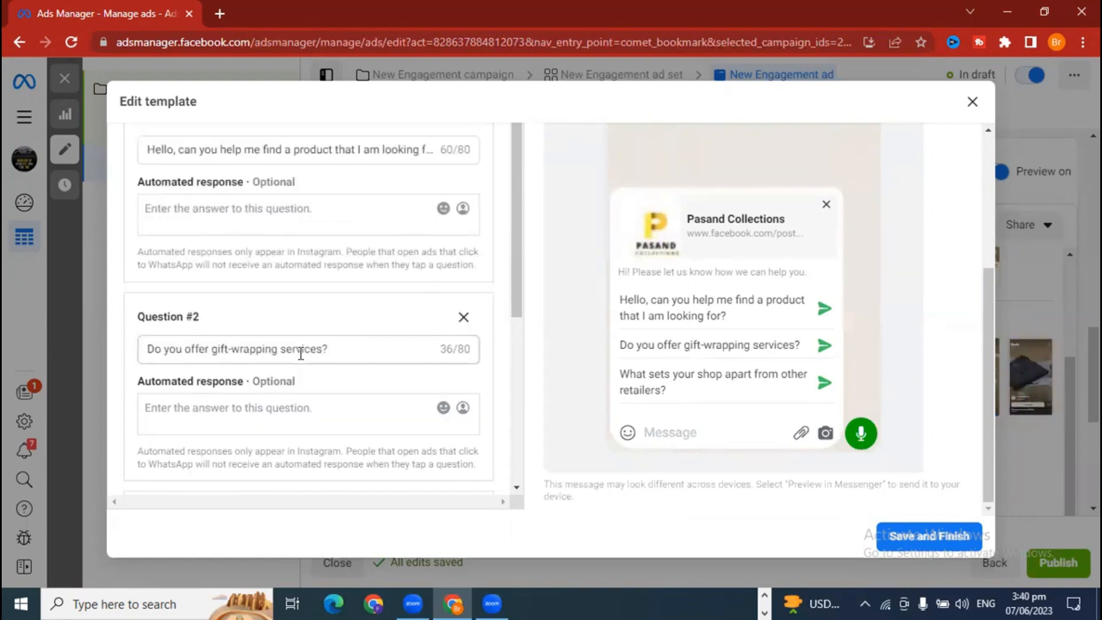
scroll(350, 424, "down", 4)
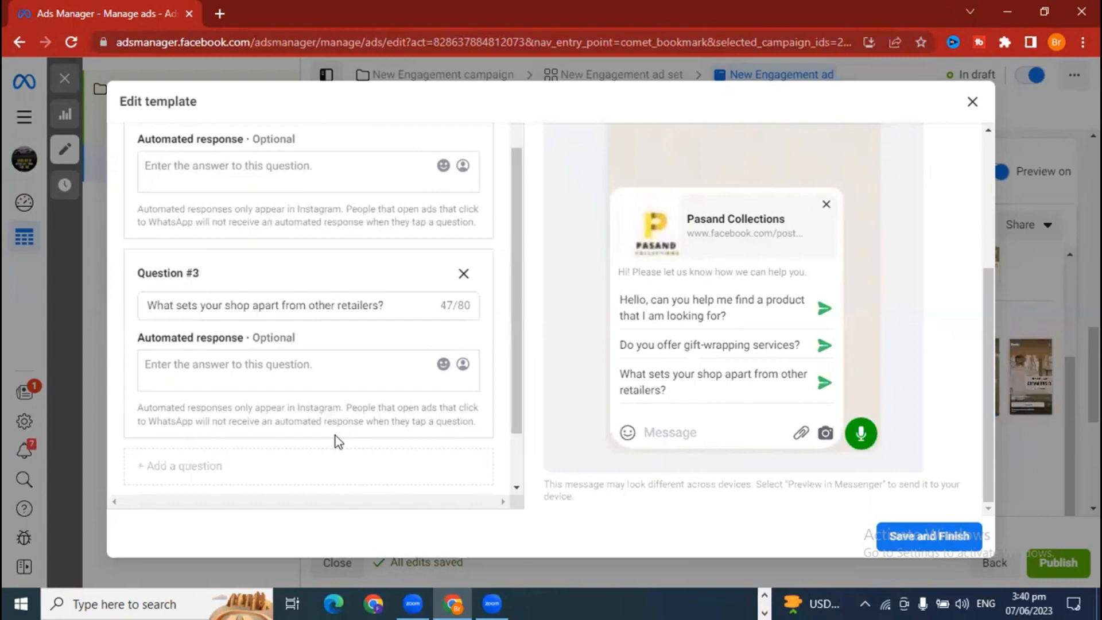
scroll(342, 450, "down", 2)
scroll(280, 415, "up", 3)
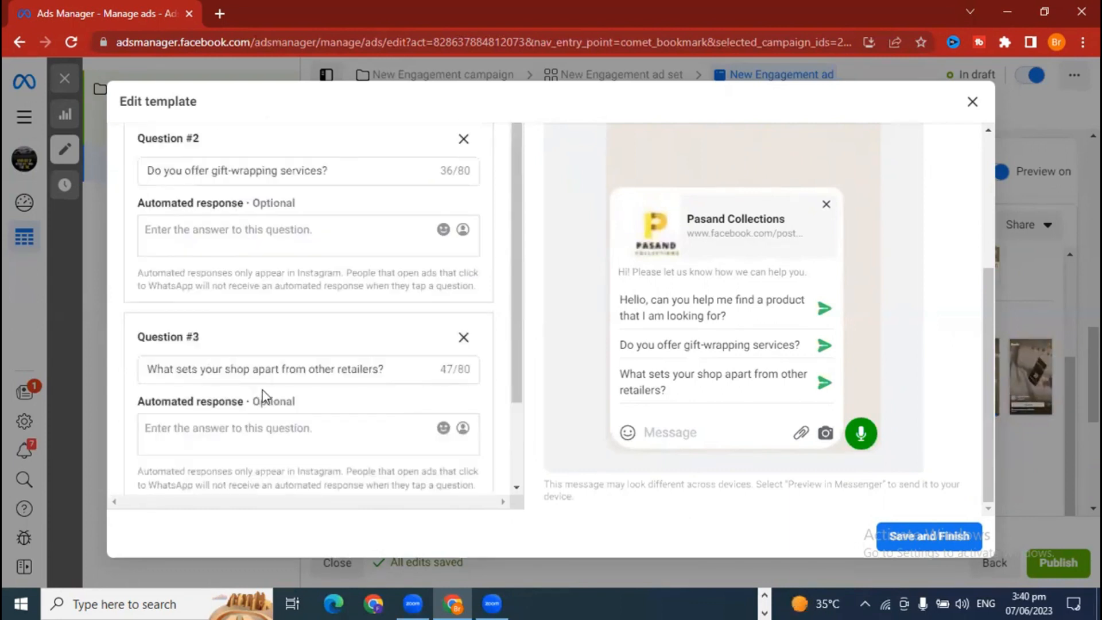
Replace the text of question #3 in the message template with "plz tell me price".
scroll(266, 391, "down", 1)
triple_click(279, 292)
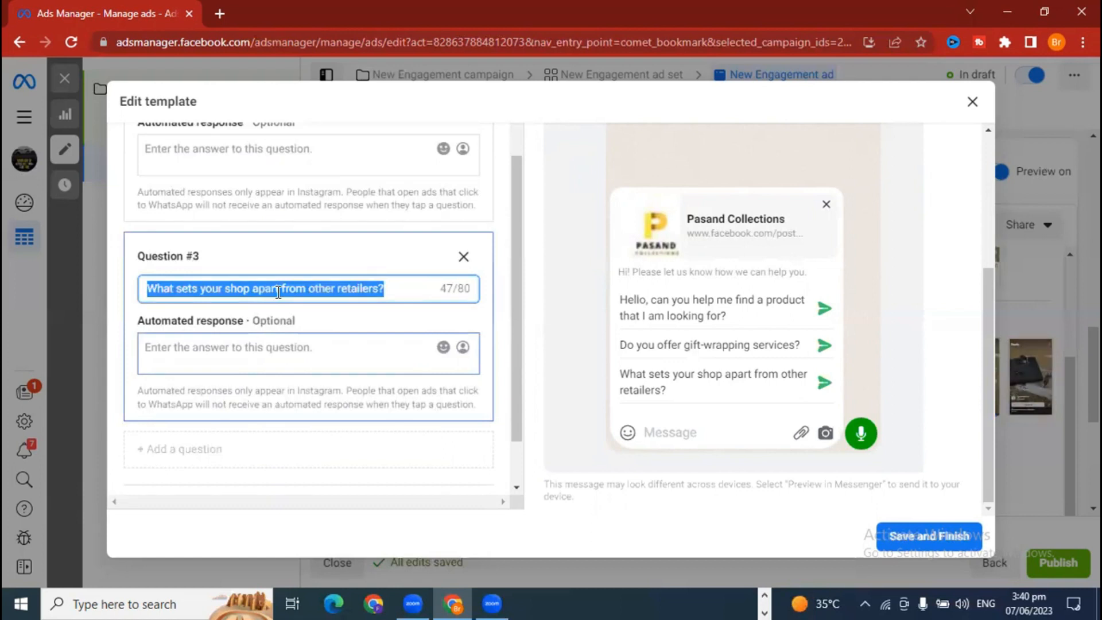
type("plz t")
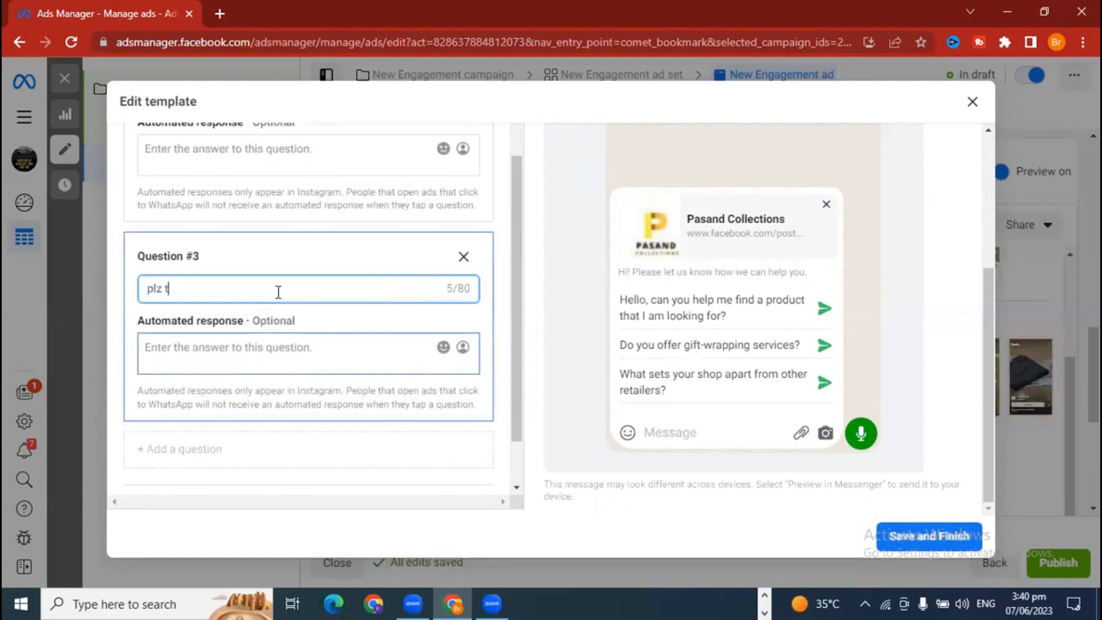
type("ell me price")
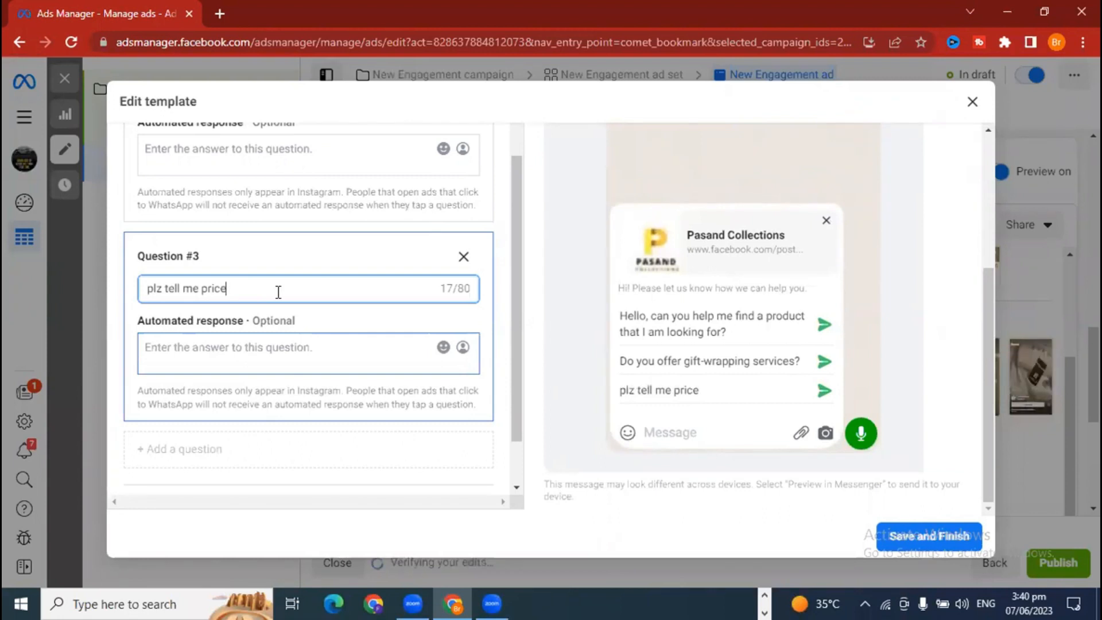
Try 500 as the automated response to question #3 and clear it again.
left_click(288, 356)
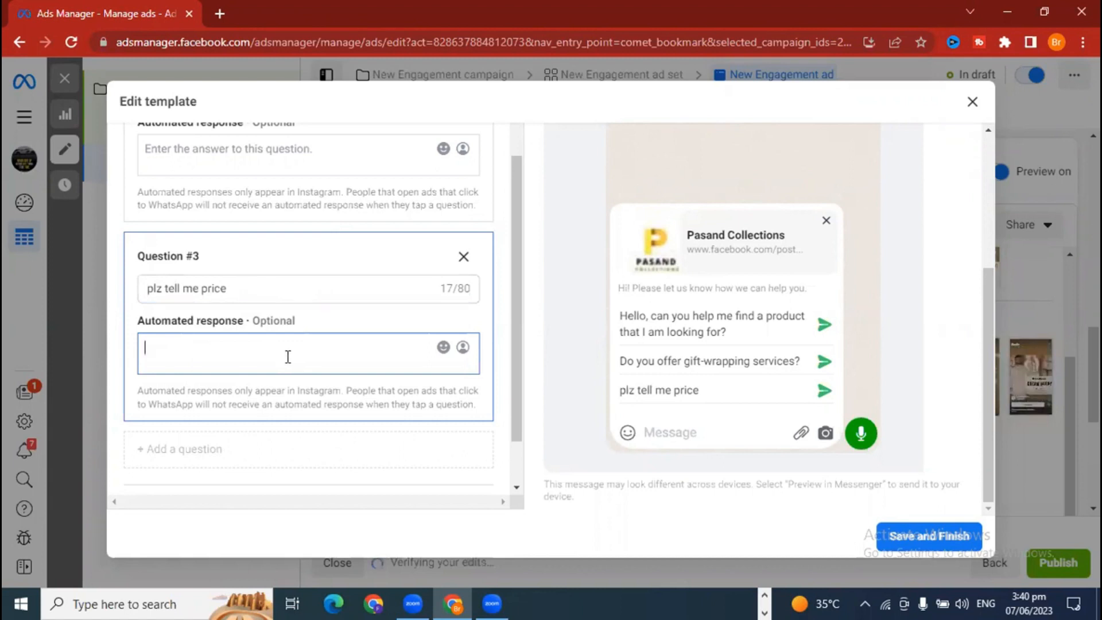
type("50")
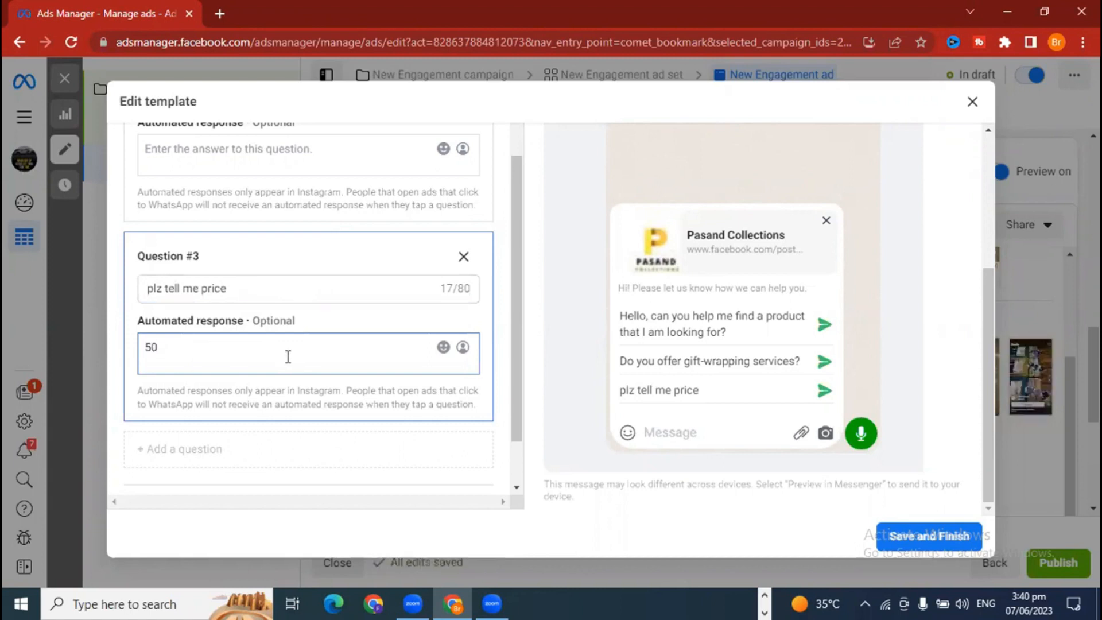
type("0")
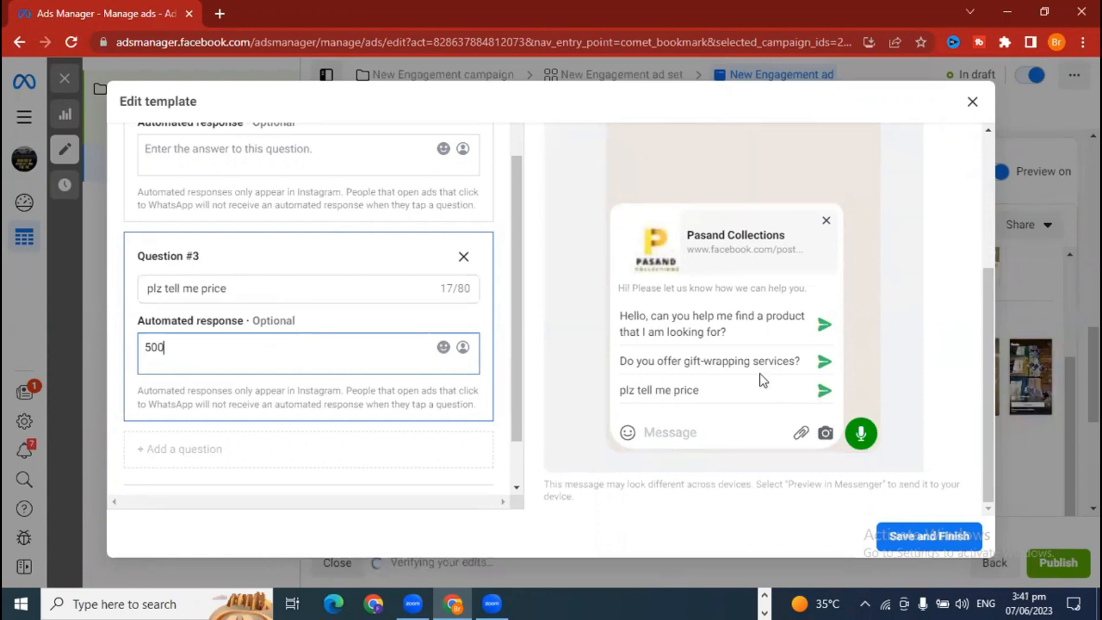
key("BackSpace")
key("BackSpace")
key("BackSpace")
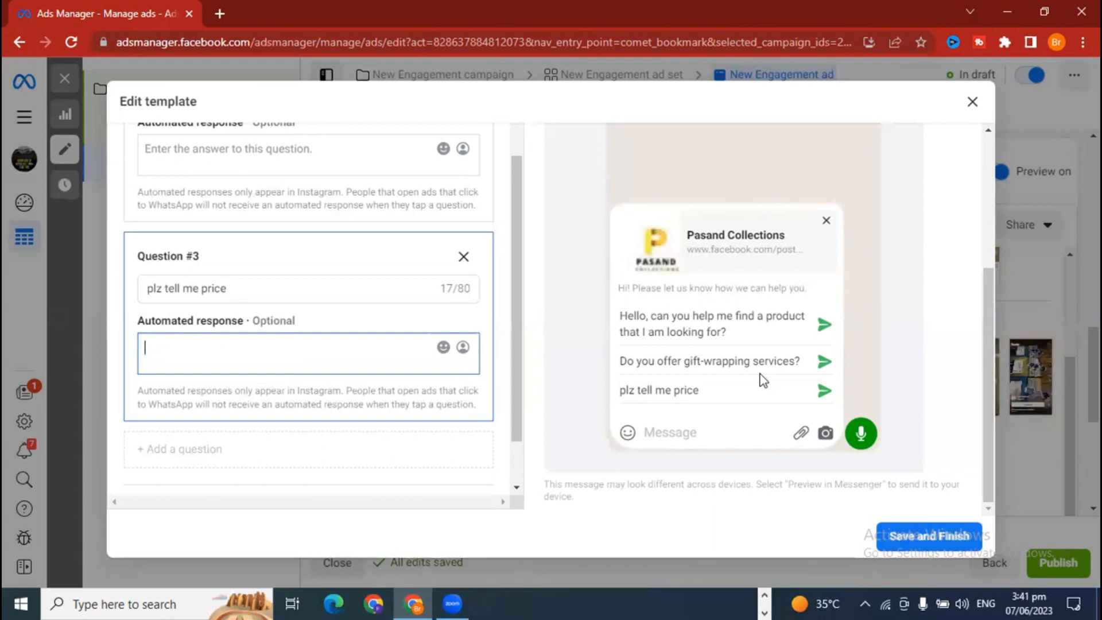
Leave the message template editor without saving the changes.
key("Escape")
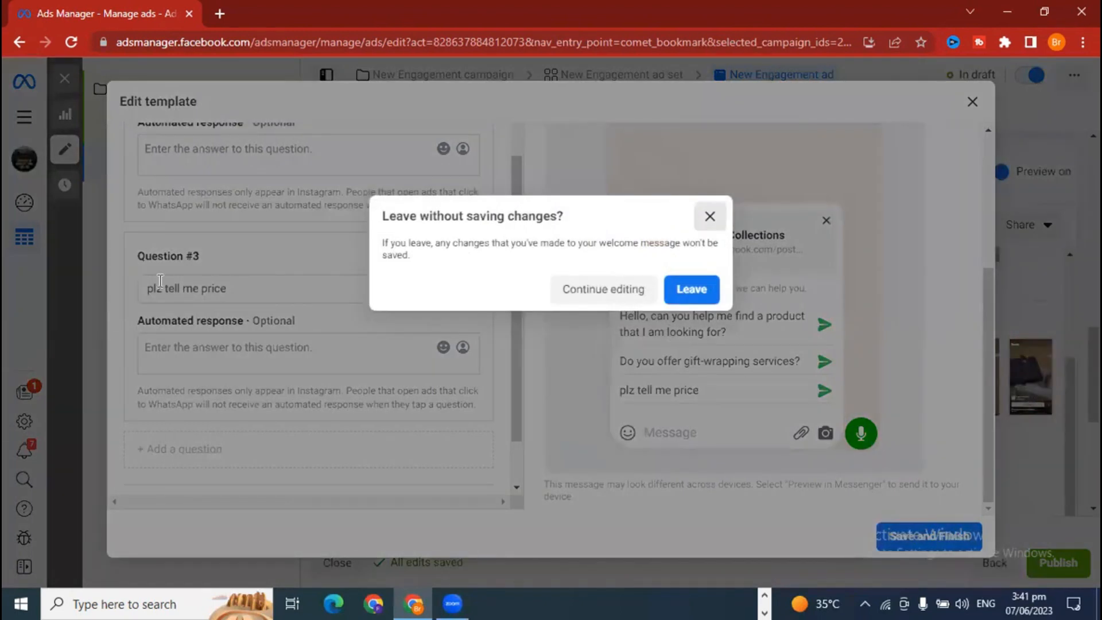
key("Escape")
scroll(252, 411, "up", 10)
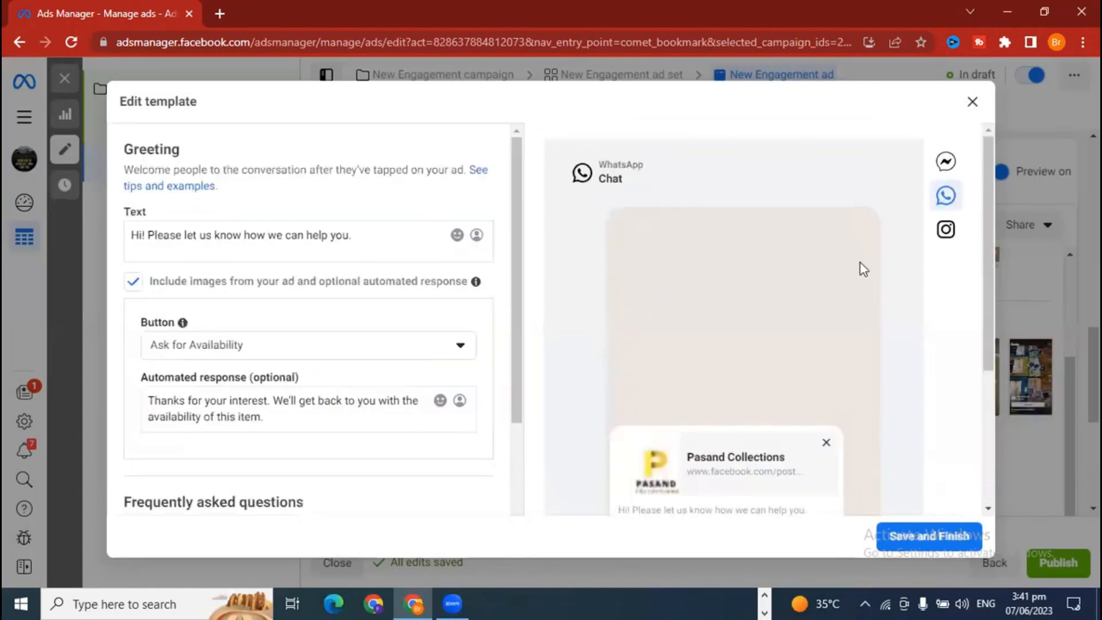
left_click(978, 107)
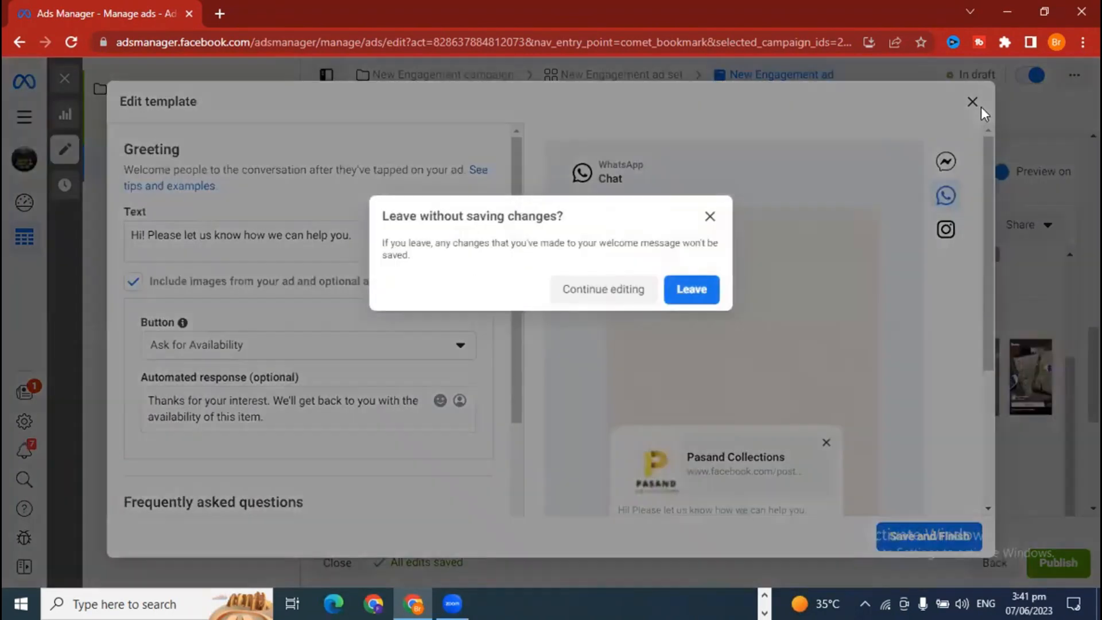
left_click(699, 292)
Review the ad's message template, call to action, ad creative and ad setup before publishing.
scroll(644, 469, "up", 1)
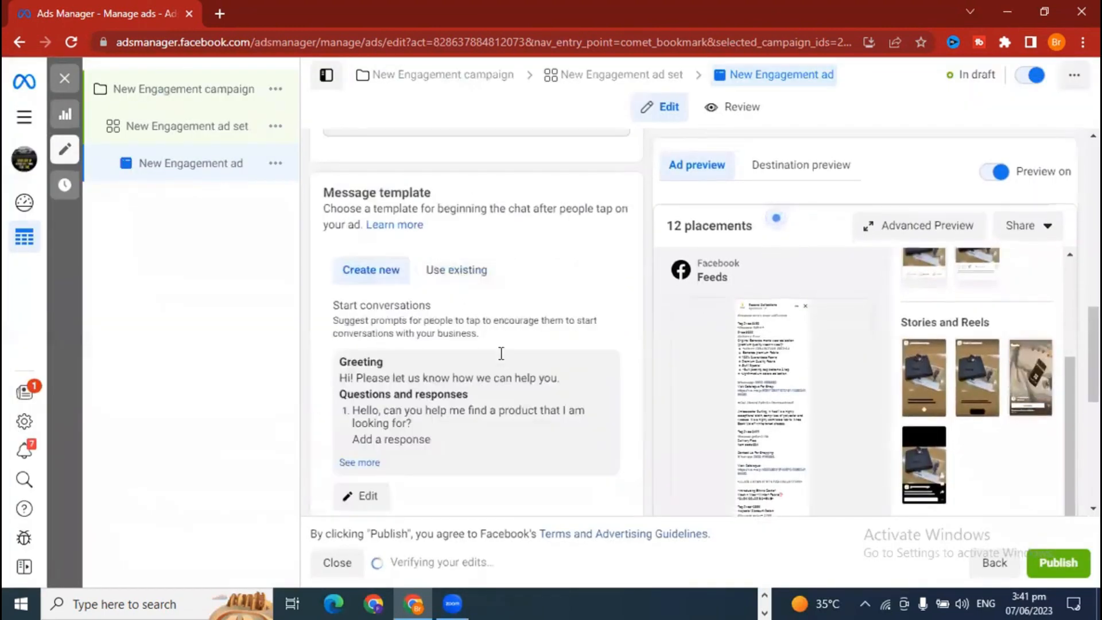
scroll(499, 357, "down", 1)
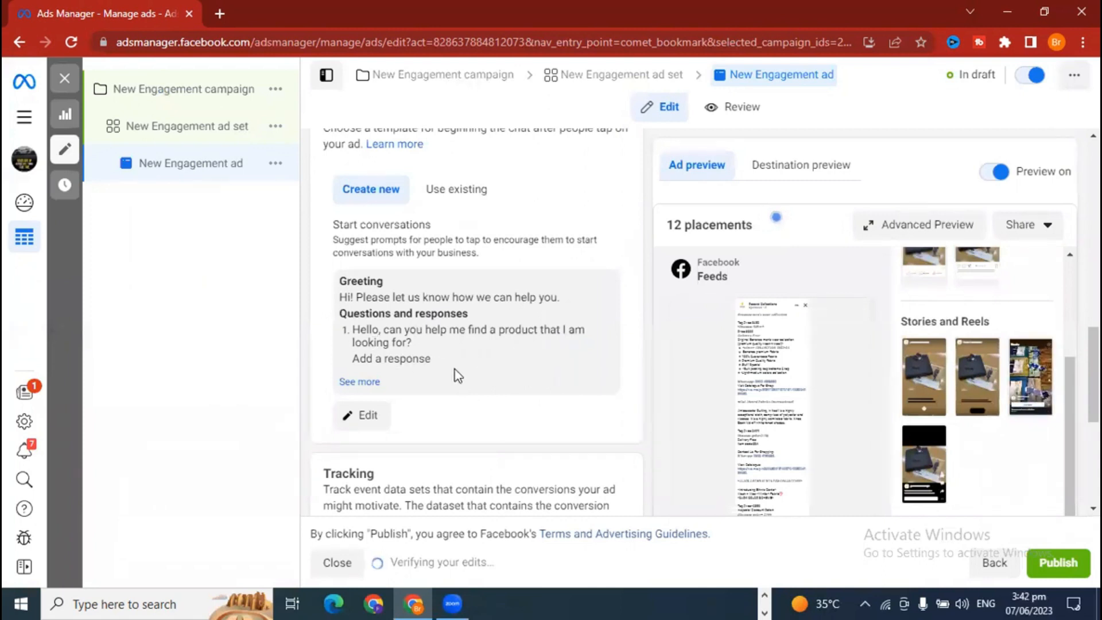
scroll(463, 423, "up", 9)
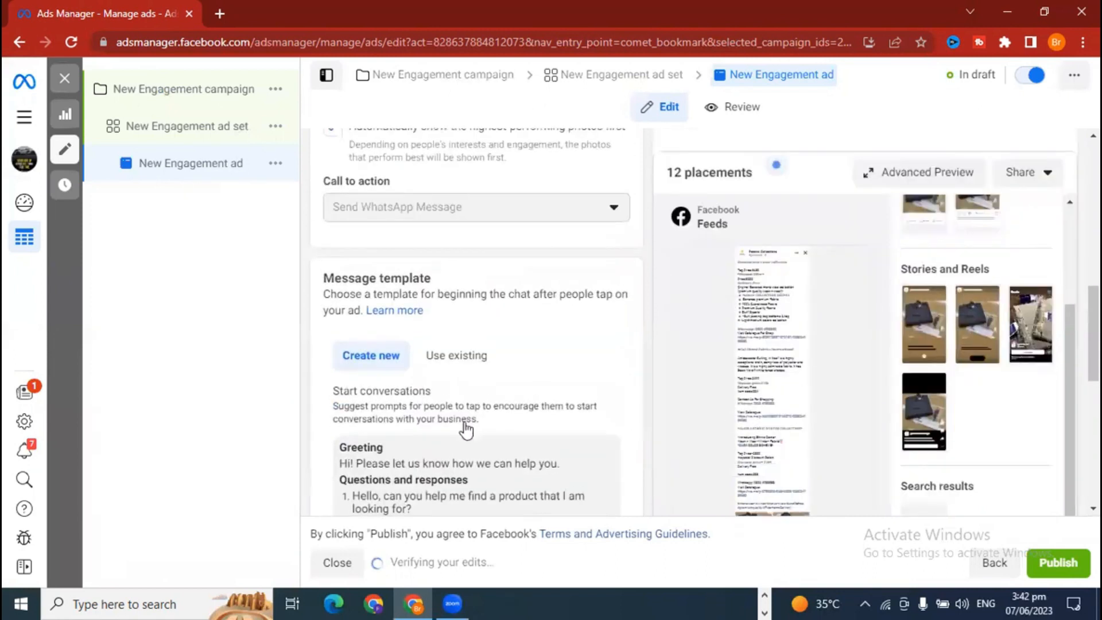
scroll(470, 443, "up", 3)
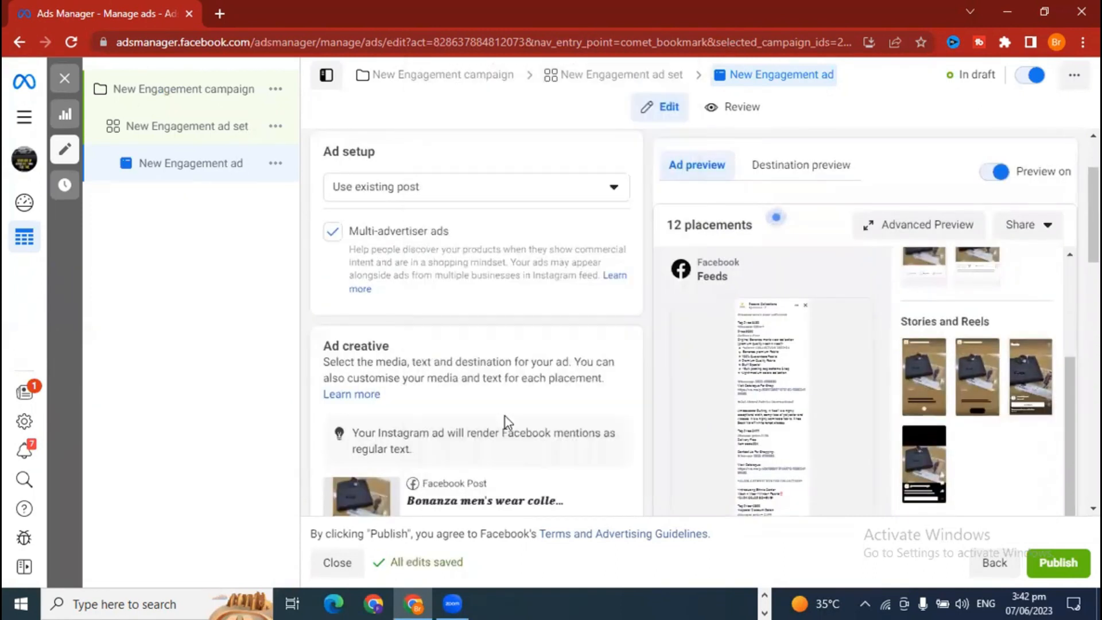
scroll(448, 396, "down", 1)
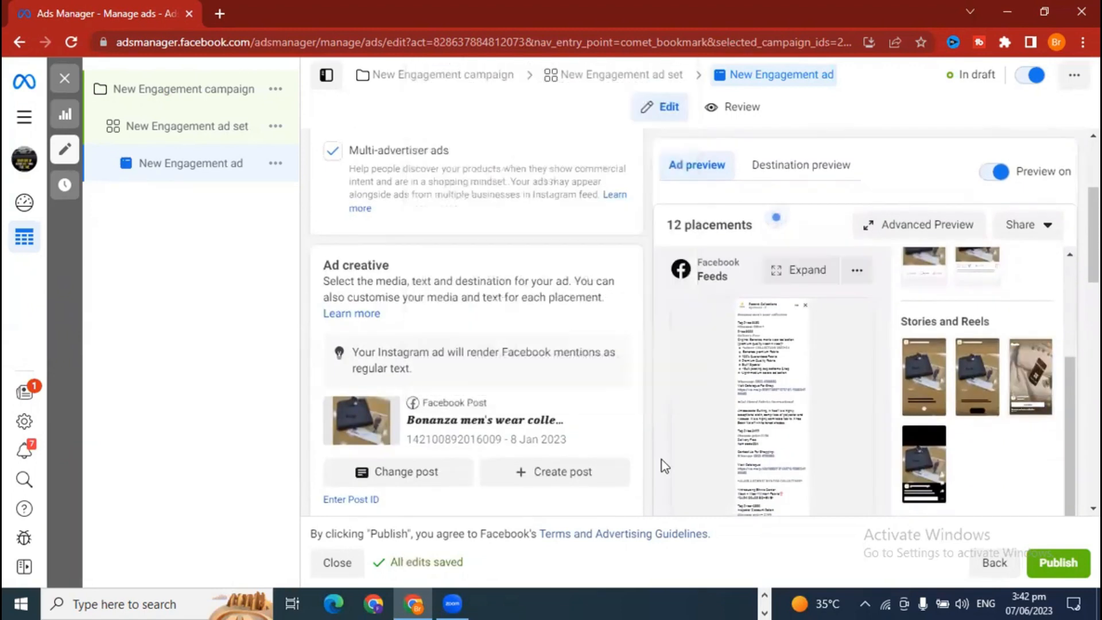
scroll(580, 460, "up", 1)
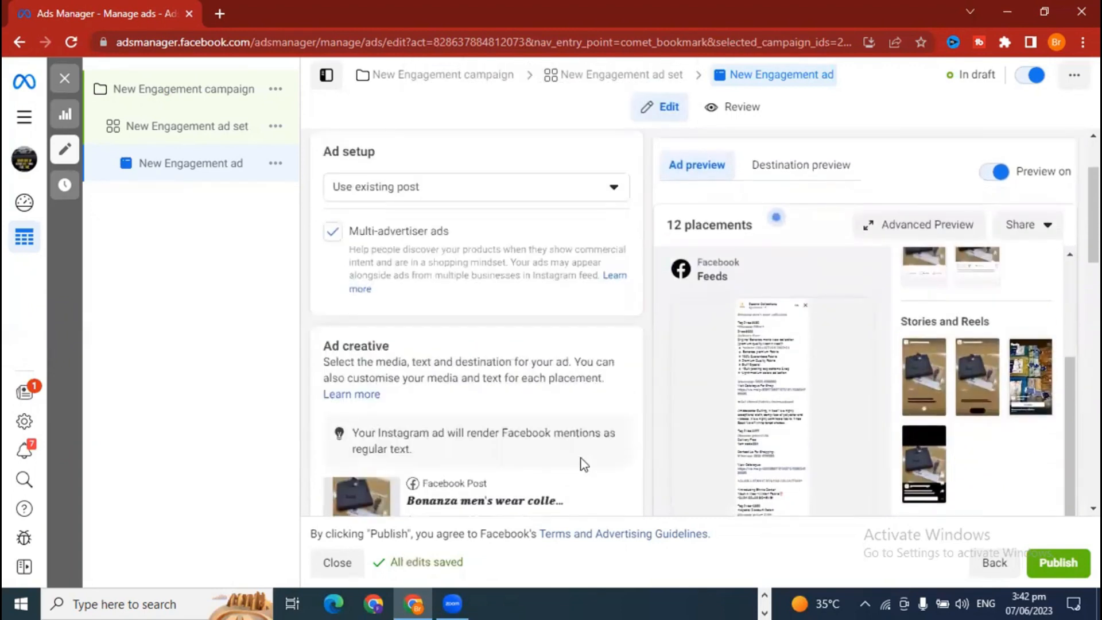
scroll(414, 298, "up", 1)
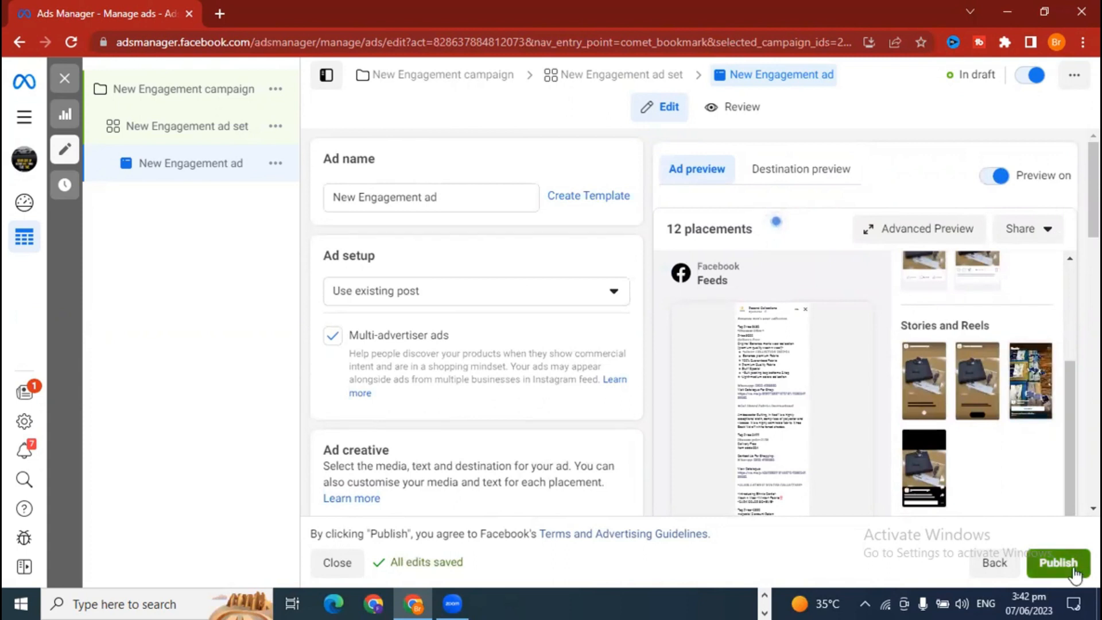
Change the ad setup to Create Ad and review its format options, media and text fields.
left_click(367, 296)
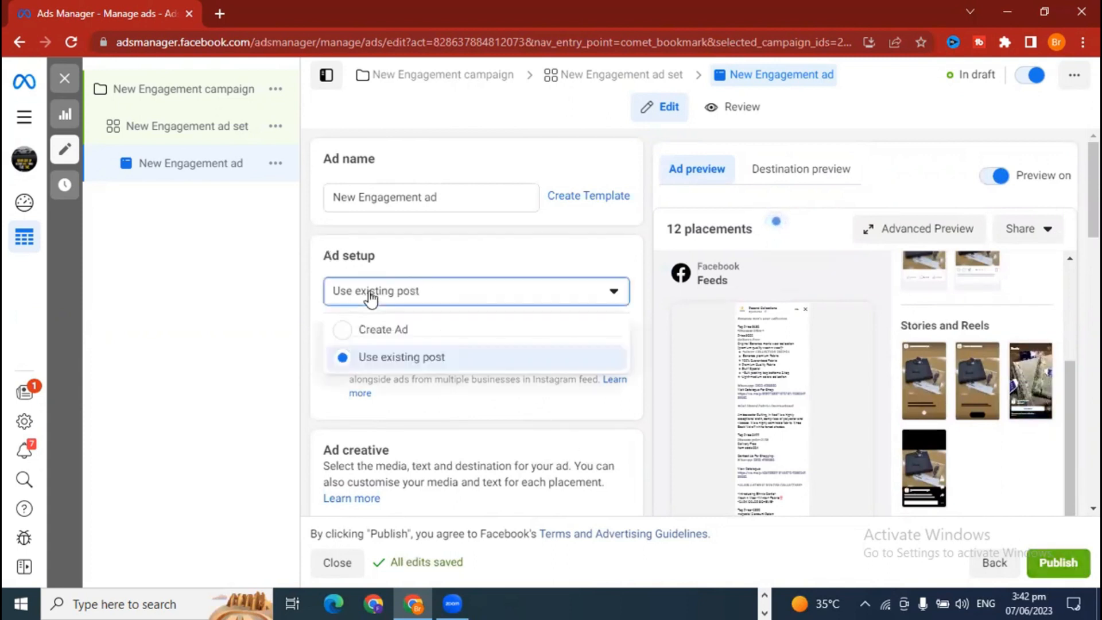
left_click(379, 338)
scroll(665, 409, "down", 1)
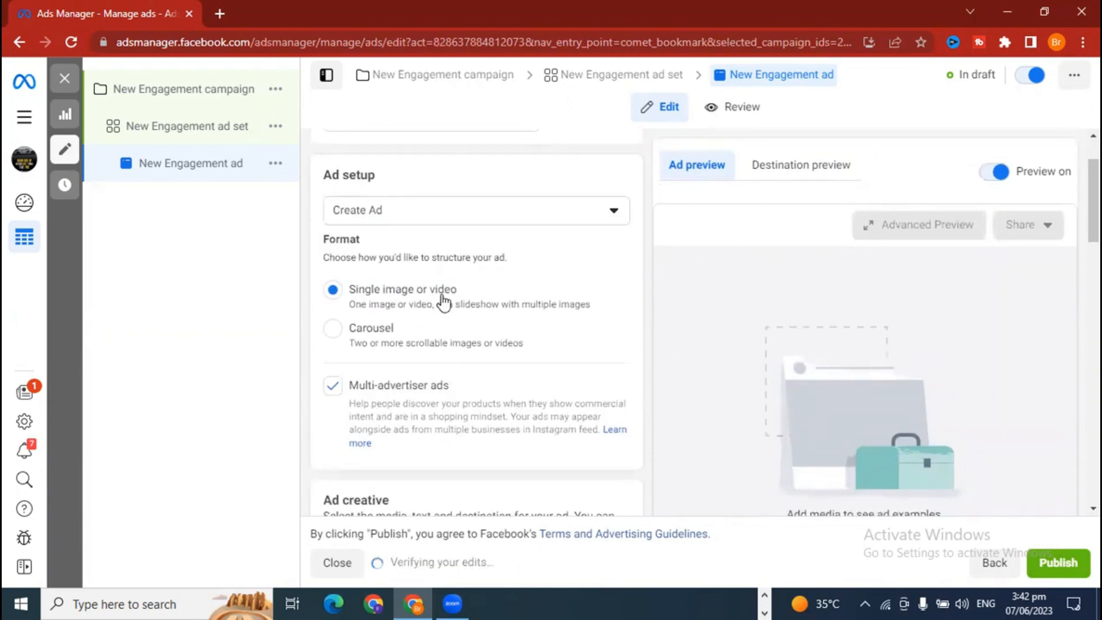
scroll(512, 356, "down", 1)
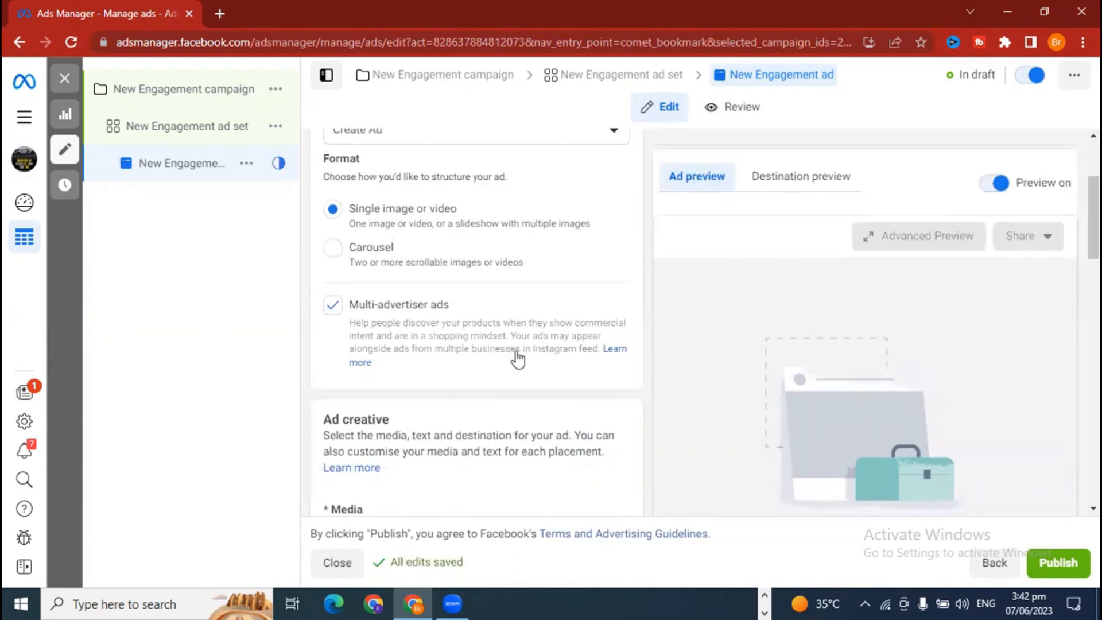
scroll(518, 359, "down", 5)
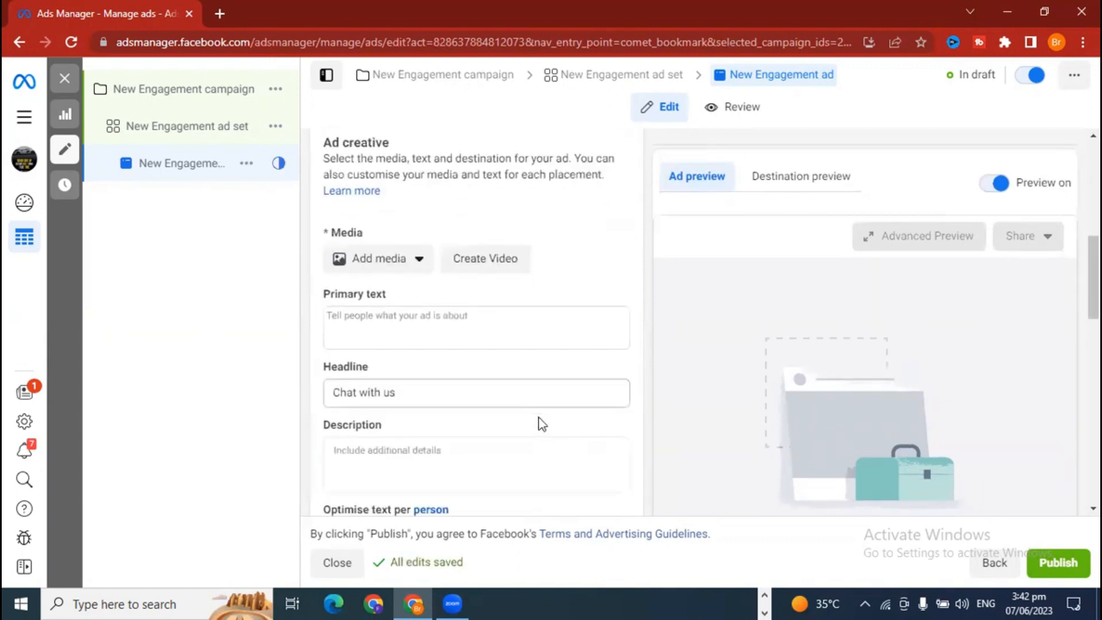
scroll(431, 354, "up", 1)
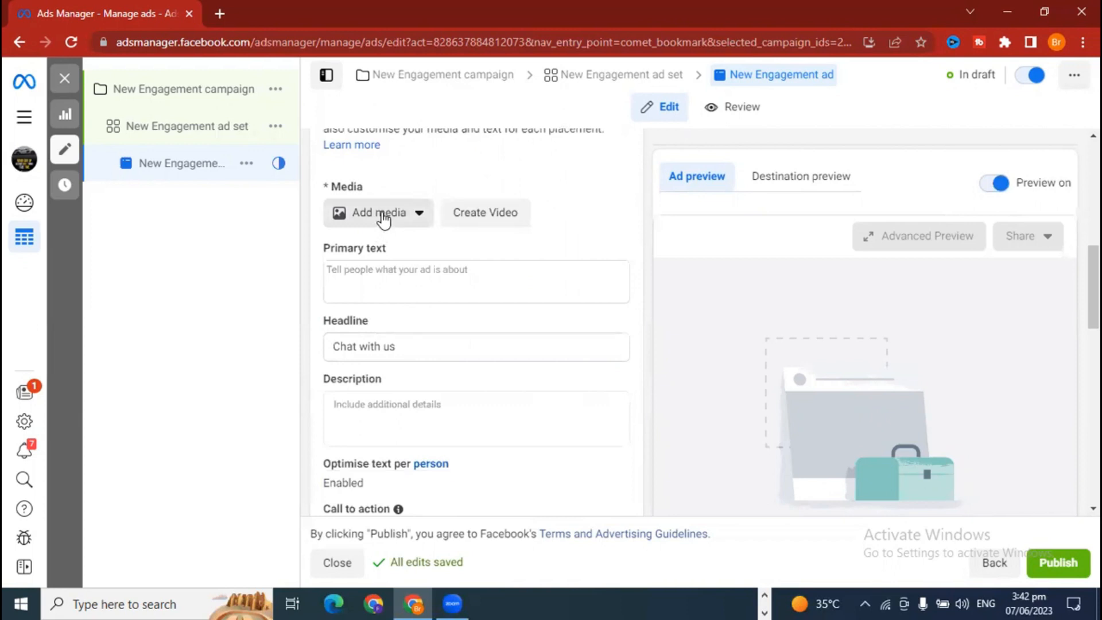
Review the Create Ad format options, the multi-advertiser ads setting and the ad creative fields.
scroll(504, 371, "up", 5)
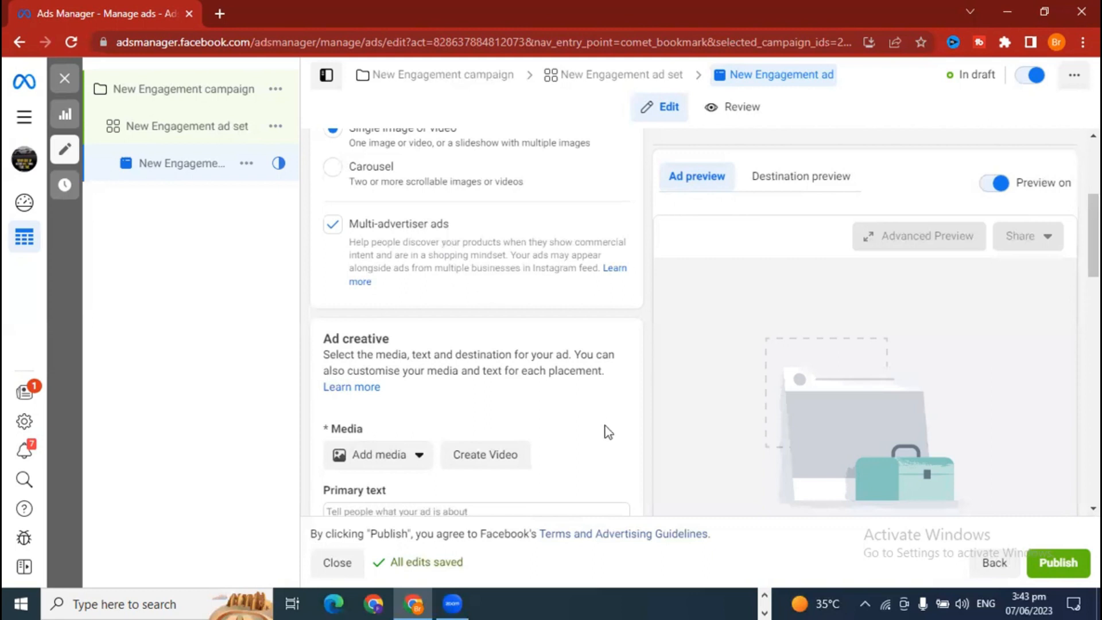
scroll(623, 451, "up", 4)
scroll(447, 422, "down", 2)
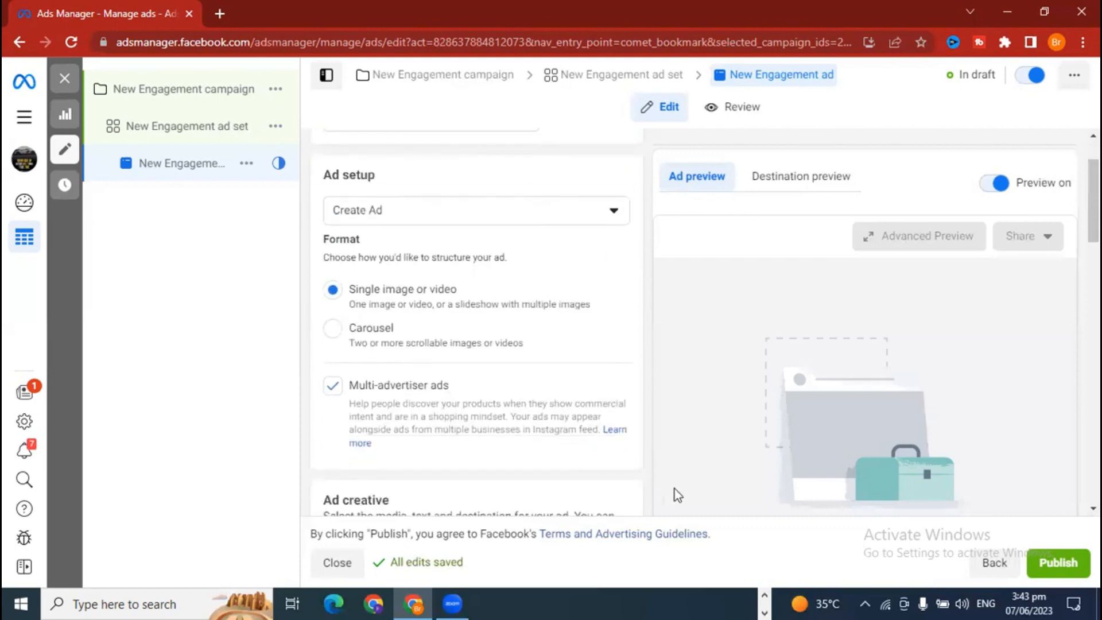
scroll(656, 448, "down", 1)
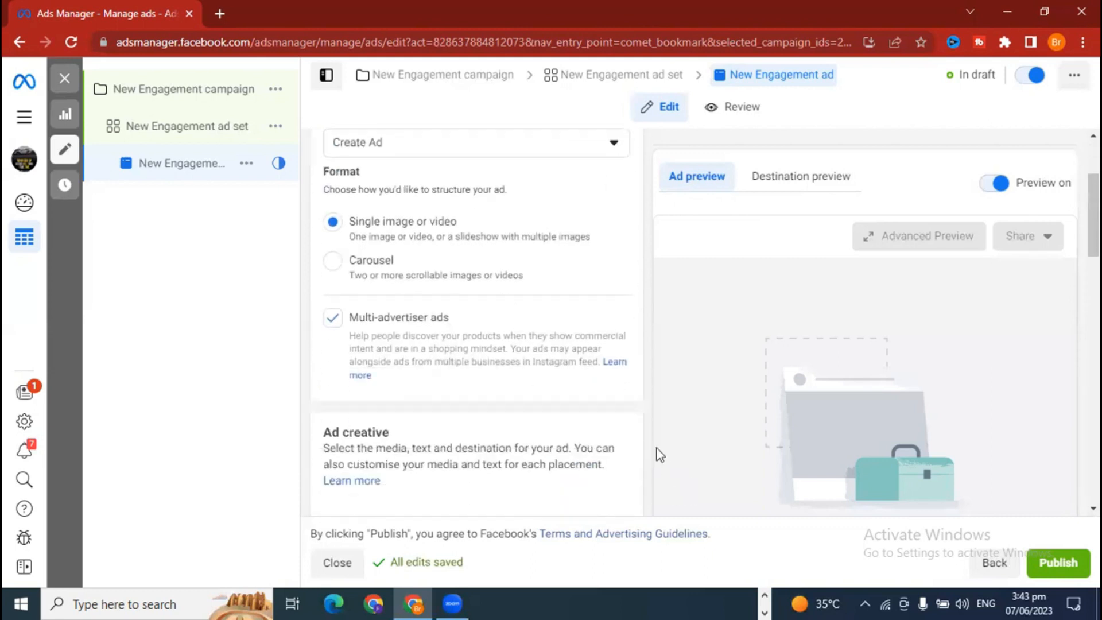
scroll(657, 448, "up", 1)
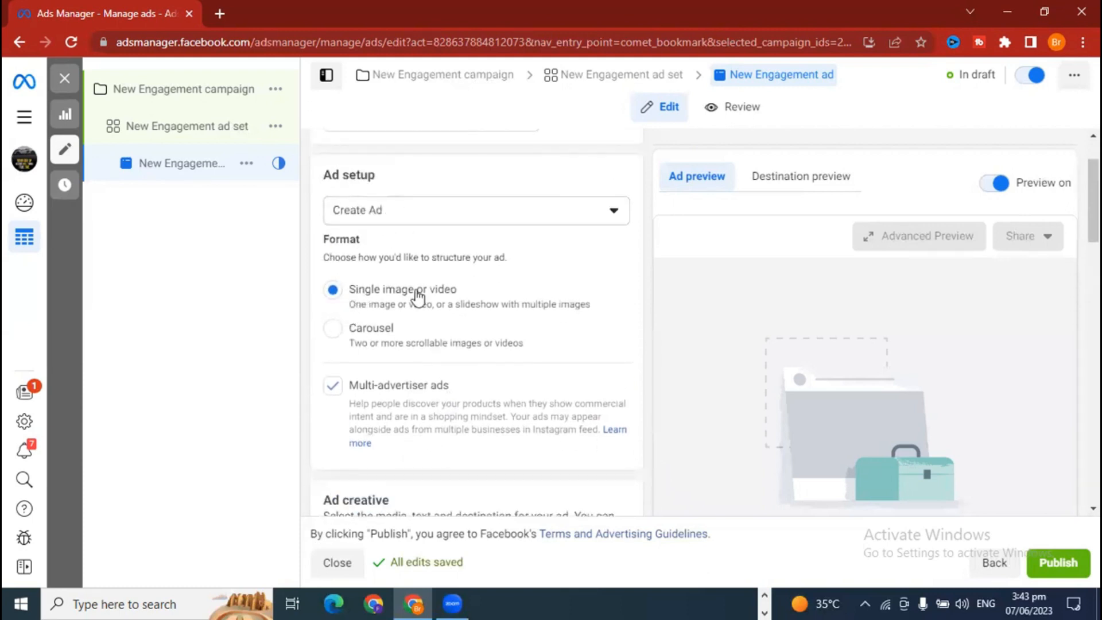
scroll(580, 388, "down", 1)
scroll(581, 387, "down", 4)
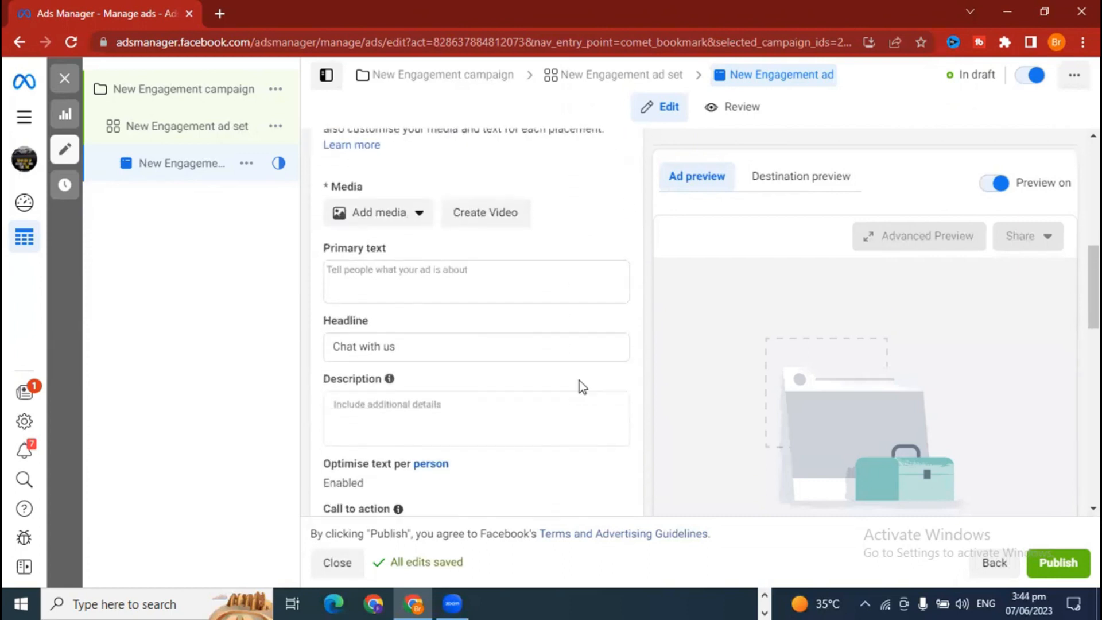
Upload the WhatsApp Image 2023-05-31 file from Downloads and use it as the ad's image.
left_click(365, 221)
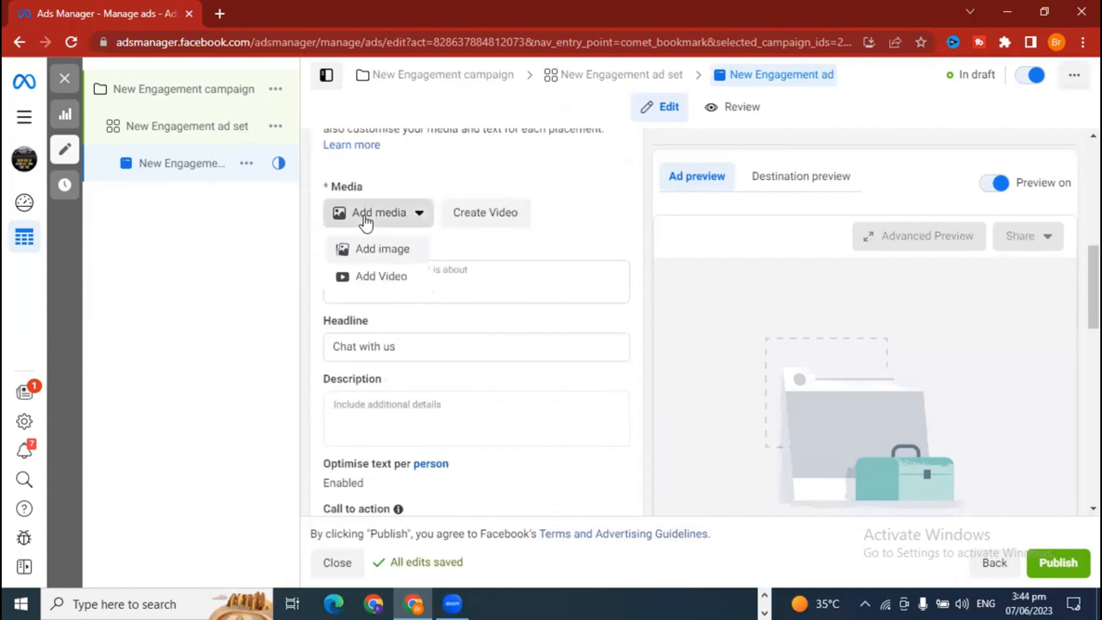
left_click(388, 247)
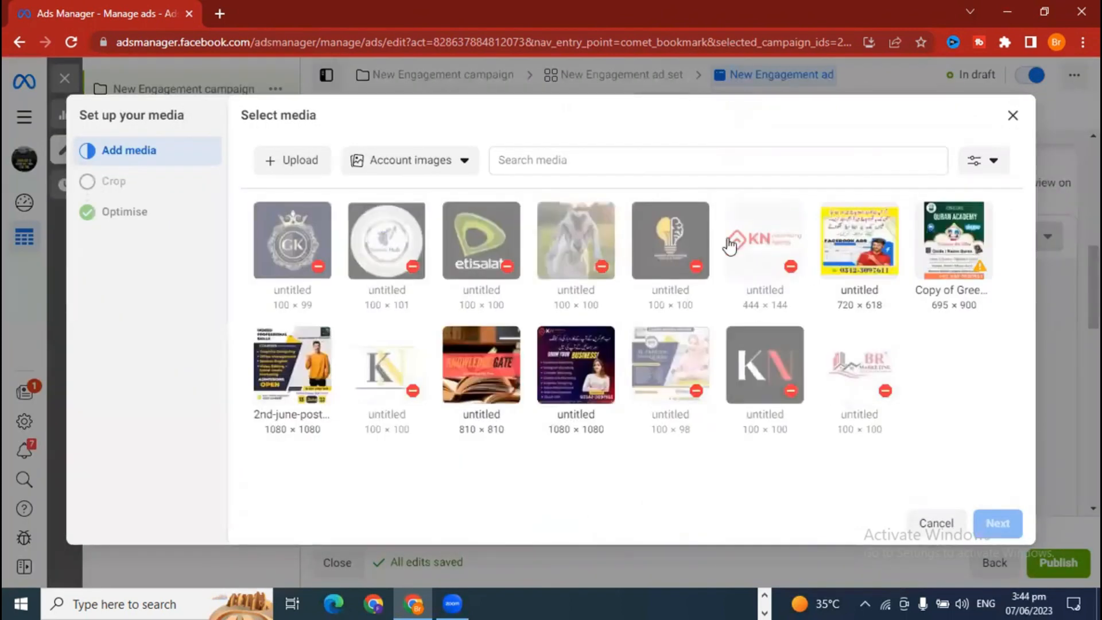
left_click(280, 162)
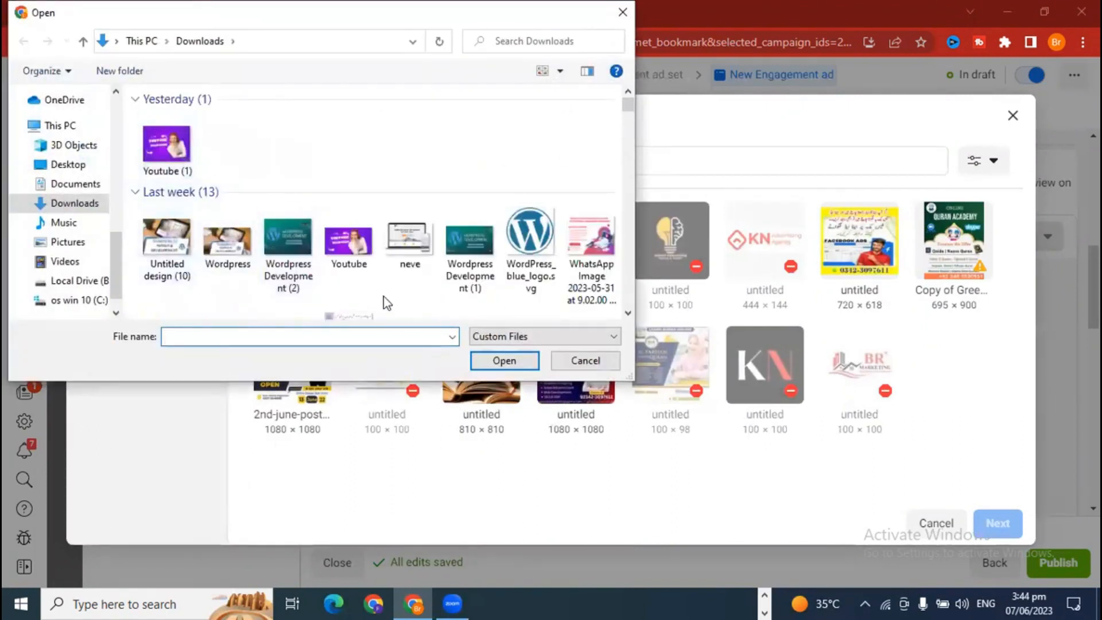
double_click(583, 255)
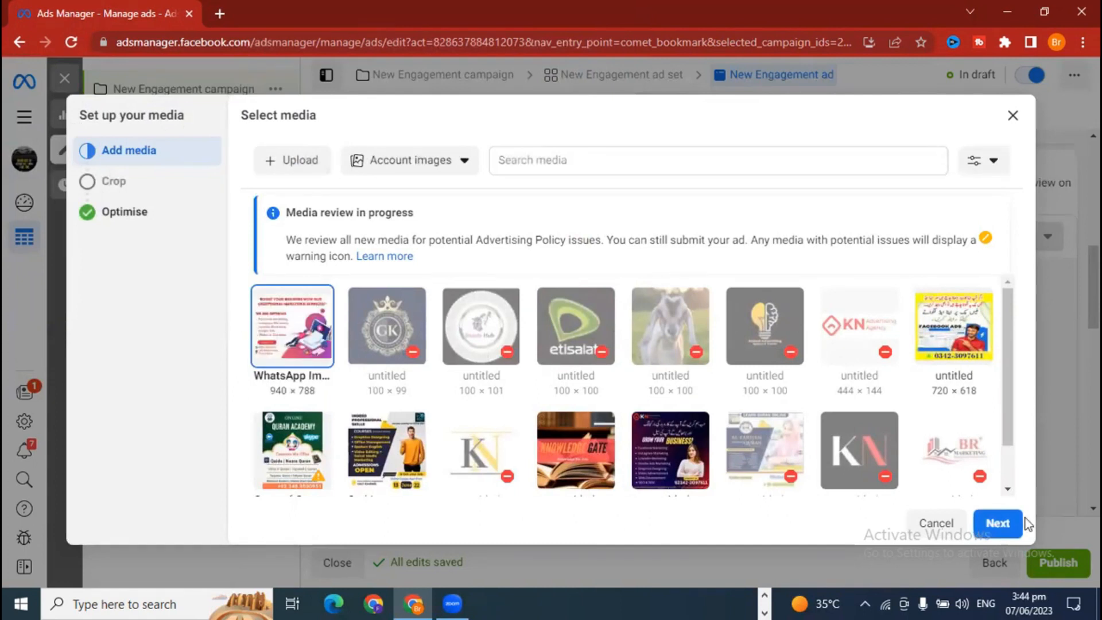
left_click(999, 525)
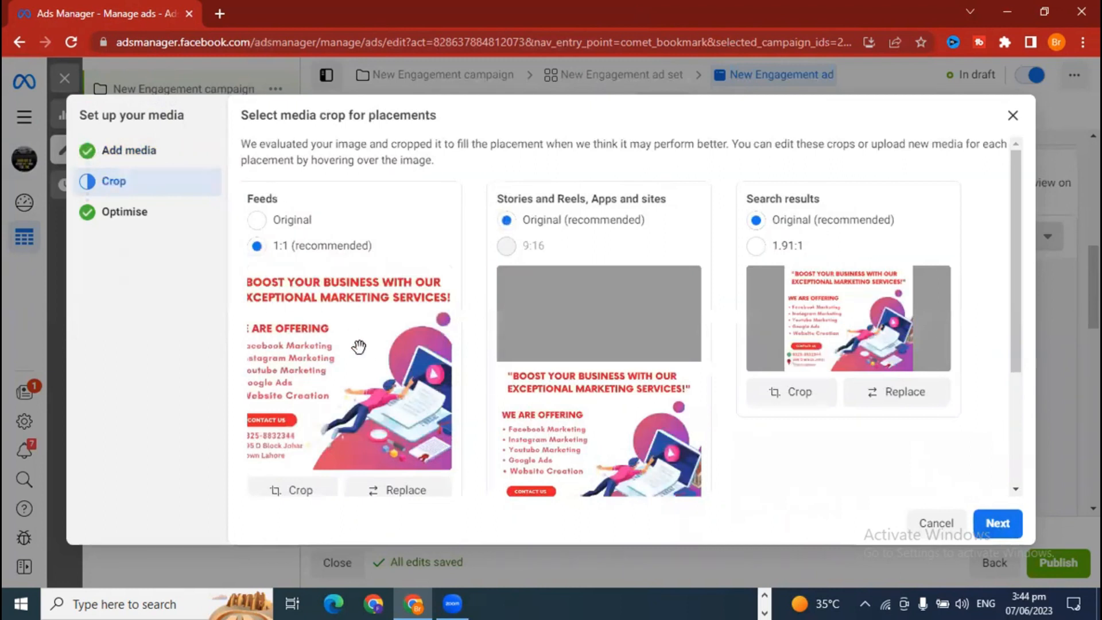
Review and accept the recommended image crops for all placements, and keep all Advantage+ creative optimisations on.
scroll(356, 345, "down", 3)
scroll(630, 342, "up", 1)
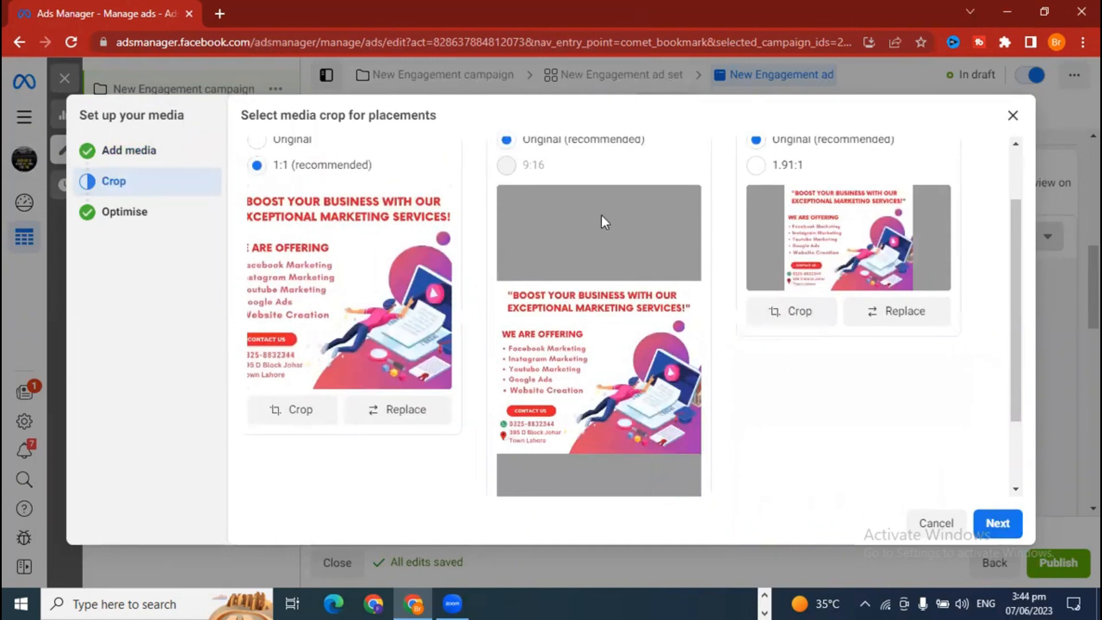
scroll(597, 373, "up", 2)
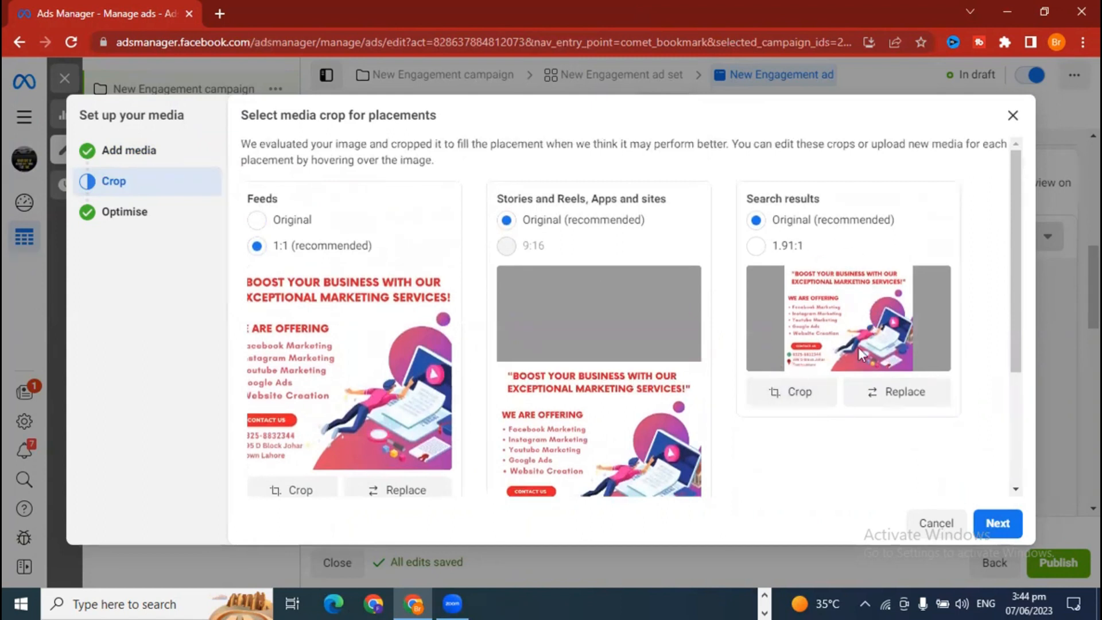
scroll(819, 480, "down", 3)
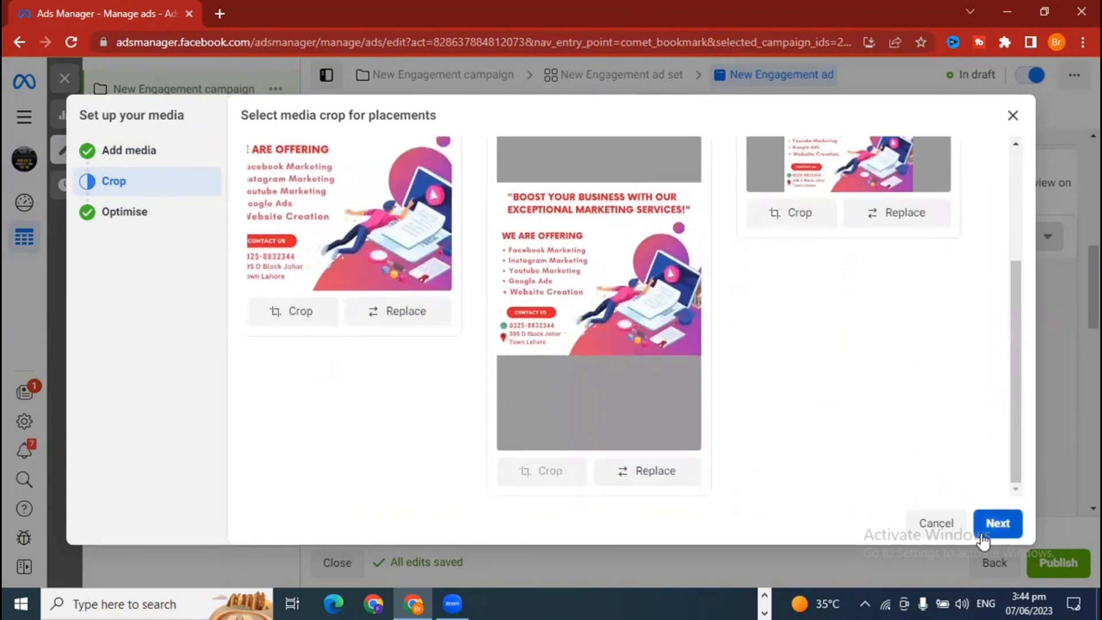
left_click(990, 534)
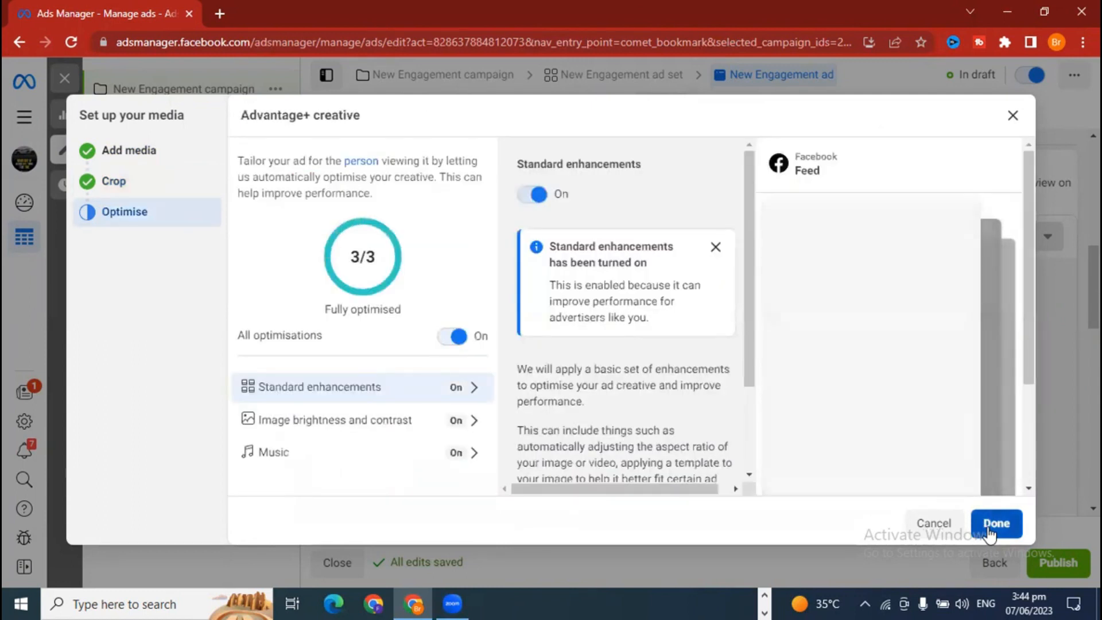
left_click(990, 535)
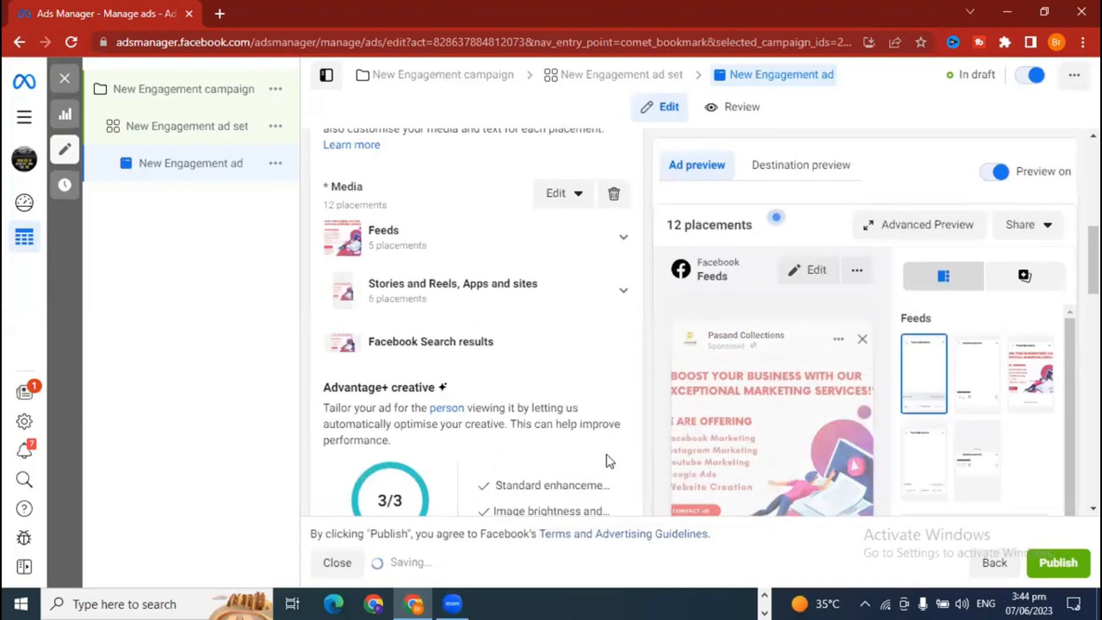
Enter "Promote Your Business ON Social Media" as the ad's primary text.
scroll(603, 464, "down", 3)
scroll(591, 464, "down", 2)
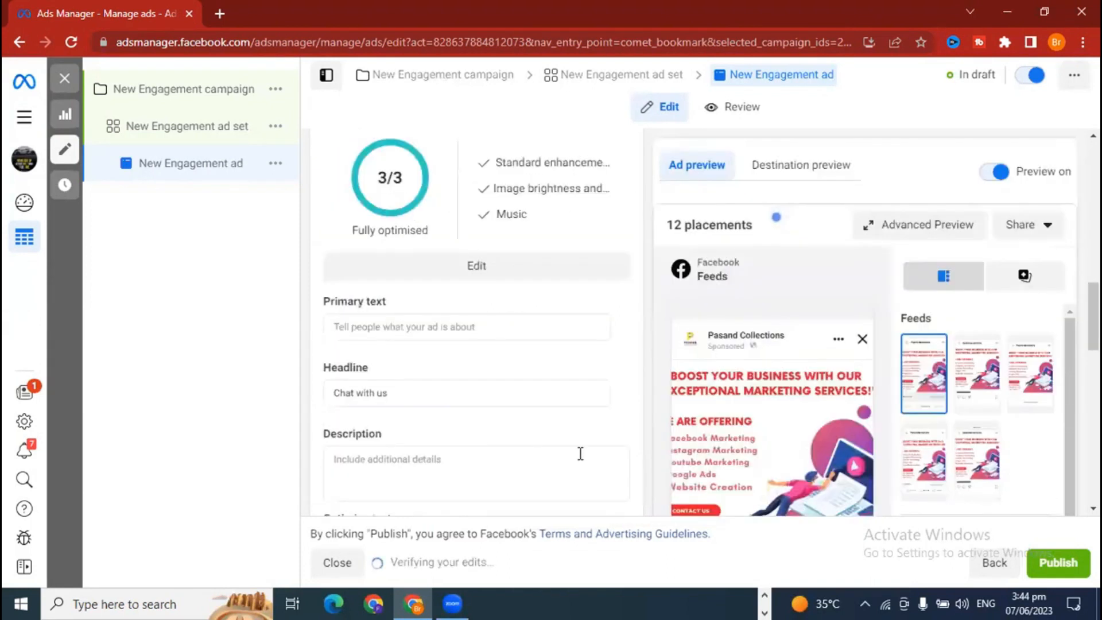
scroll(581, 453, "down", 1)
left_click(426, 248)
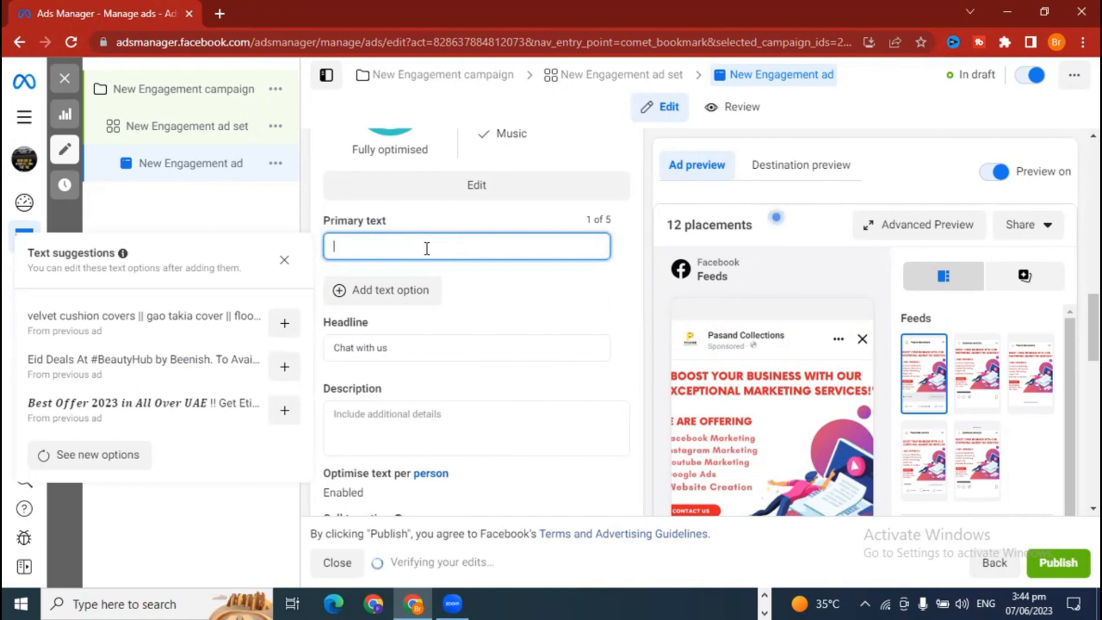
type("Promote Your Business ON Social Media")
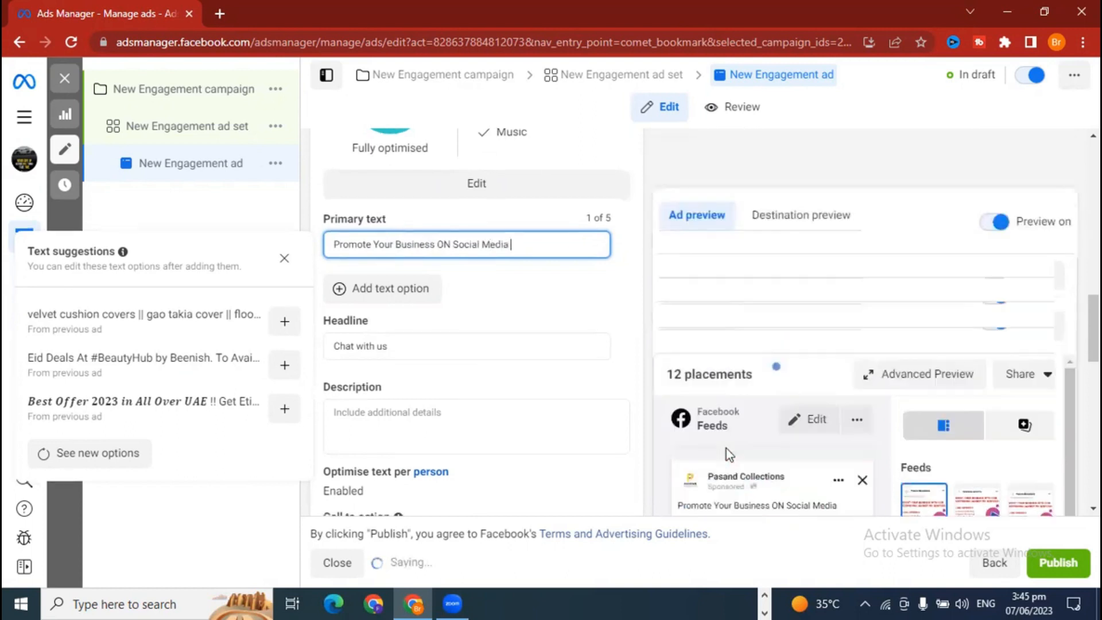
Review the ad preview across placements along with the text fields, call to action, message template and tracking sections.
scroll(726, 449, "down", 10)
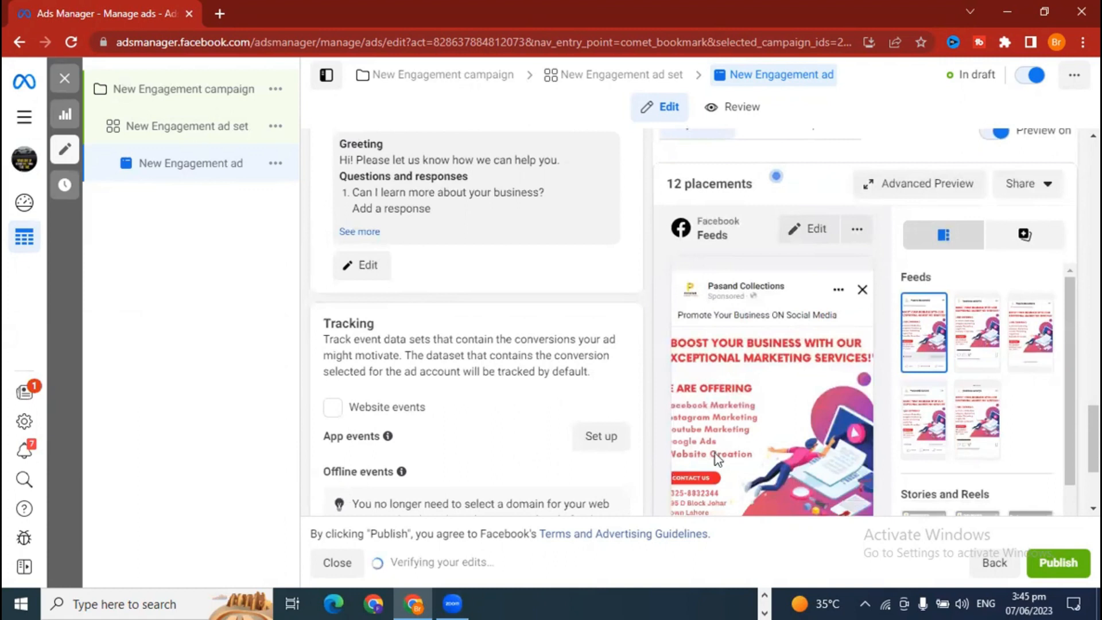
scroll(482, 433, "down", 1)
scroll(499, 446, "up", 5)
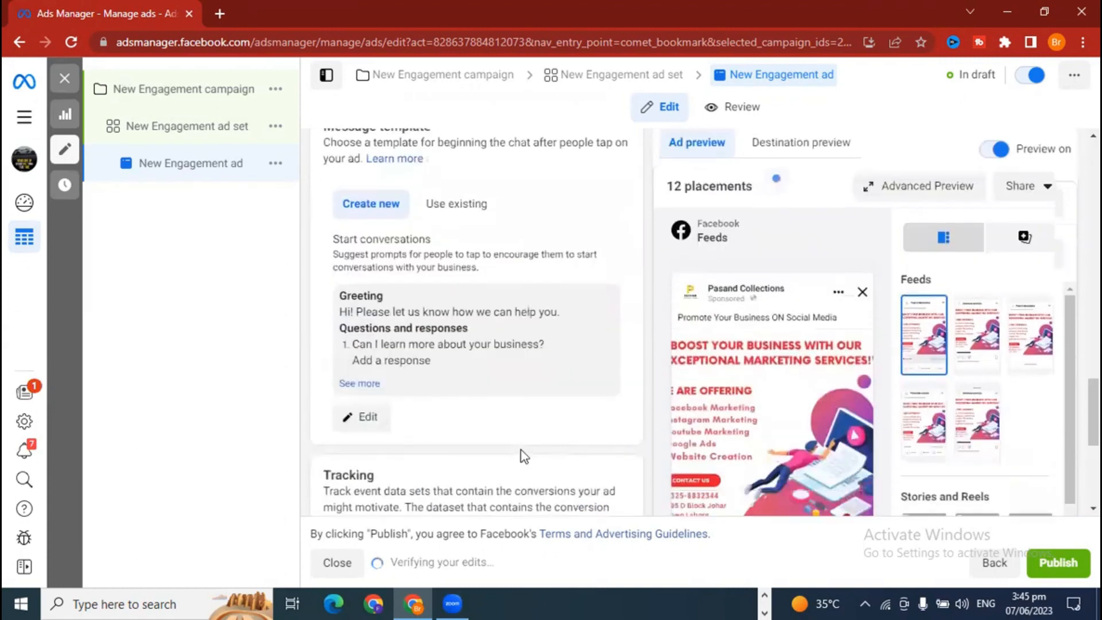
scroll(538, 453, "up", 5)
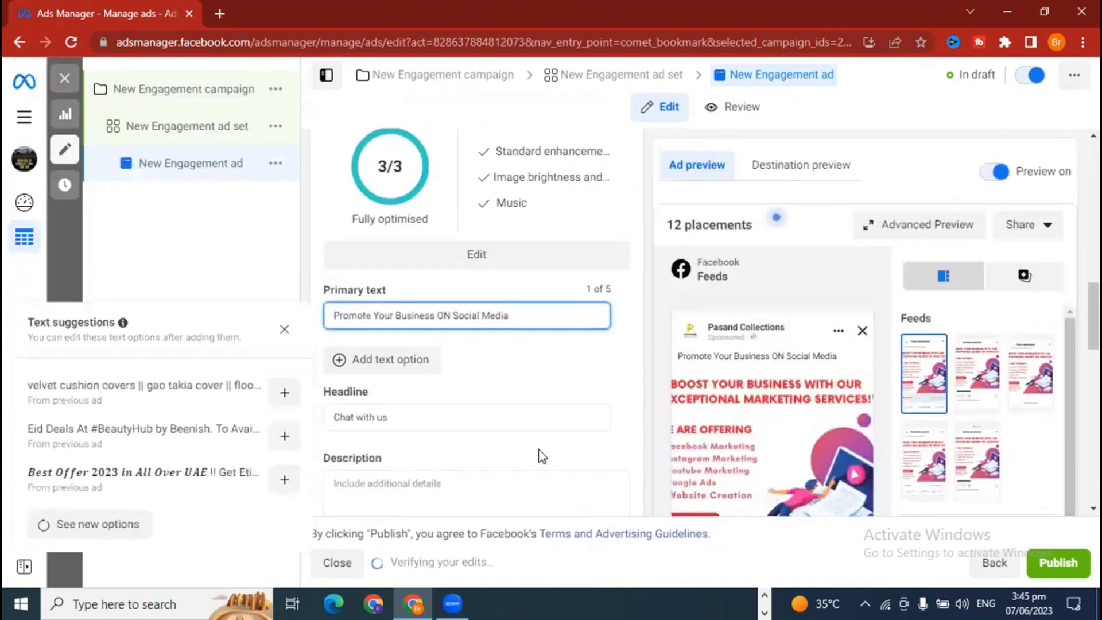
scroll(543, 449, "down", 1)
left_click(619, 273)
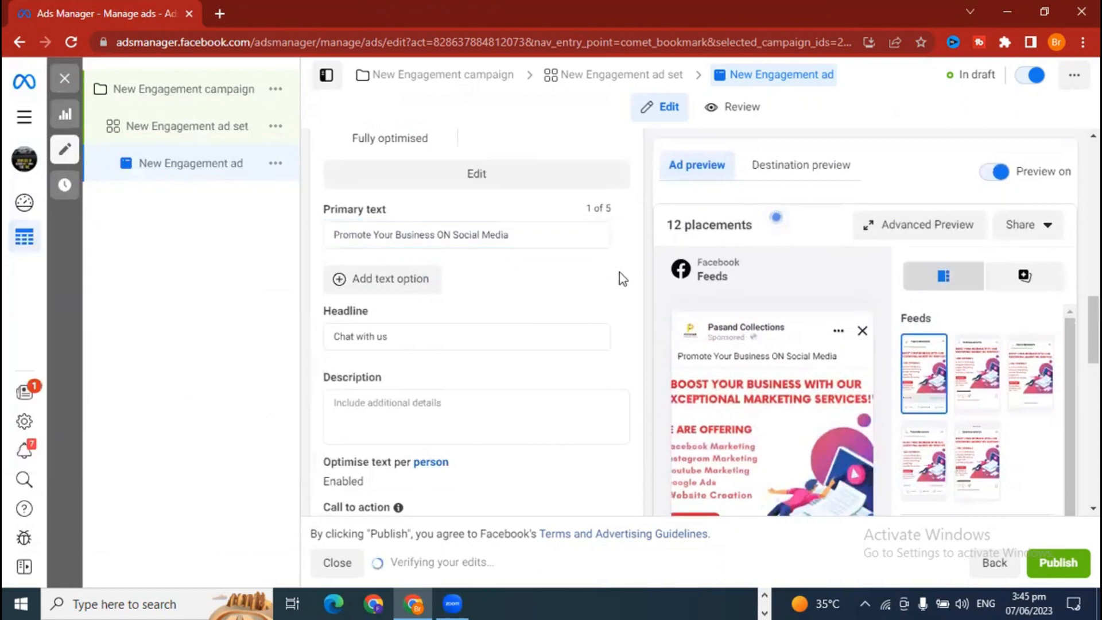
mouse_move(724, 360)
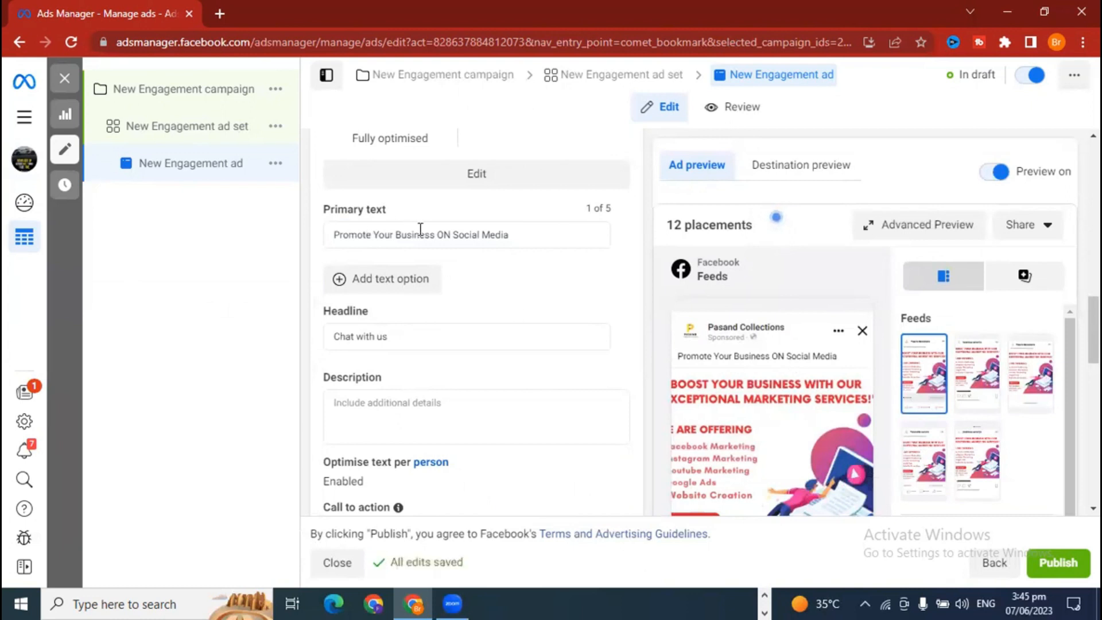
scroll(471, 398, "down", 1)
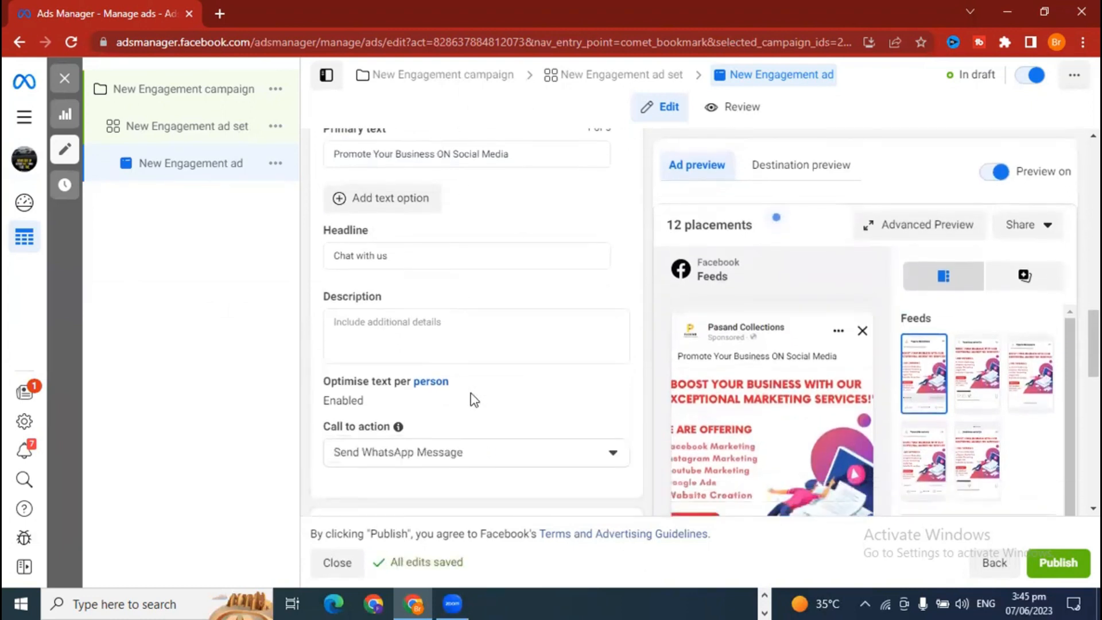
scroll(769, 425, "down", 3)
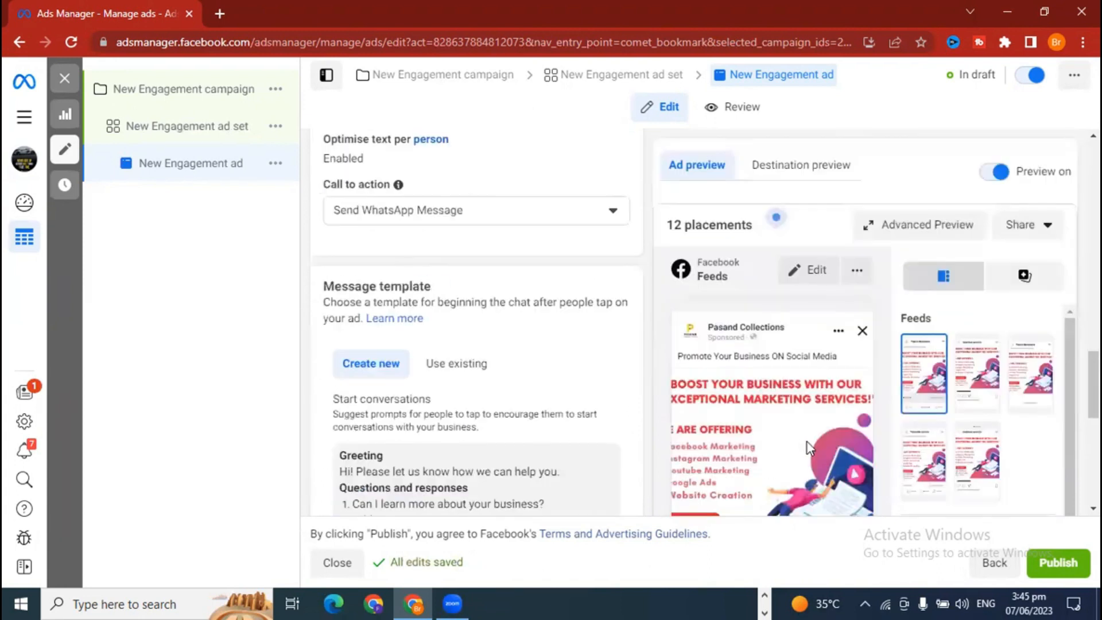
scroll(807, 442, "down", 2)
scroll(1017, 449, "down", 3)
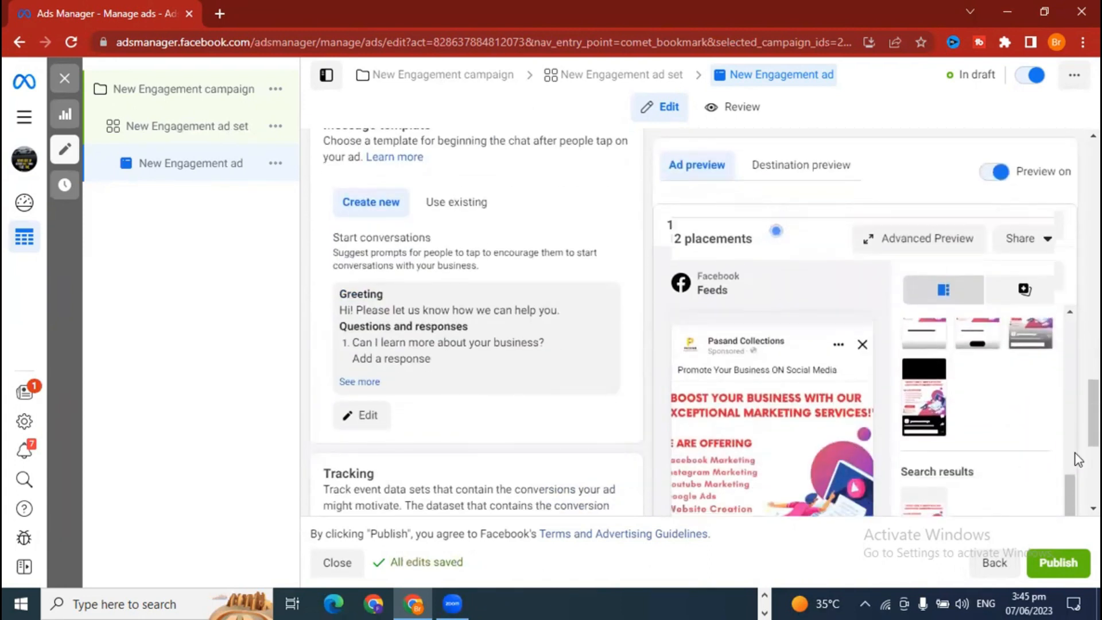
scroll(1079, 459, "down", 3)
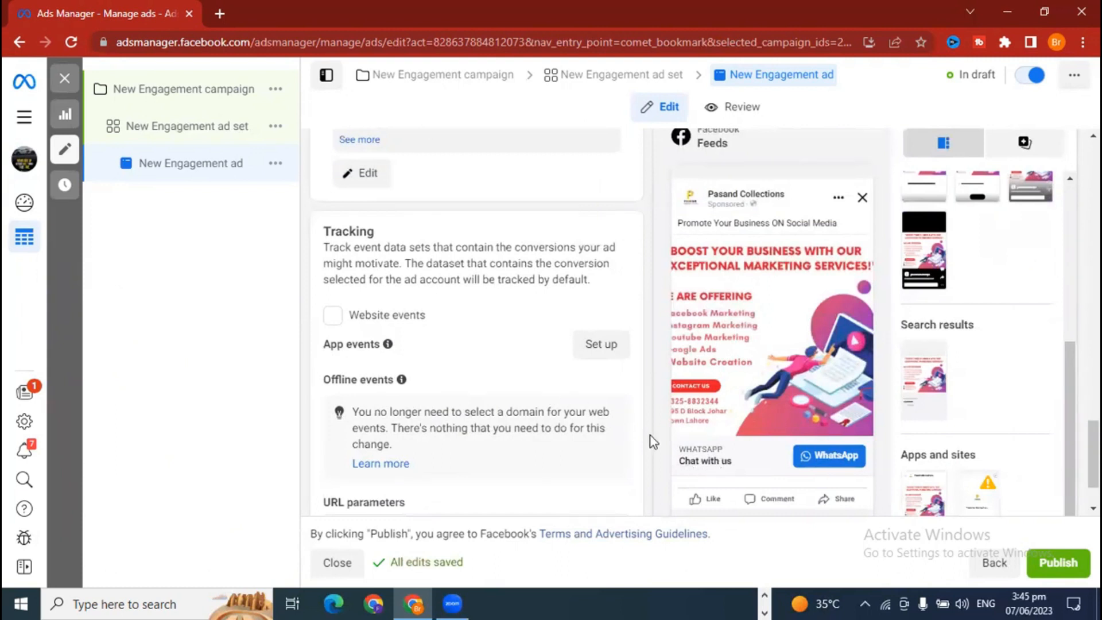
scroll(655, 438, "up", 5)
scroll(661, 441, "up", 3)
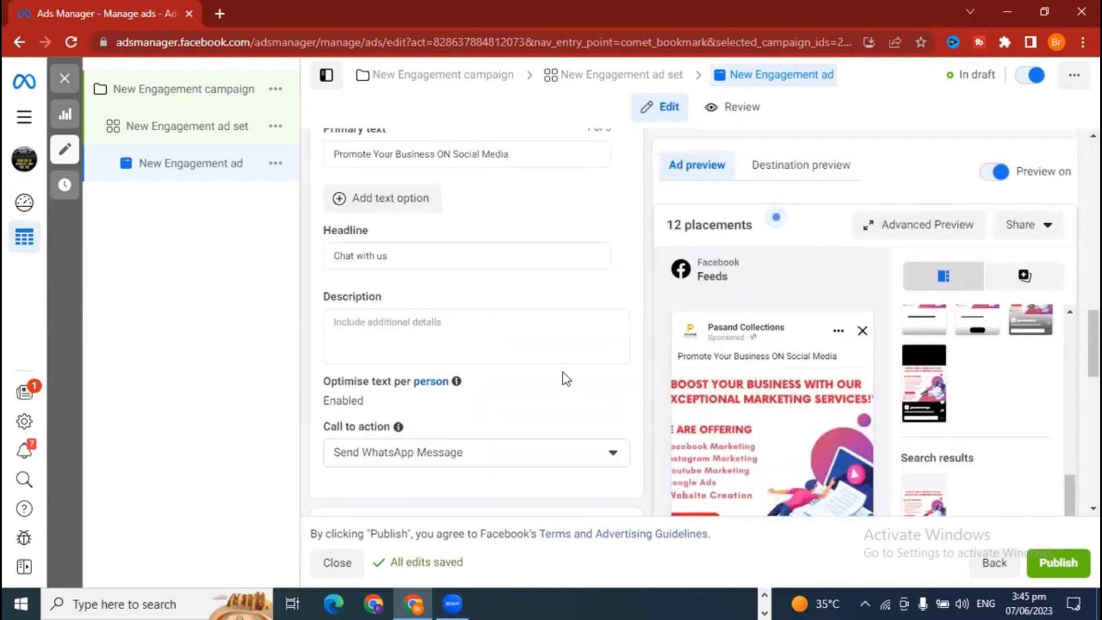
With the ad's description field ready for text, open Facebook in a new tab of the other Chrome window and go to the KN Advertising Agency page.
left_click(388, 329)
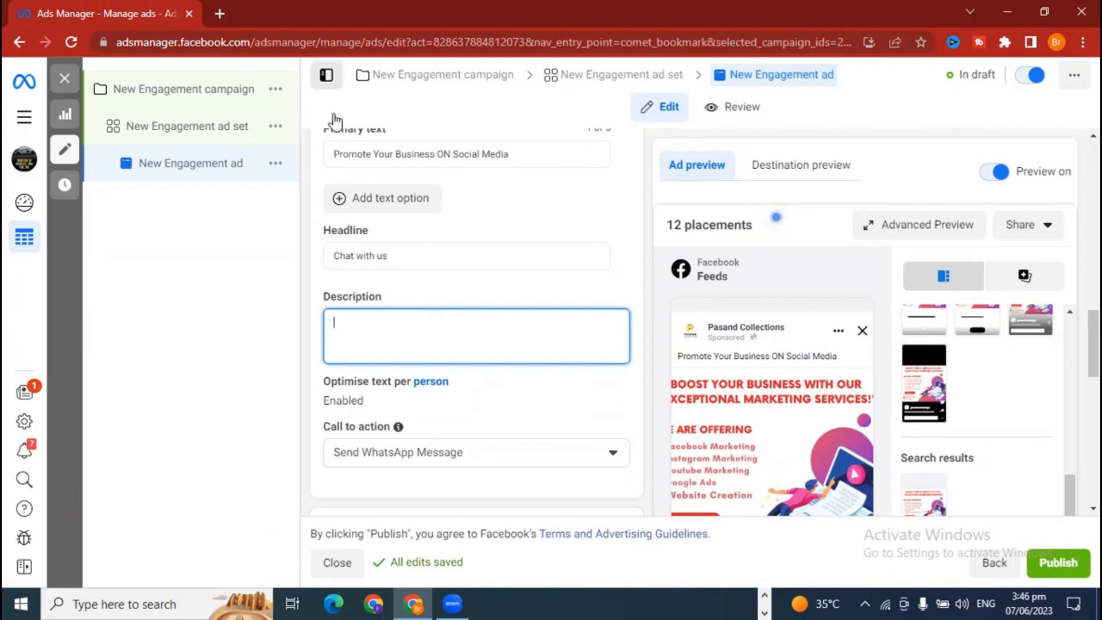
left_click(766, 610)
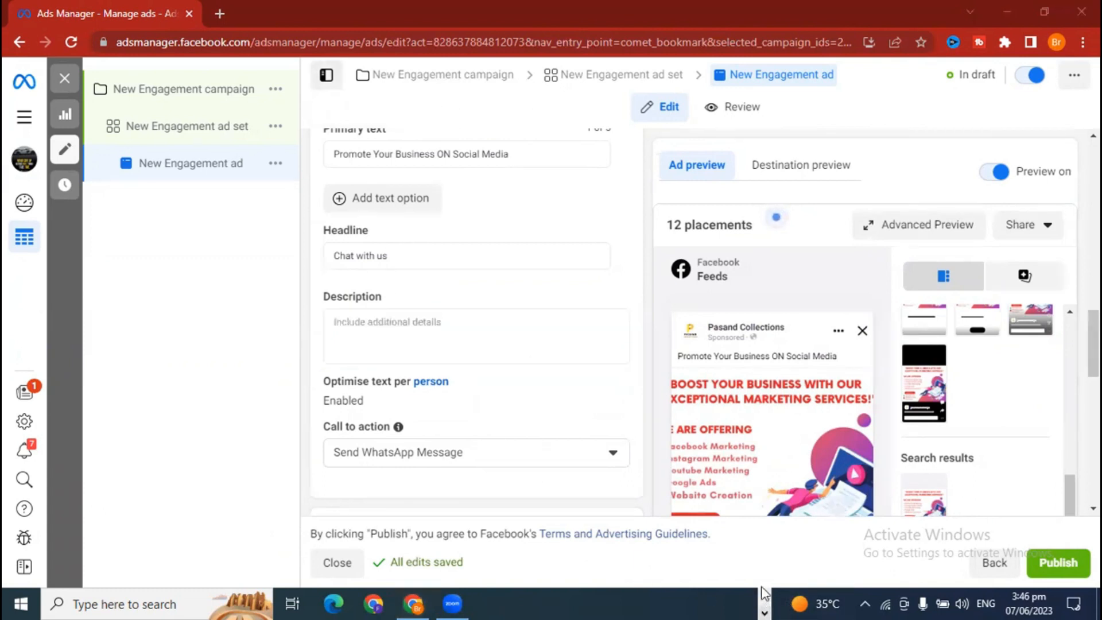
left_click(765, 596)
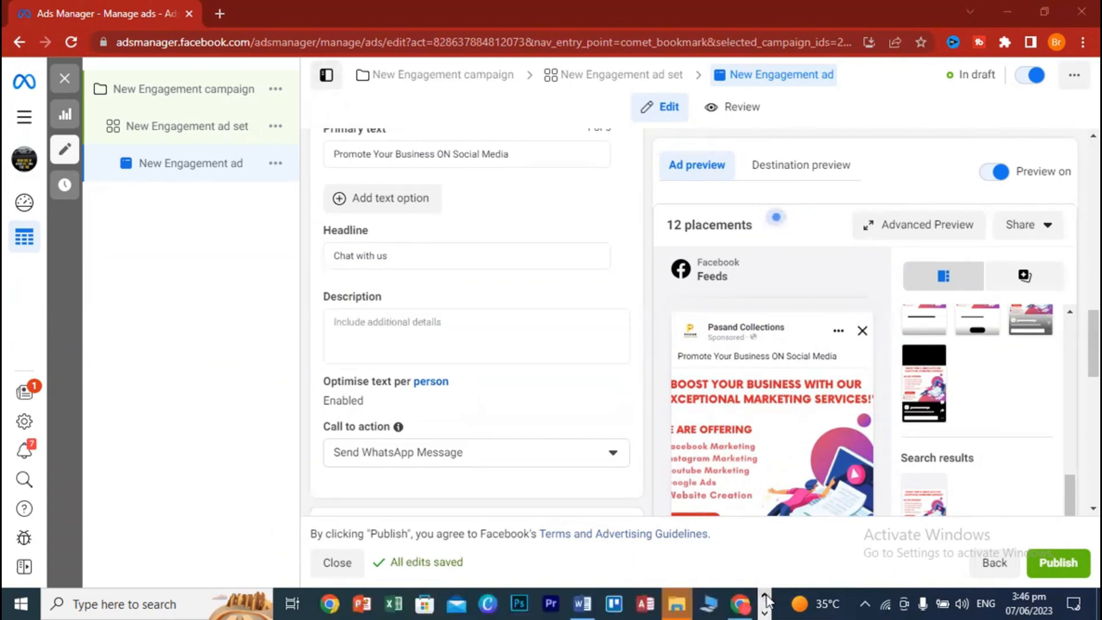
left_click(740, 604)
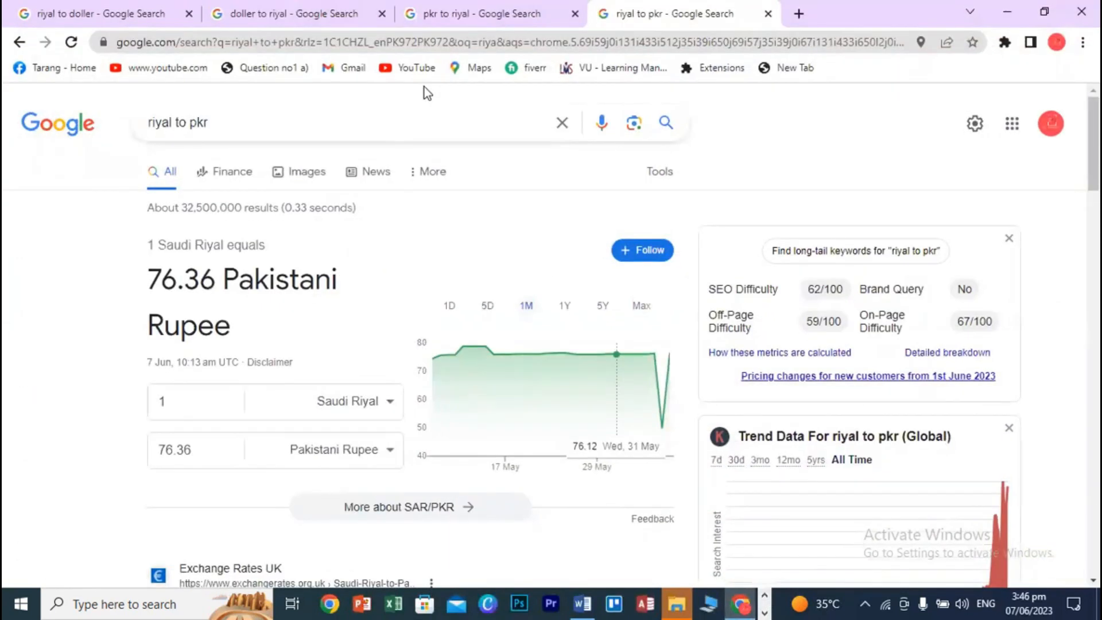
left_click(797, 11)
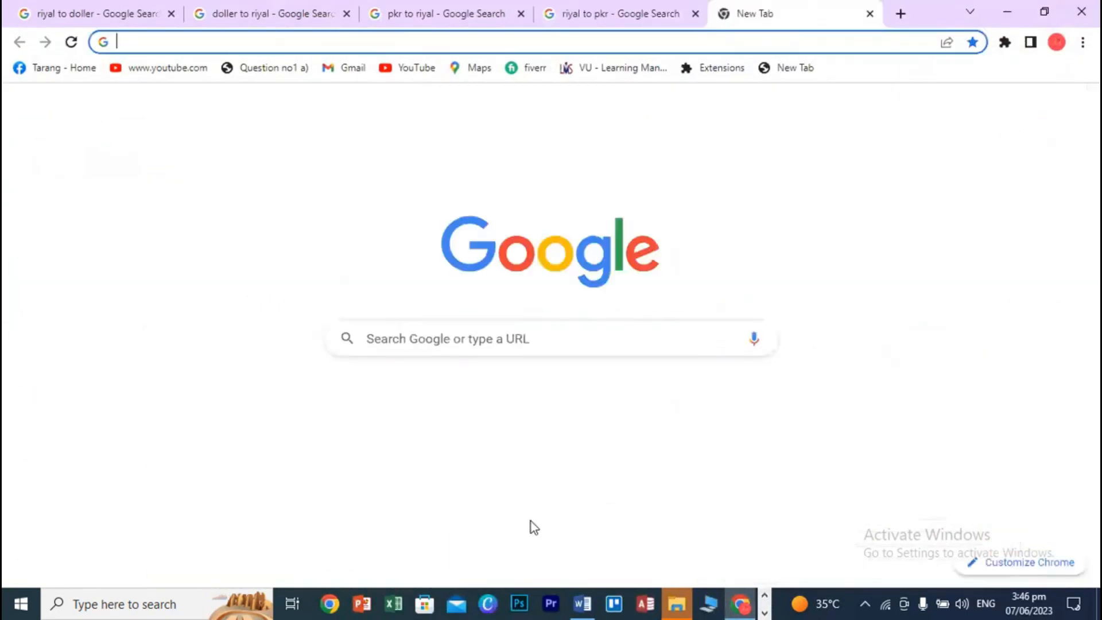
left_click(681, 433)
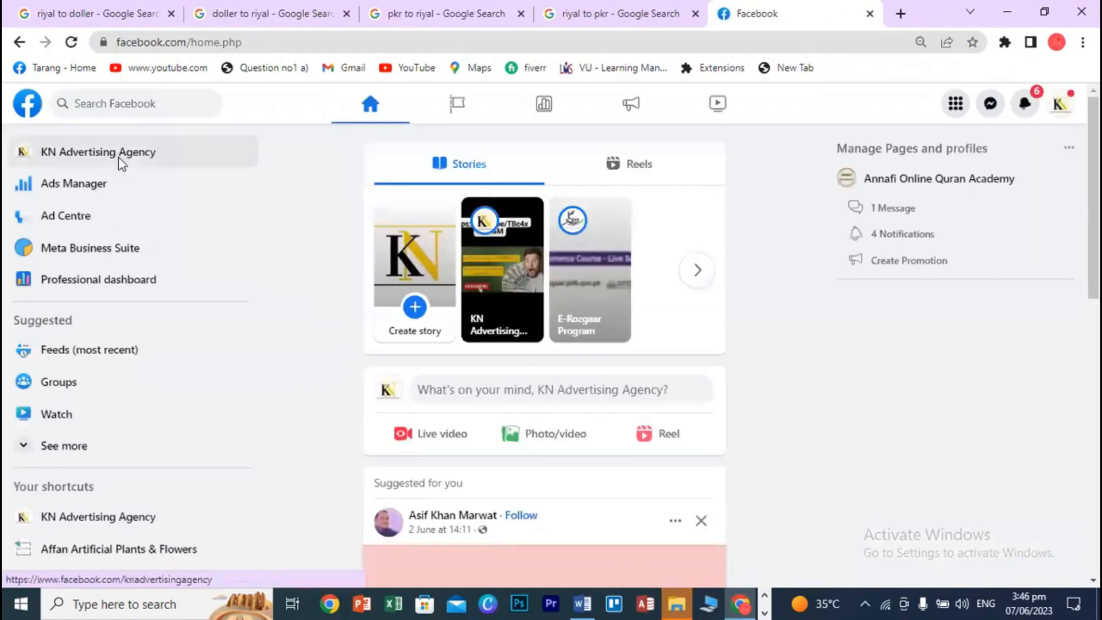
left_click(120, 165)
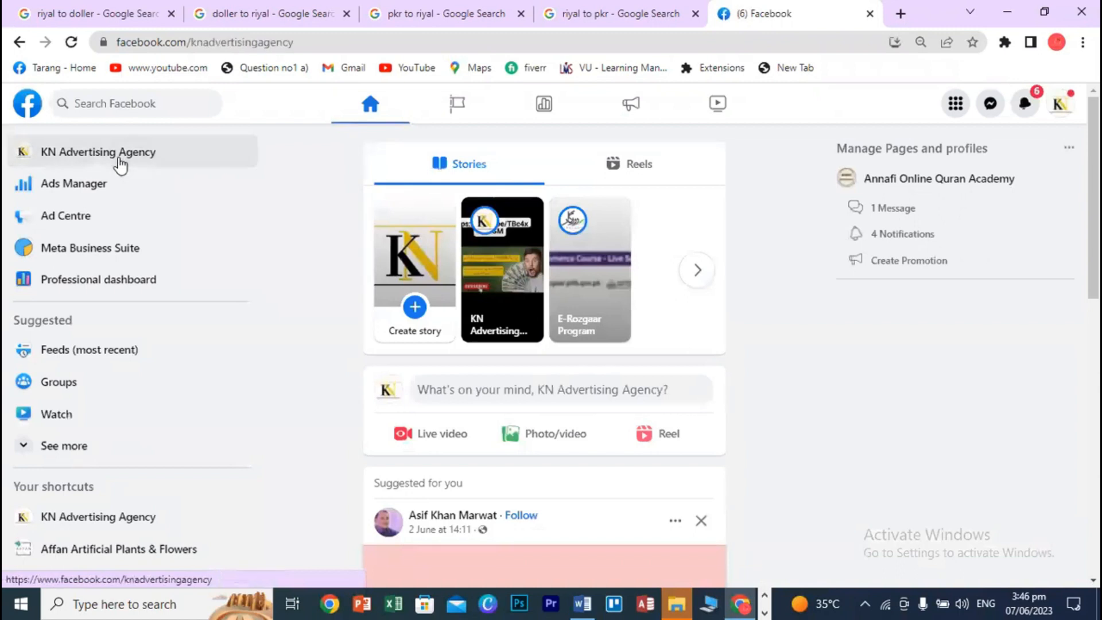
On the KN Advertising Agency page, expand the "You tube Channel Complete Services" post and copy its full text including the hashtags.
scroll(1078, 537, "down", 1)
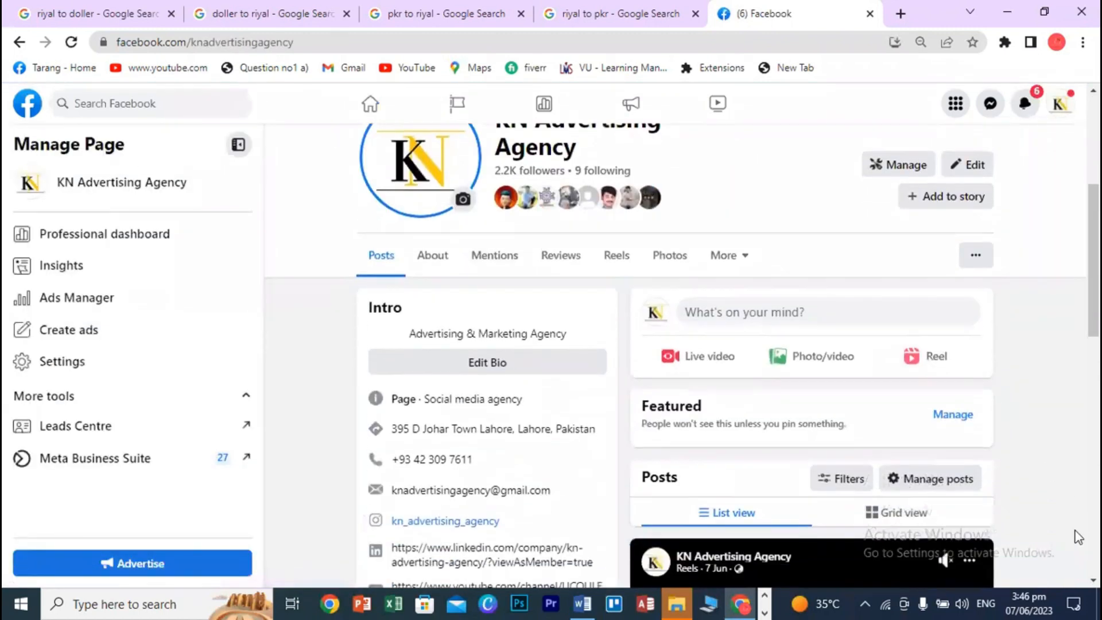
scroll(1079, 537, "down", 5)
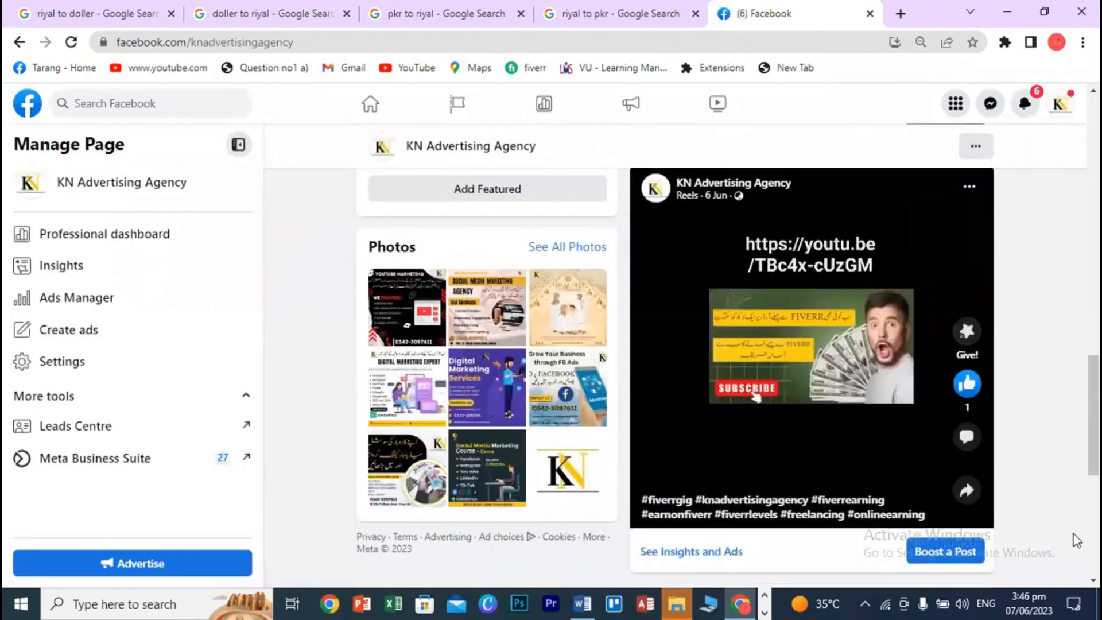
scroll(1077, 541, "down", 6)
scroll(1078, 541, "down", 15)
scroll(1077, 541, "down", 12)
scroll(1077, 540, "down", 8)
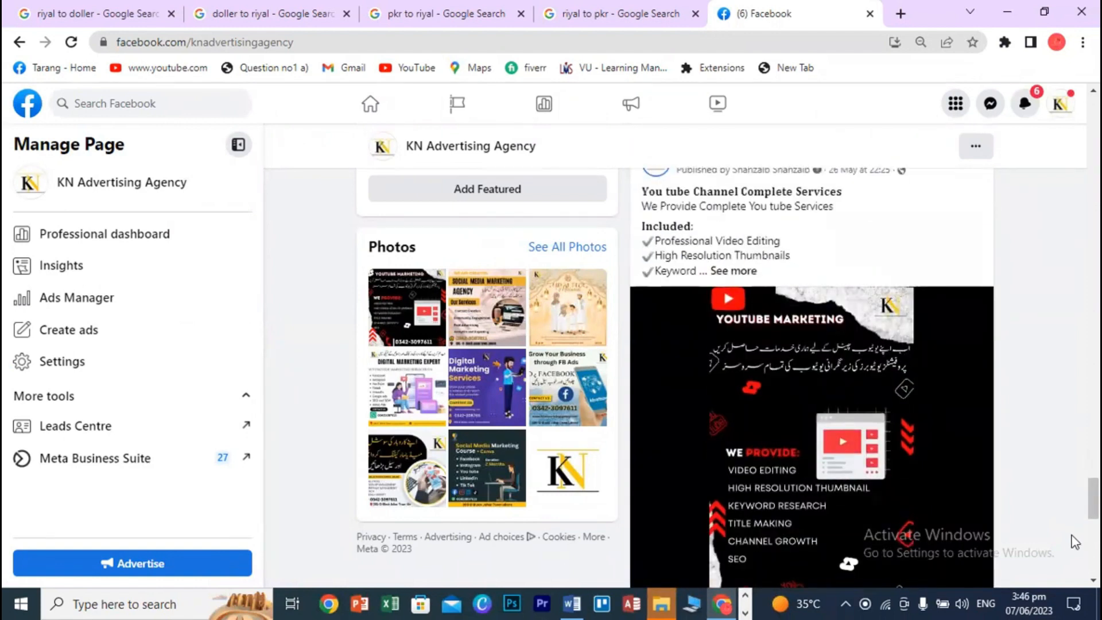
scroll(1075, 542, "up", 2)
left_click(734, 351)
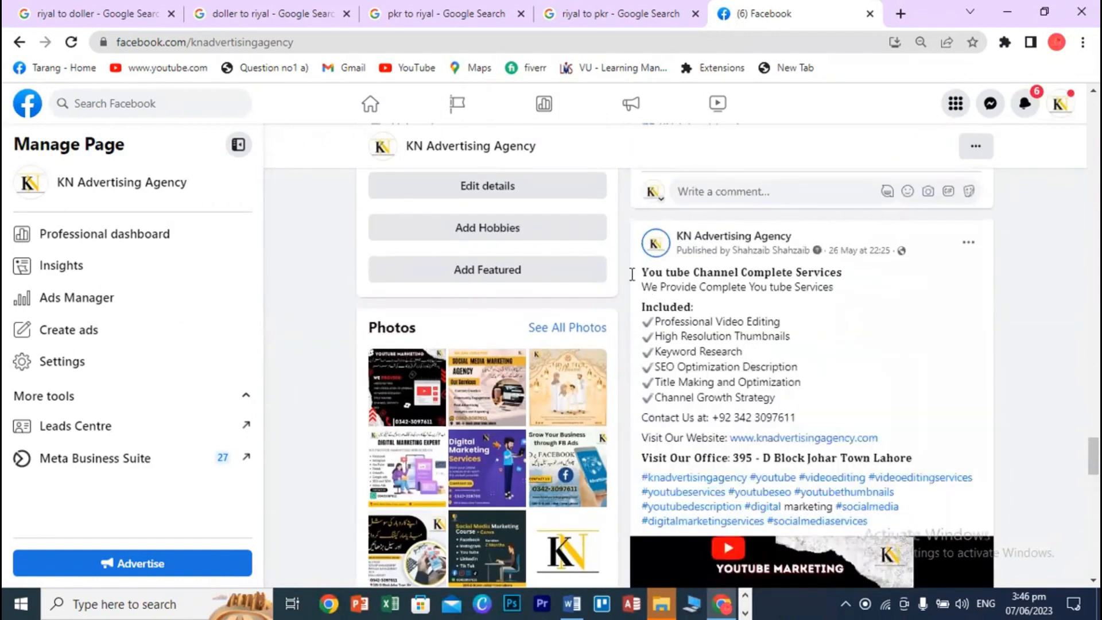
left_click_drag(631, 275, 652, 585)
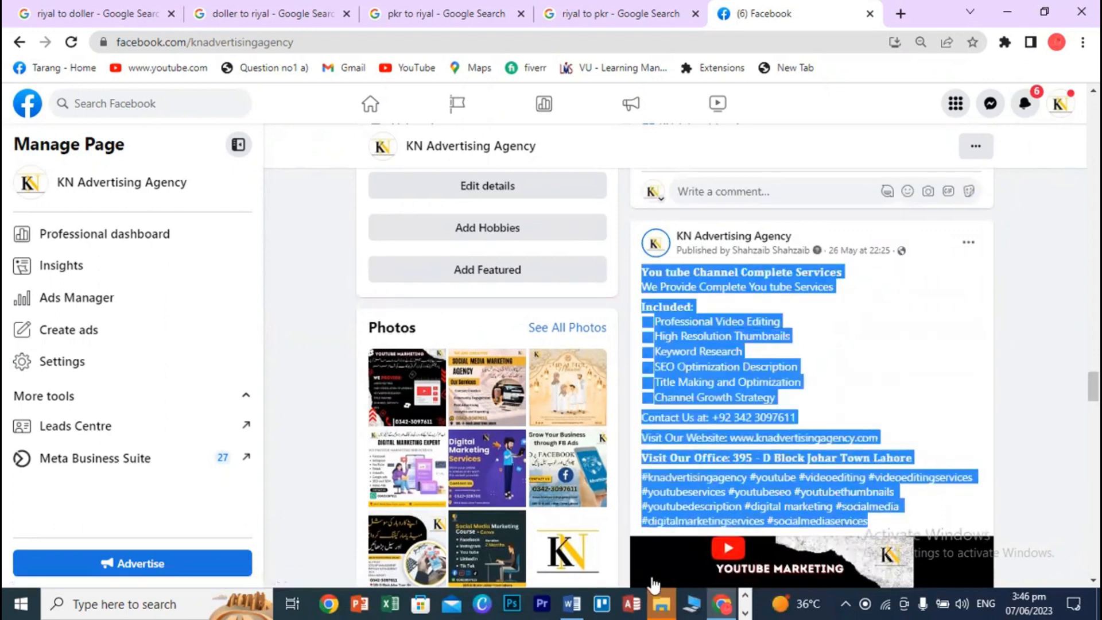
Switch to the Ads Manager window and paste the copied YouTube services post text as the ad's description.
left_click(746, 612)
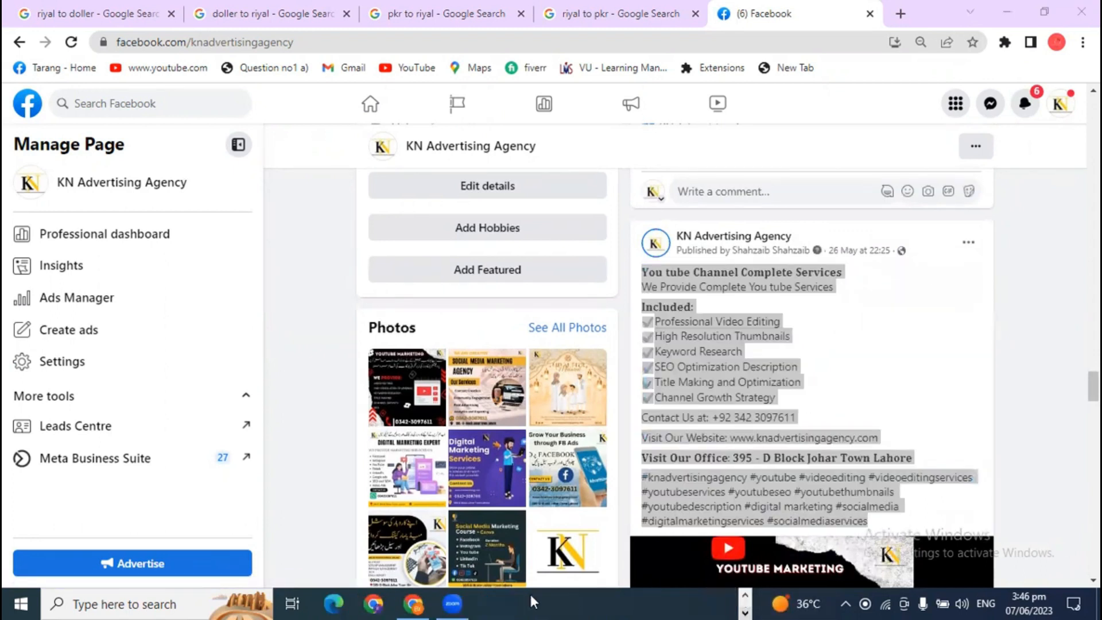
left_click(411, 603)
left_click(480, 423)
key("ctrl+v")
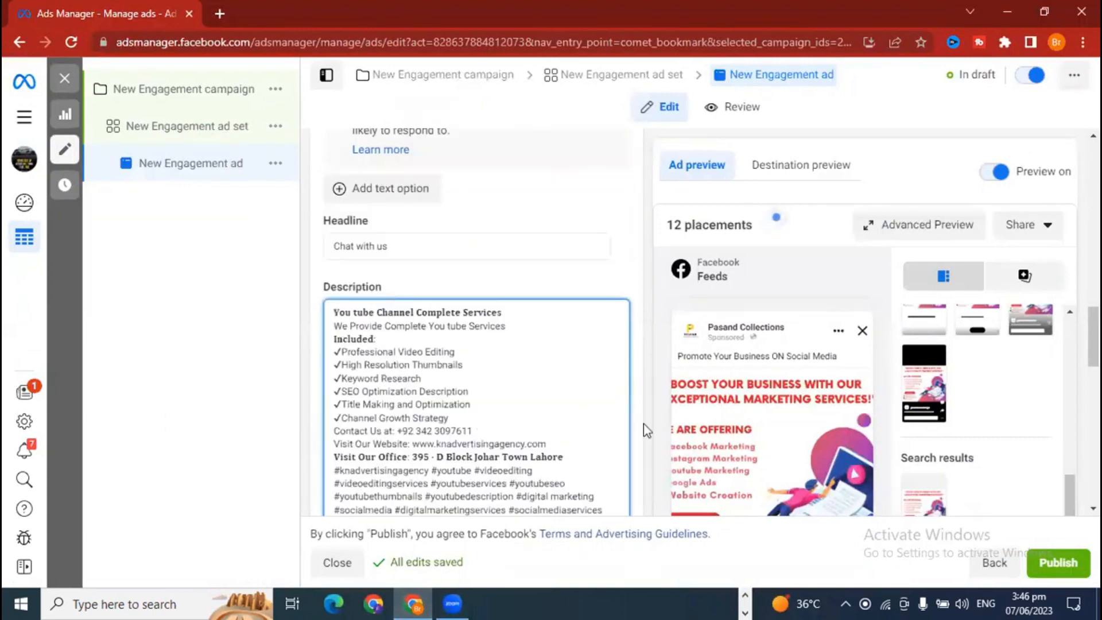
left_click(875, 461)
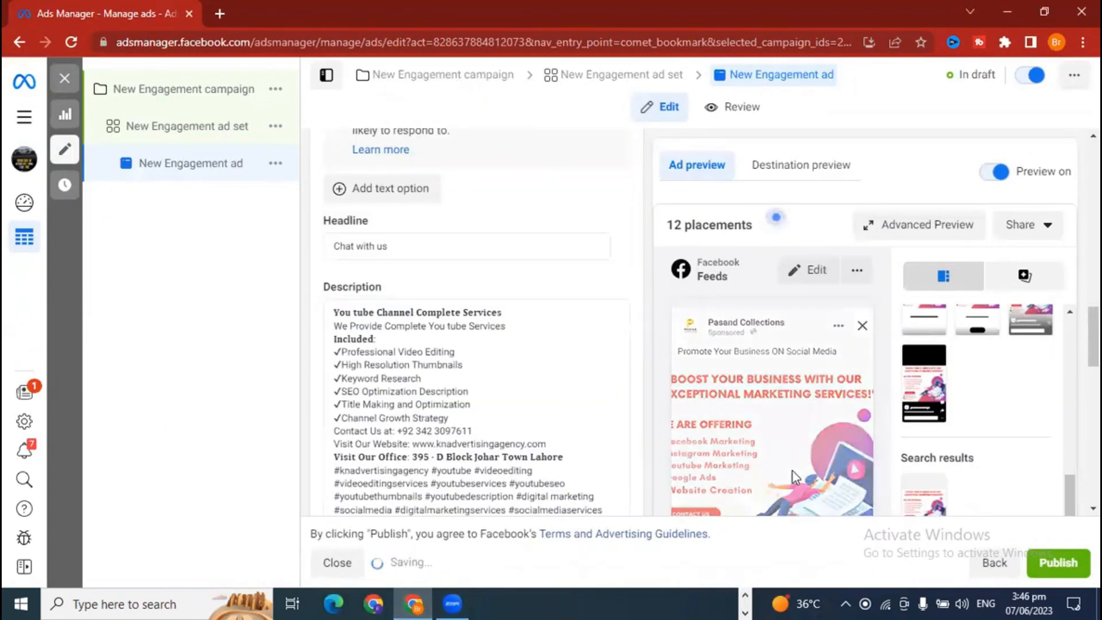
Review the feed preview with the new description, along with the call to action, message template and tracking sections.
scroll(884, 463, "down", 3)
scroll(978, 456, "down", 5)
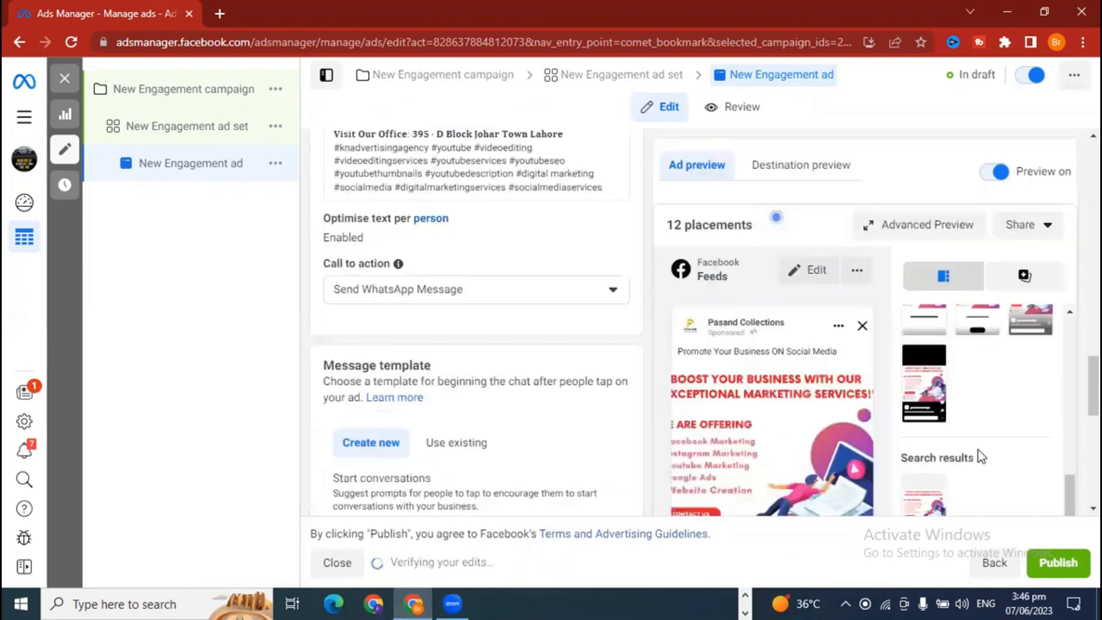
scroll(1075, 443, "down", 3)
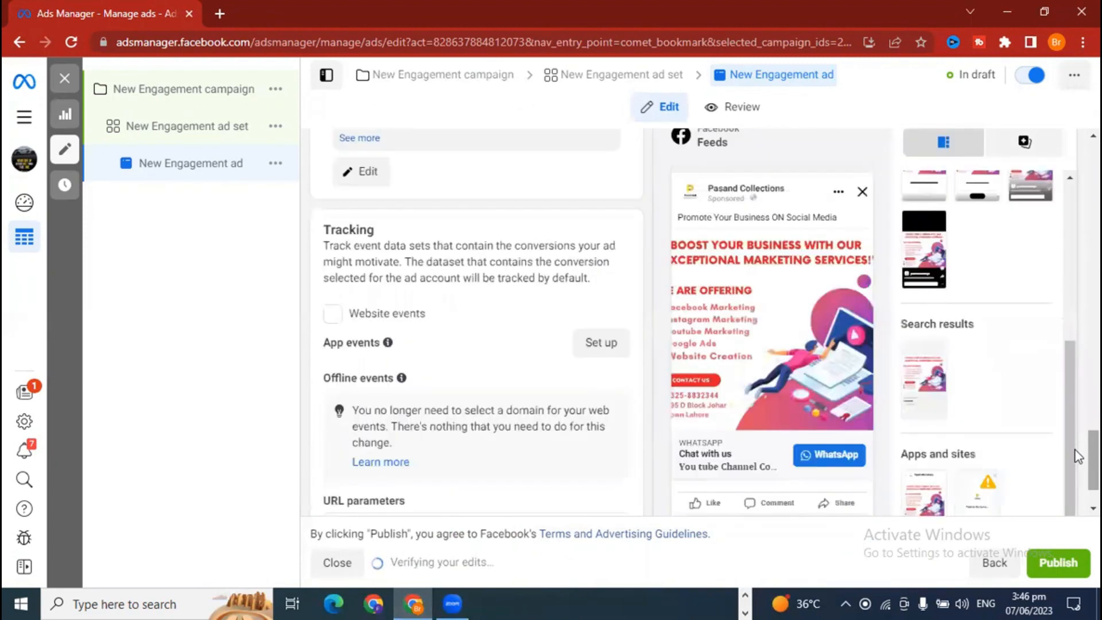
mouse_move(697, 459)
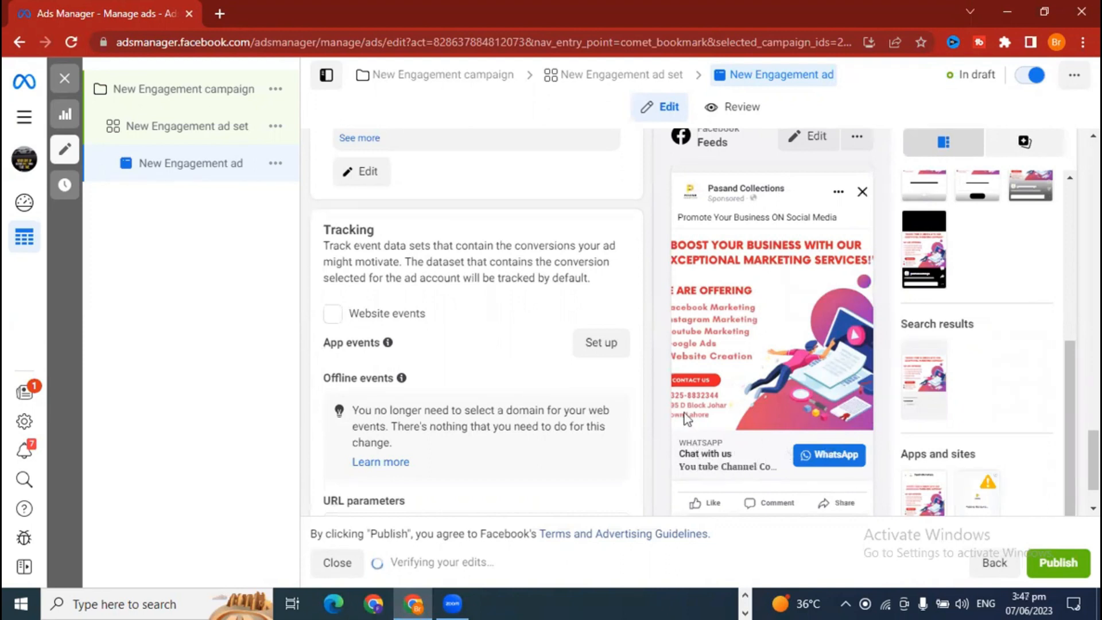
scroll(597, 428, "up", 1)
scroll(598, 427, "up", 5)
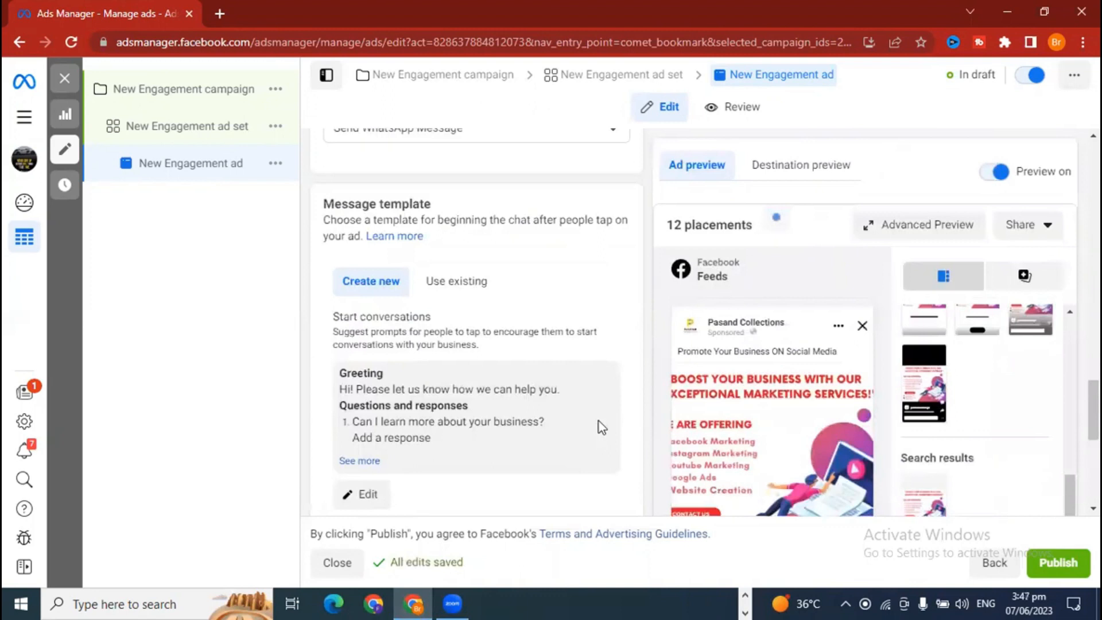
scroll(490, 415, "up", 3)
scroll(531, 419, "up", 3)
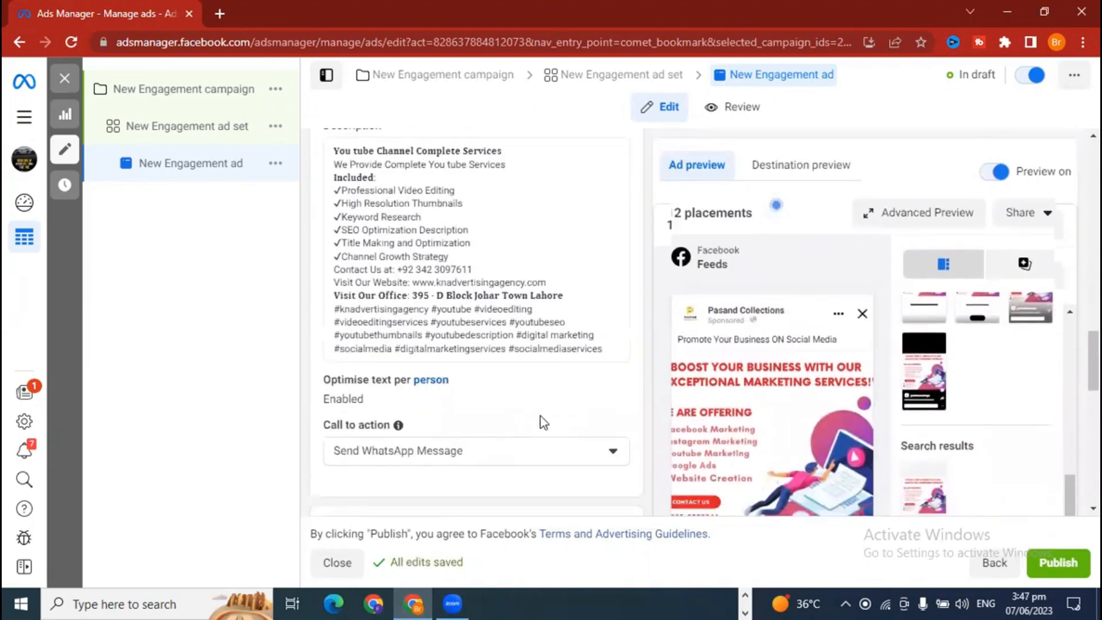
Replace the primary text with the description's portion from "You tube Channel Complete Services" through "Channel Growth Strategy".
scroll(540, 418, "up", 2)
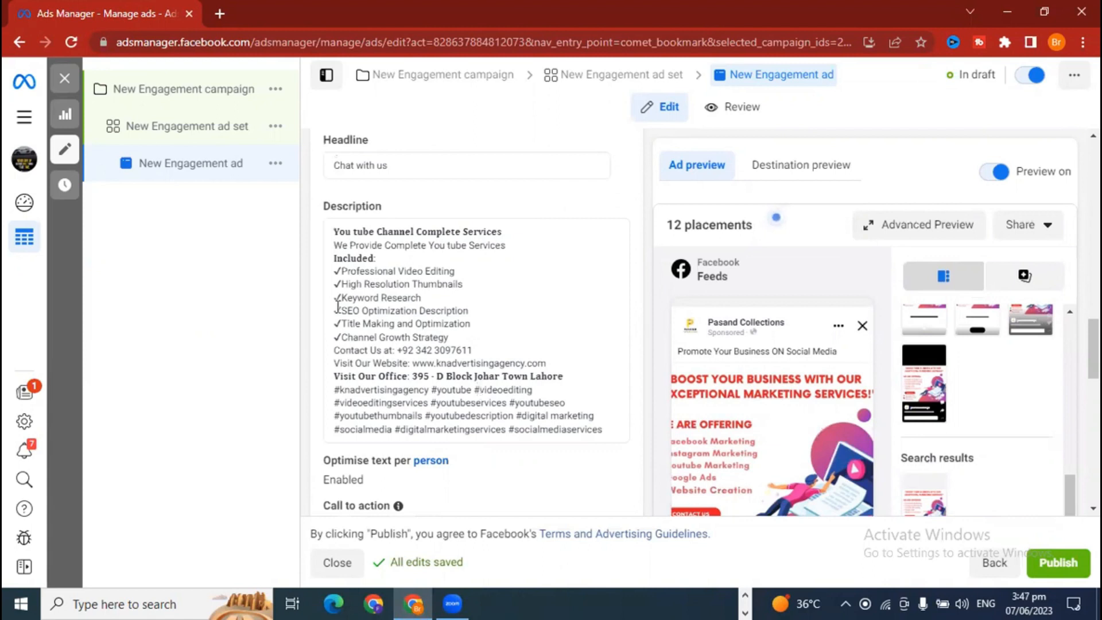
left_click_drag(335, 231, 385, 268)
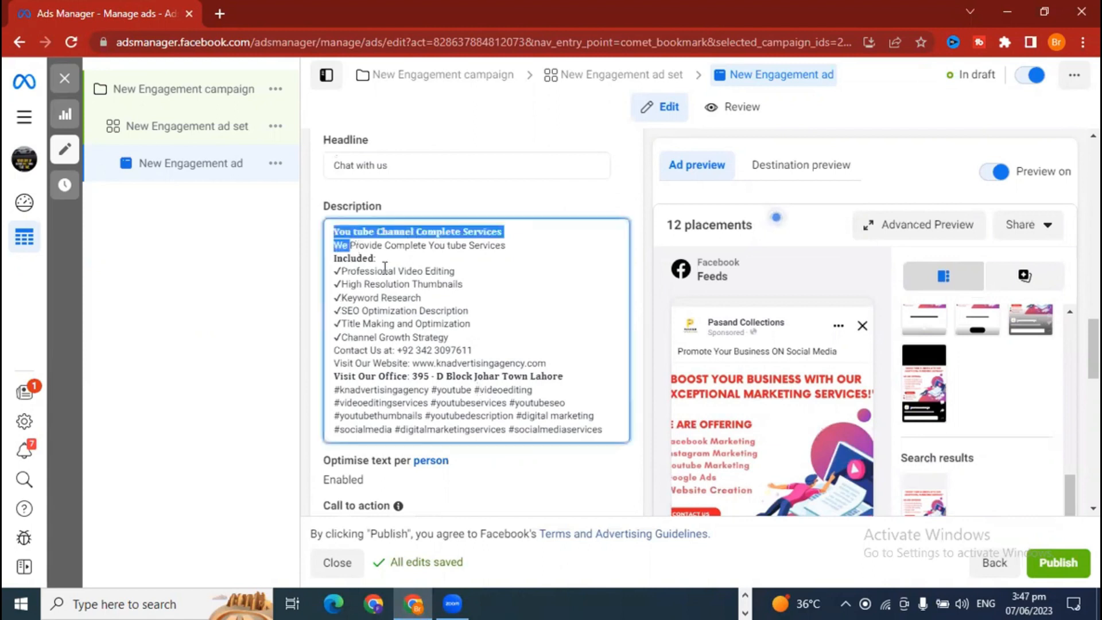
left_click_drag(426, 310, 469, 339)
key("ctrl+c")
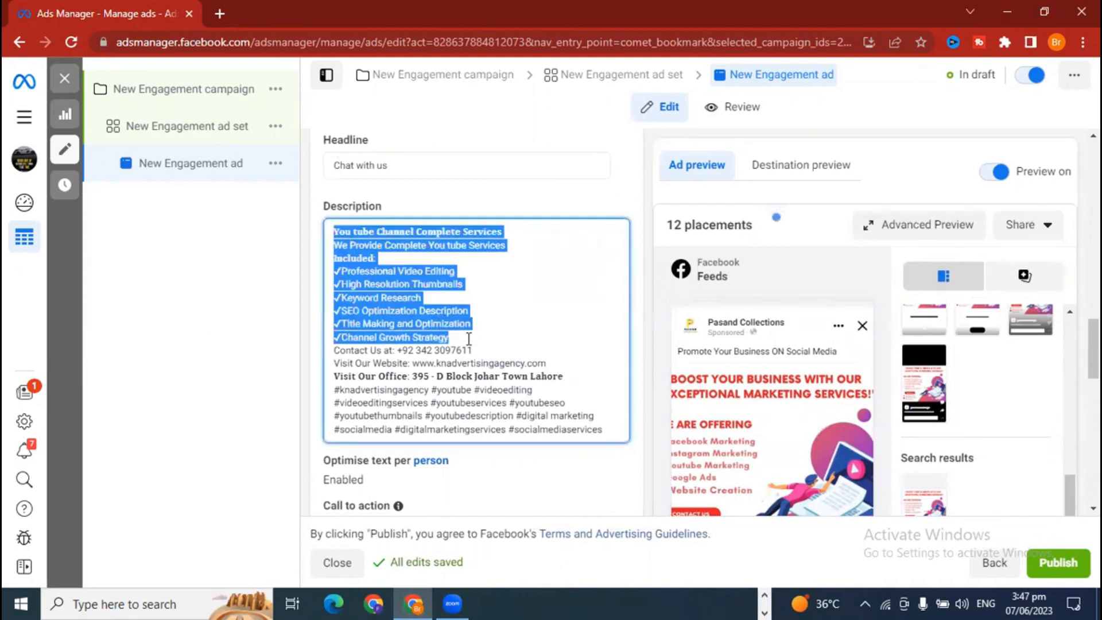
scroll(517, 374, "up", 3)
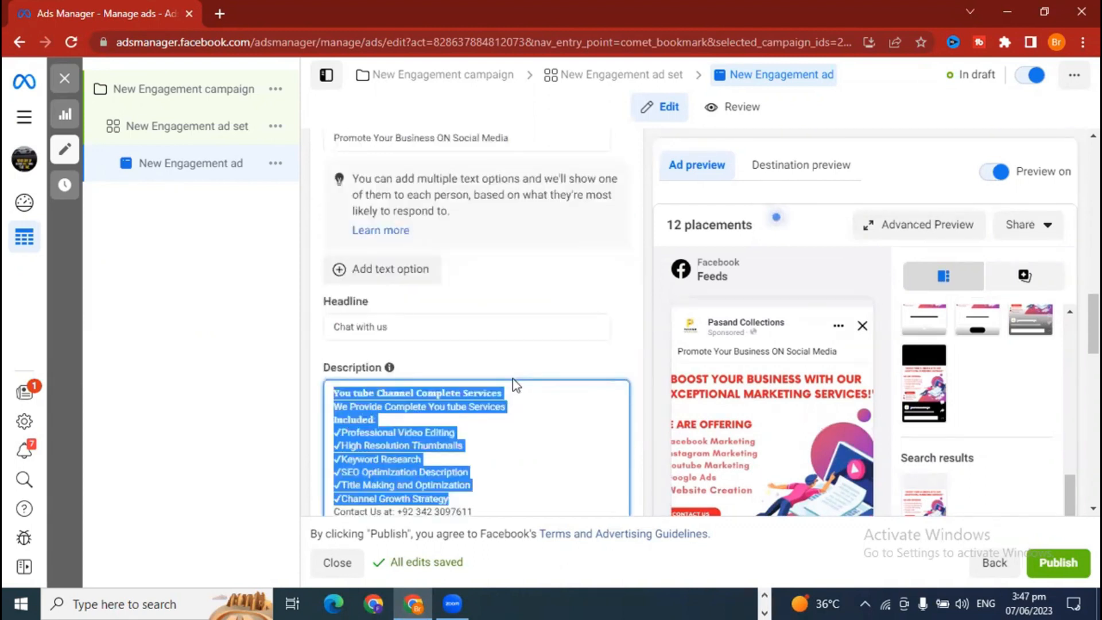
scroll(459, 310, "up", 3)
triple_click(454, 299)
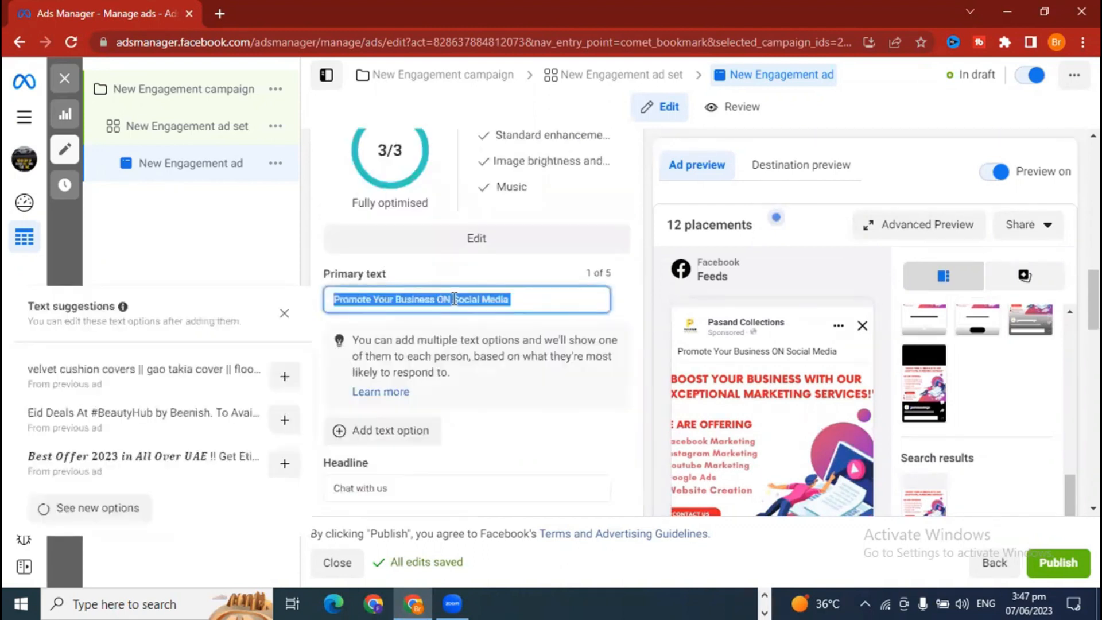
key("ctrl+v")
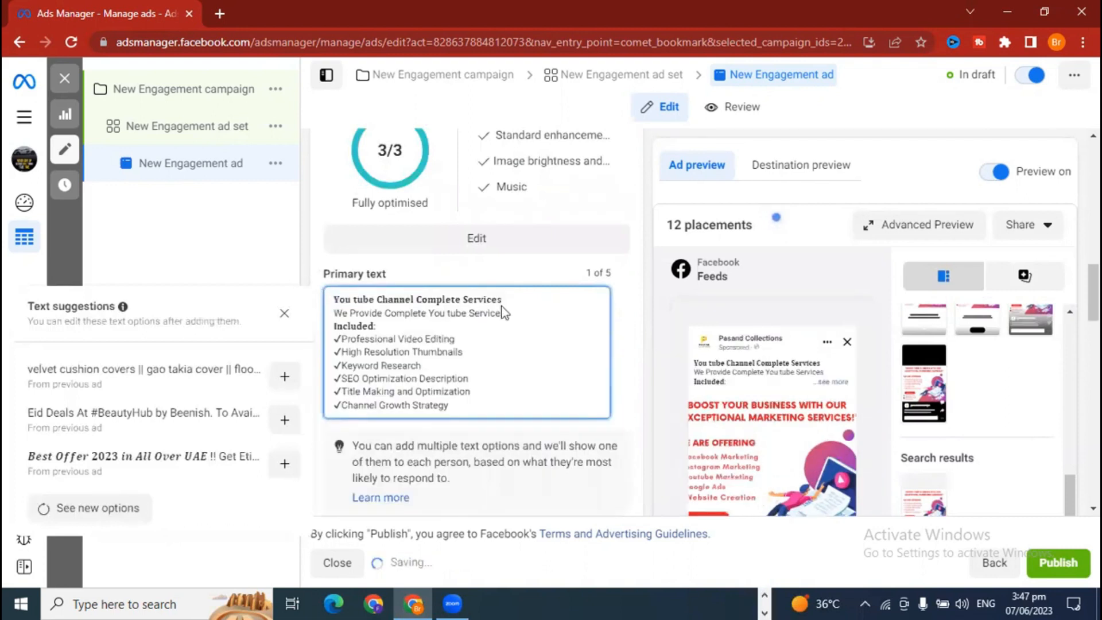
Expand the primary text in the Facebook feed preview and review the ad's media, Advantage+ creative and text fields.
left_click(809, 355)
left_click(845, 365)
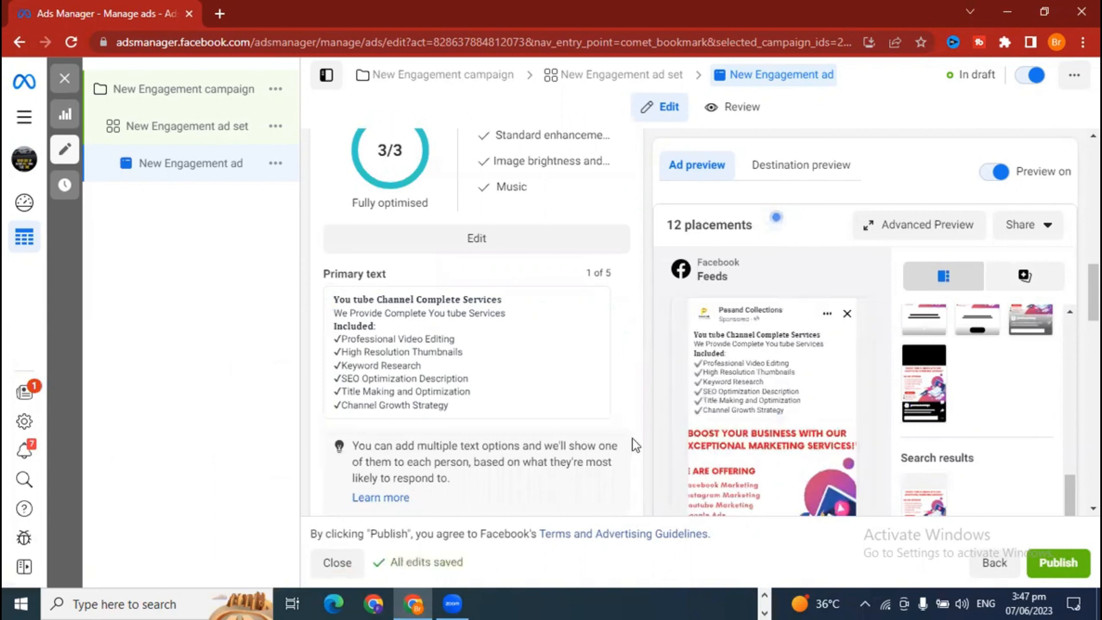
scroll(635, 443, "up", 8)
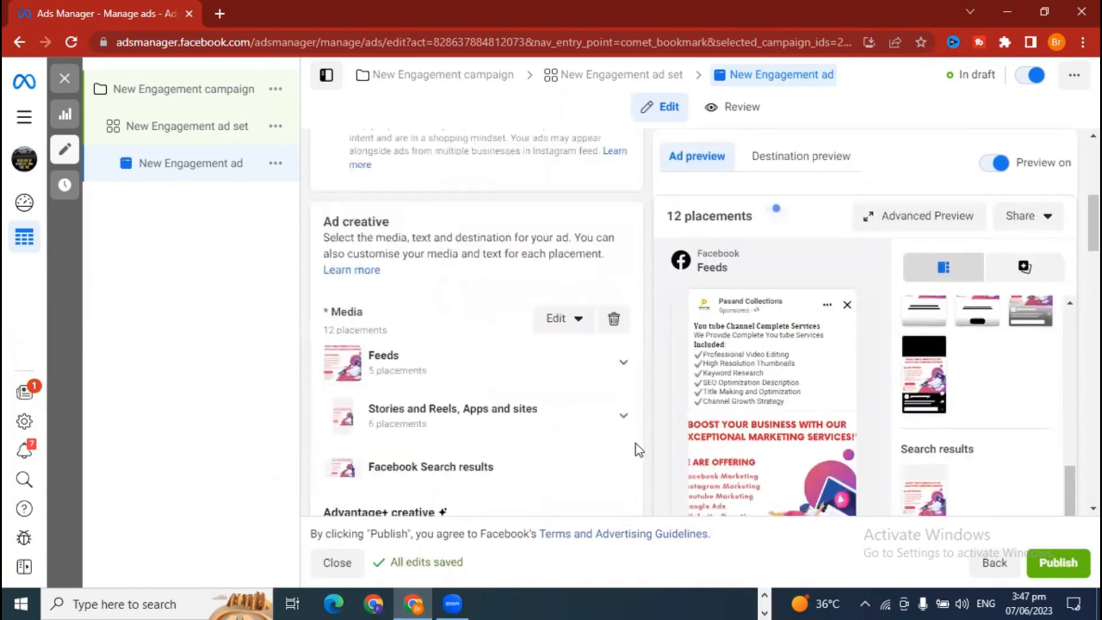
scroll(640, 450, "down", 3)
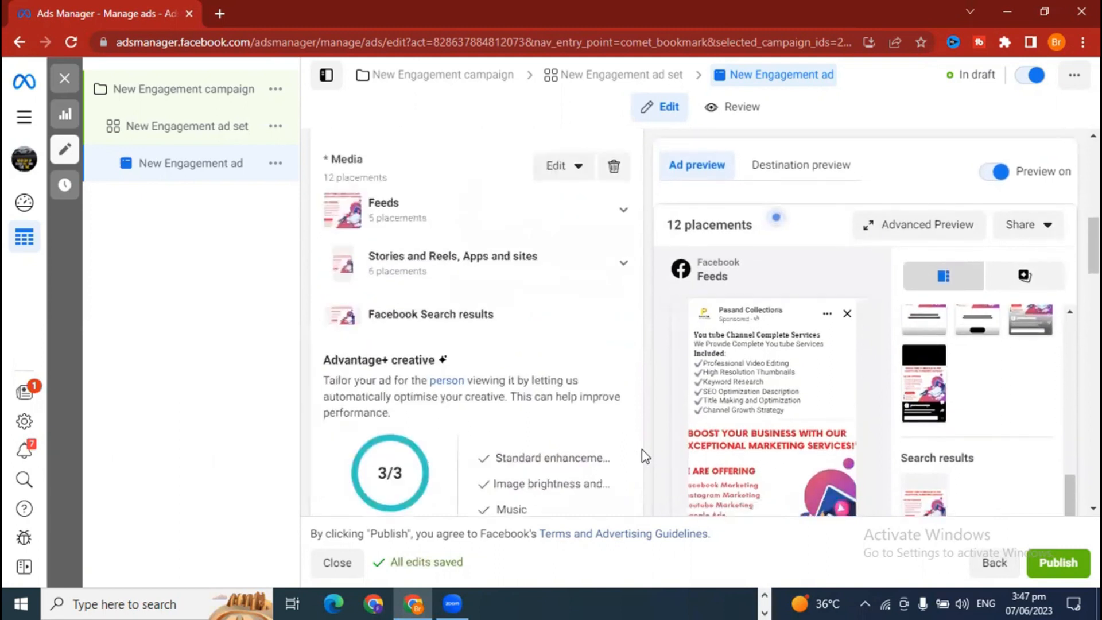
scroll(645, 456, "down", 10)
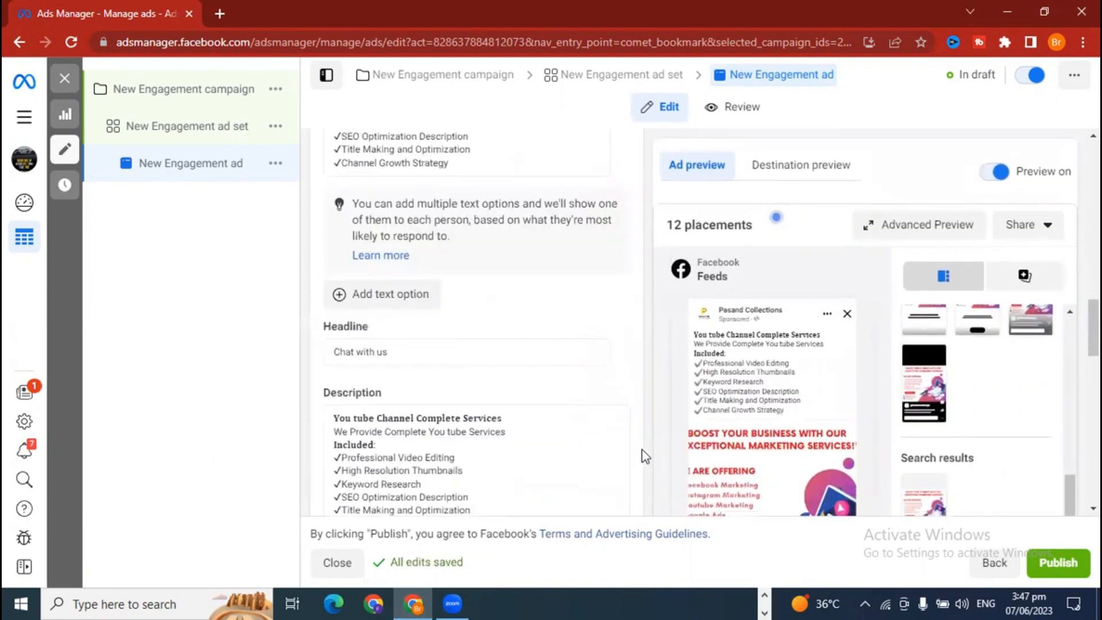
scroll(630, 462, "up", 2)
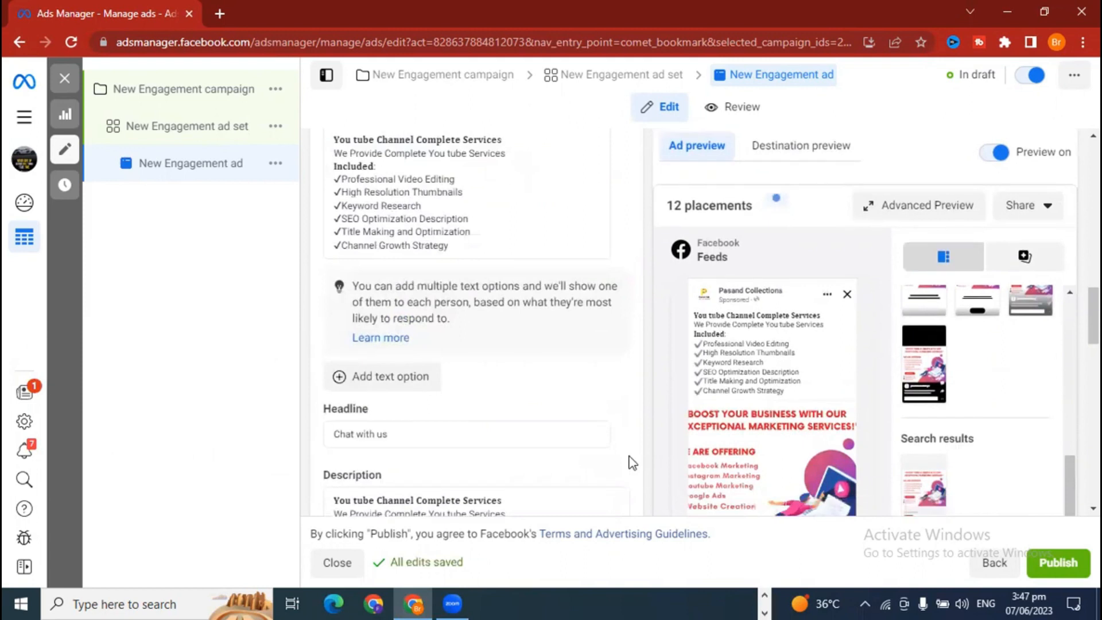
scroll(632, 463, "up", 3)
Add a second primary text option reading "We Provide Social Media".
scroll(632, 463, "down", 3)
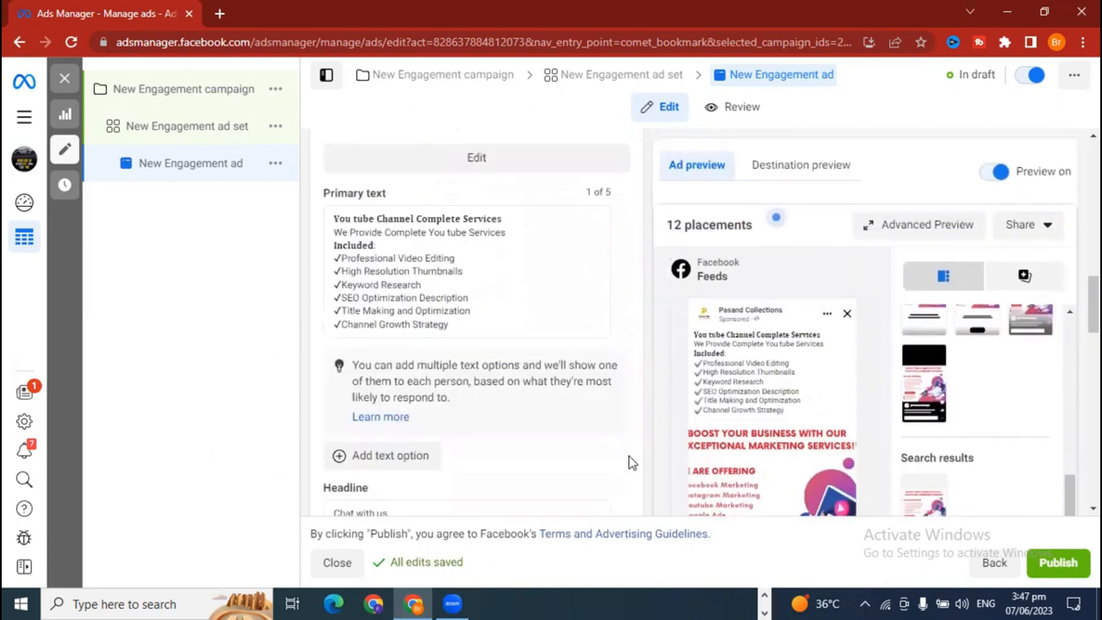
left_click(363, 377)
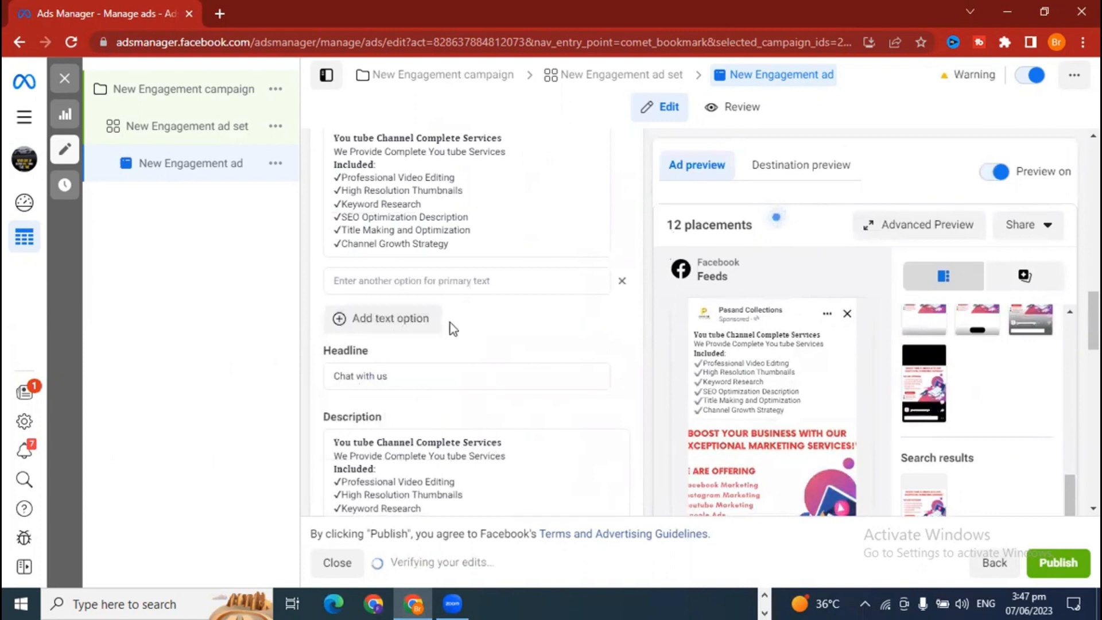
left_click(378, 285)
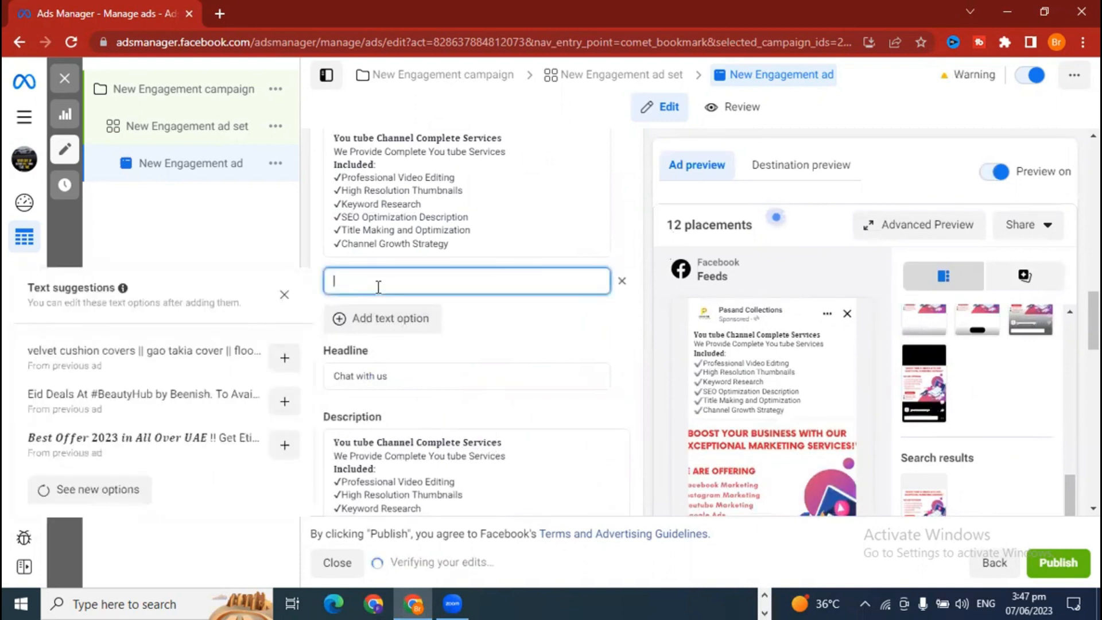
type("W")
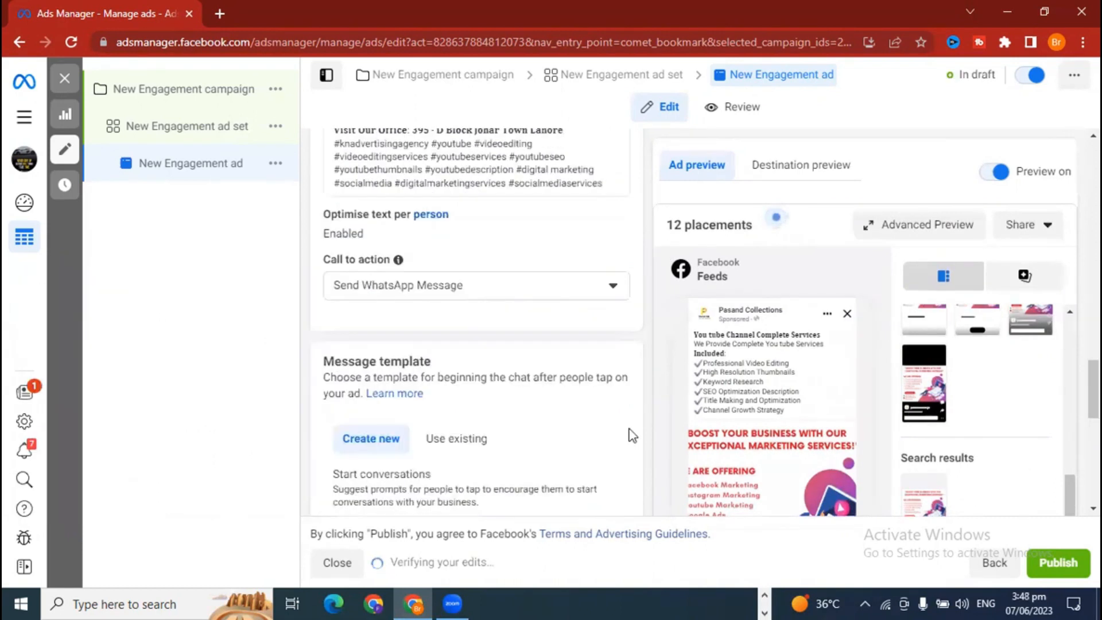
Set the ad's call to action to Order Now.
scroll(632, 437, "up", 1)
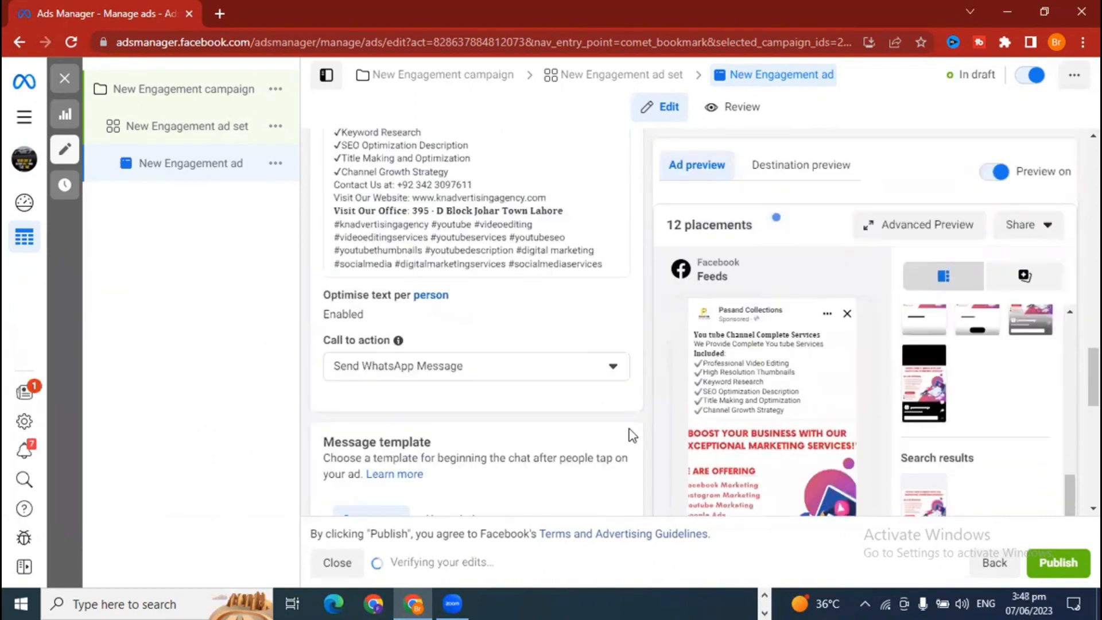
left_click(570, 374)
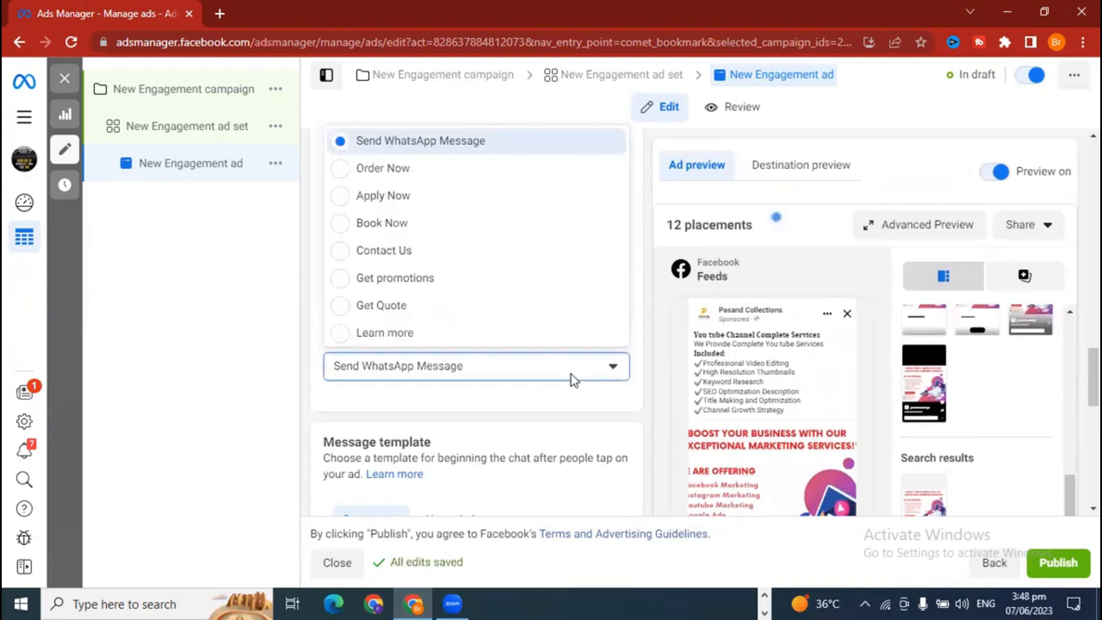
left_click(394, 183)
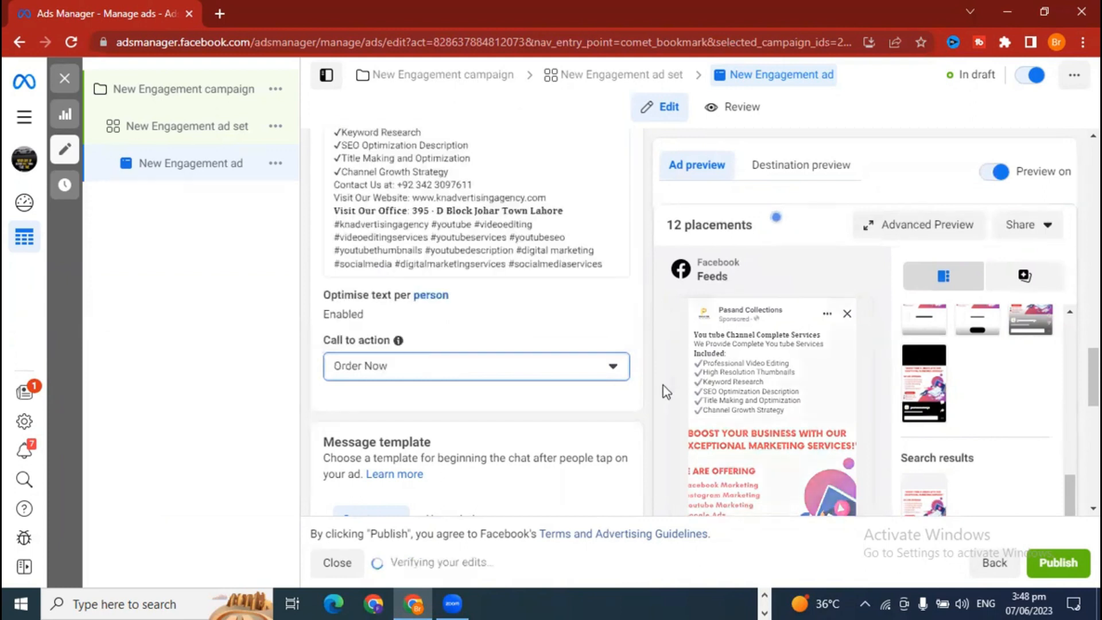
Check the call-to-action button in the feed preview and review the tracking, primary text, media and ad format sections.
left_click_drag(1078, 378, 1079, 523)
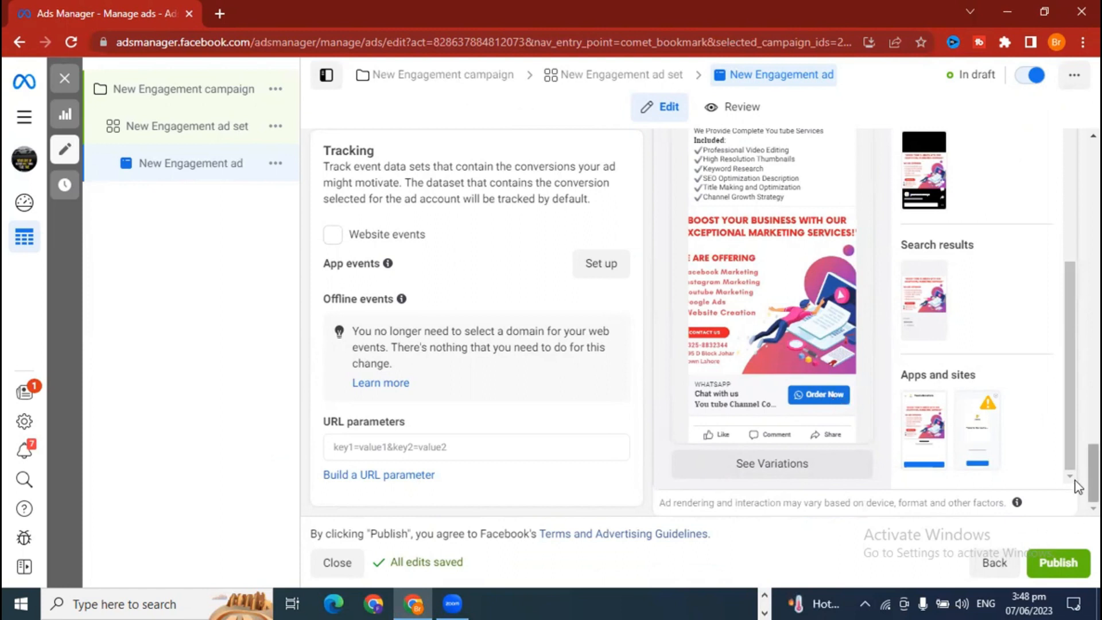
scroll(1079, 354, "up", 5)
scroll(1079, 354, "up", 10)
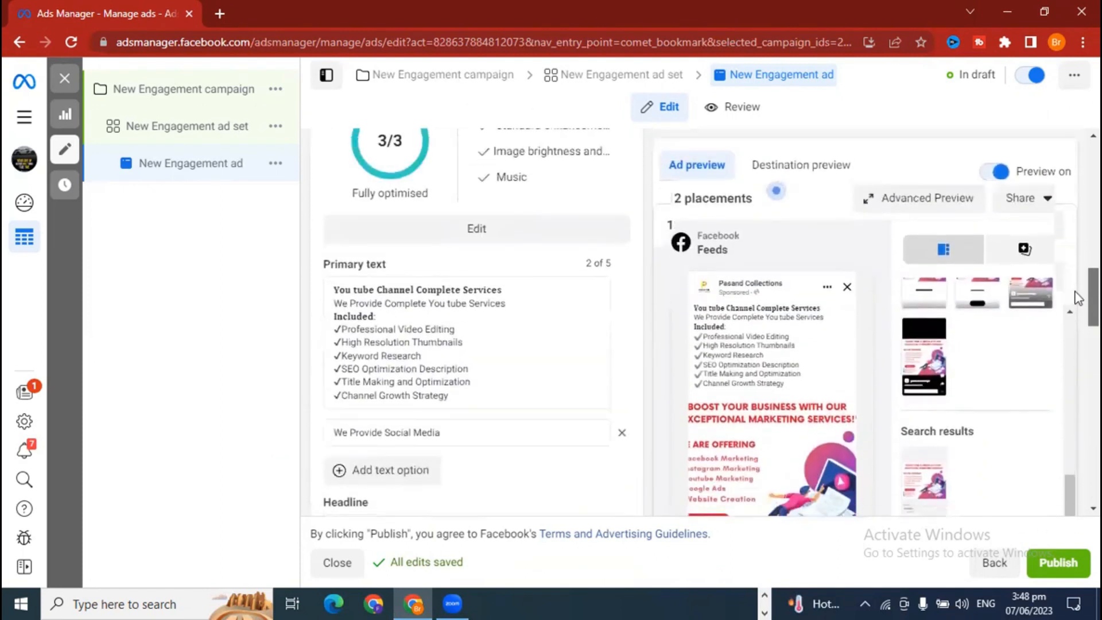
scroll(1078, 256, "up", 10)
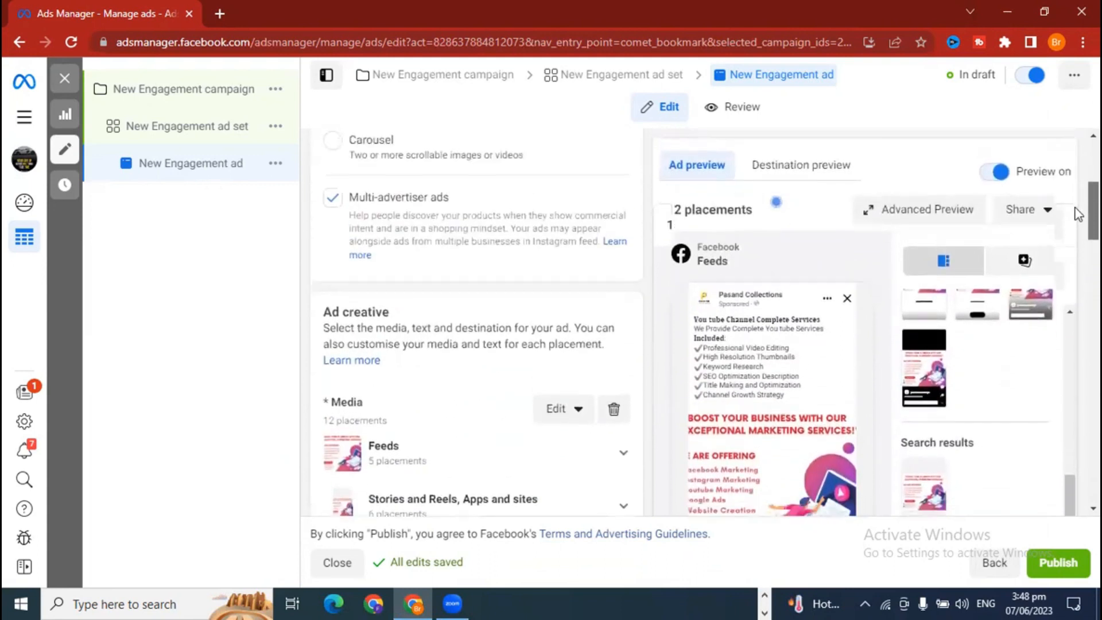
scroll(1078, 189, "down", 3)
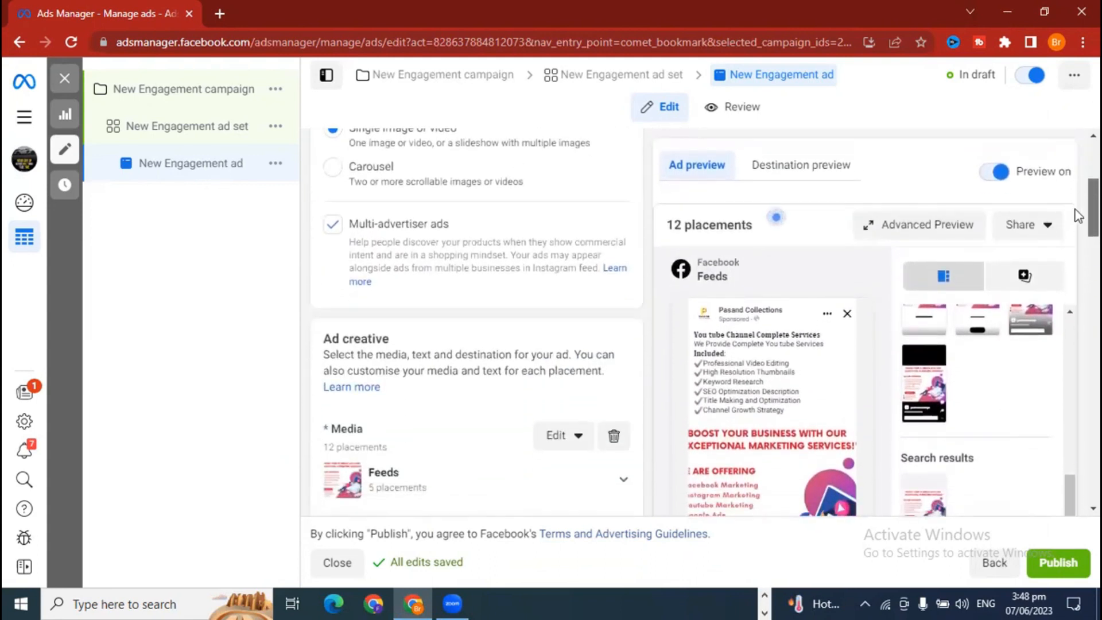
Replace the ad's current image with the video Wordpress Development, uploaded from the Downloads folder.
left_click(613, 439)
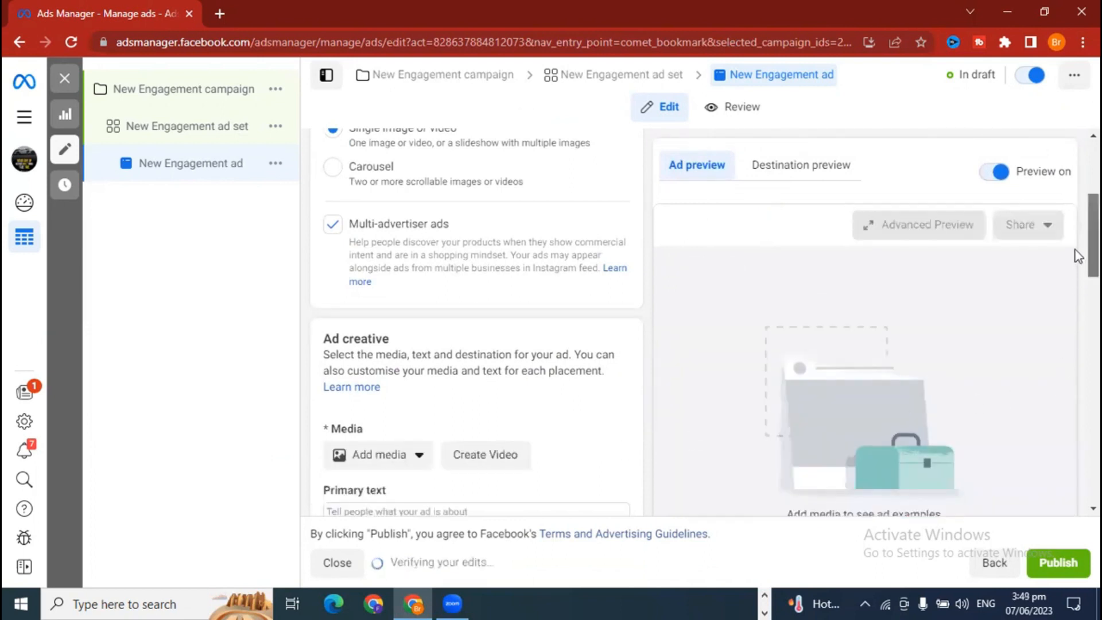
scroll(1076, 247, "up", 1)
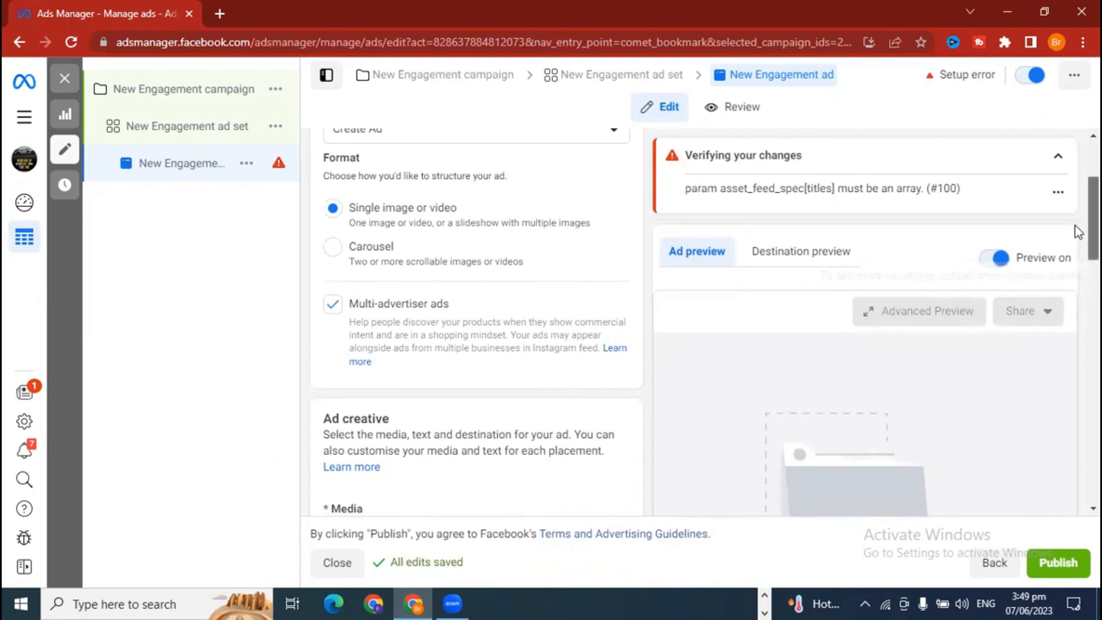
scroll(1077, 253, "down", 3)
scroll(1076, 270, "down", 2)
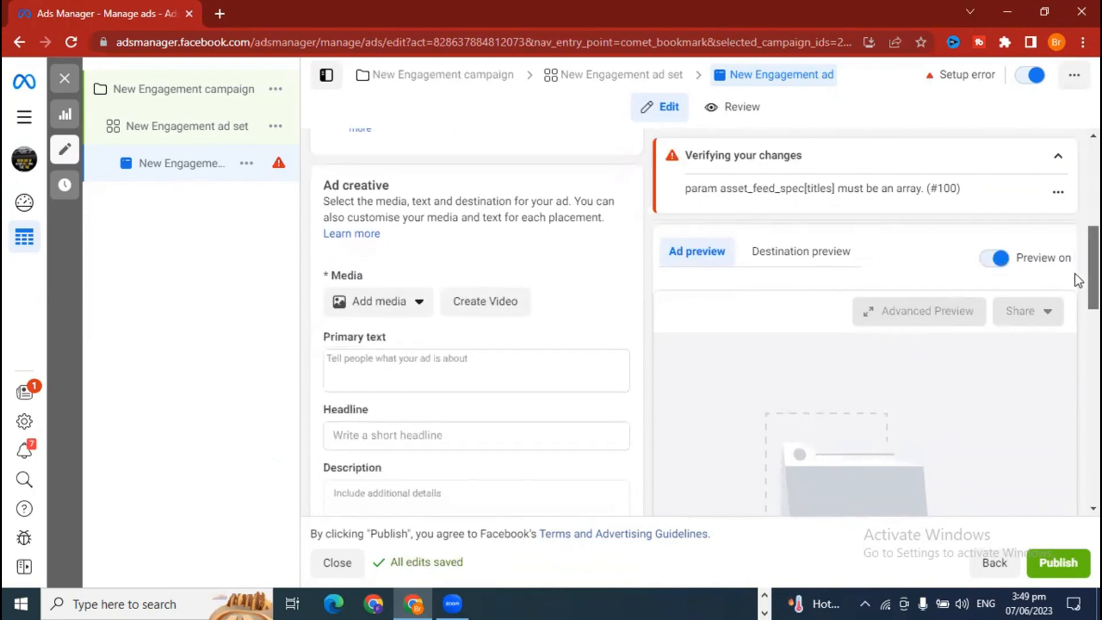
left_click(382, 310)
left_click(383, 366)
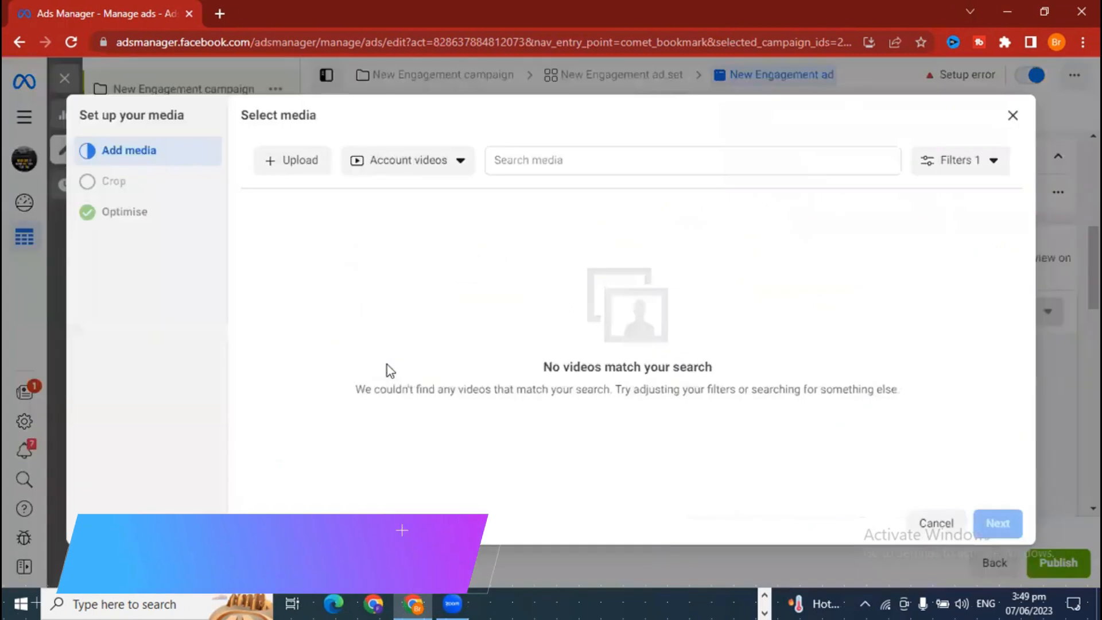
left_click(309, 155)
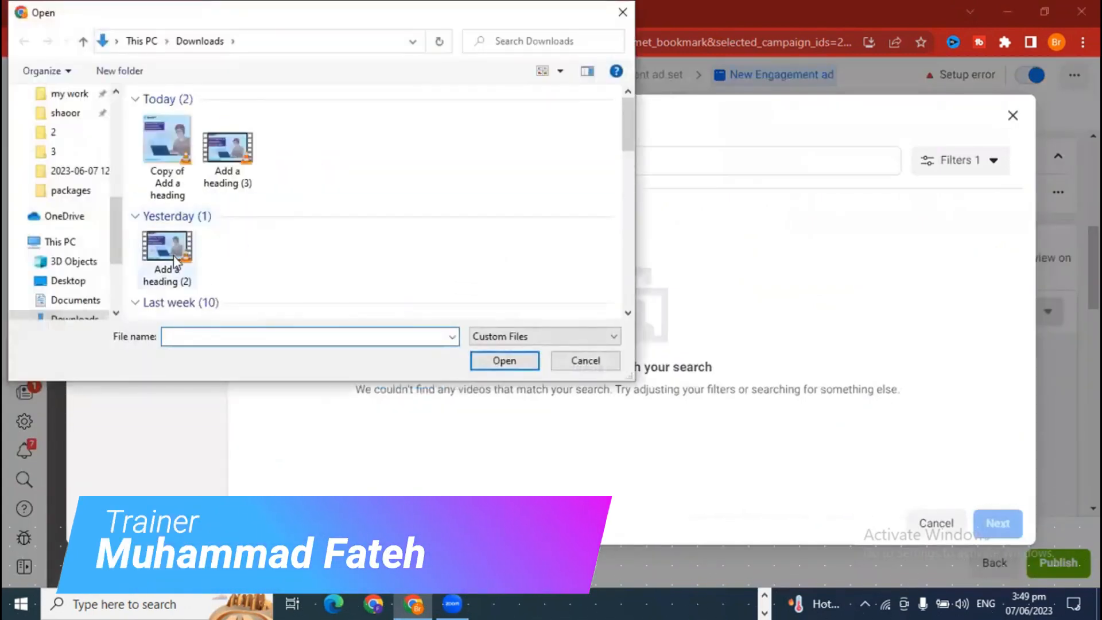
scroll(283, 246, "down", 3)
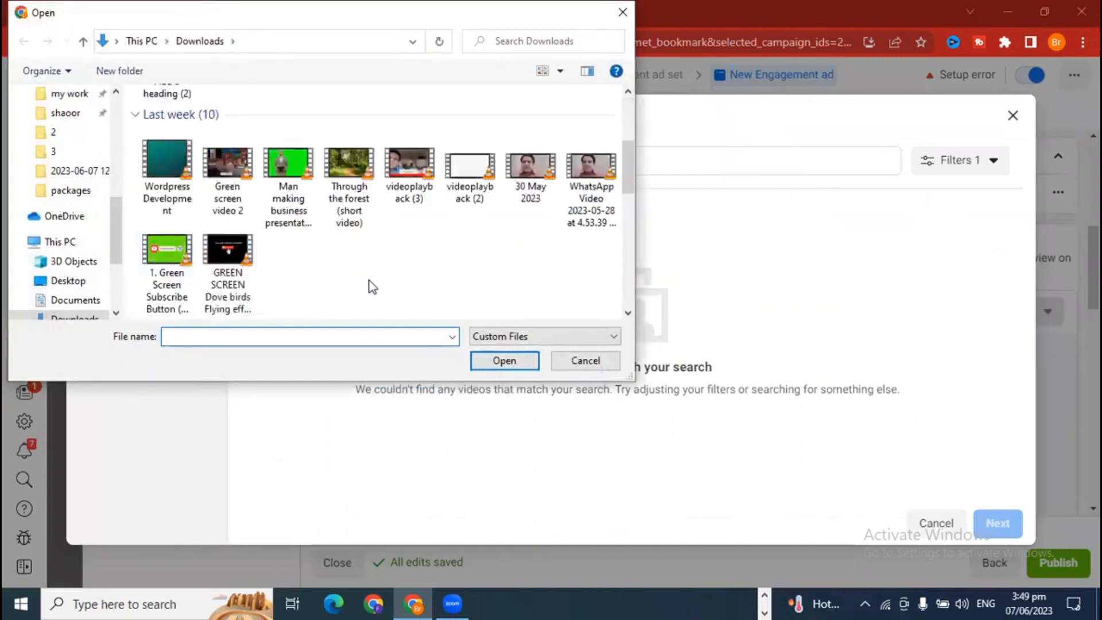
left_click(180, 173)
double_click(180, 172)
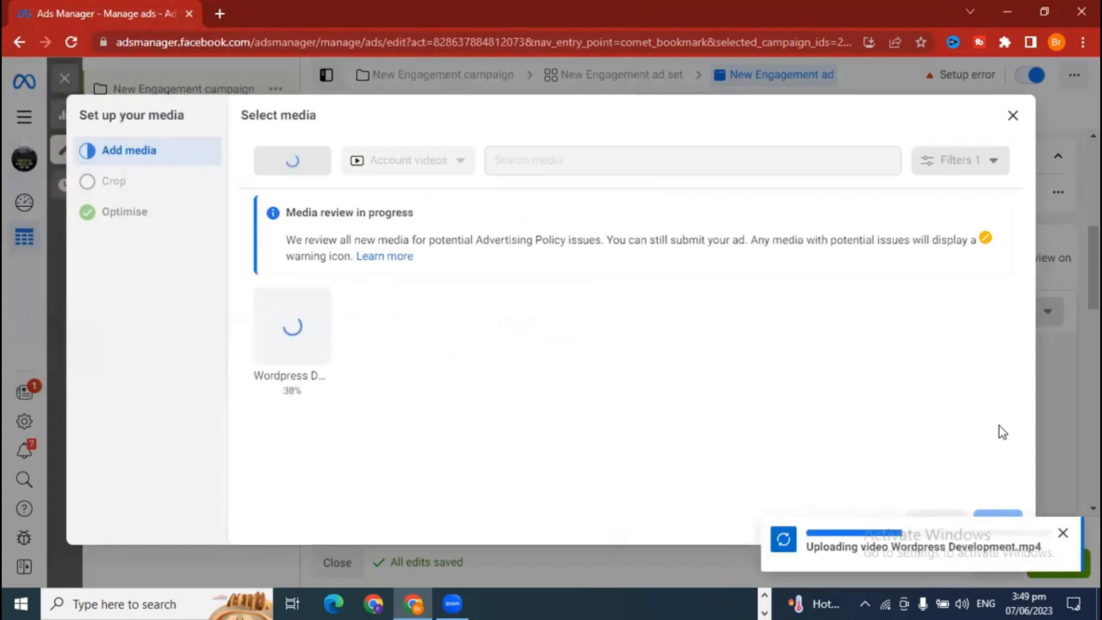
Keep the original crop for all placements of the uploaded video and finish its media setup.
left_click(1062, 537)
left_click(998, 523)
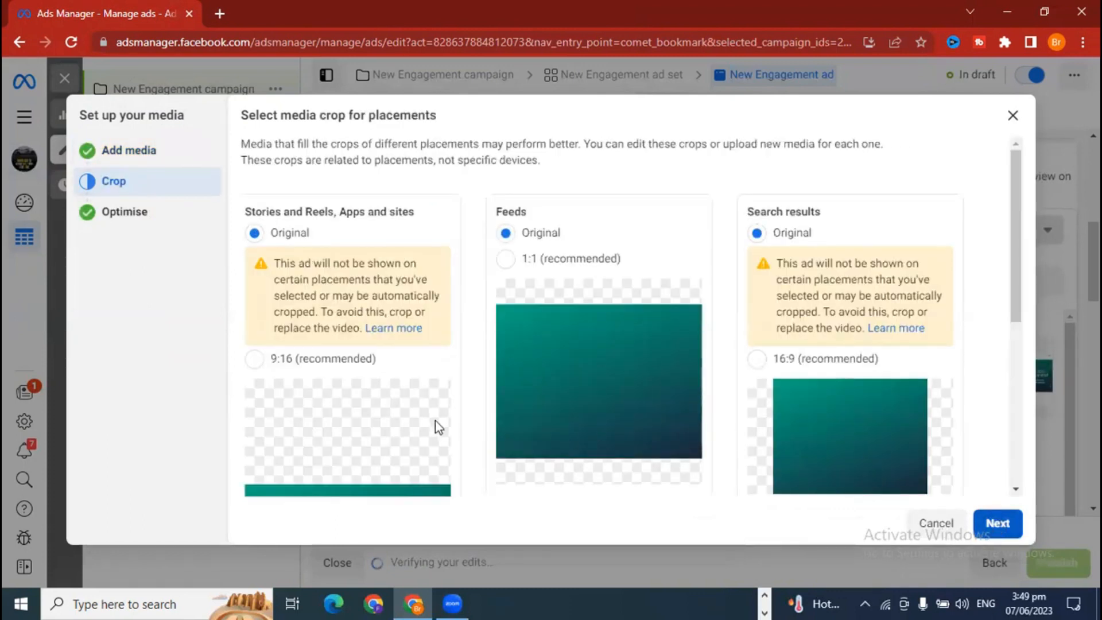
scroll(402, 428, "down", 5)
scroll(556, 447, "up", 3)
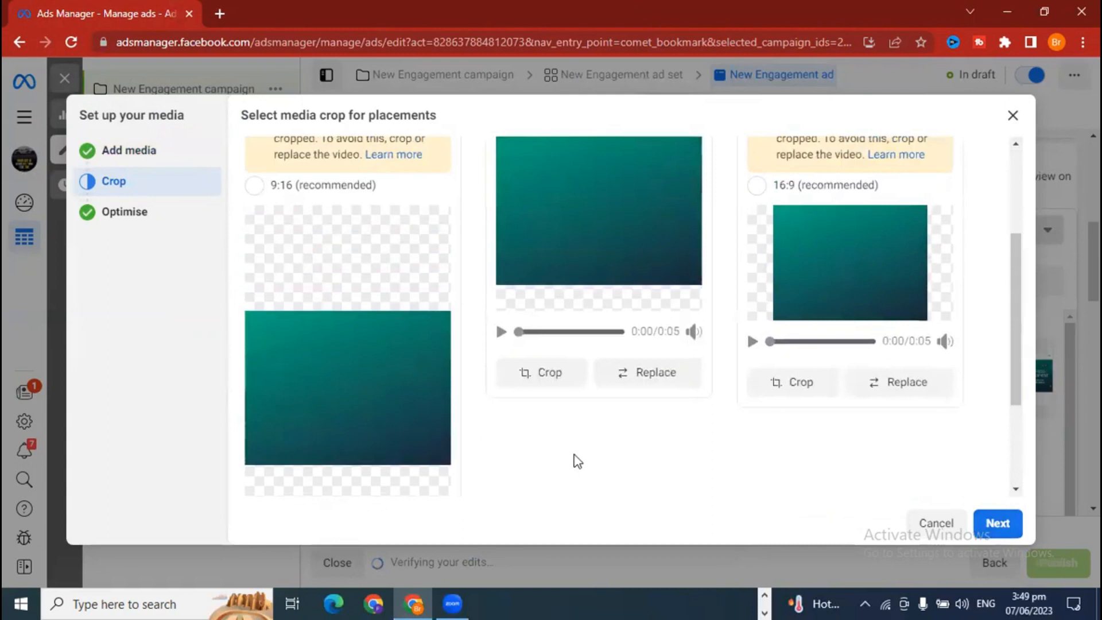
scroll(681, 485, "up", 4)
scroll(696, 483, "down", 6)
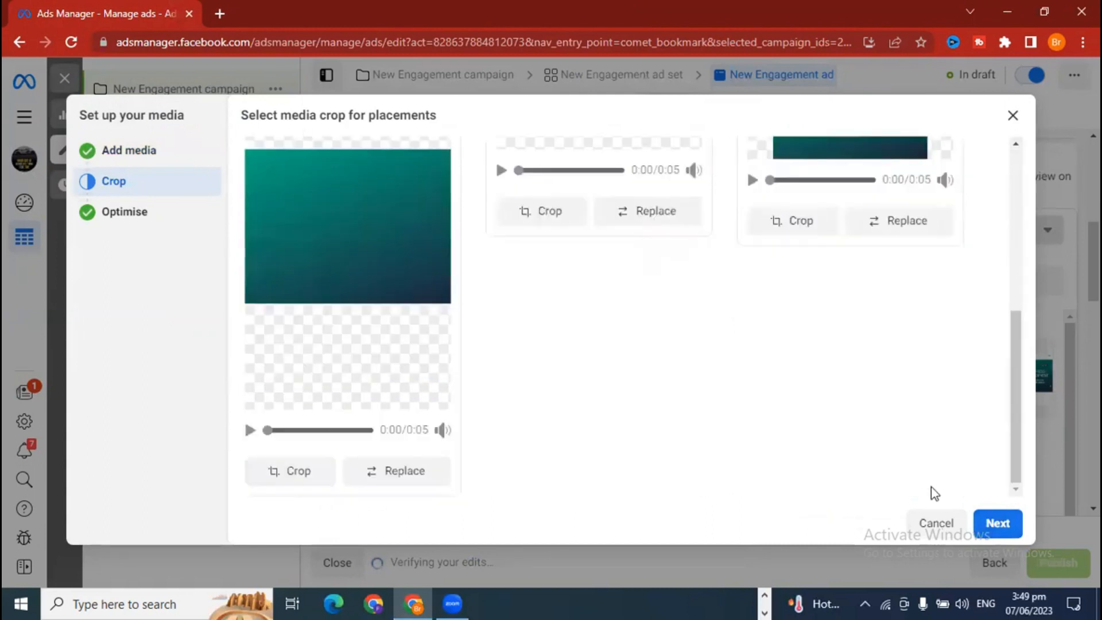
left_click(998, 524)
left_click(997, 523)
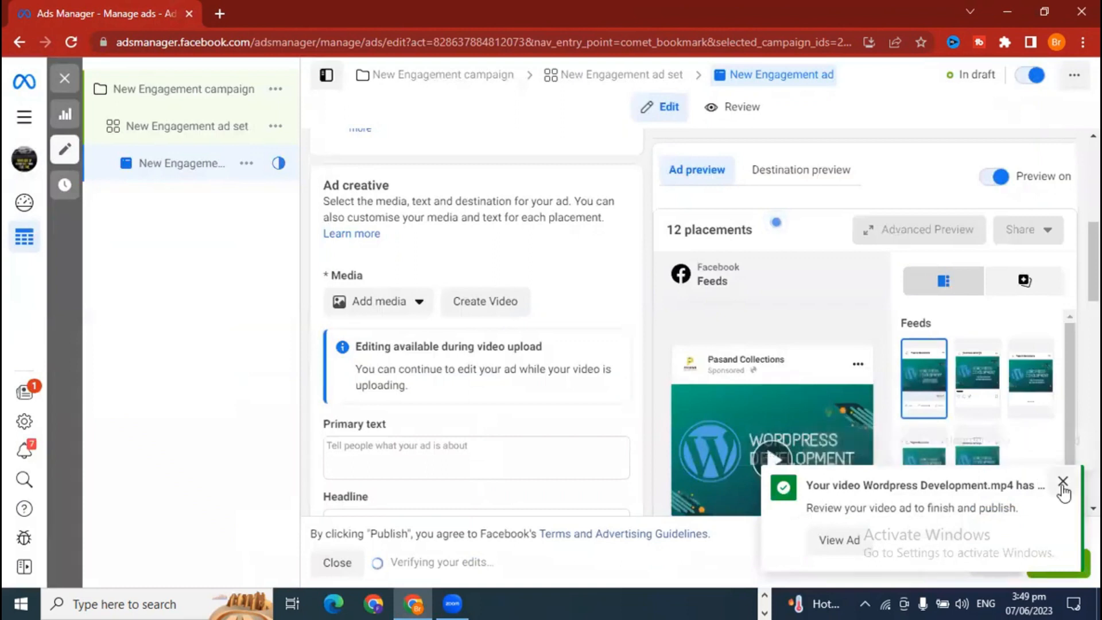
left_click(1058, 484)
Review the video ad's feed preview, text fields, message template, tracking section and ad setup options.
scroll(1076, 305, "down", 6)
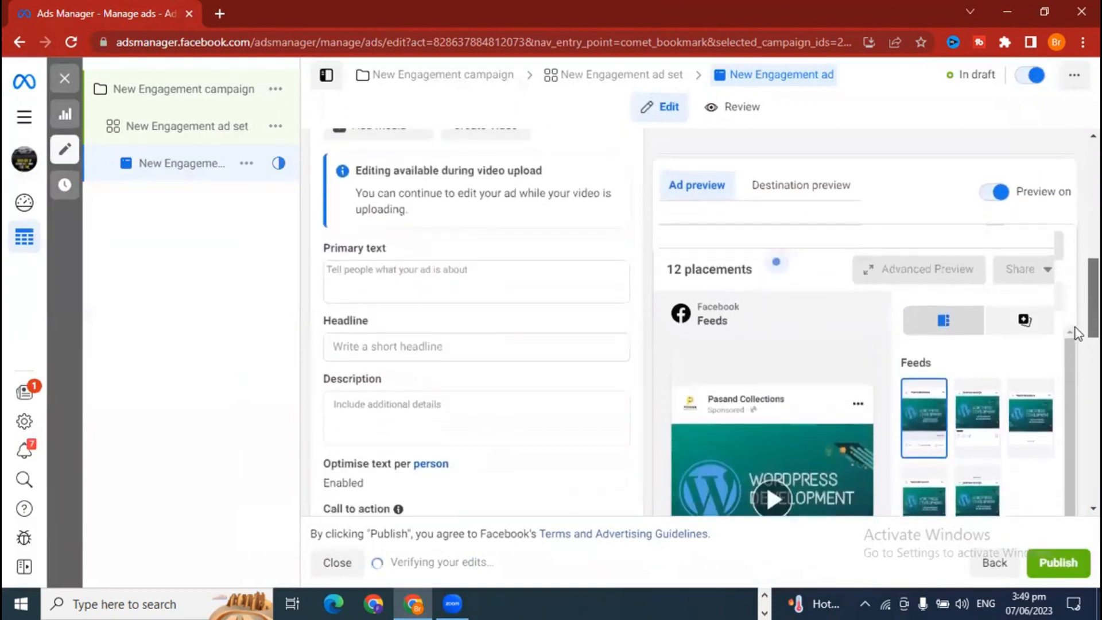
scroll(1078, 379, "down", 5)
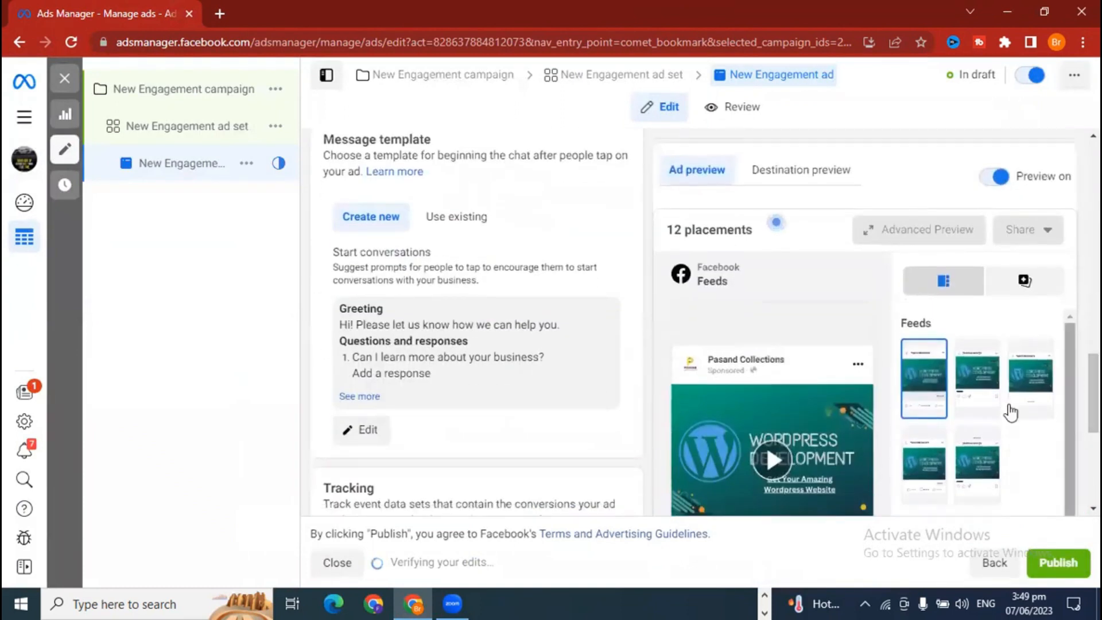
scroll(810, 445, "down", 5)
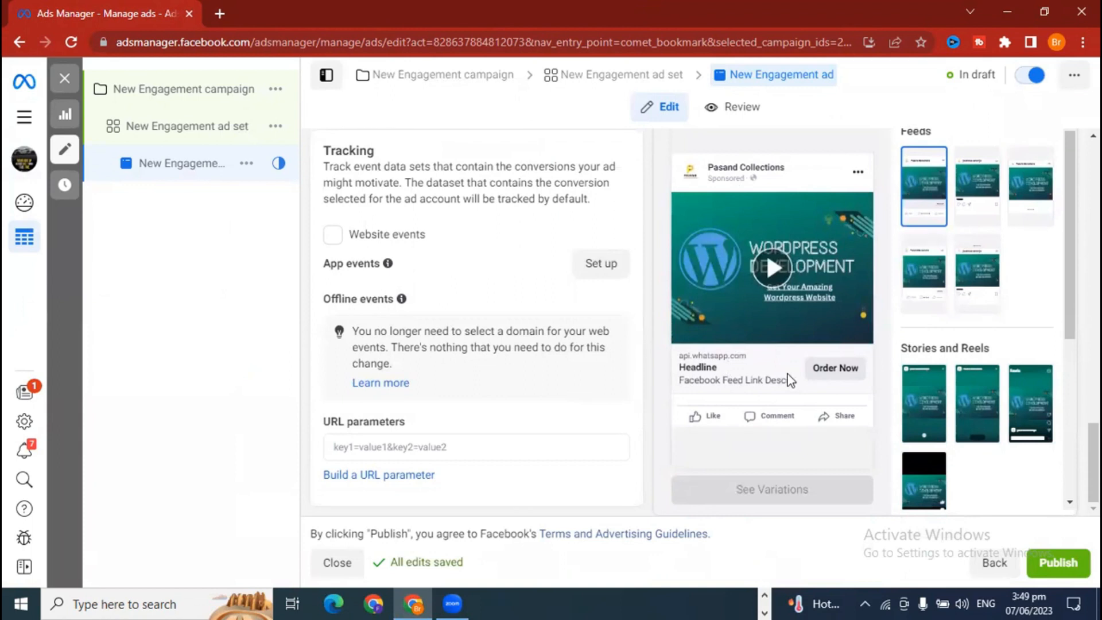
scroll(767, 441, "up", 6)
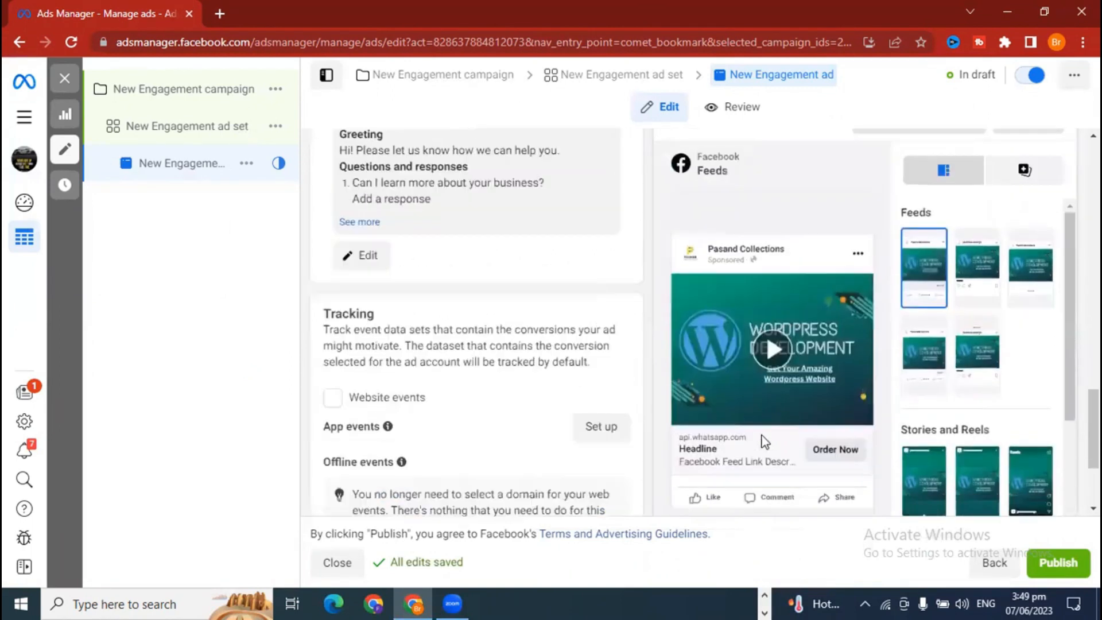
scroll(801, 304, "up", 8)
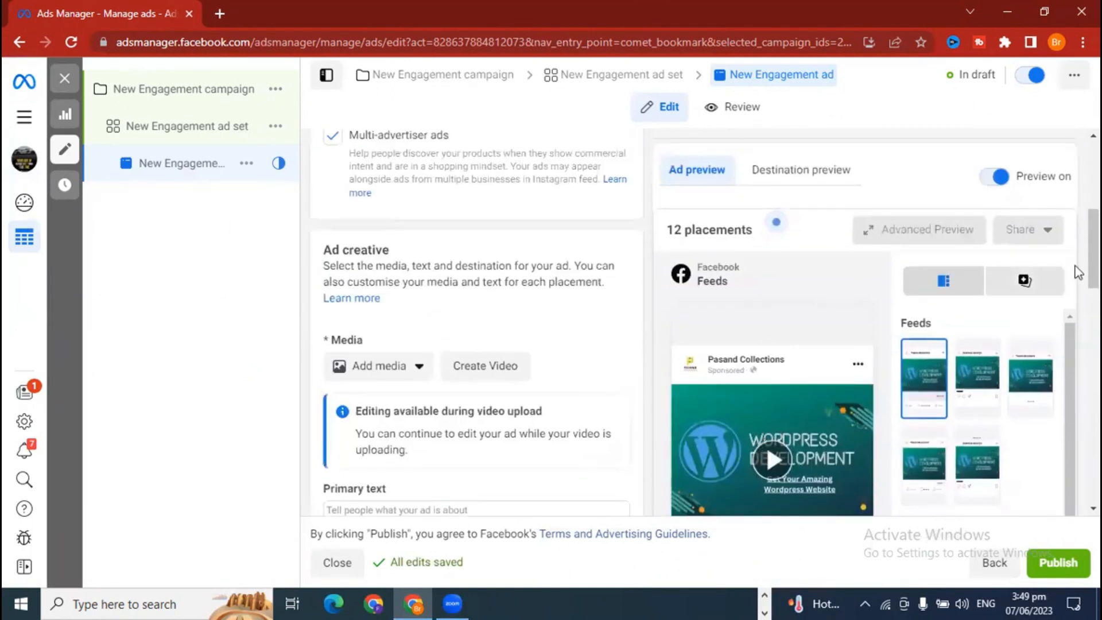
scroll(1079, 165, "up", 5)
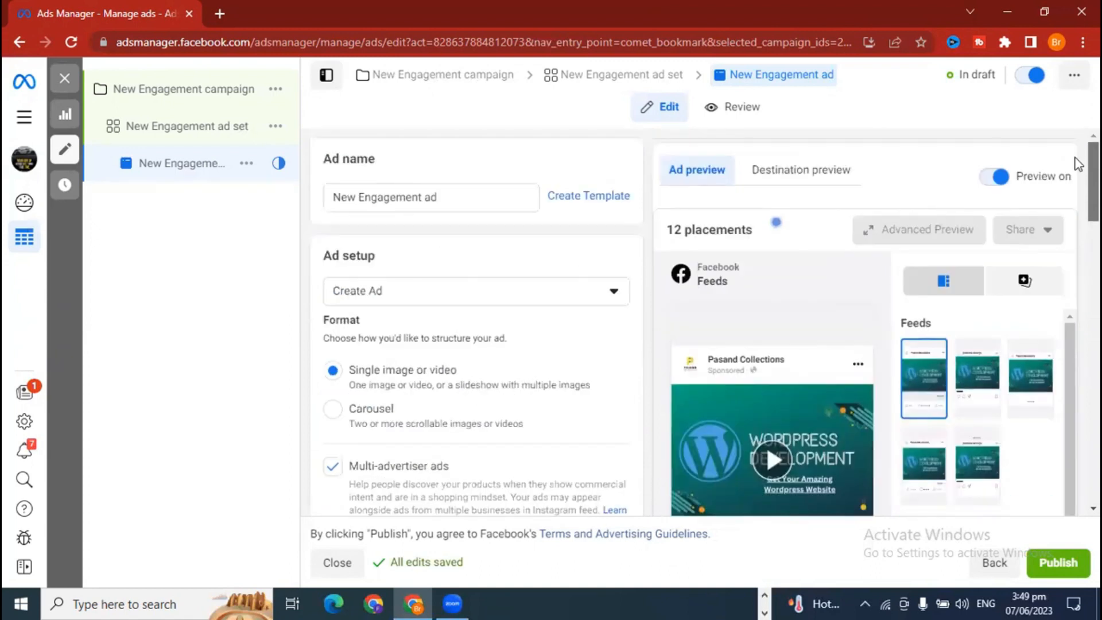
left_click(429, 297)
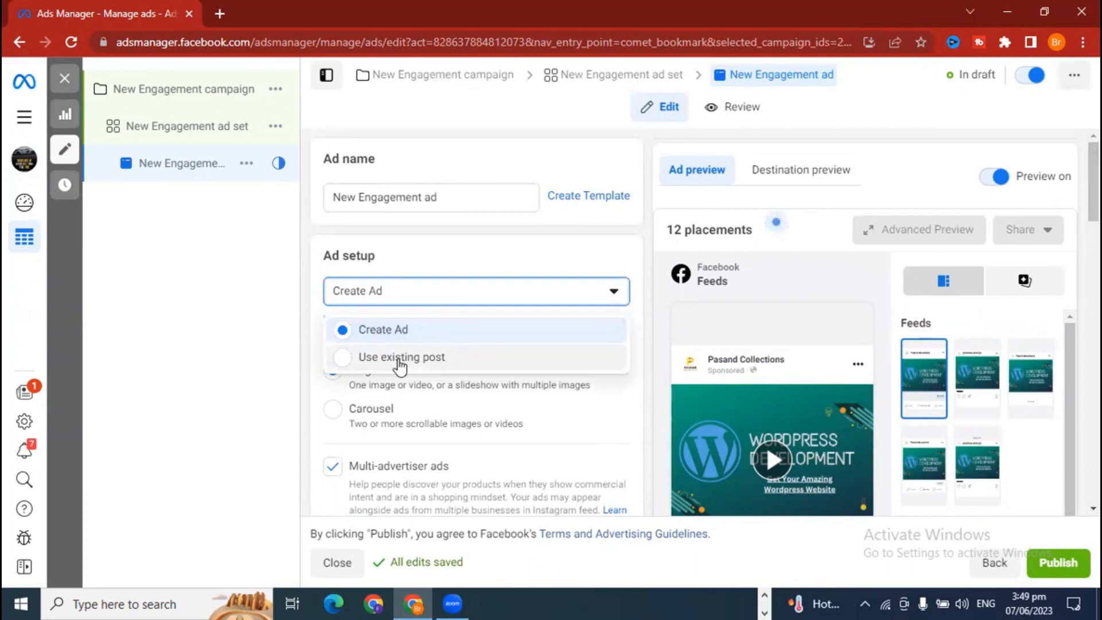
left_click(306, 339)
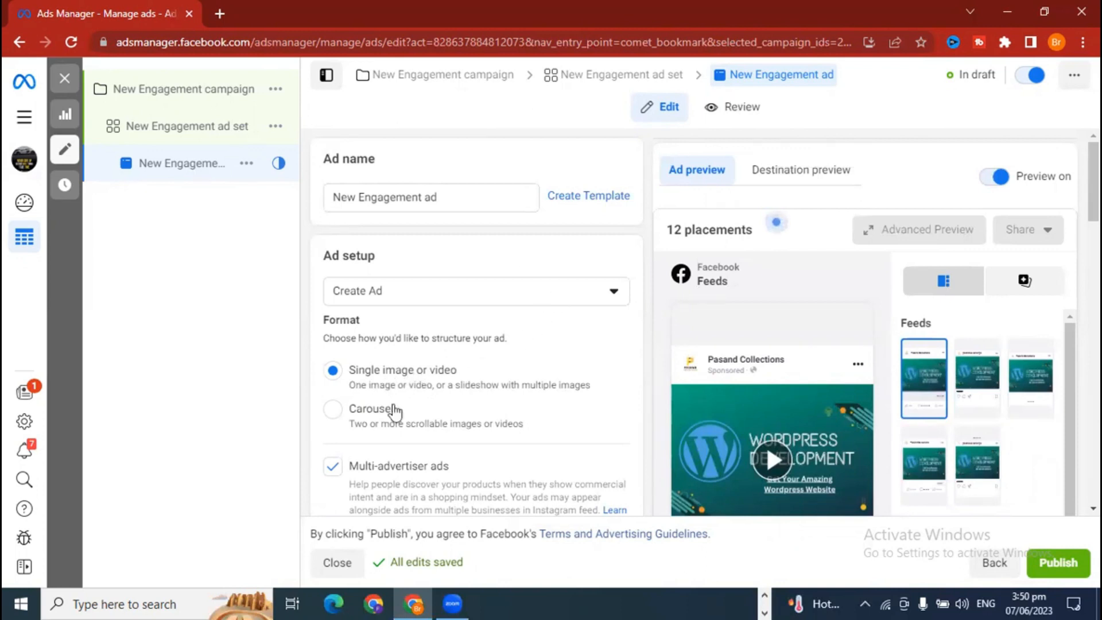
Switch the ad format to Carousel and add the 1080 × 1080 marketing services image from Instagram as the first card.
left_click(335, 418)
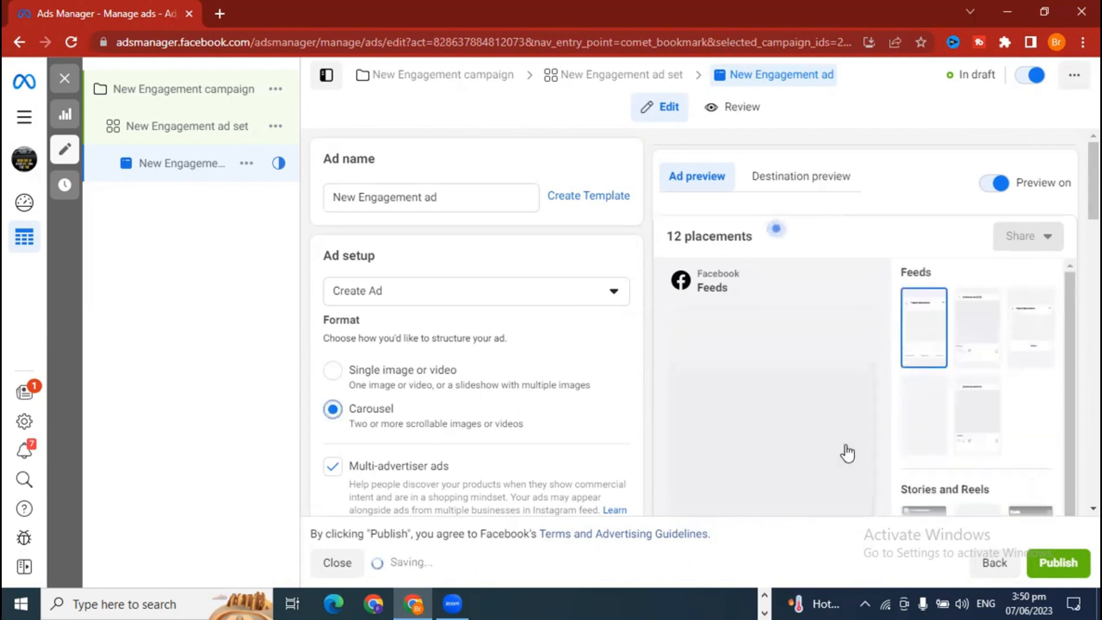
scroll(1076, 207, "down", 7)
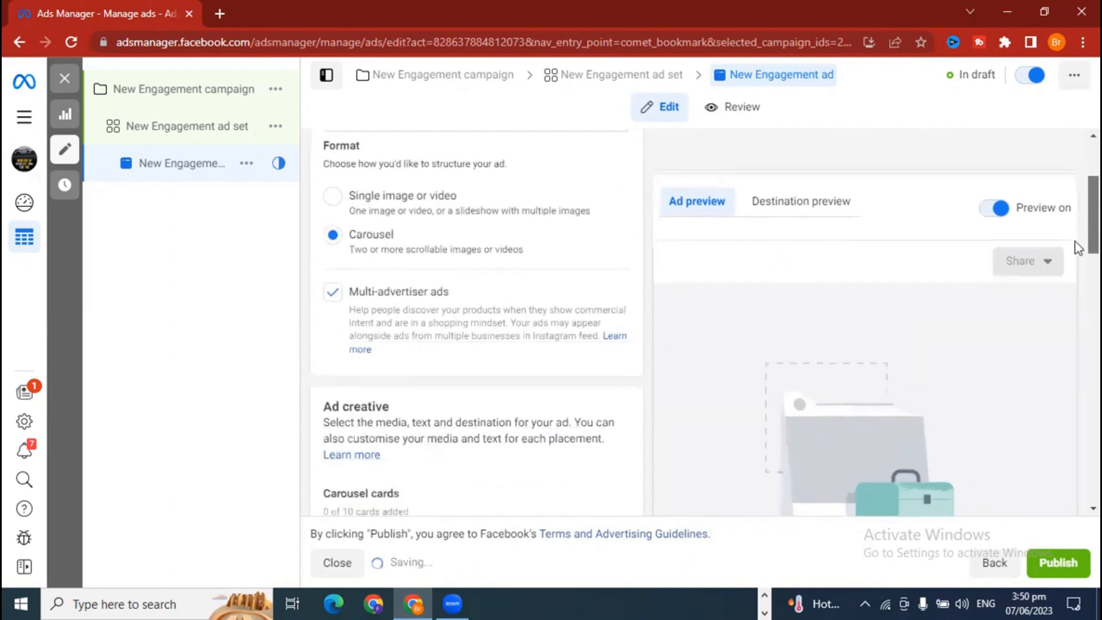
scroll(1077, 291, "down", 1)
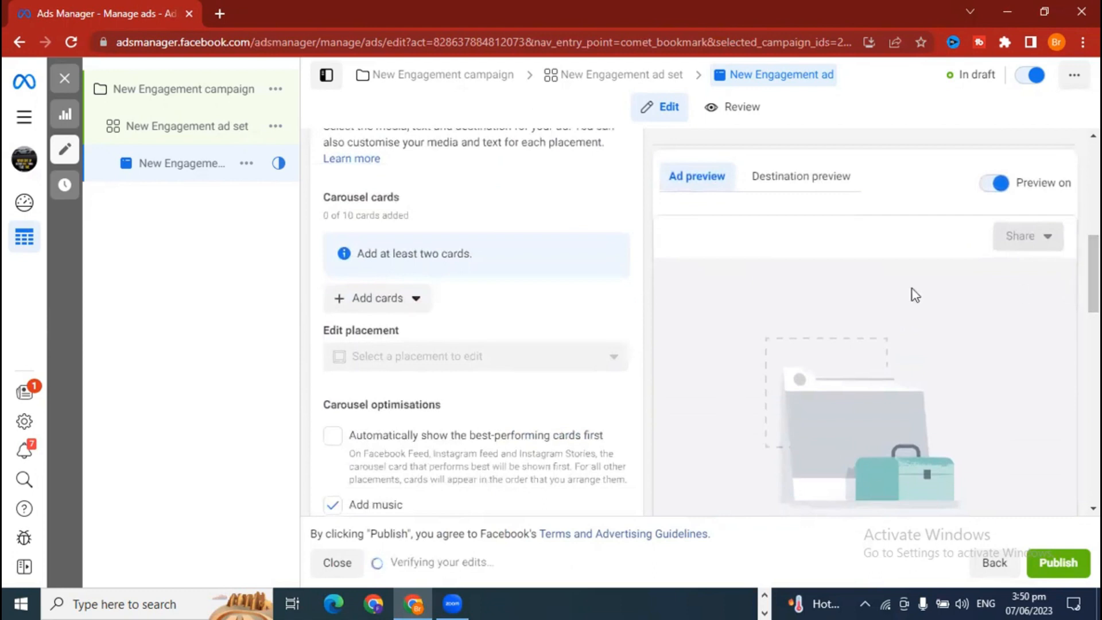
left_click(389, 309)
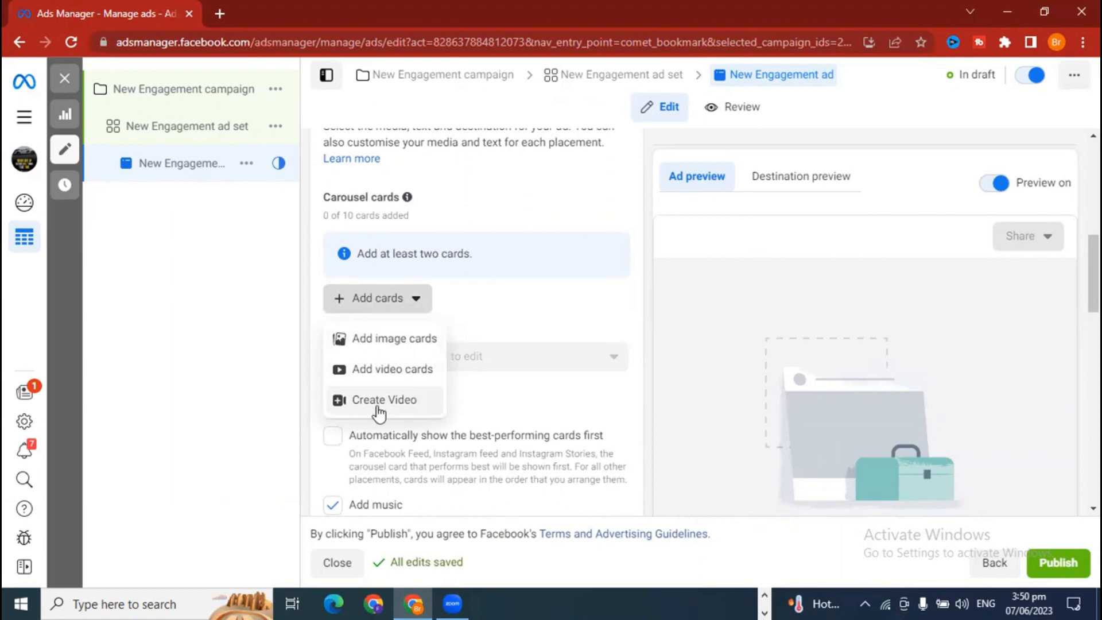
left_click(383, 340)
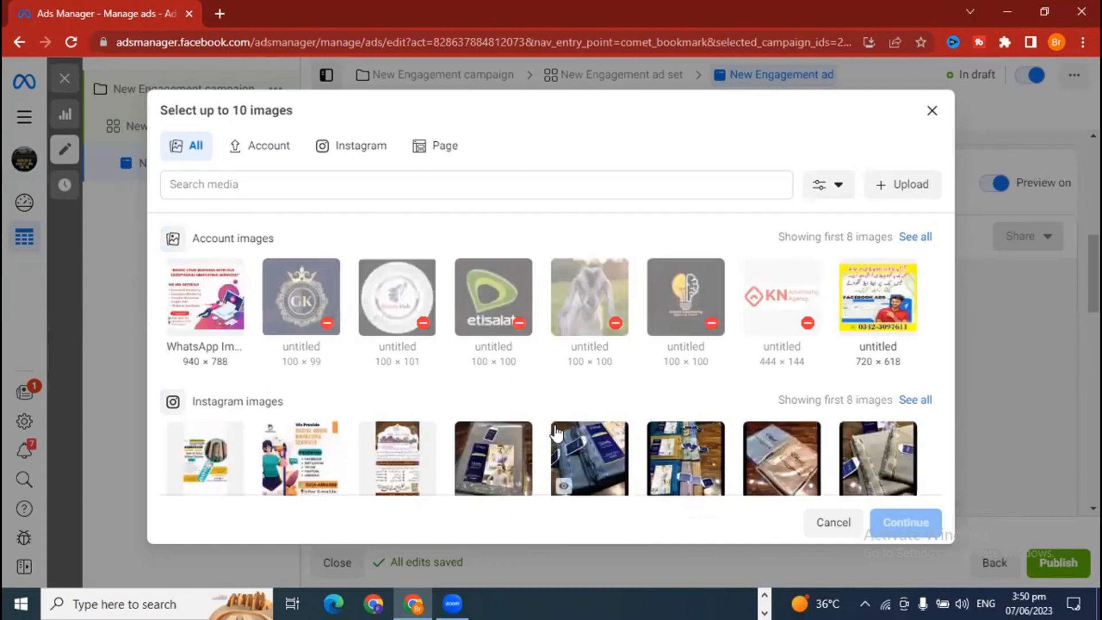
scroll(556, 435, "down", 4)
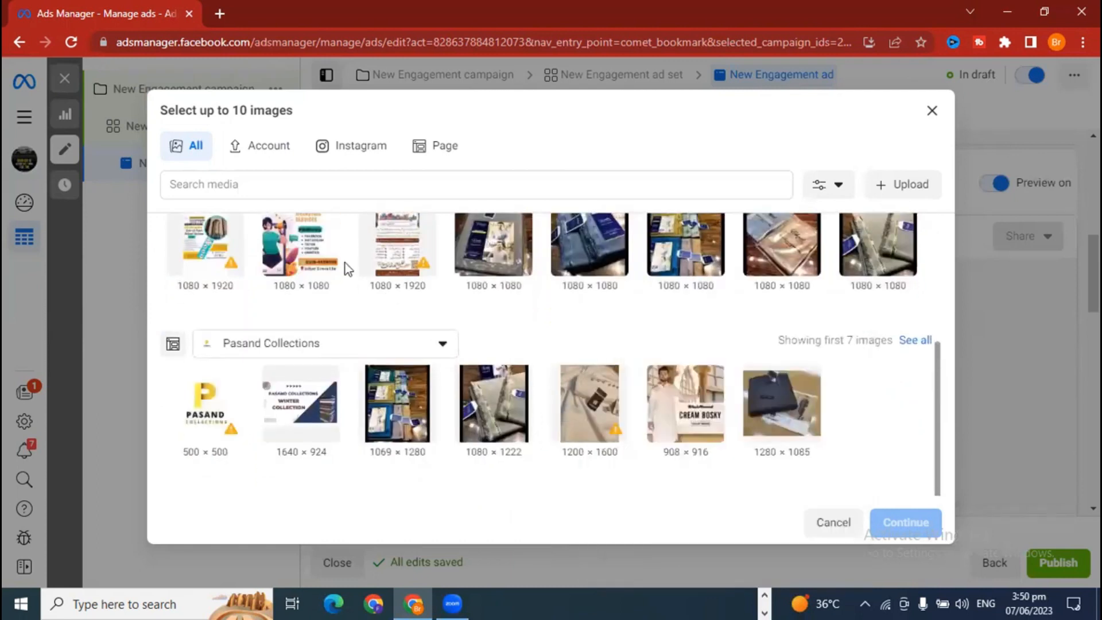
left_click(338, 261)
left_click(910, 533)
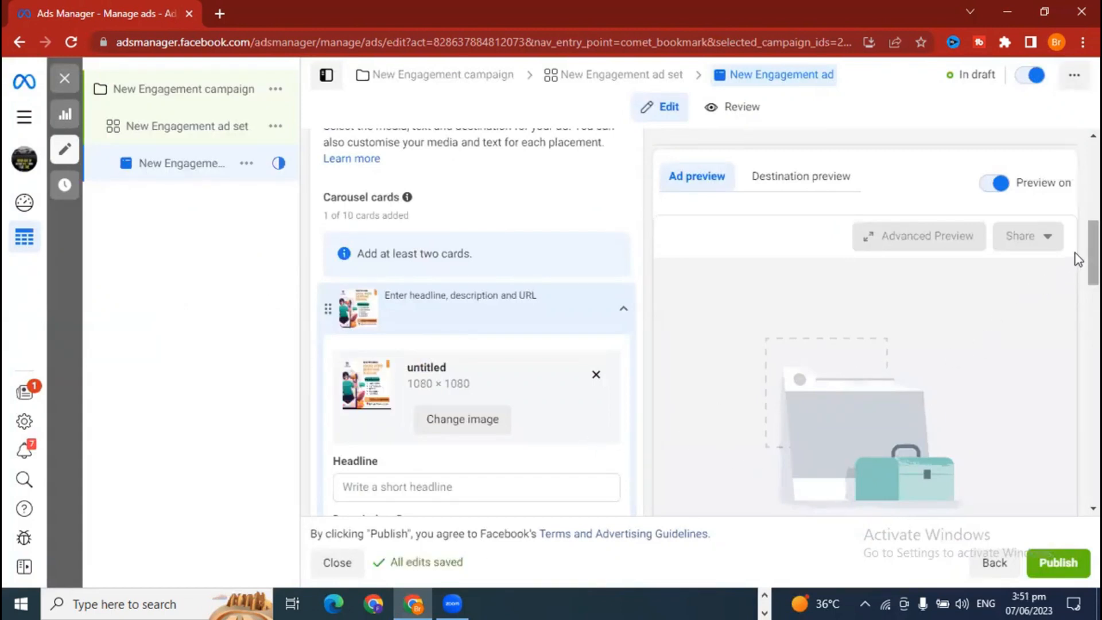
Give the first carousel card the headline "Social Media Marketing" and the description "services", and collapse the card.
scroll(1078, 259, "down", 3)
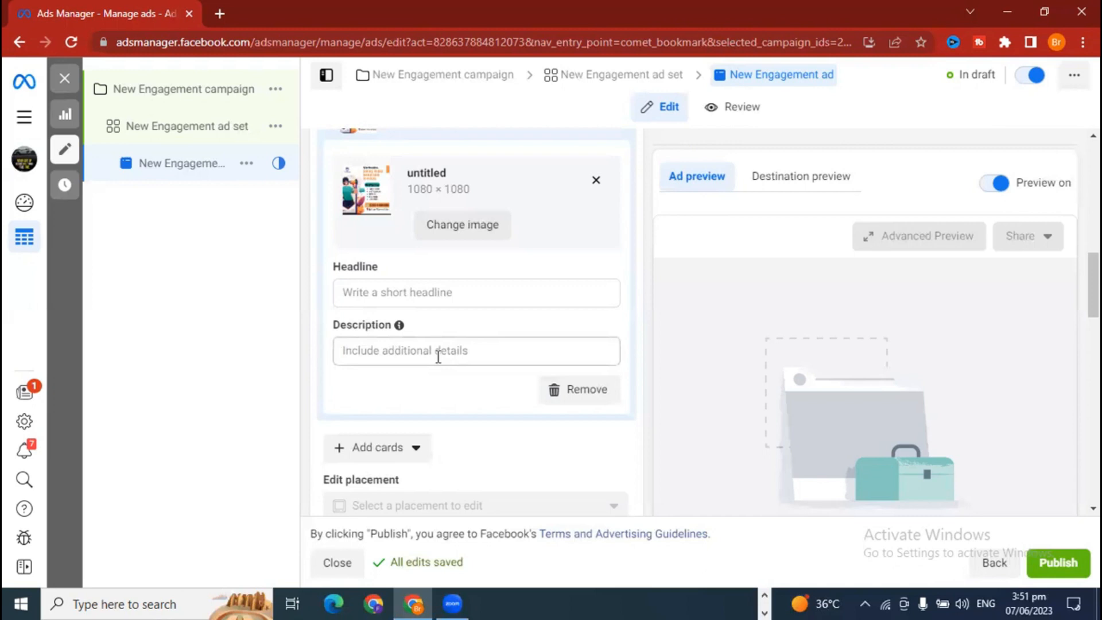
left_click(405, 293)
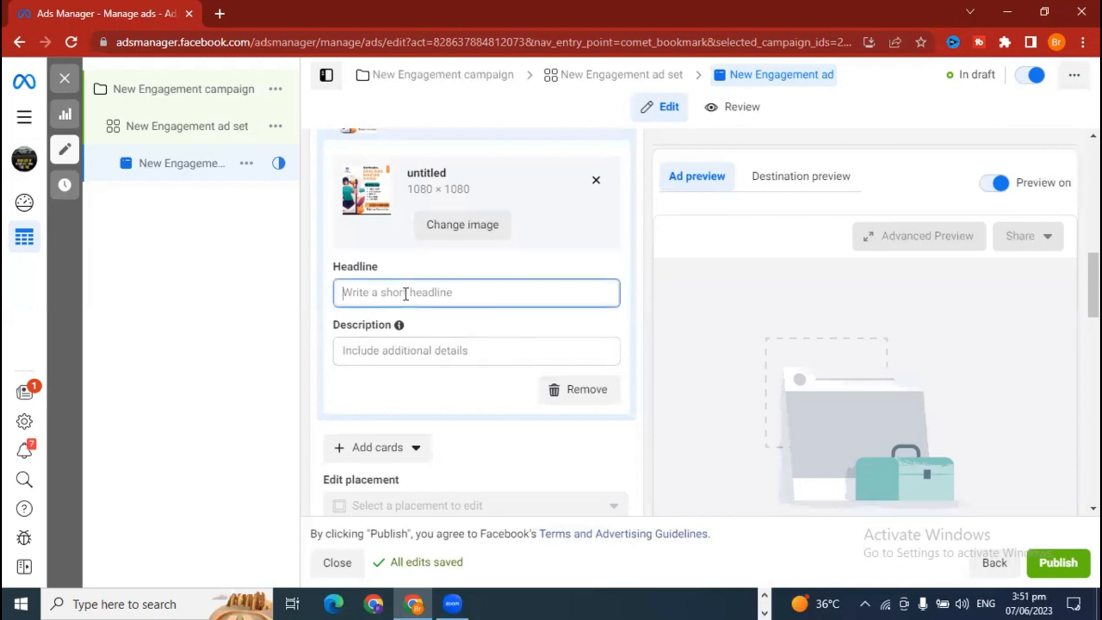
type("Social Media Marketing")
key("Tab")
type("services")
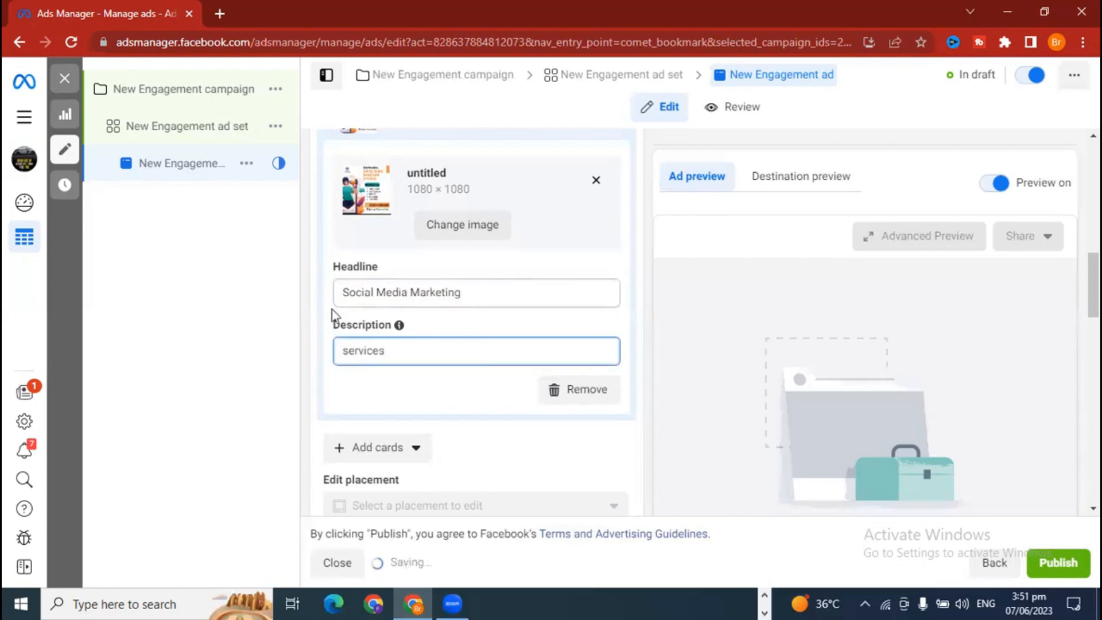
left_click(312, 312)
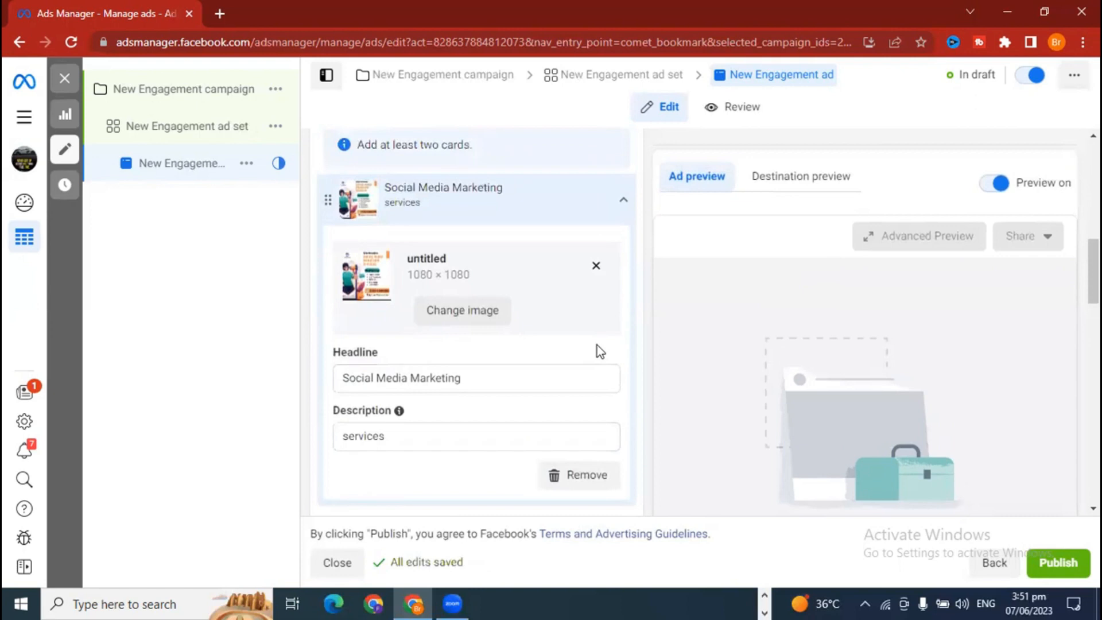
scroll(598, 348, "up", 2)
scroll(650, 356, "down", 2)
left_click(633, 202)
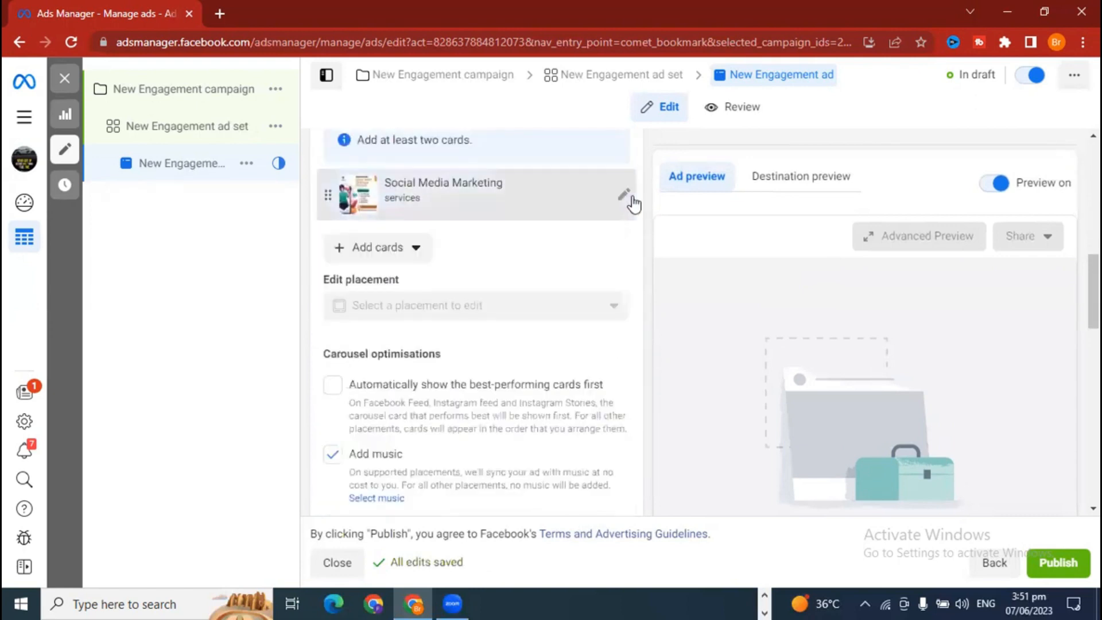
Add two more carousel image cards from the Pasand Collections page: the 1280 × 1085 and 908 × 916 images.
left_click(380, 248)
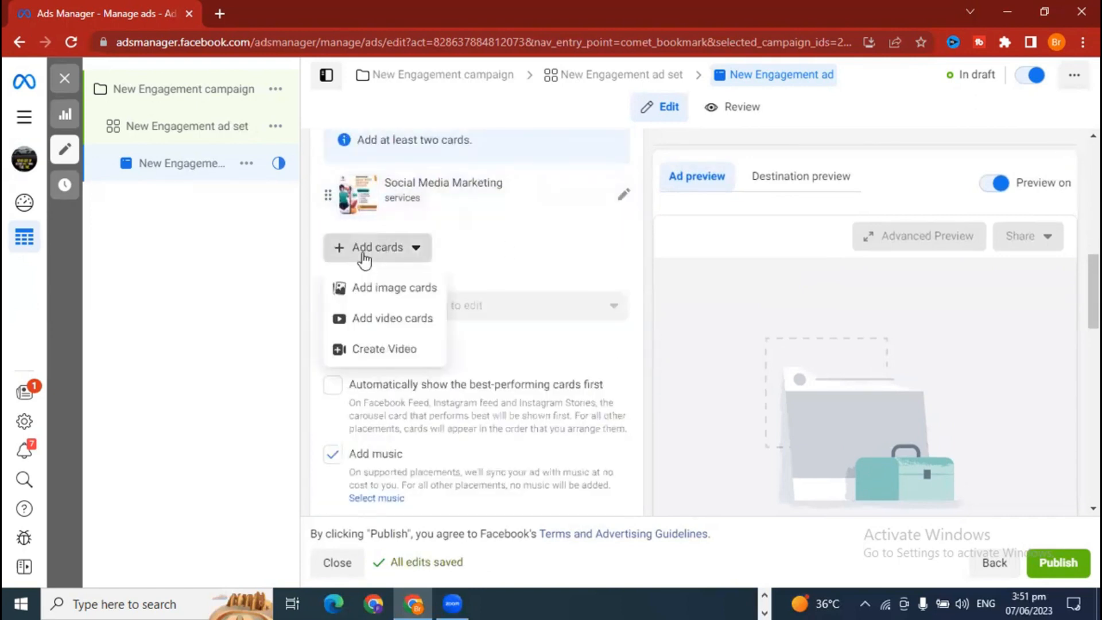
left_click(379, 302)
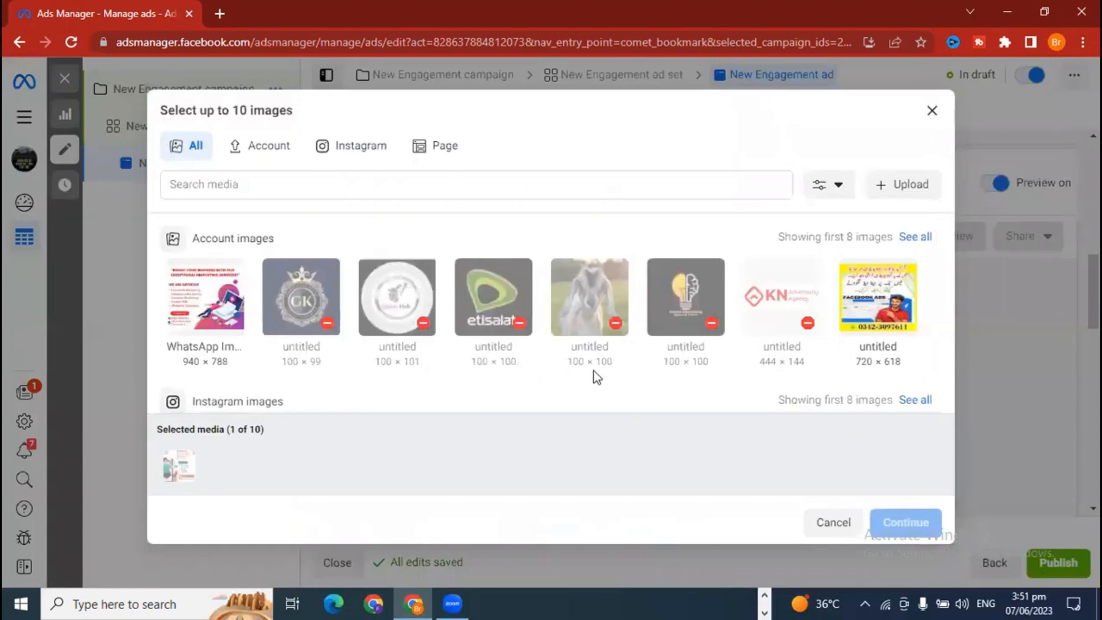
scroll(671, 381, "down", 3)
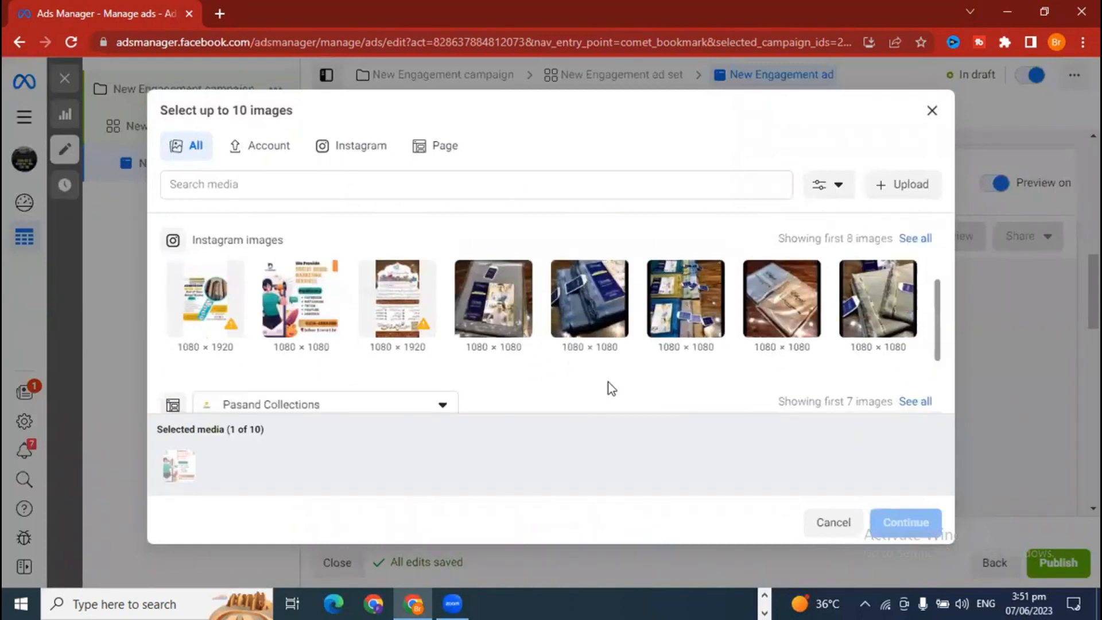
scroll(609, 381, "down", 2)
scroll(608, 382, "down", 1)
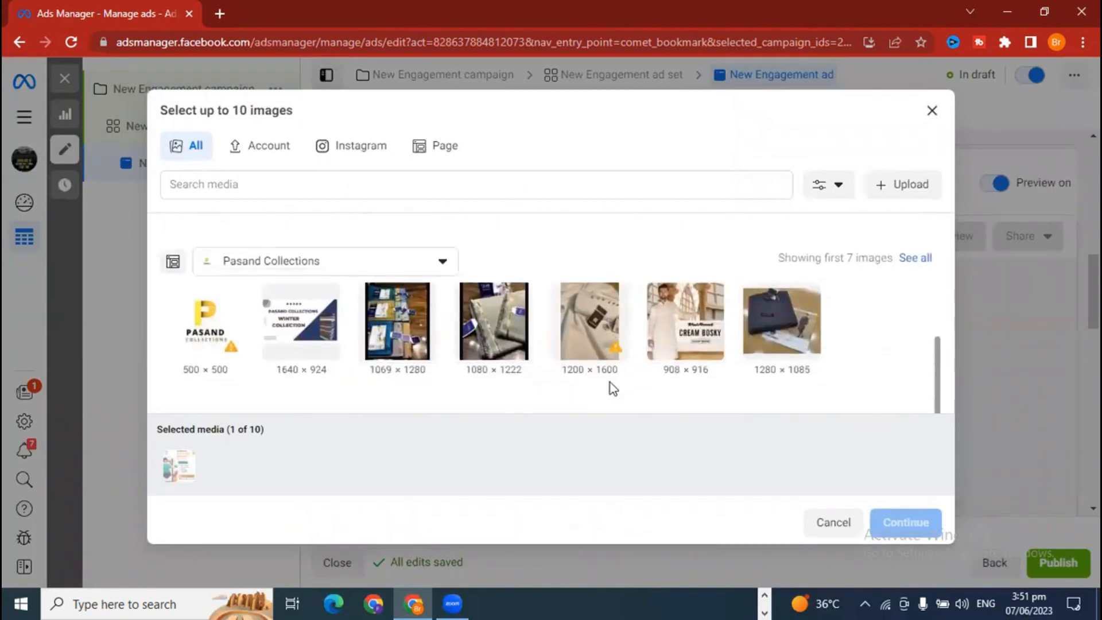
left_click(752, 326)
left_click(704, 330)
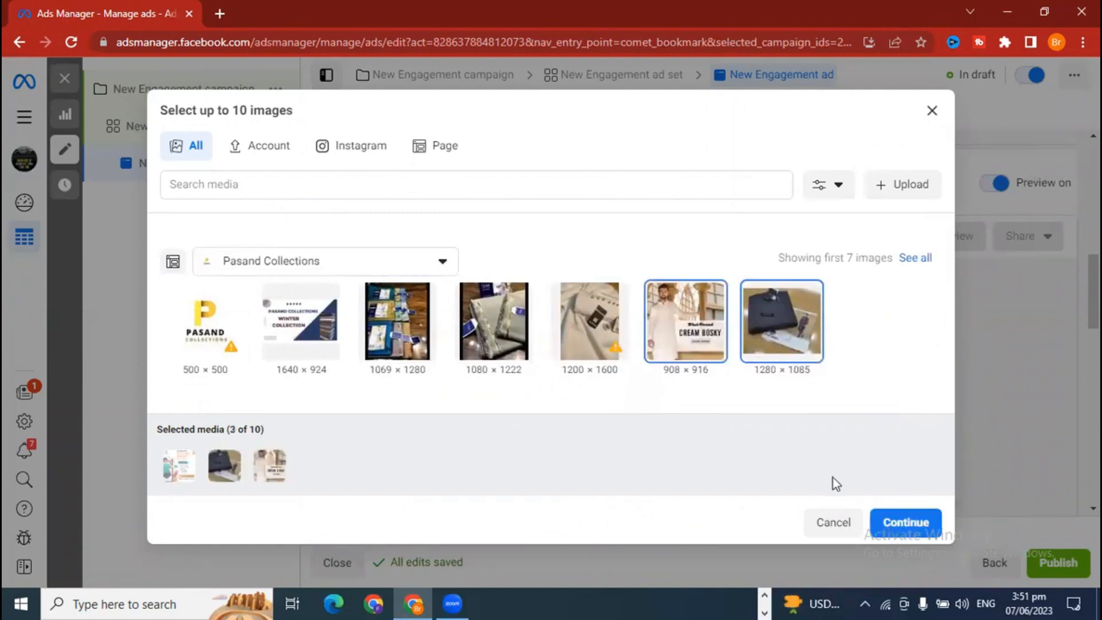
left_click(902, 523)
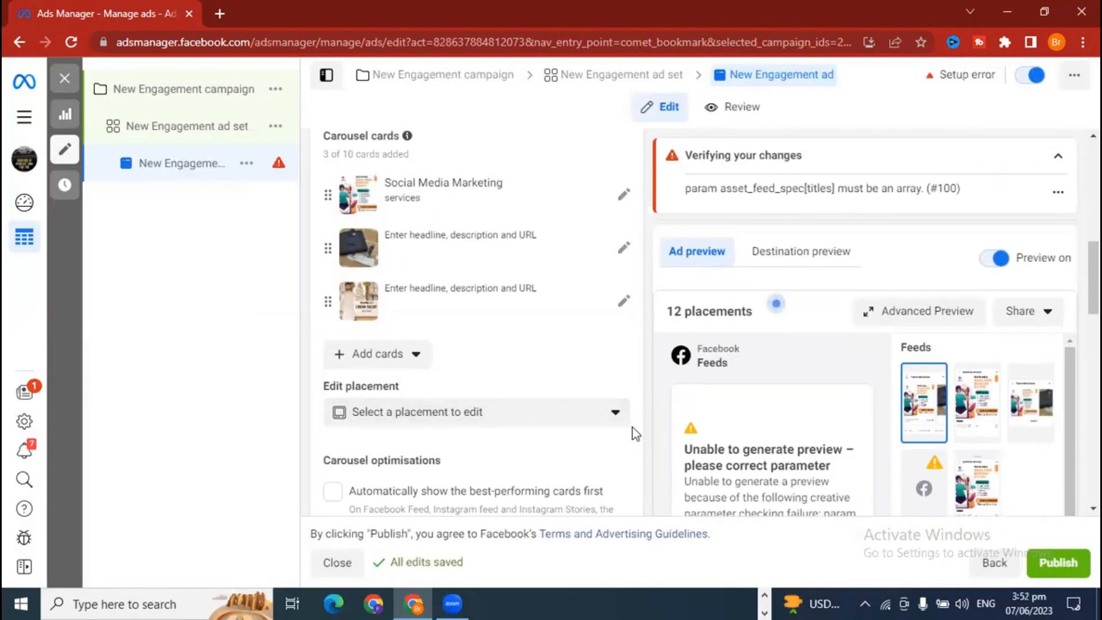
Give the third carousel card the headline "Shop Now" and the description "Best Collection", and collapse the card.
scroll(635, 430, "down", 3)
scroll(575, 431, "down", 3)
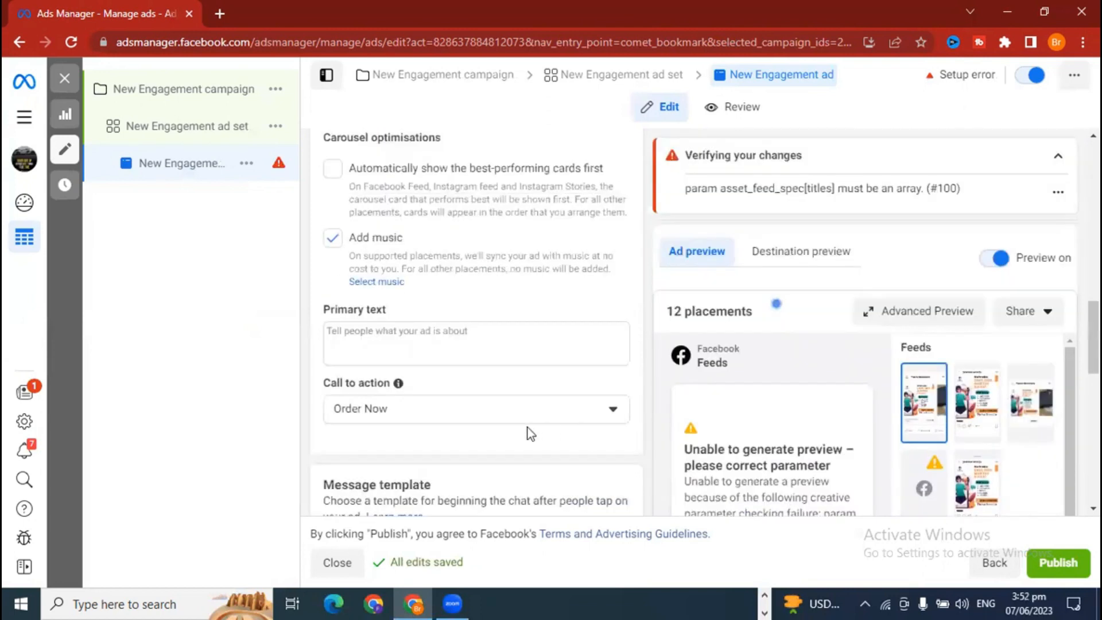
scroll(472, 418, "up", 5)
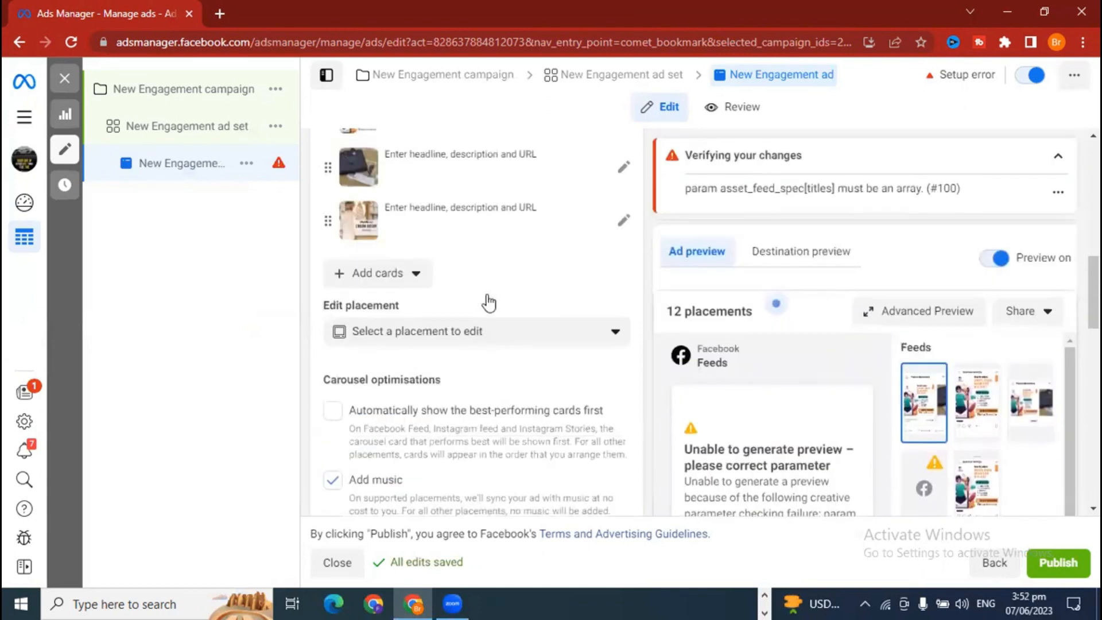
left_click(625, 223)
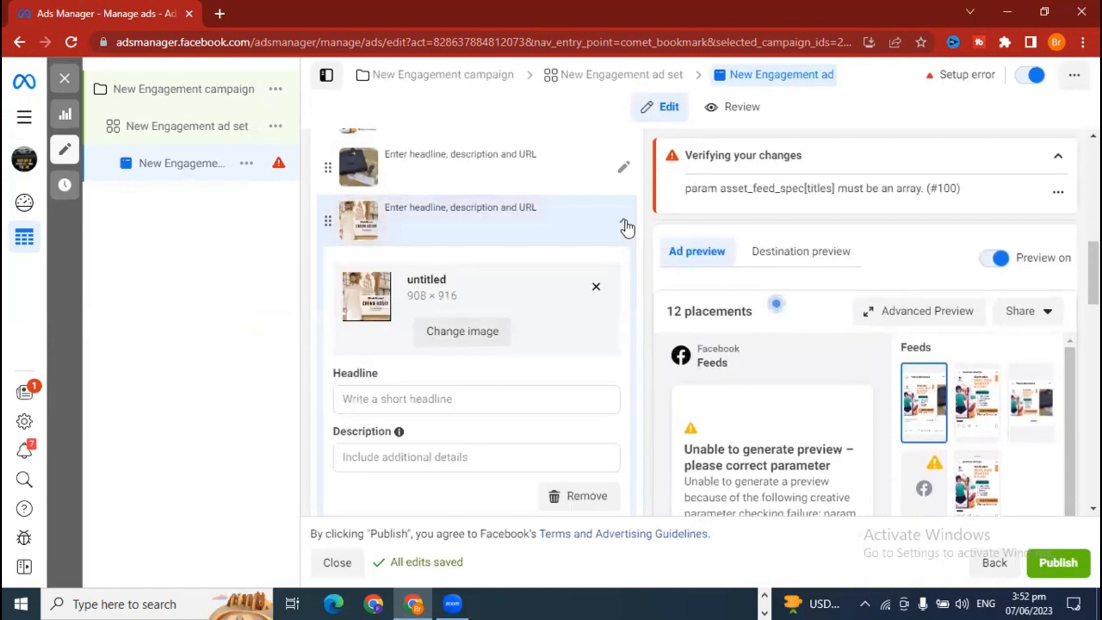
left_click(390, 396)
left_click(419, 452)
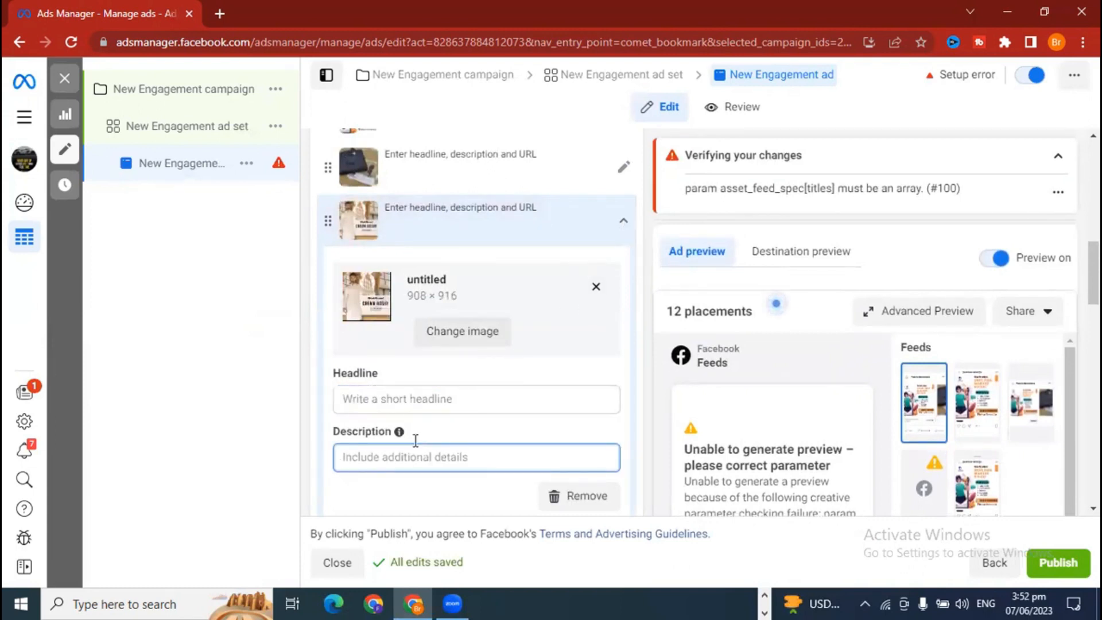
left_click(408, 404)
type("S")
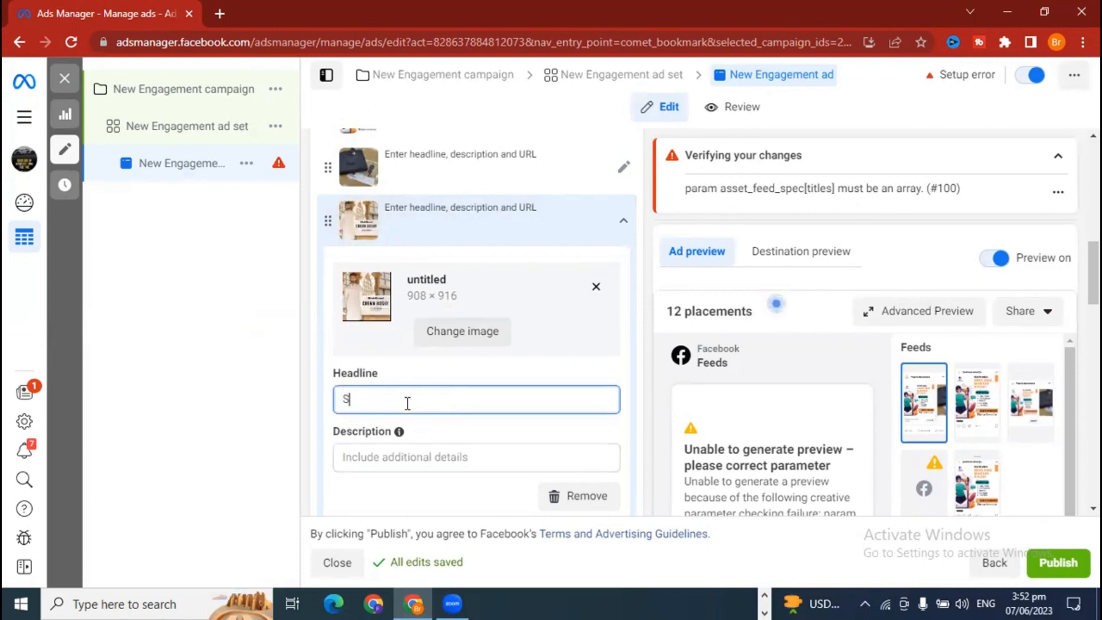
type("hop Now")
key("Tab")
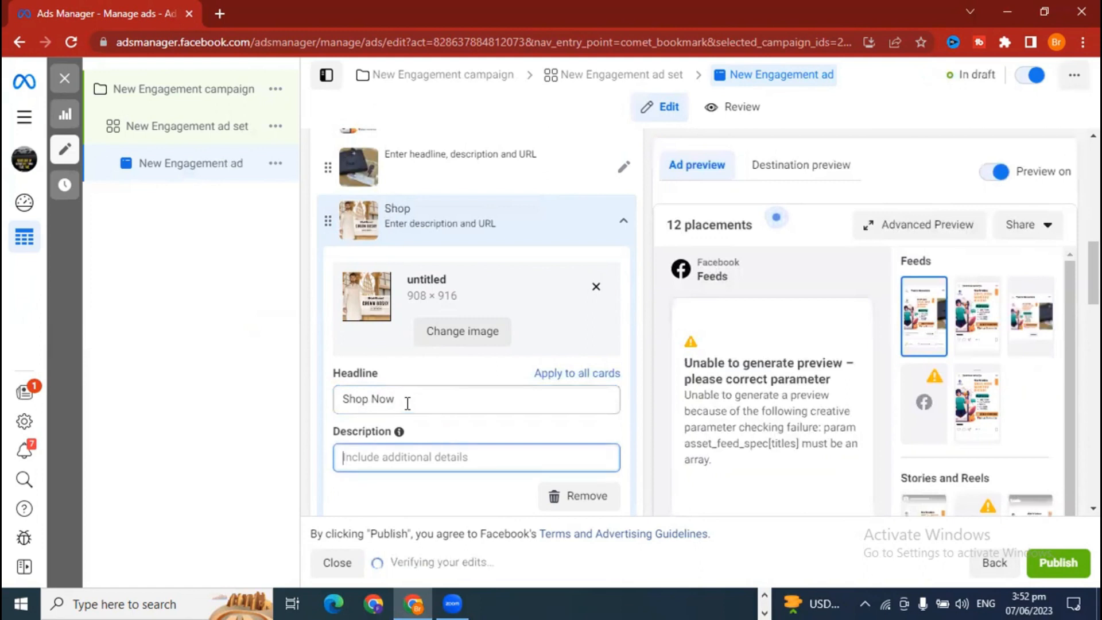
type("Best")
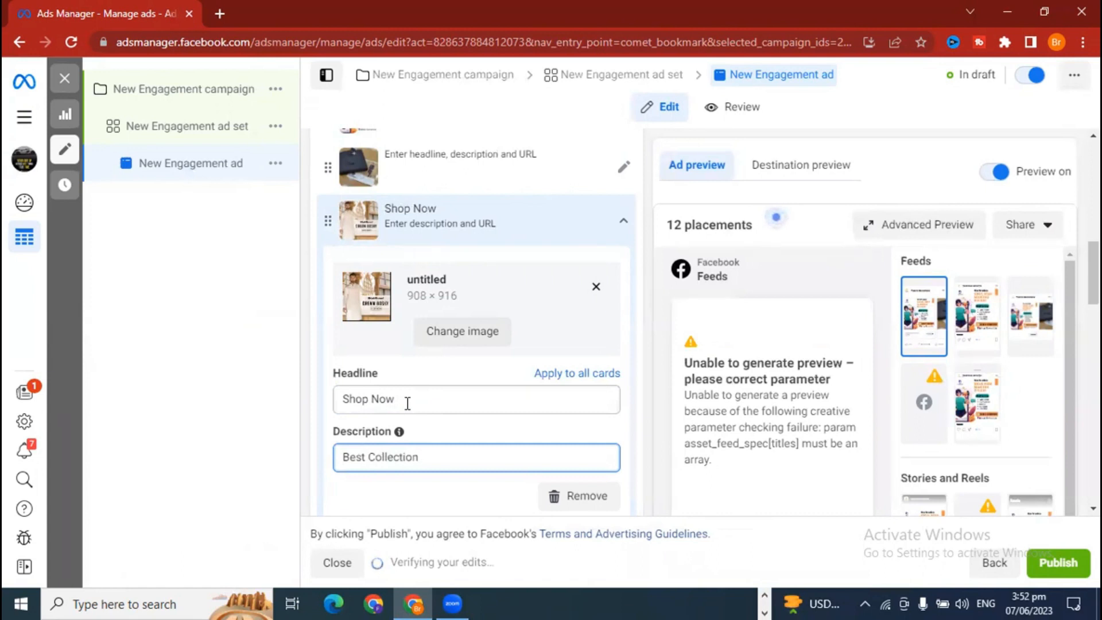
type(" Collection")
scroll(597, 396, "down", 3)
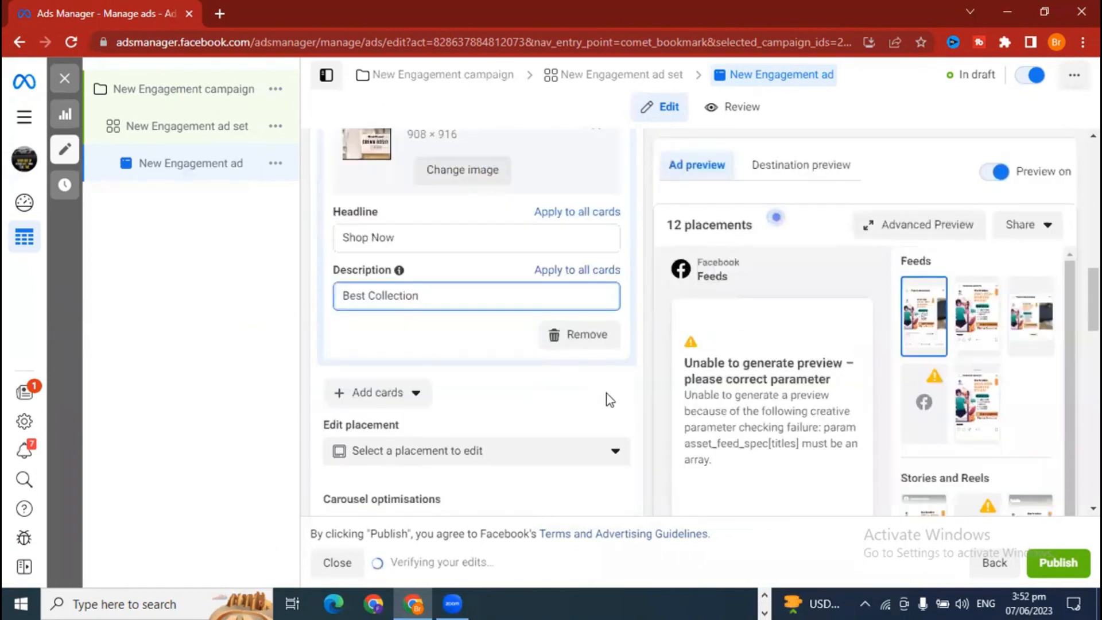
scroll(610, 400, "up", 3)
left_click(627, 227)
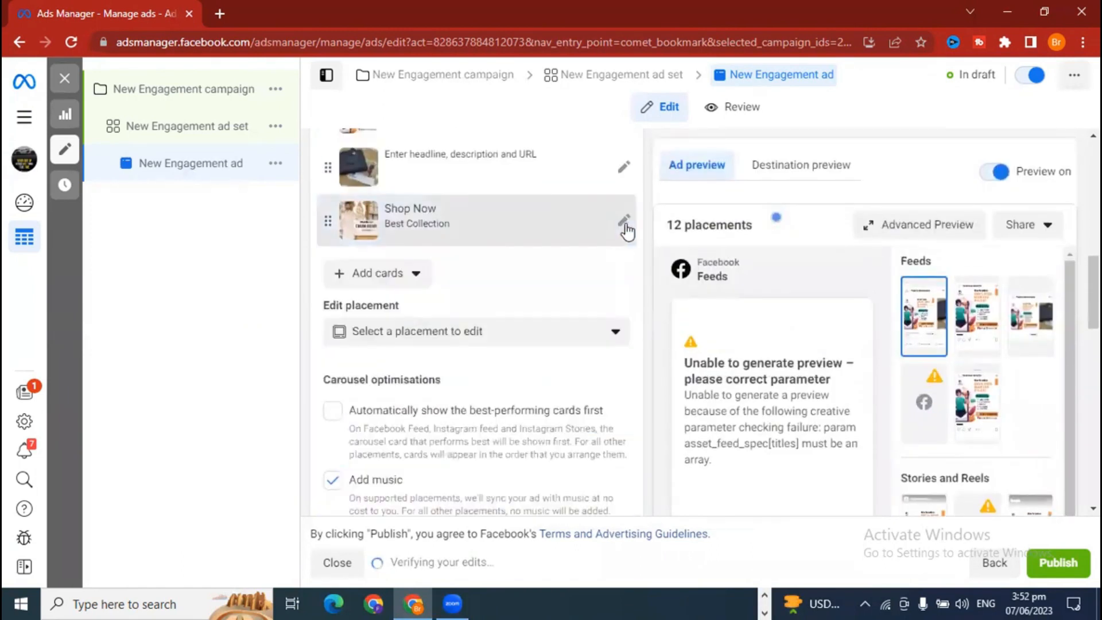
Look through the placements available for editing, open the Instagram Stories placement editor and close it without changes.
scroll(512, 443, "down", 2)
left_click(364, 195)
left_click(492, 224)
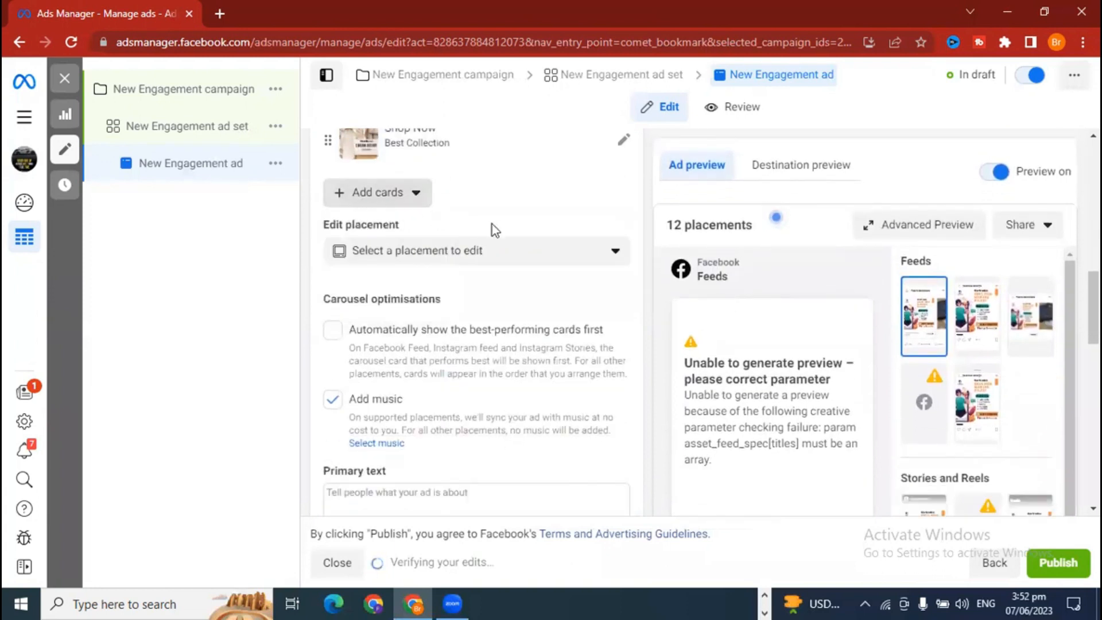
left_click(612, 256)
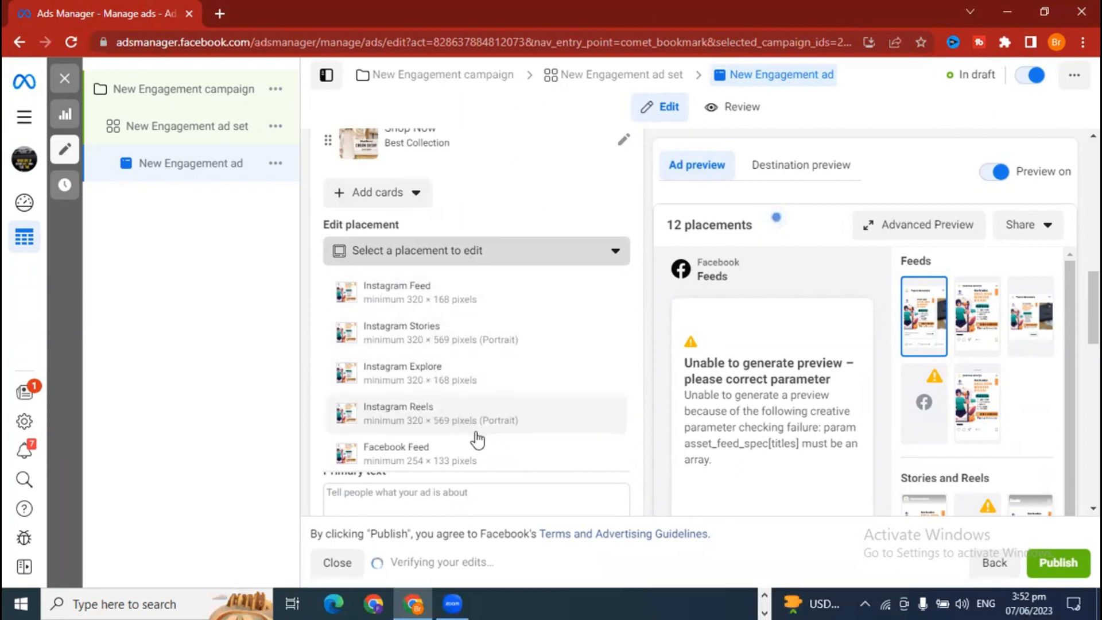
scroll(477, 439, "down", 2)
scroll(455, 436, "up", 2)
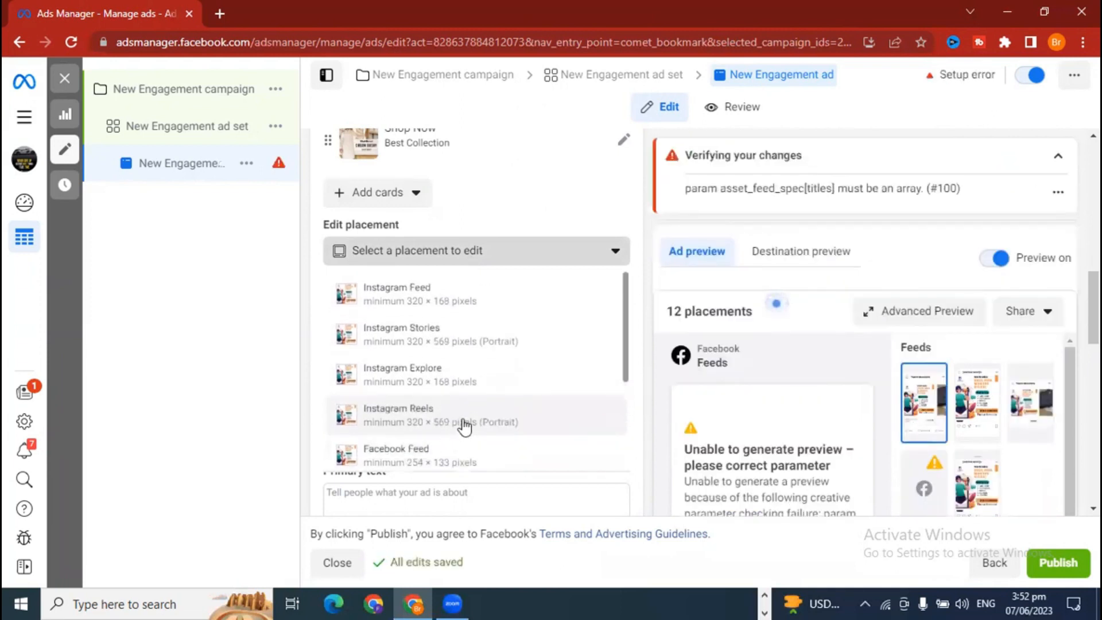
left_click(429, 342)
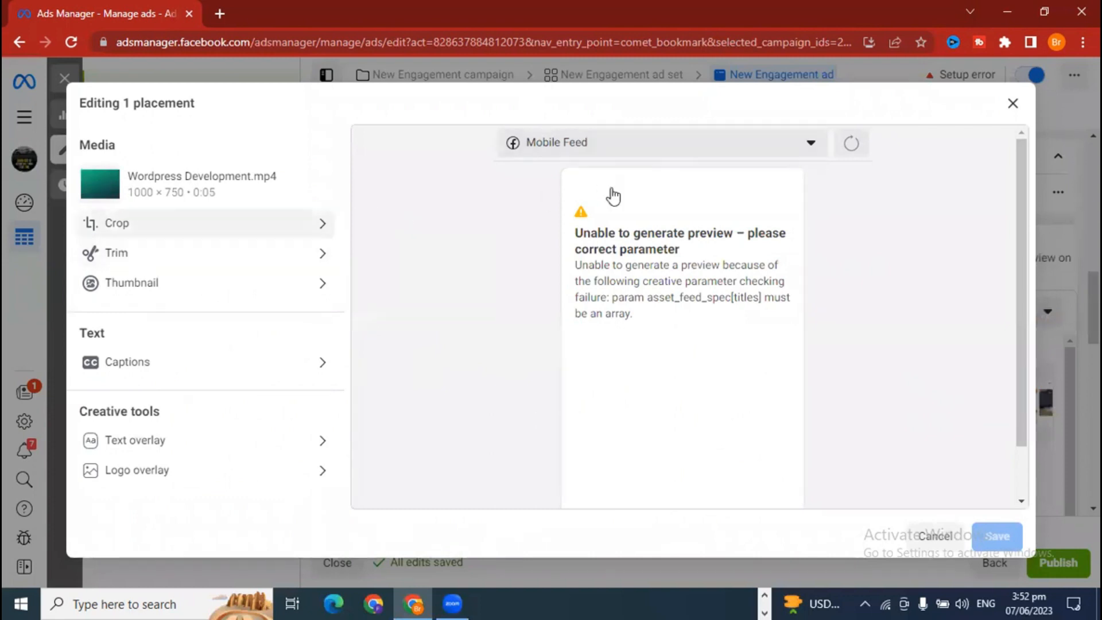
left_click(1014, 104)
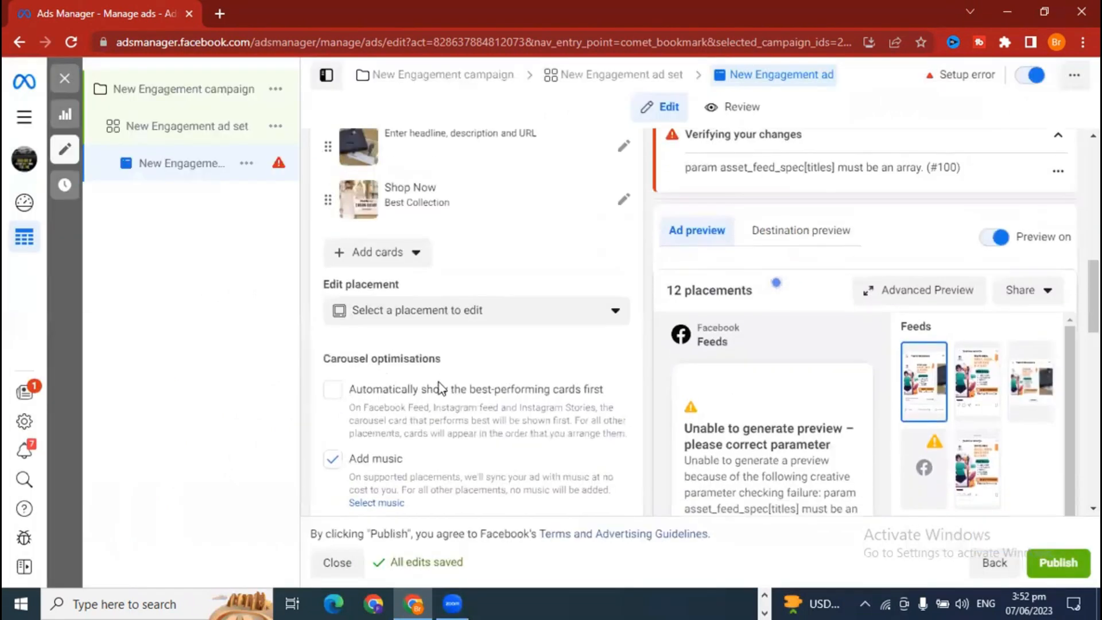
Expand and collapse each of the three carousel cards to check their editing fields.
scroll(462, 397, "up", 2)
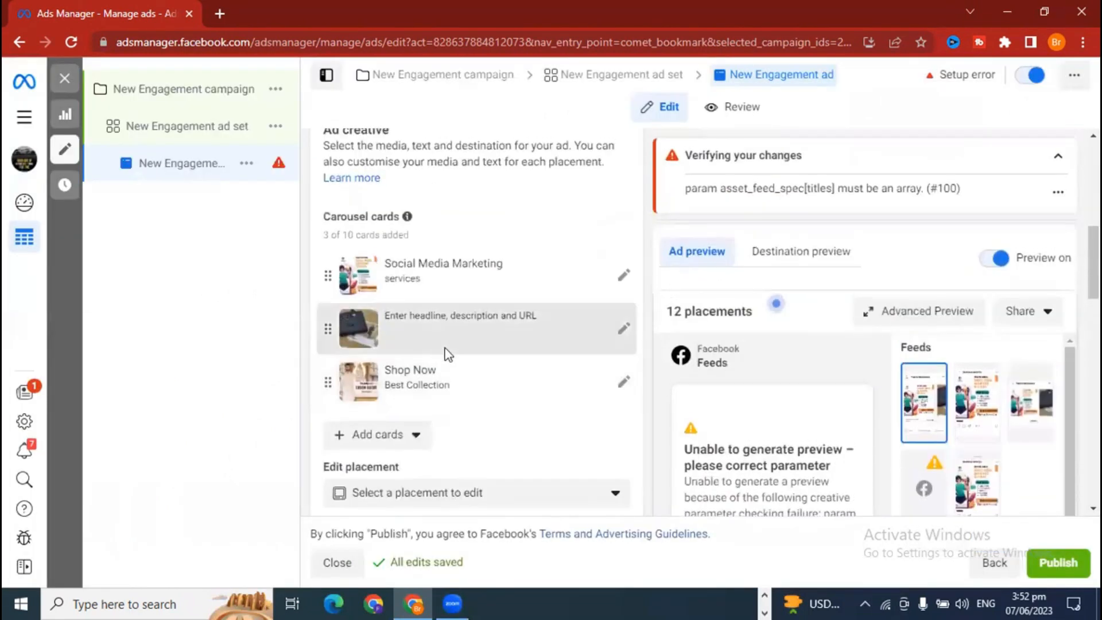
left_click(625, 385)
left_click(626, 385)
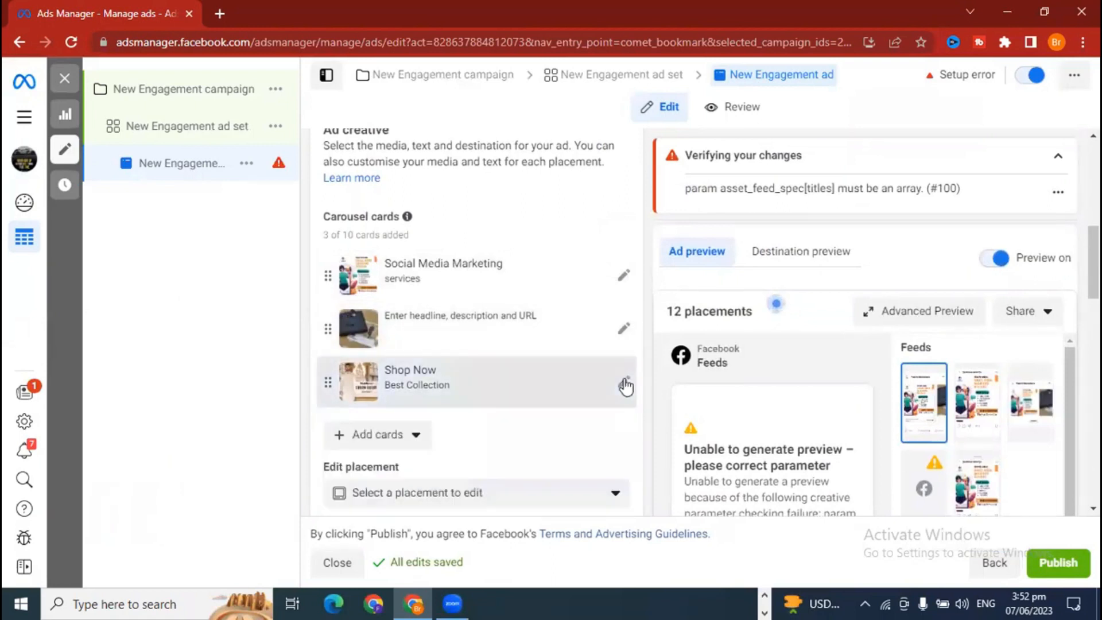
left_click(627, 328)
left_click(628, 330)
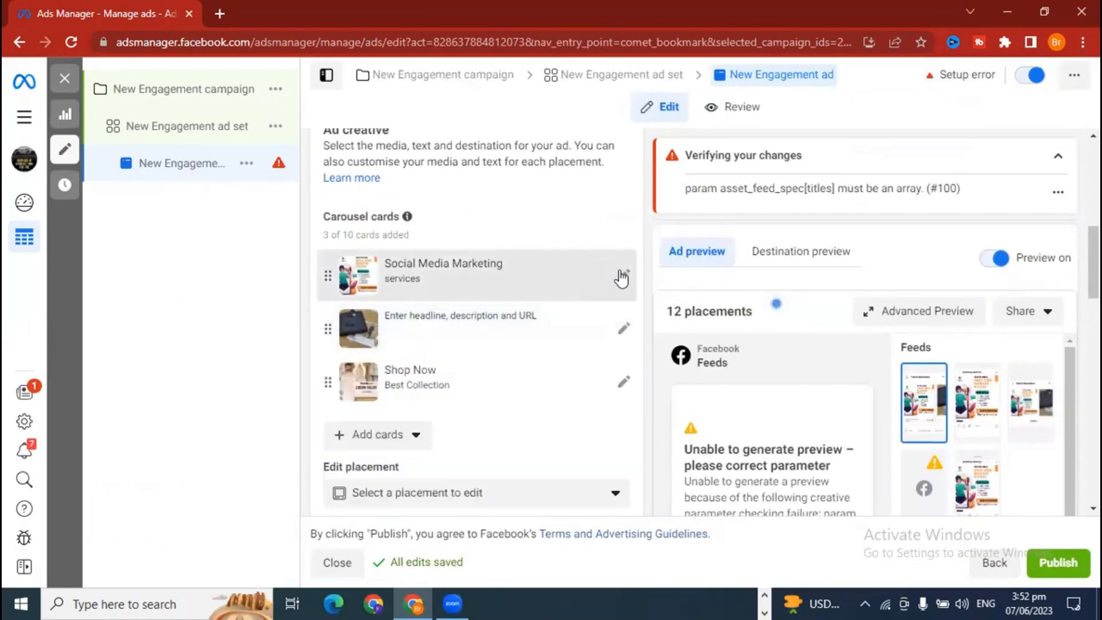
left_click(622, 277)
left_click(621, 278)
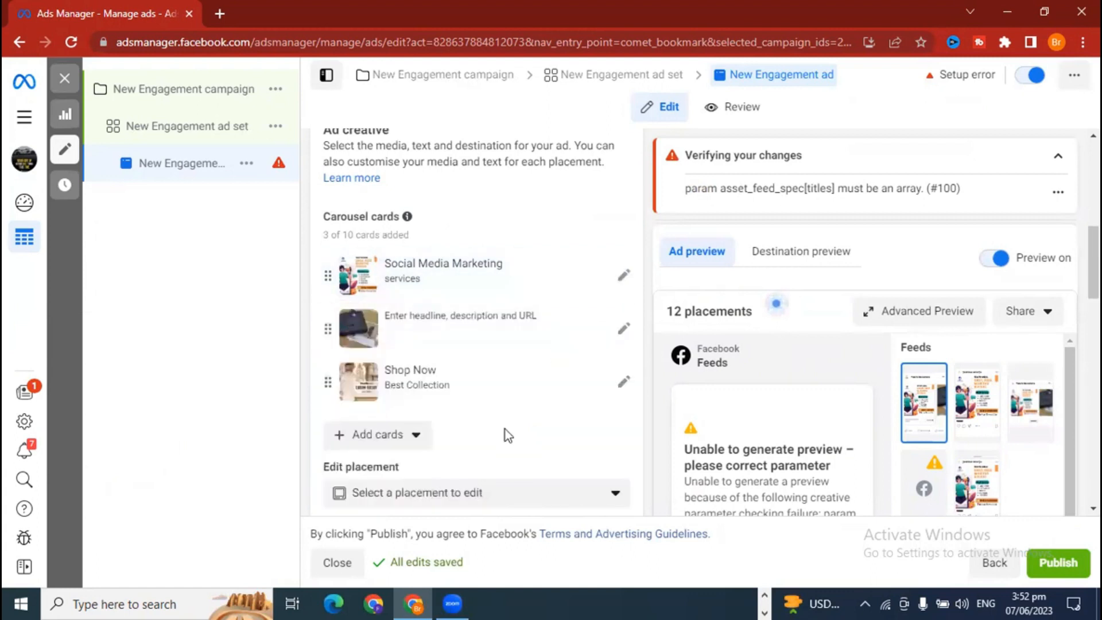
Review the full list of Instagram, Facebook and Audience Network placements that can be customised for the carousel.
scroll(553, 439, "down", 3)
left_click(461, 339)
scroll(498, 469, "down", 3)
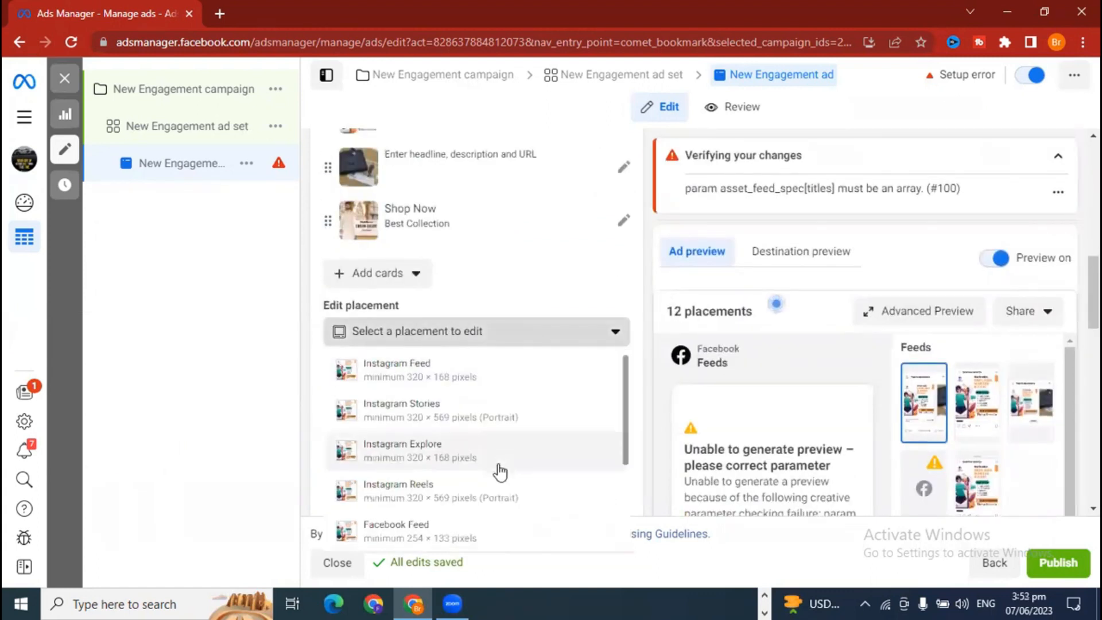
left_click(445, 504)
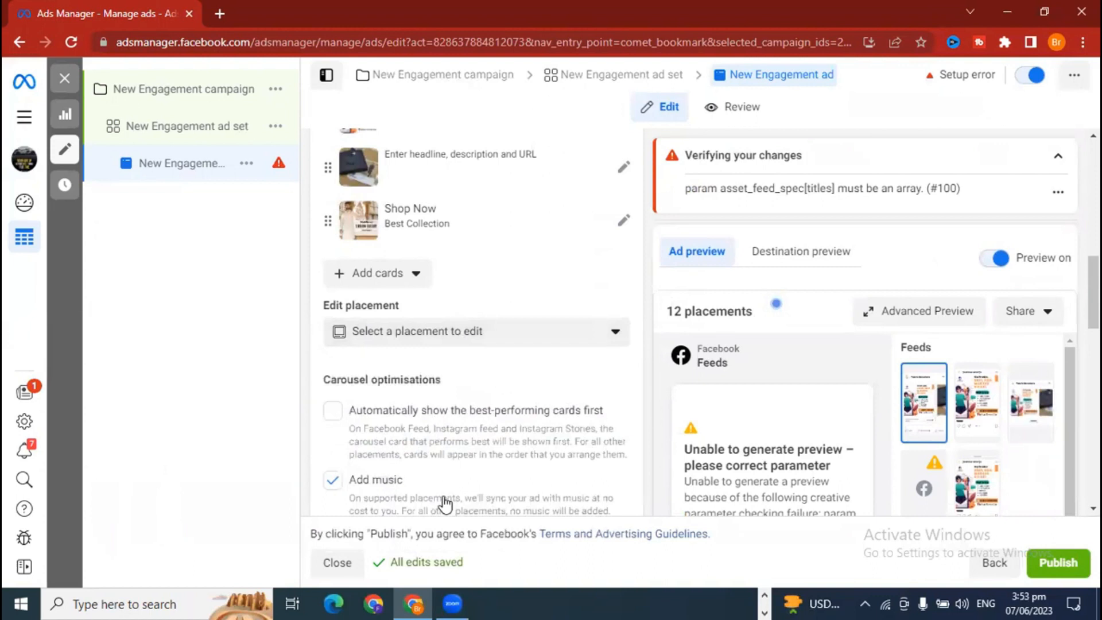
left_click(406, 336)
scroll(441, 514, "down", 2)
scroll(441, 514, "down", 1)
left_click(436, 522)
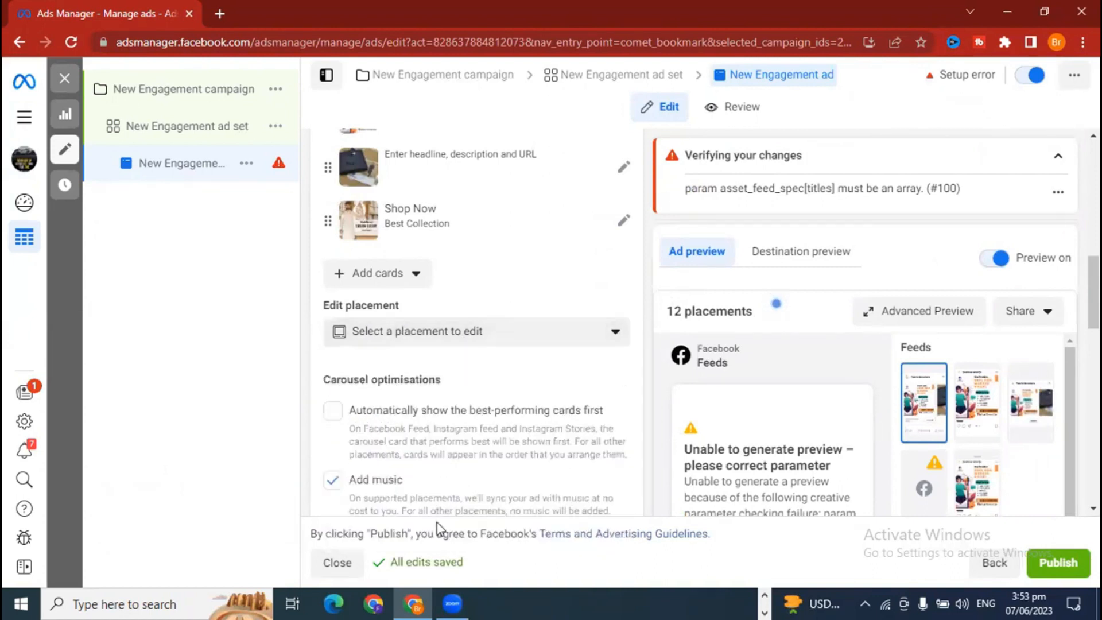
left_click(406, 340)
scroll(594, 515, "down", 3)
scroll(643, 519, "down", 2)
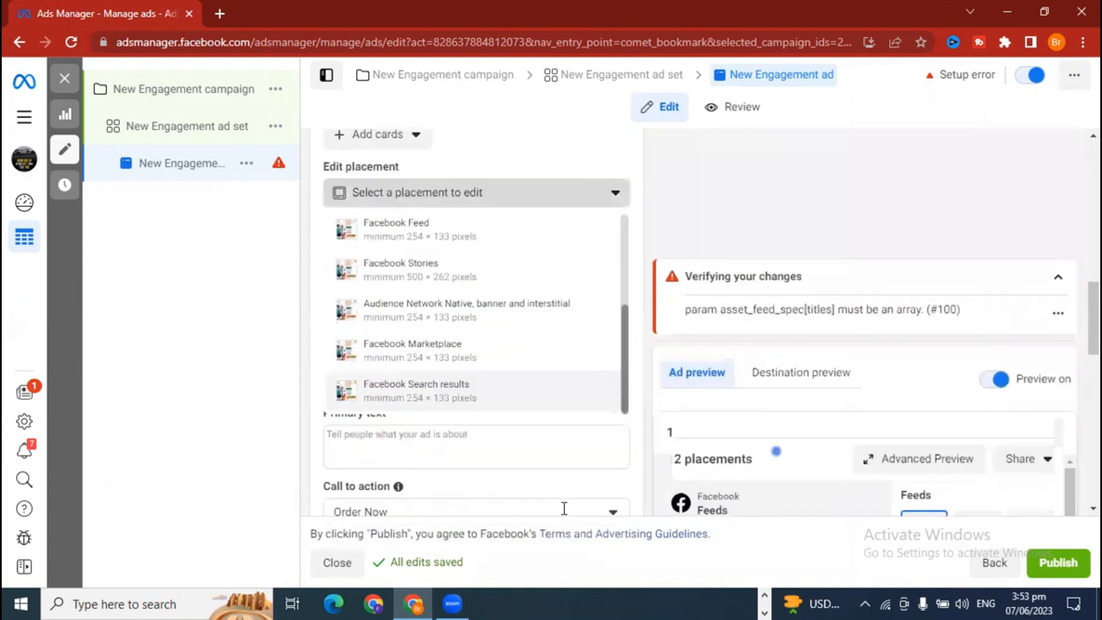
scroll(534, 494, "down", 3)
scroll(509, 487, "up", 4)
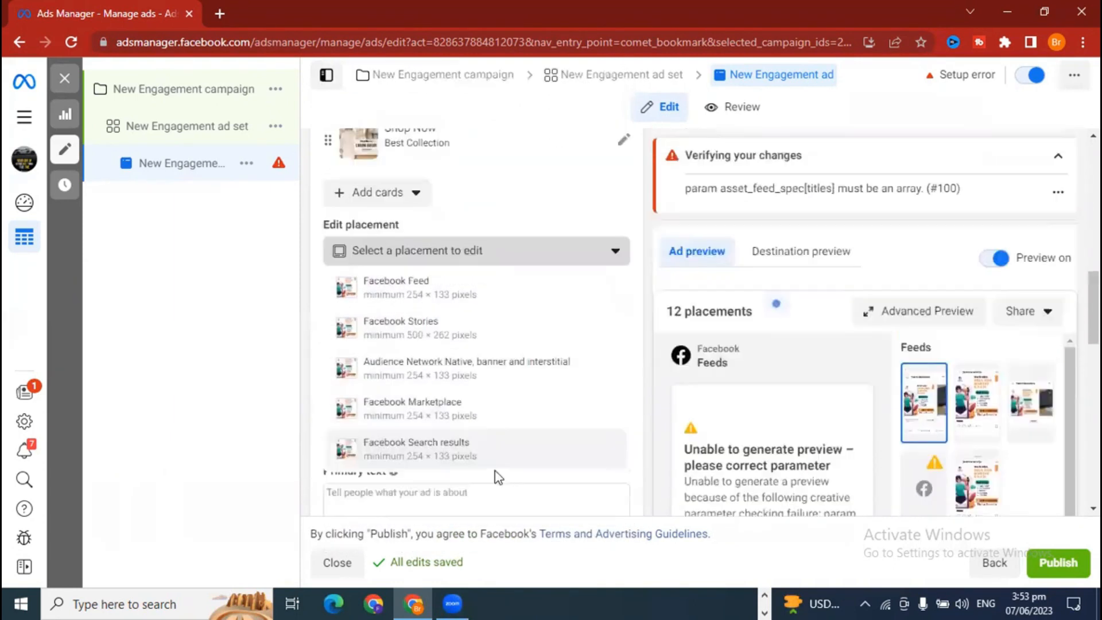
left_click(415, 370)
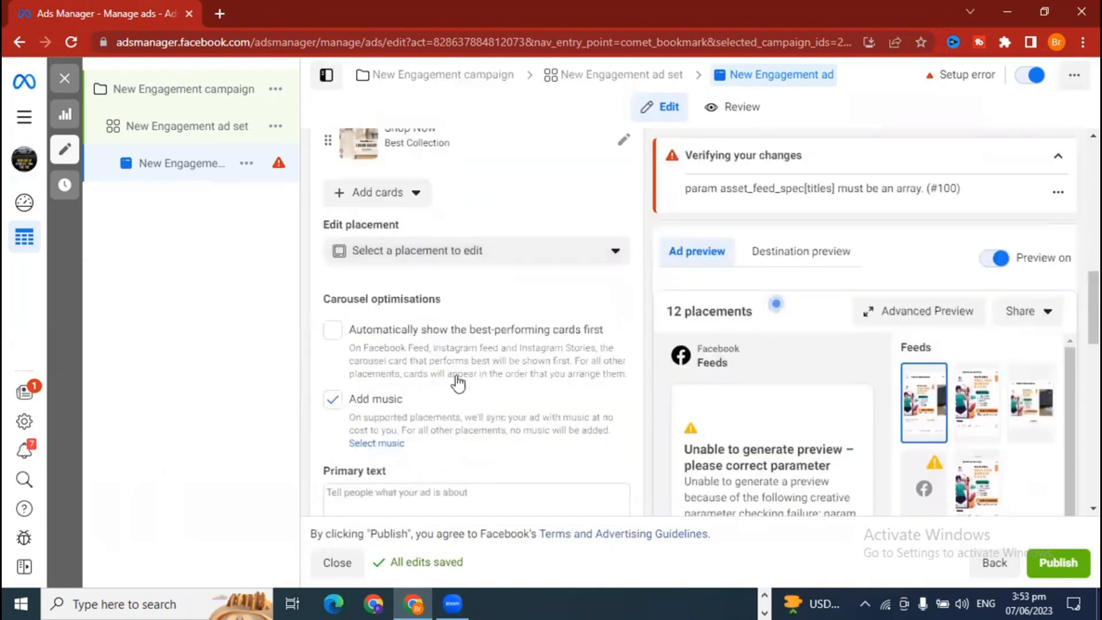
Examine the carousel ad's WhatsApp destination preview along with its message template and tracking sections.
scroll(529, 456, "up", 3)
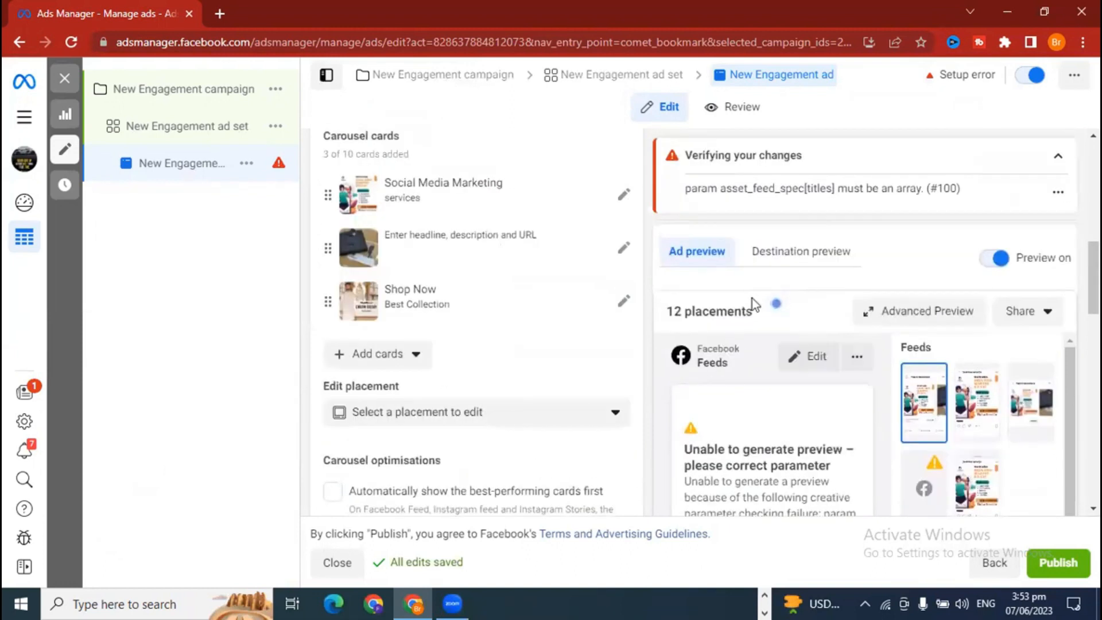
left_click(778, 269)
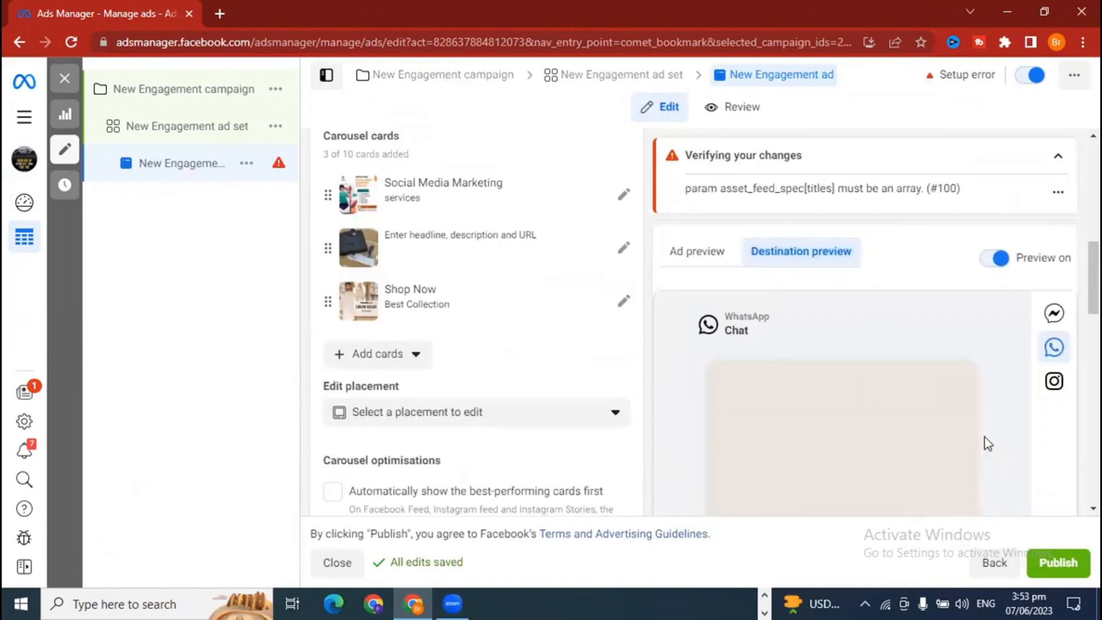
scroll(1043, 471, "down", 3)
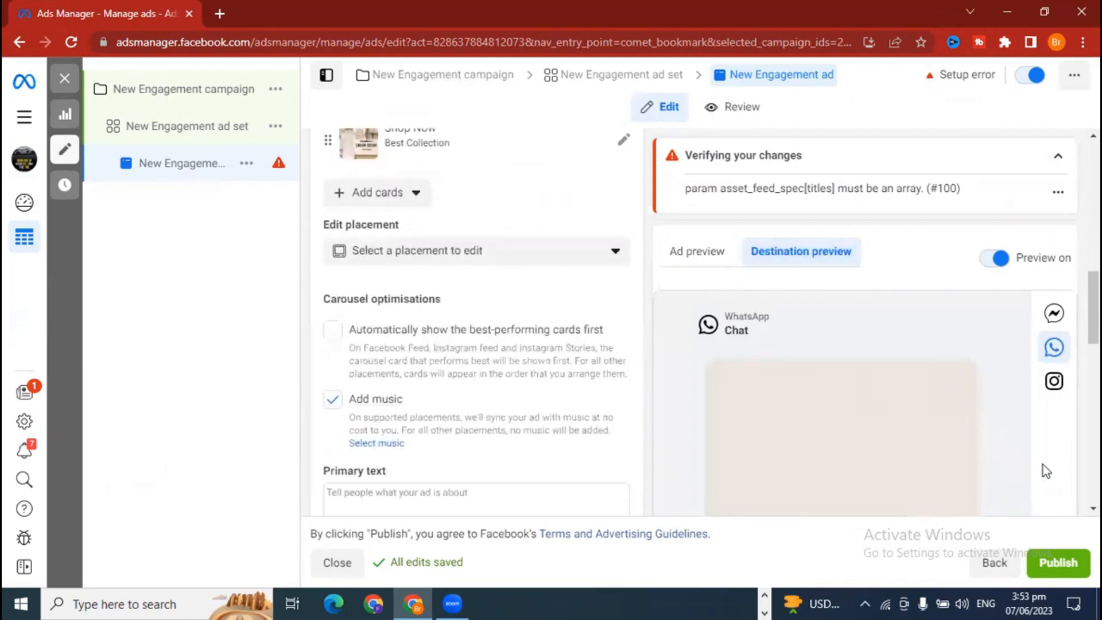
scroll(1041, 474, "down", 10)
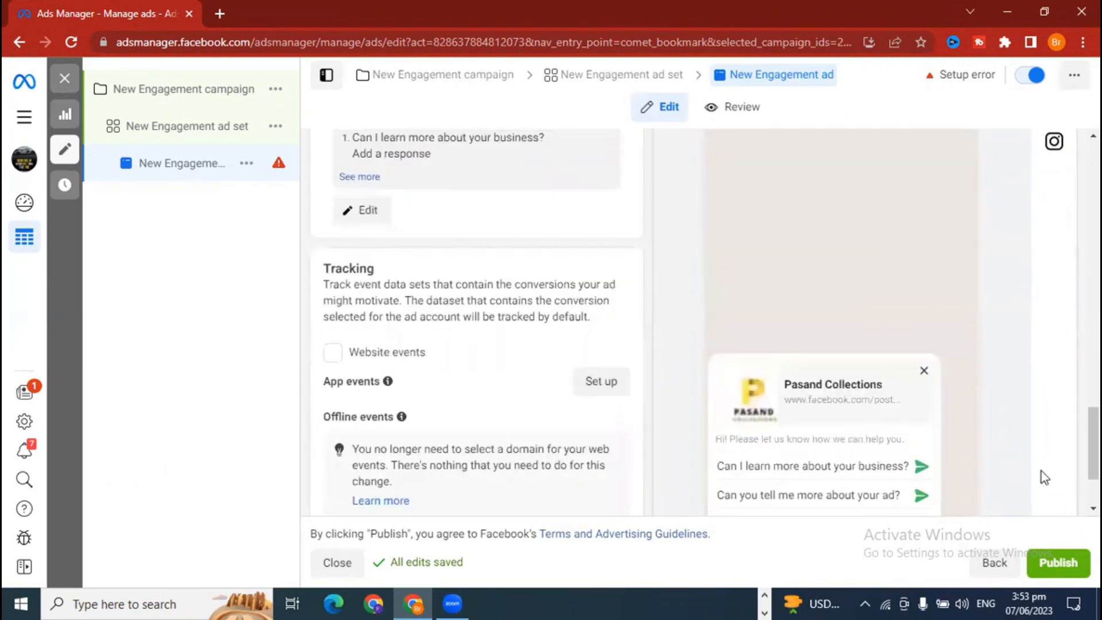
scroll(1041, 470, "down", 2)
scroll(1043, 468, "up", 5)
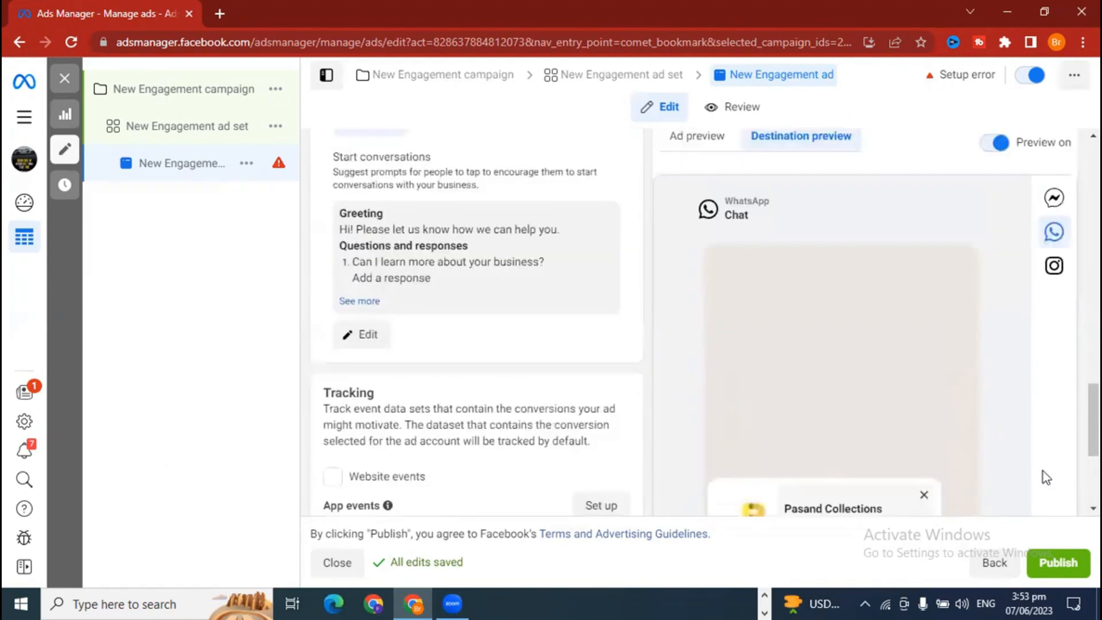
Compare the Instagram and Messenger destination previews of the carousel ad, then return to the ad preview.
left_click(1056, 267)
scroll(989, 448, "down", 4)
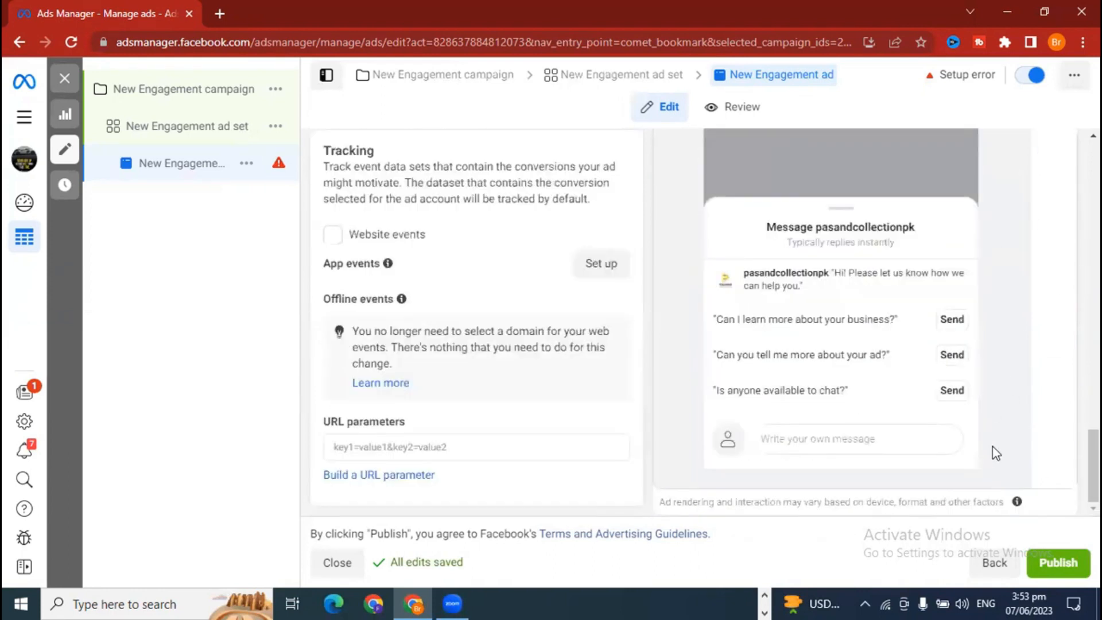
scroll(999, 454, "up", 4)
left_click(1055, 200)
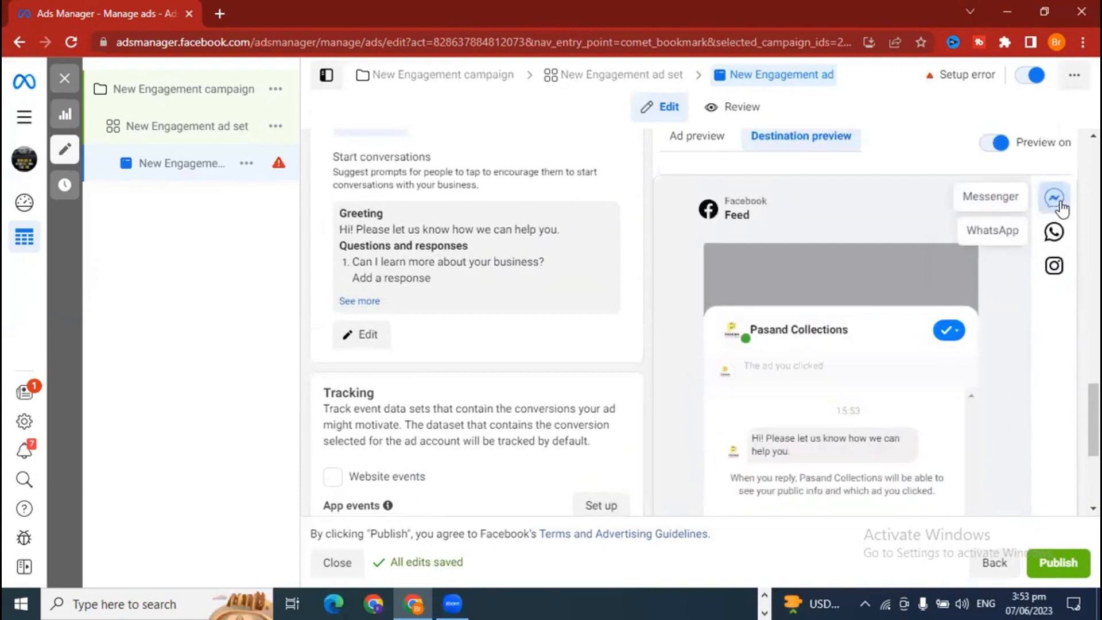
scroll(970, 497, "down", 4)
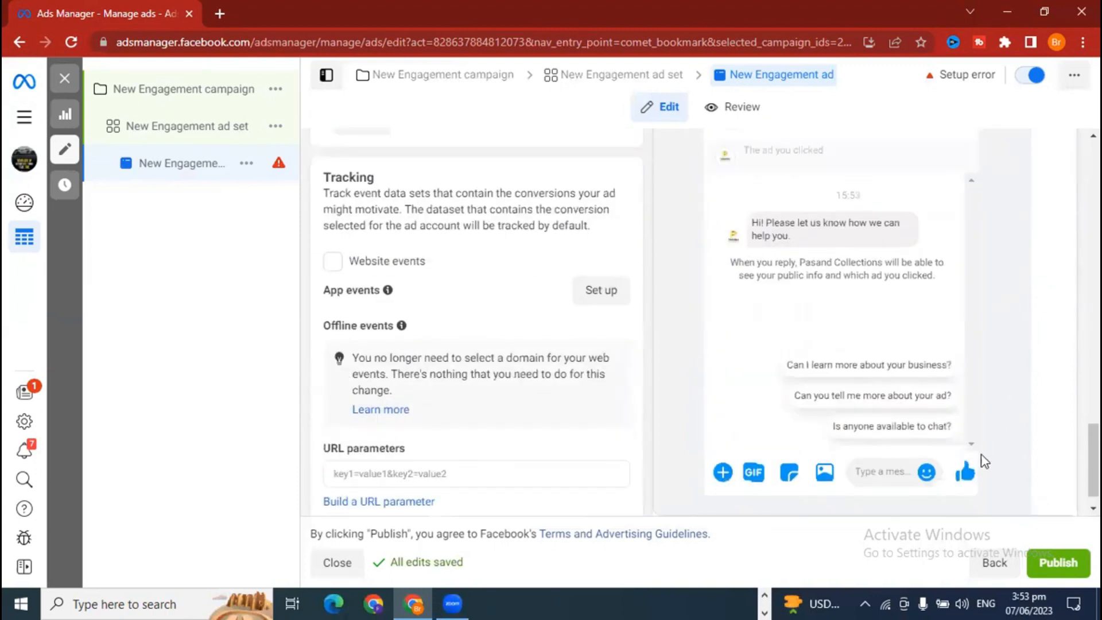
scroll(985, 459, "up", 5)
scroll(988, 460, "up", 2)
left_click(706, 261)
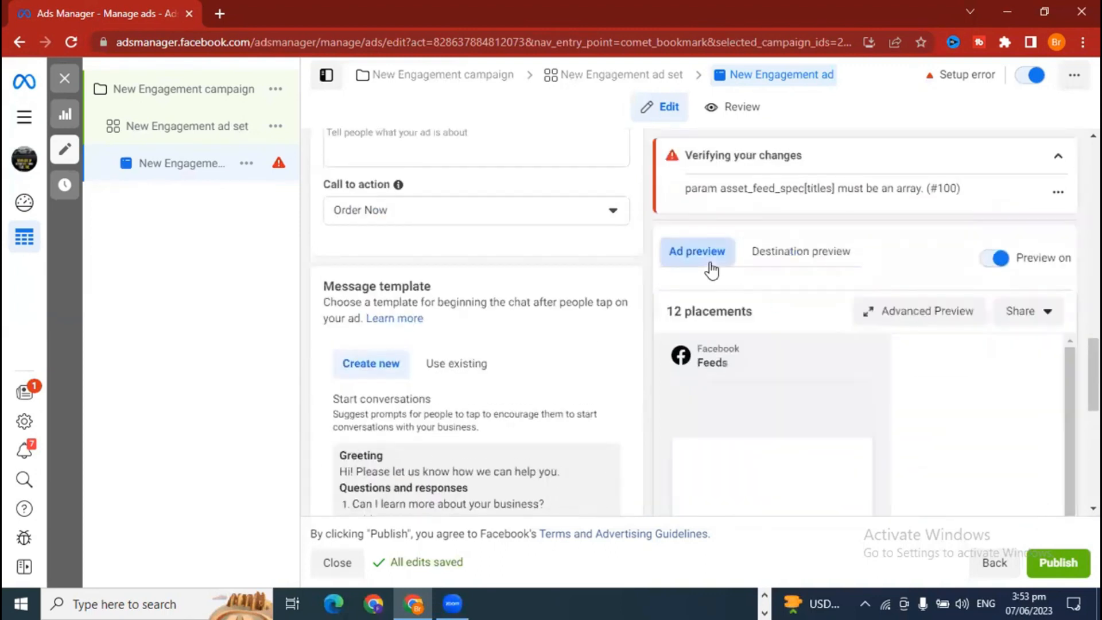
Review the carousel ad's creative and message template sections, and check the source options offered under Ad setup.
scroll(517, 419, "up", 6)
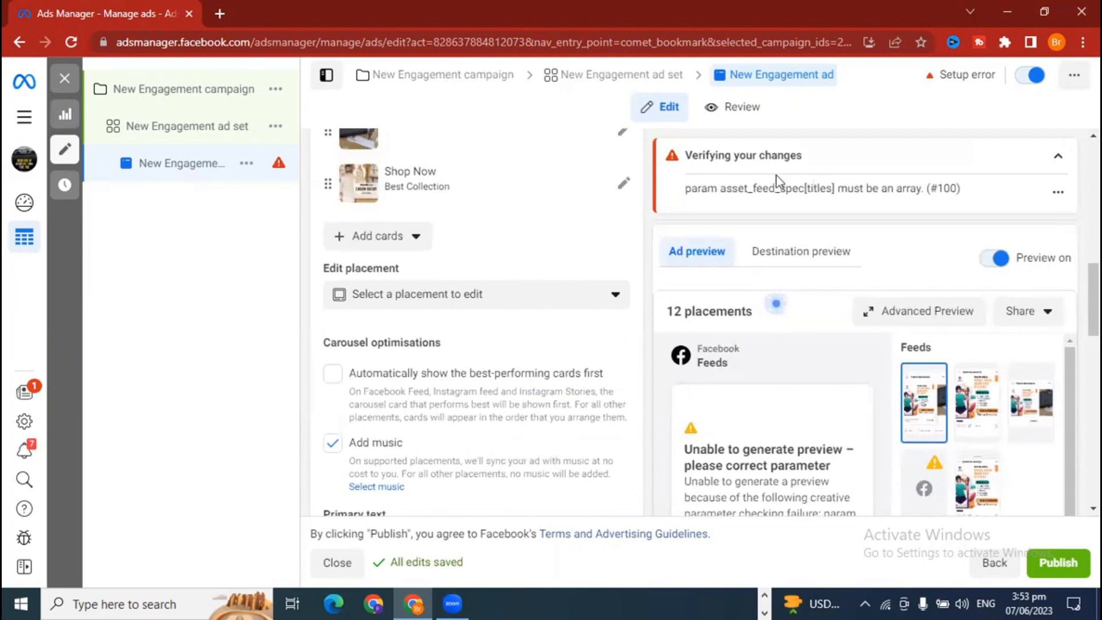
scroll(581, 465, "down", 4)
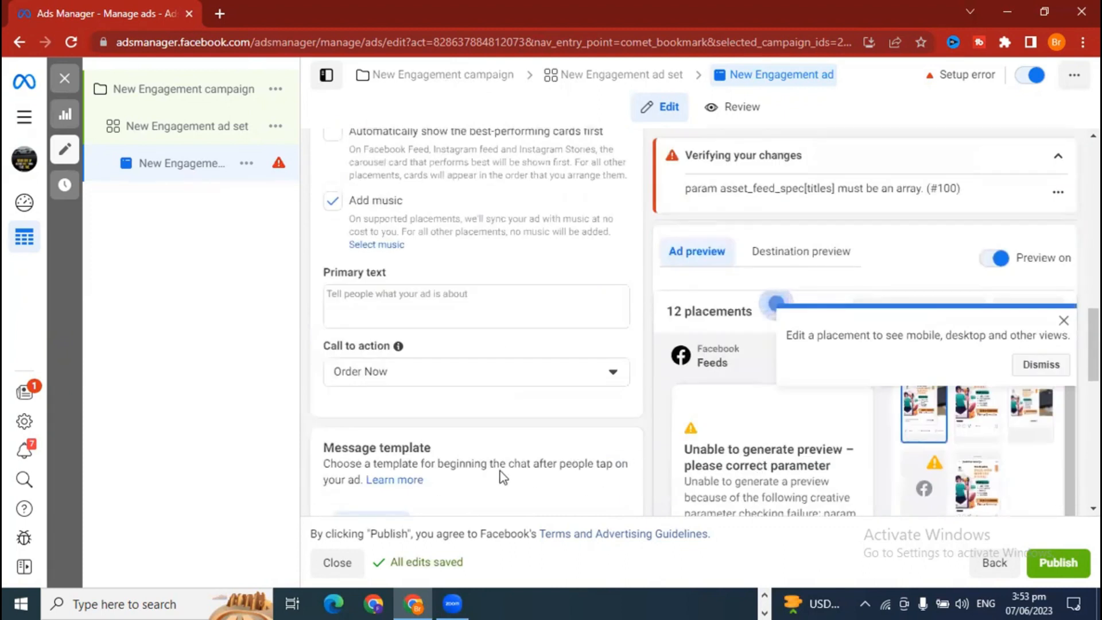
scroll(503, 477, "down", 5)
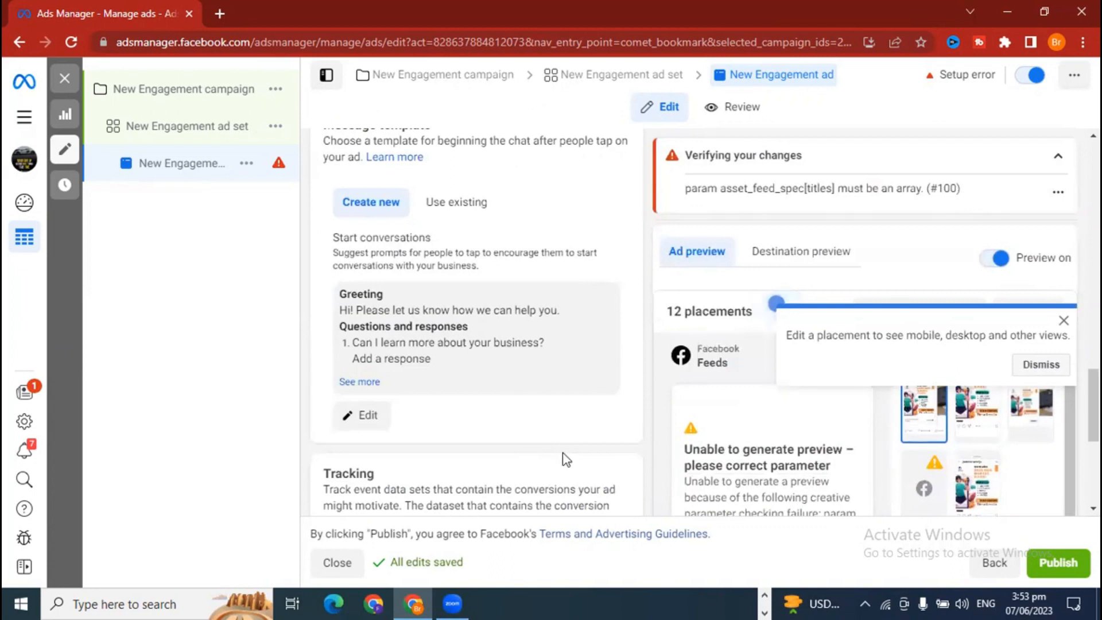
scroll(569, 455, "up", 8)
scroll(579, 451, "up", 10)
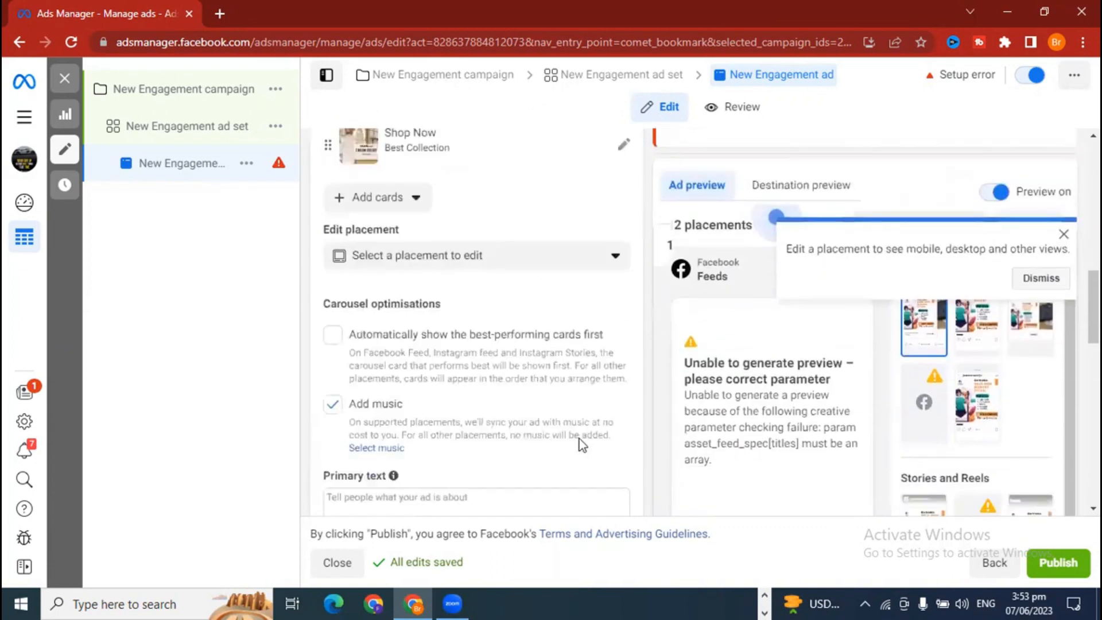
scroll(580, 414, "up", 1)
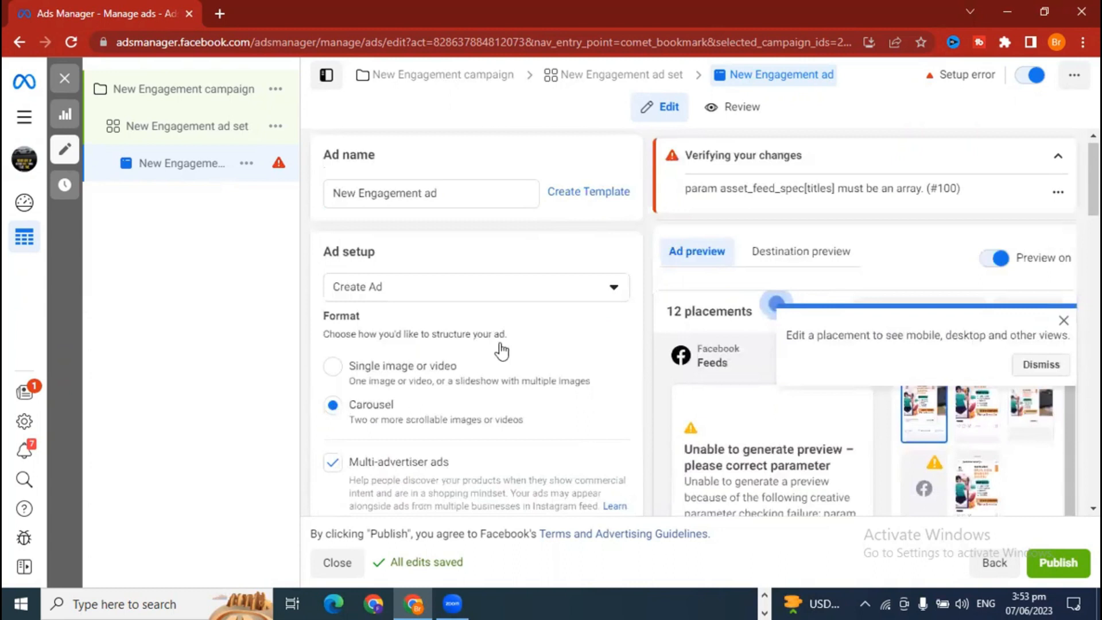
left_click(428, 300)
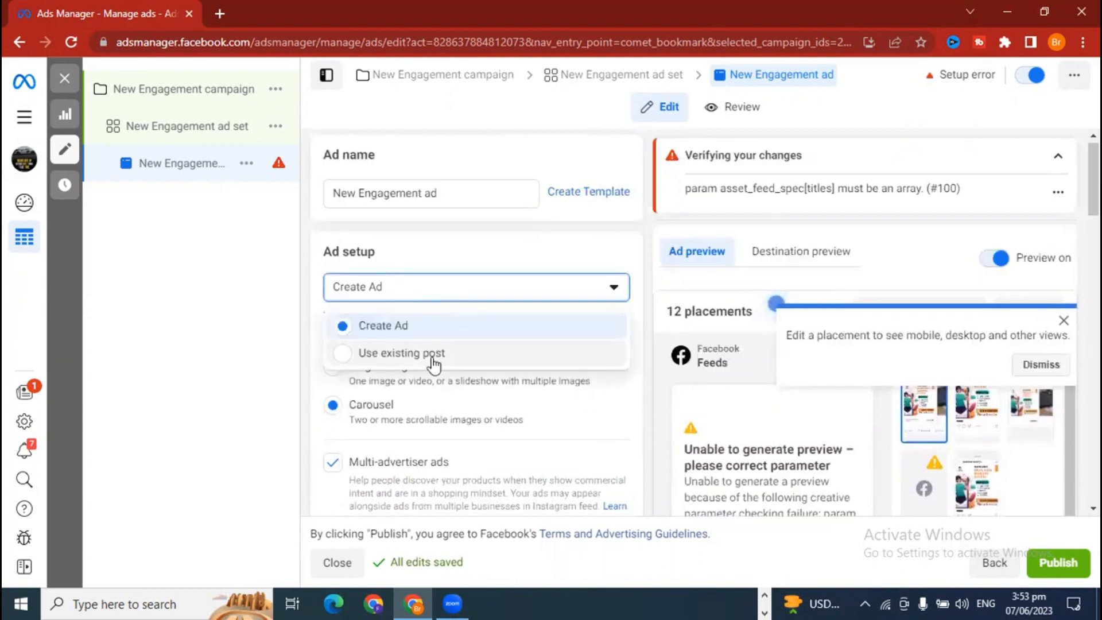
left_click(428, 299)
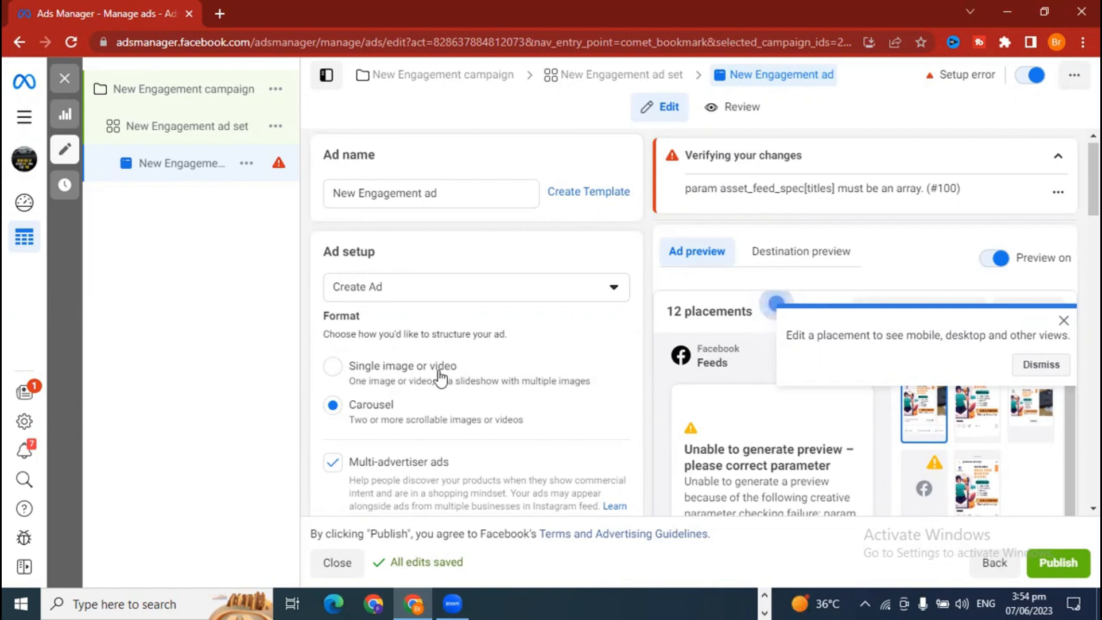
Close the ad editor without publishing the drafts, then go back to the engagement campaign's settings.
left_click(65, 79)
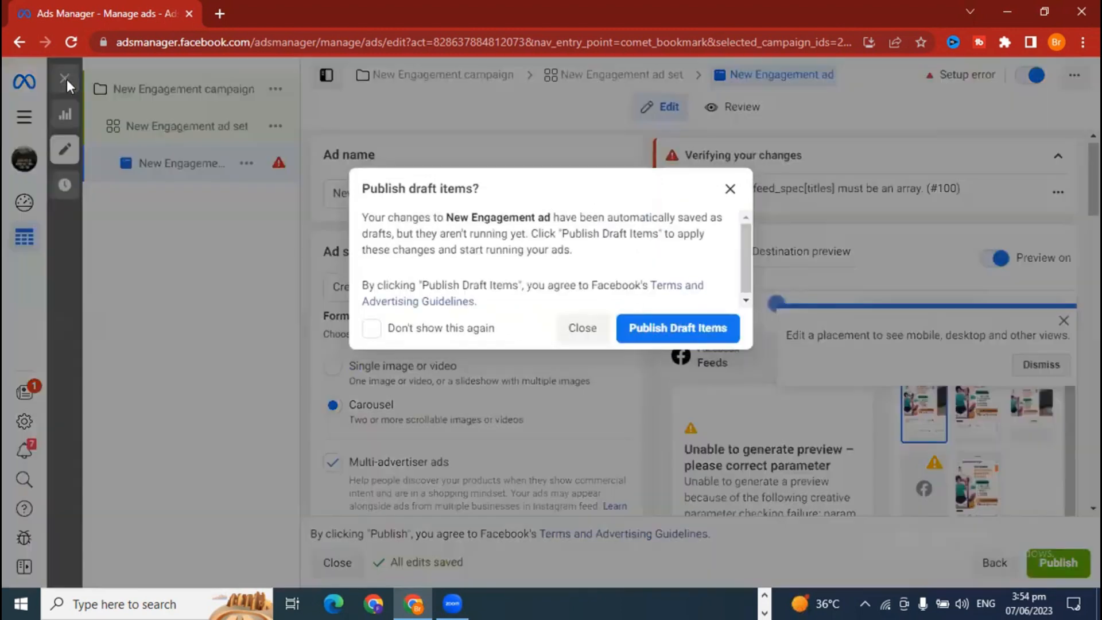
left_click(589, 334)
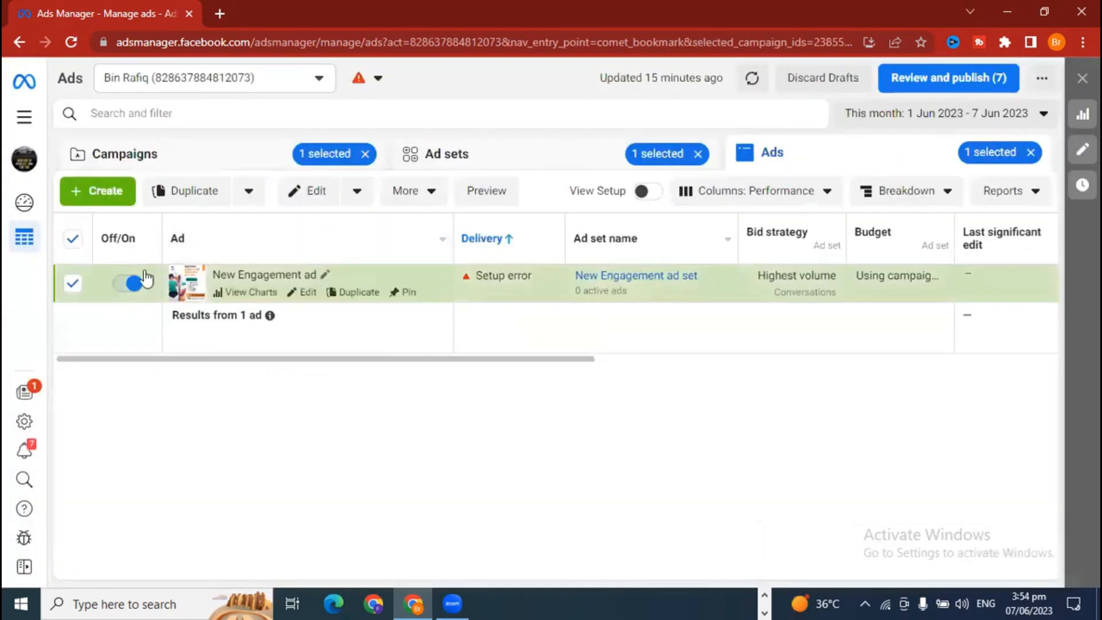
left_click(356, 199)
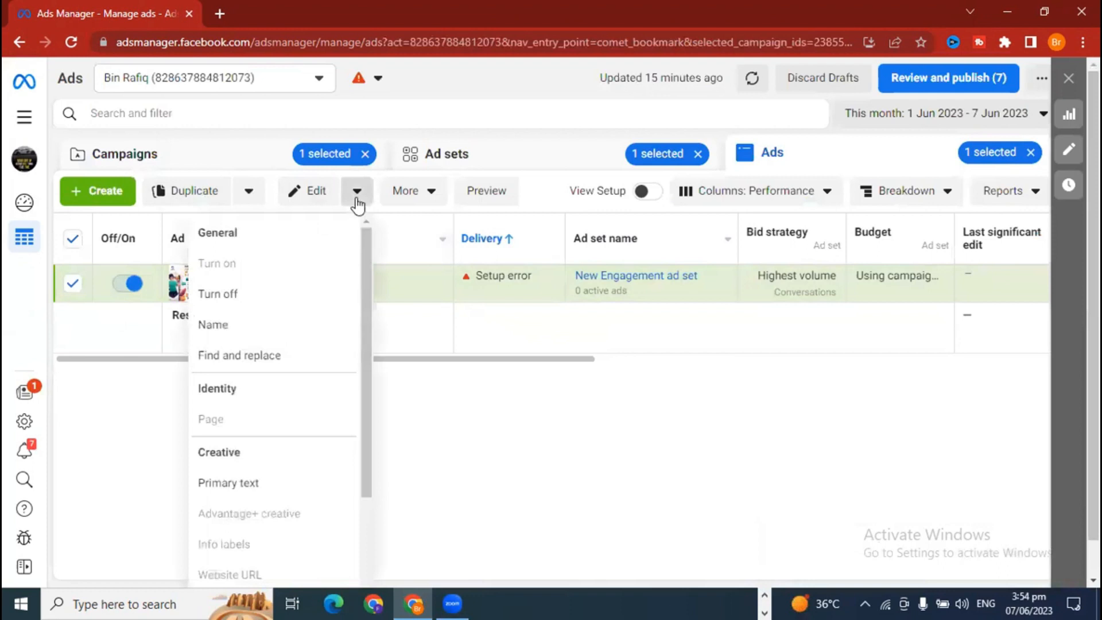
left_click(18, 42)
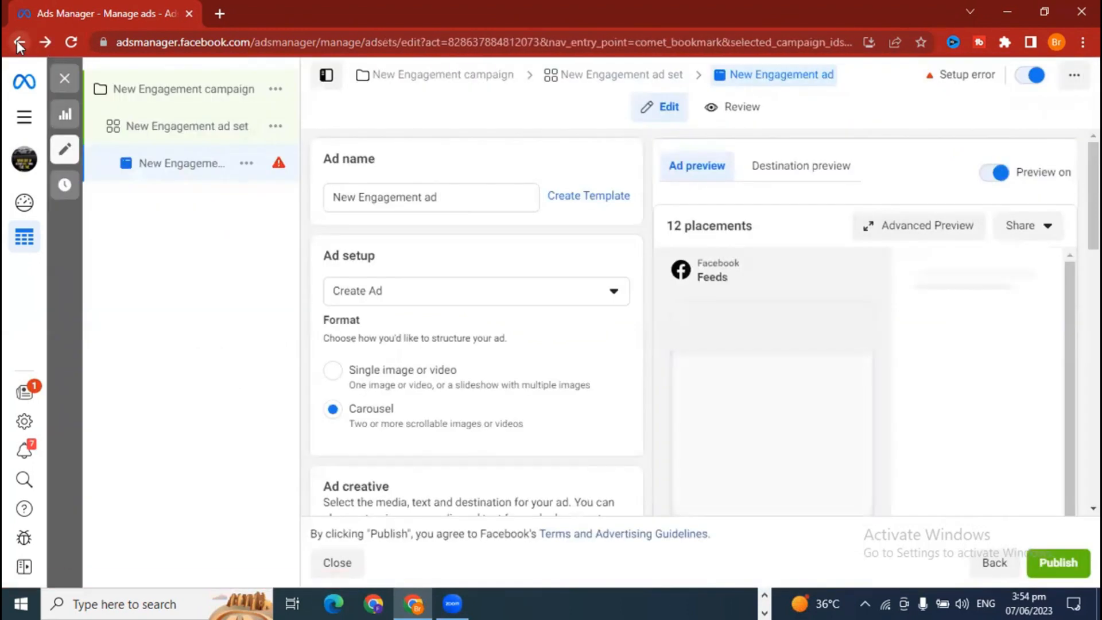
left_click(17, 41)
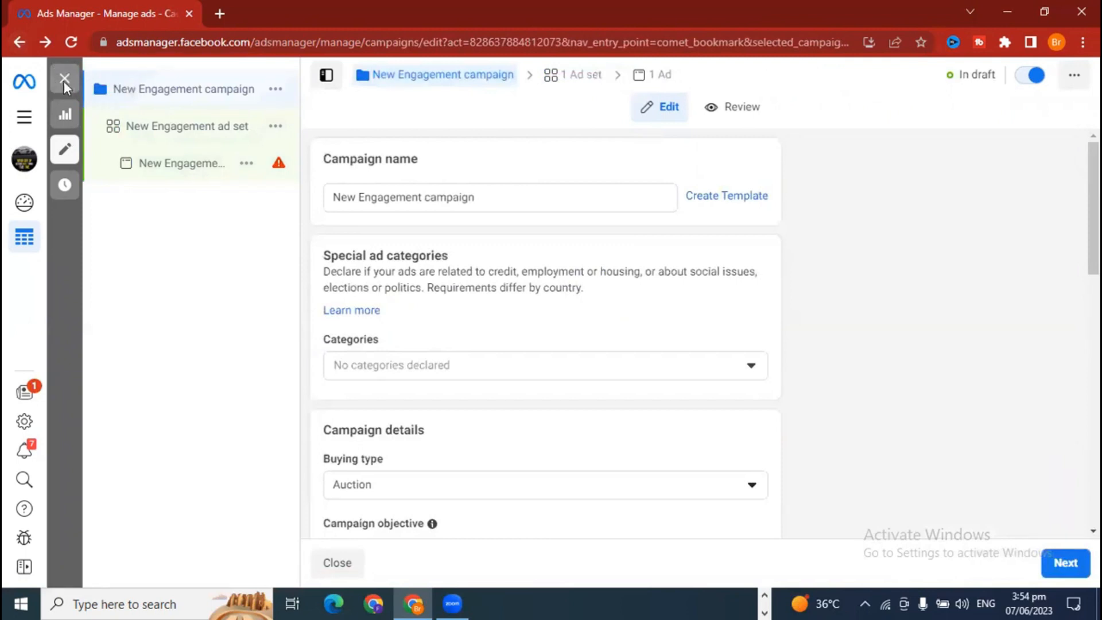
Close the campaign editor by publishing the draft items, and dismiss the publishing notification.
left_click(63, 81)
left_click(698, 340)
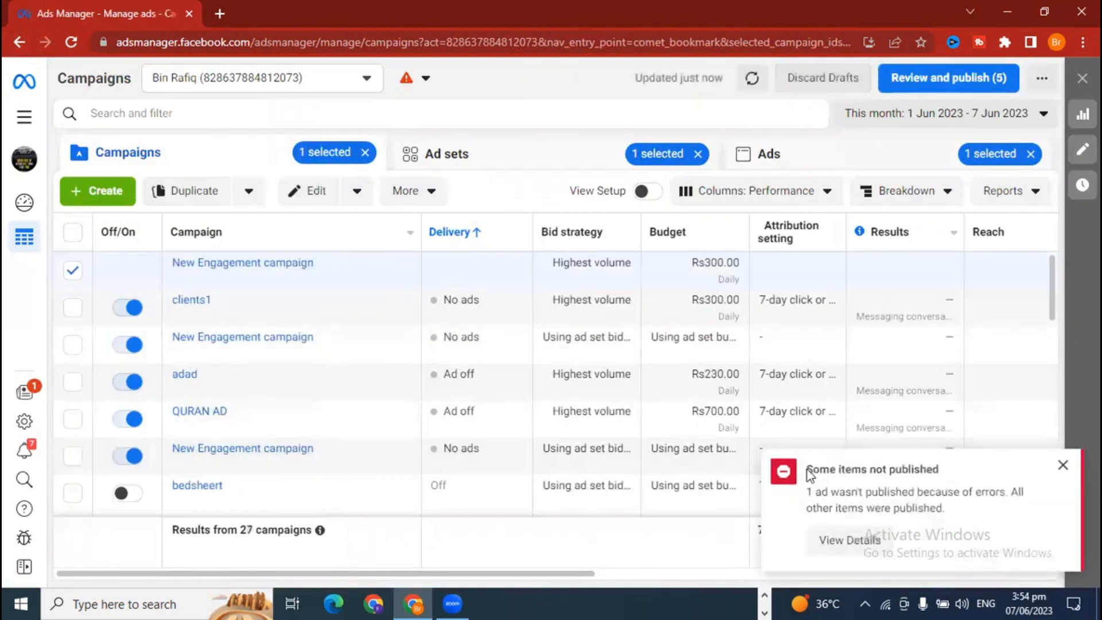
left_click(1062, 465)
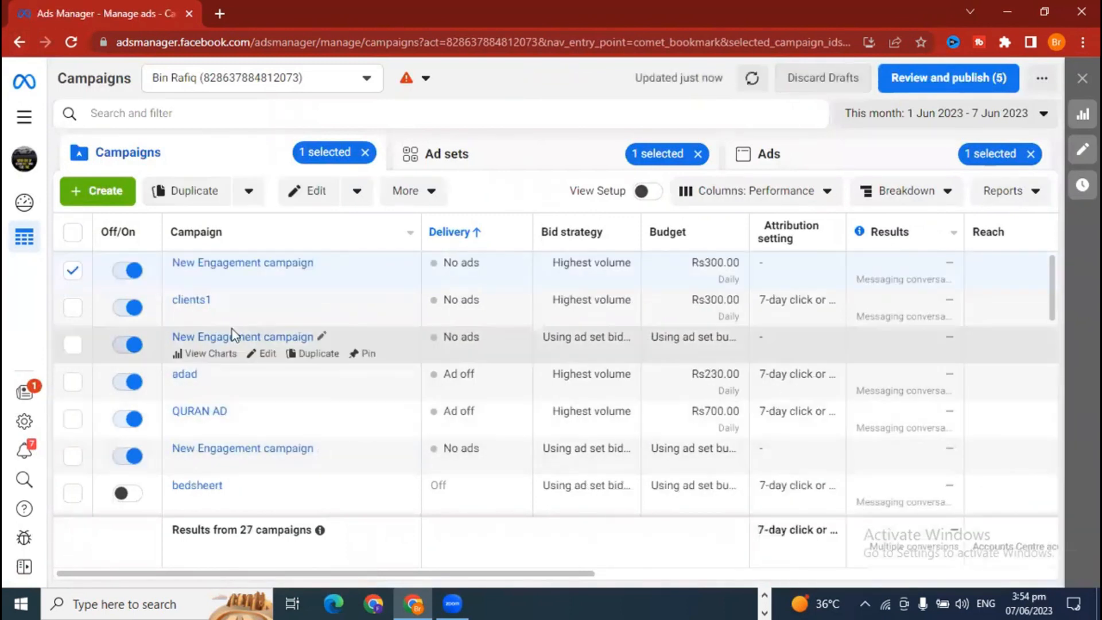
Create a new campaign with the Awareness objective and look over its campaign-level settings.
left_click(95, 191)
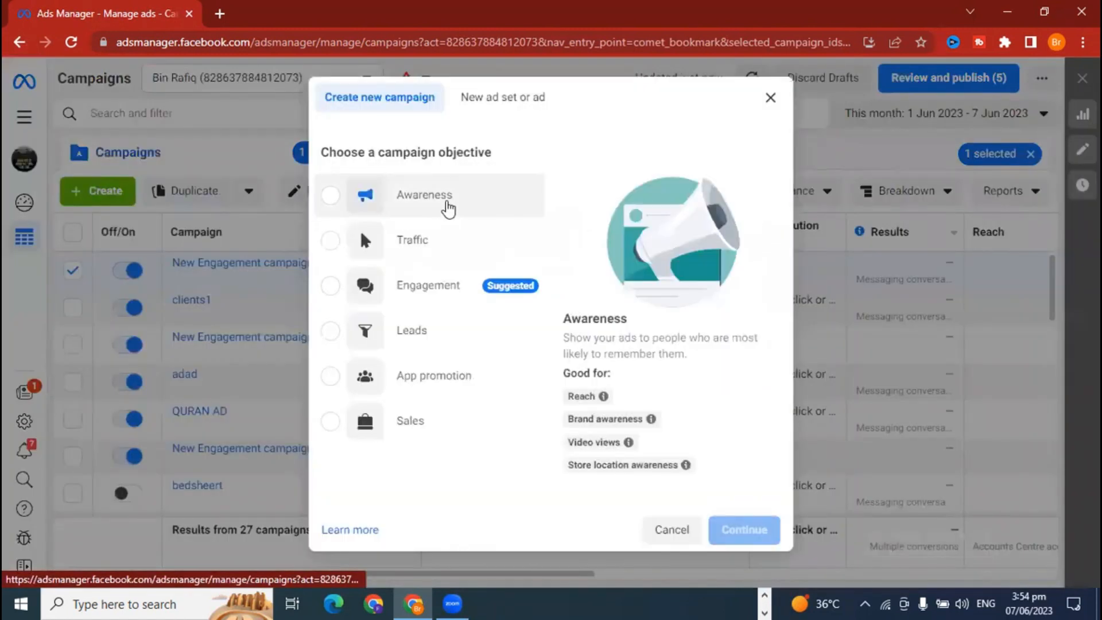
left_click(448, 209)
left_click(738, 529)
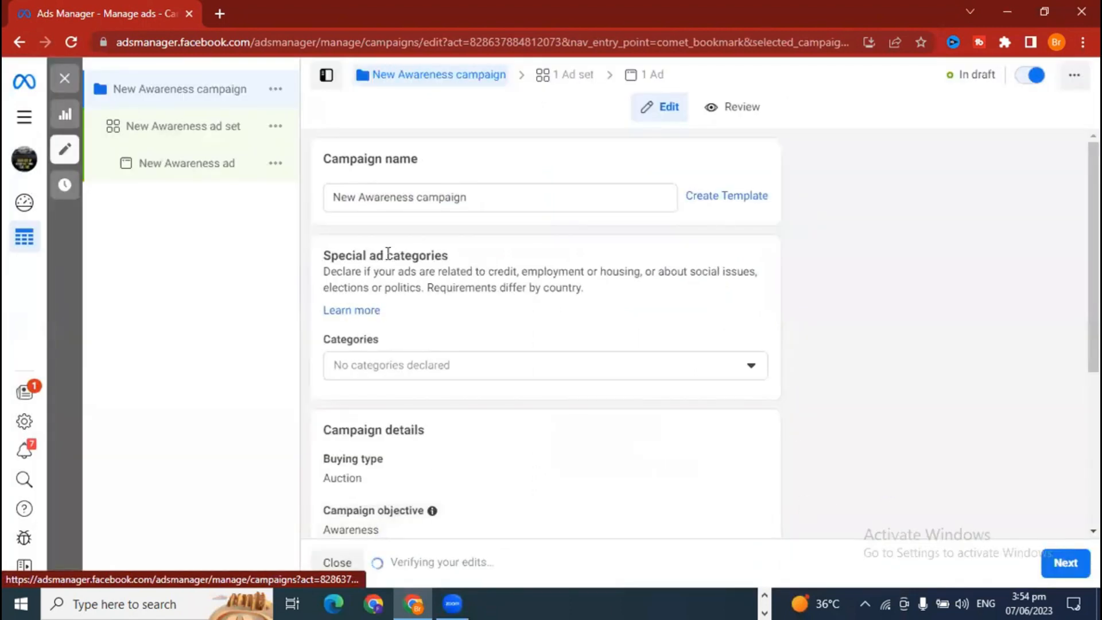
scroll(874, 432, "down", 5)
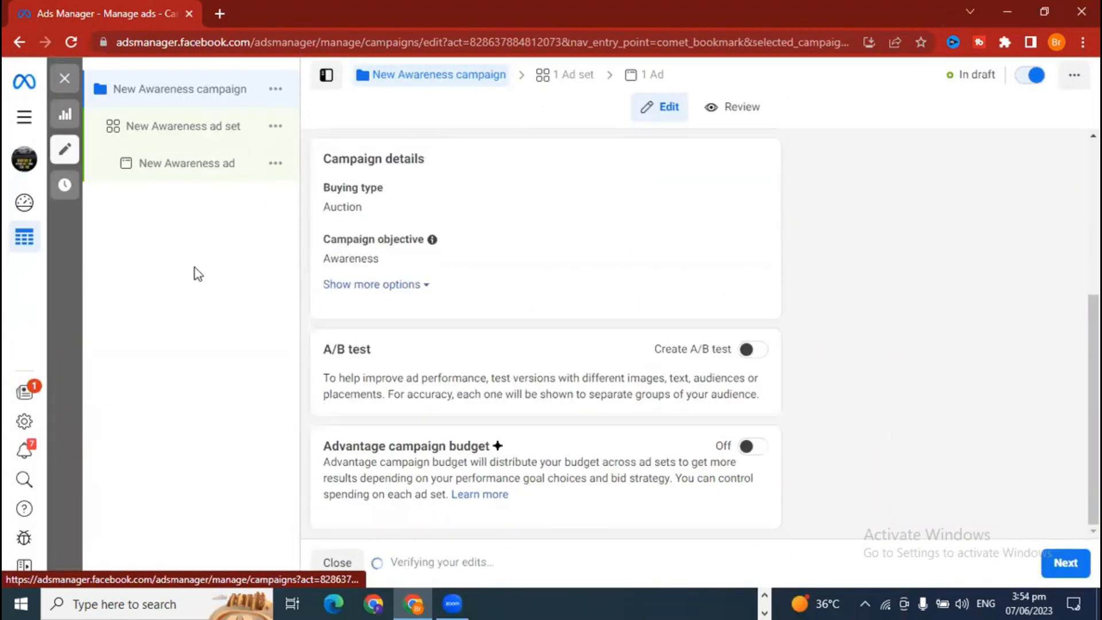
Select Pasand Collections as the Facebook Page for the New Awareness ad set.
left_click(150, 171)
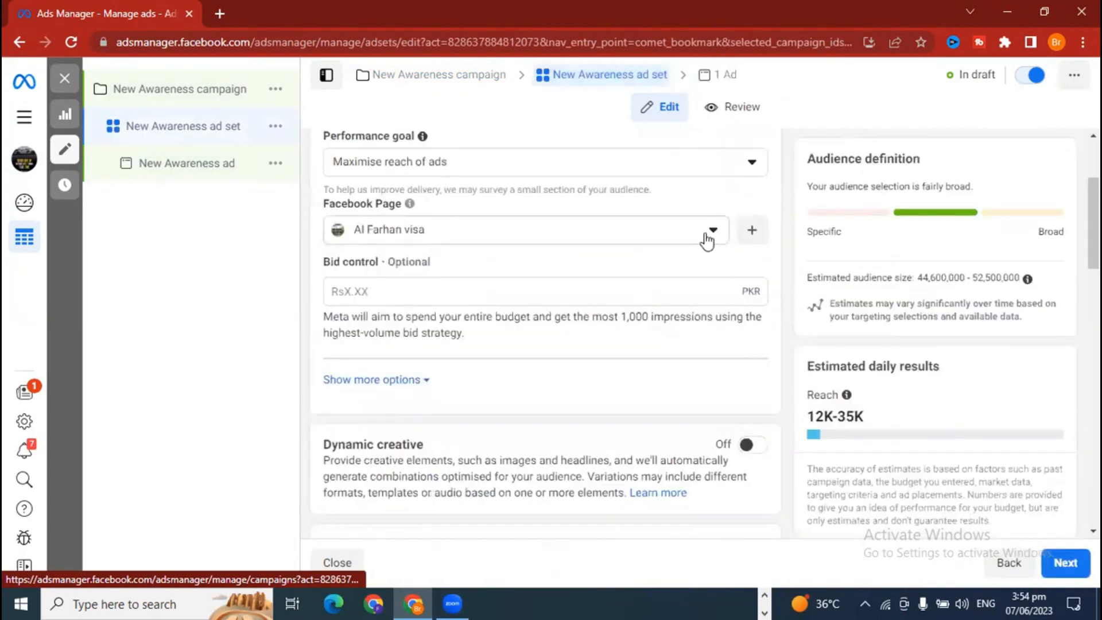
left_click(708, 234)
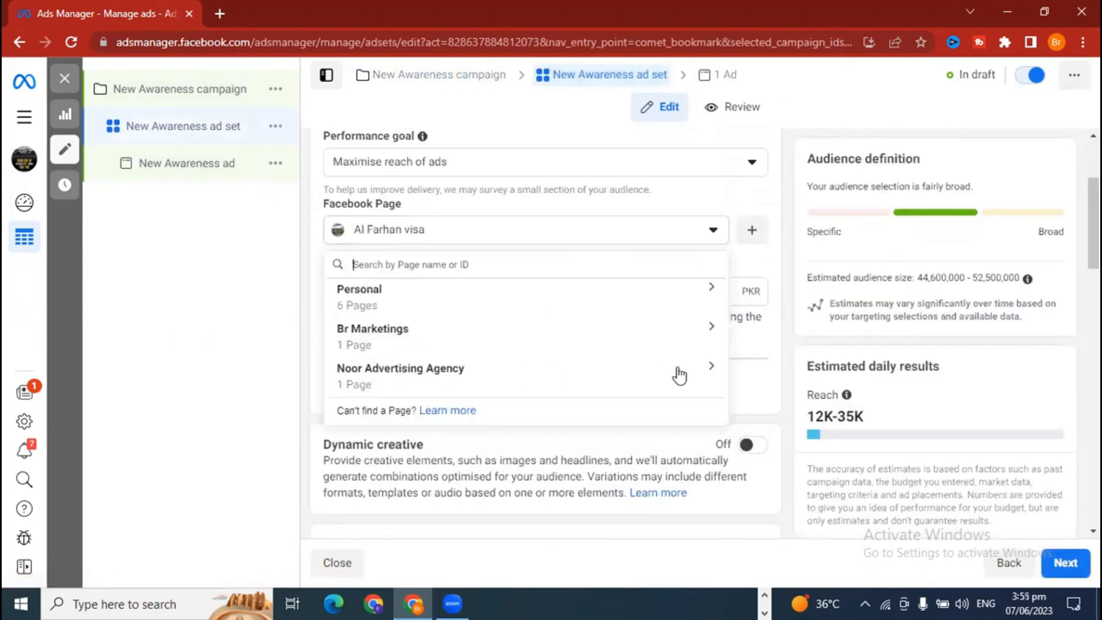
left_click(710, 368)
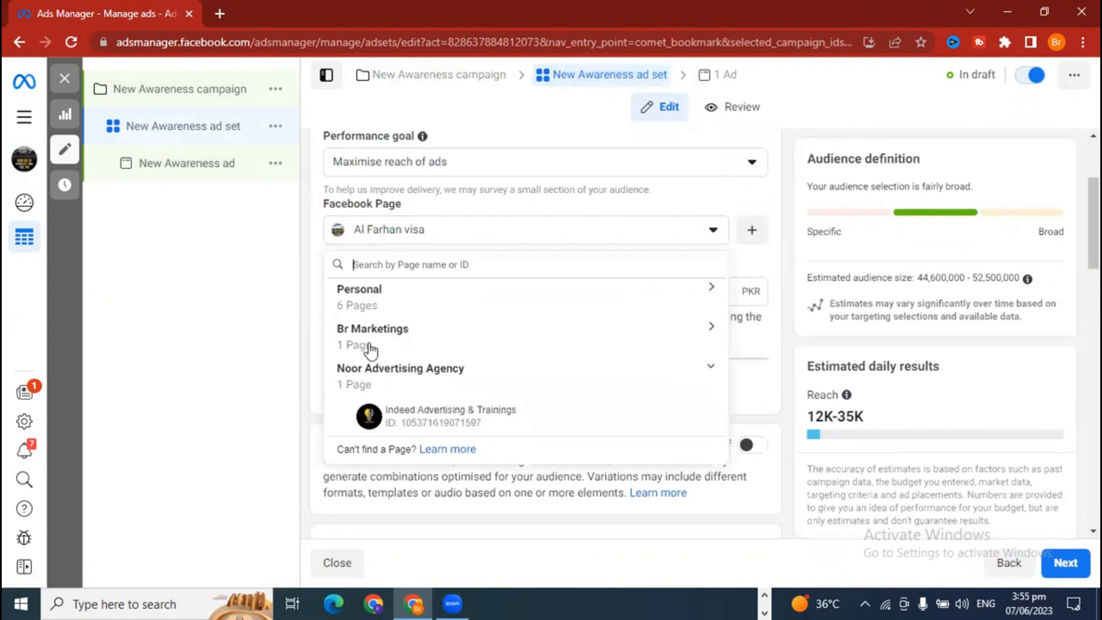
left_click(353, 293)
scroll(489, 448, "down", 3)
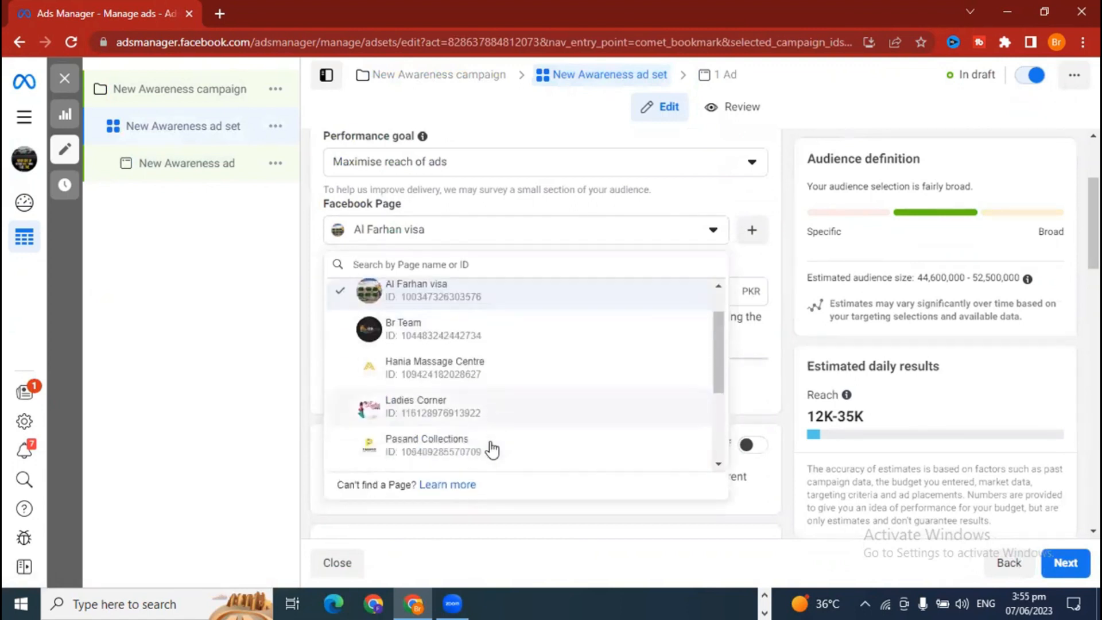
left_click(429, 337)
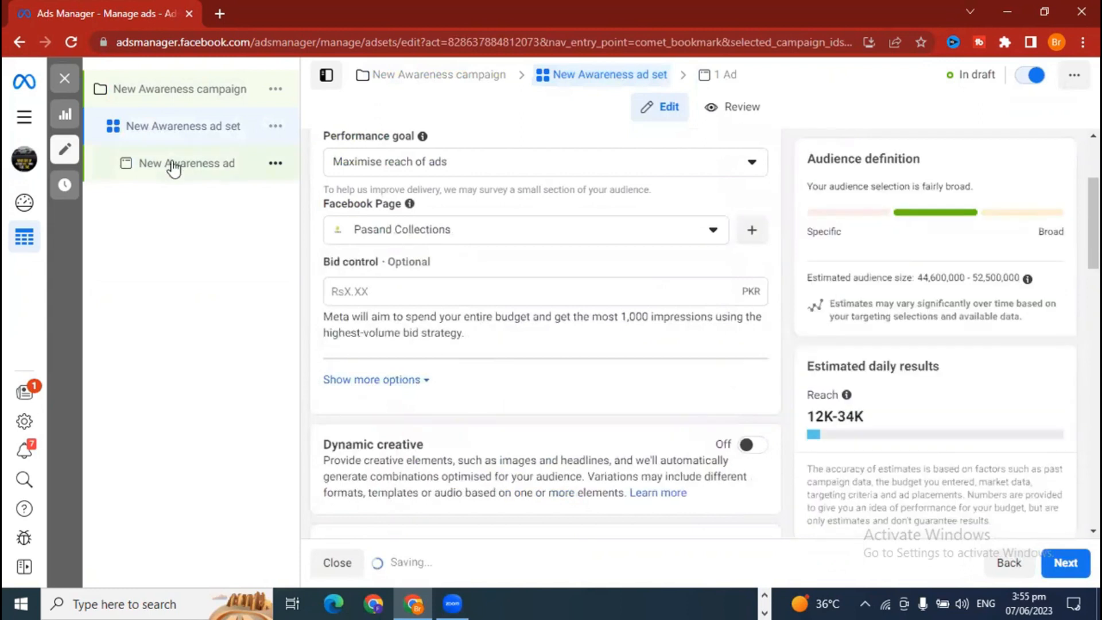
Continue to the awareness ad and check the source options offered under Ad setup, keeping Create Ad.
left_click(1064, 563)
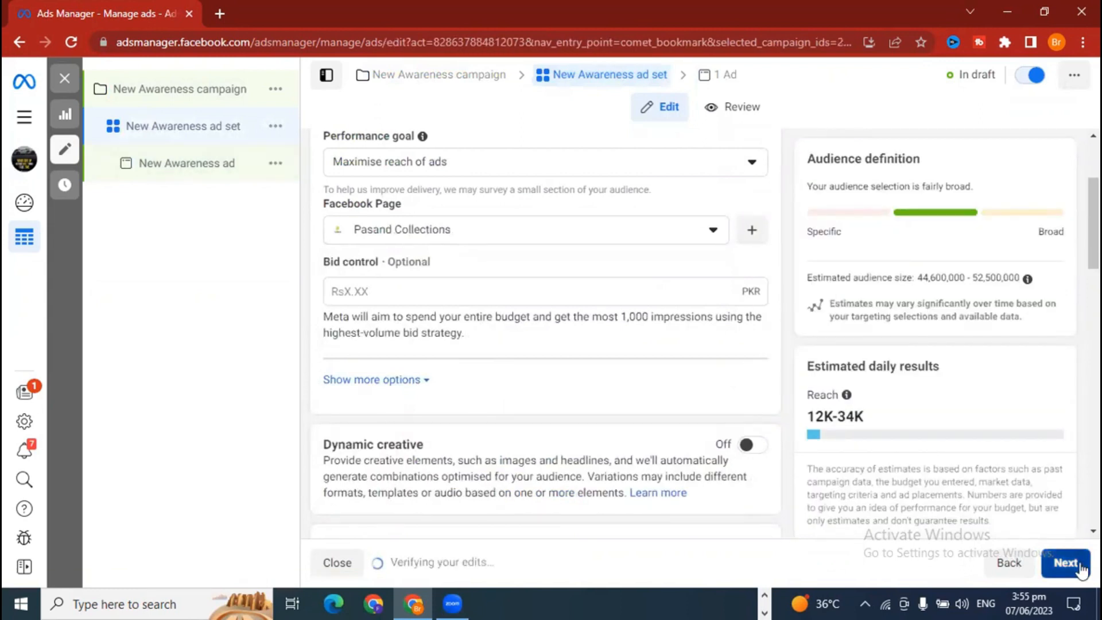
scroll(654, 435, "down", 5)
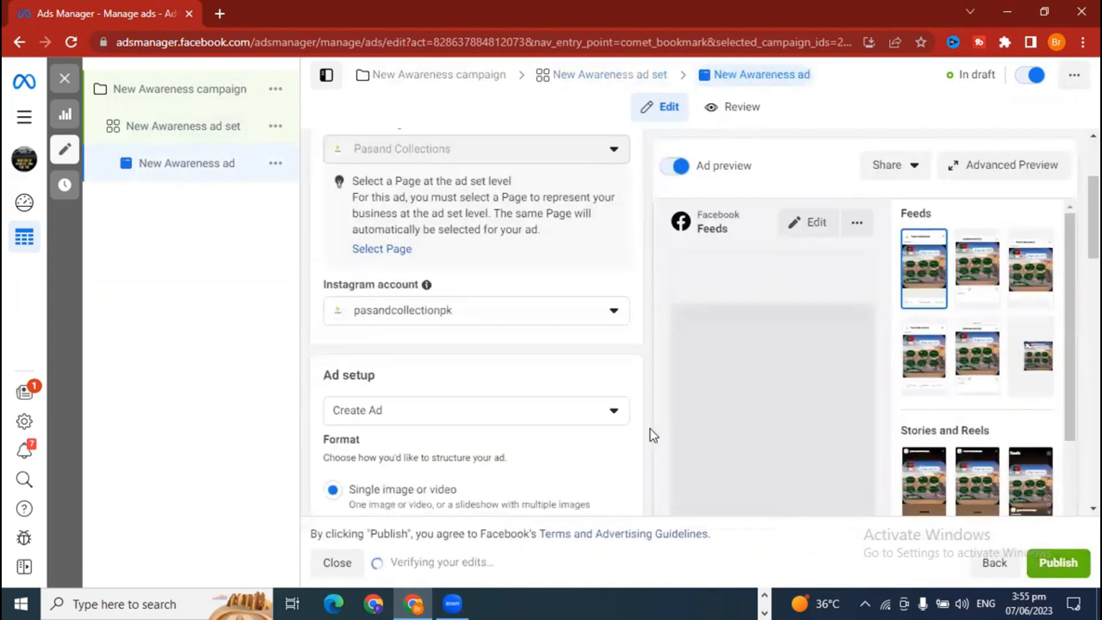
left_click(594, 250)
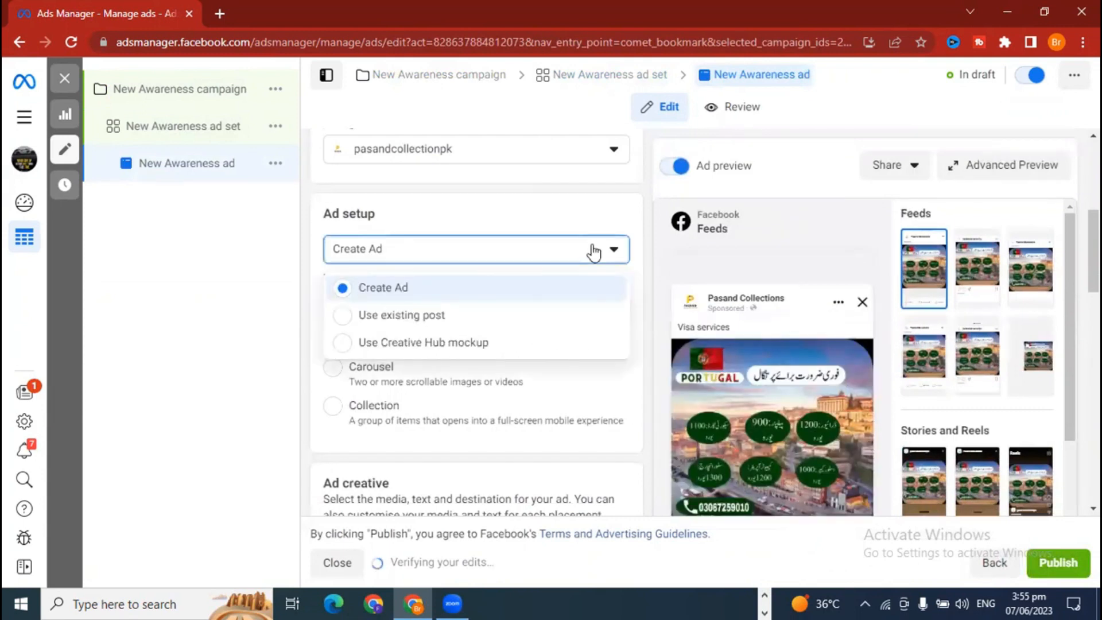
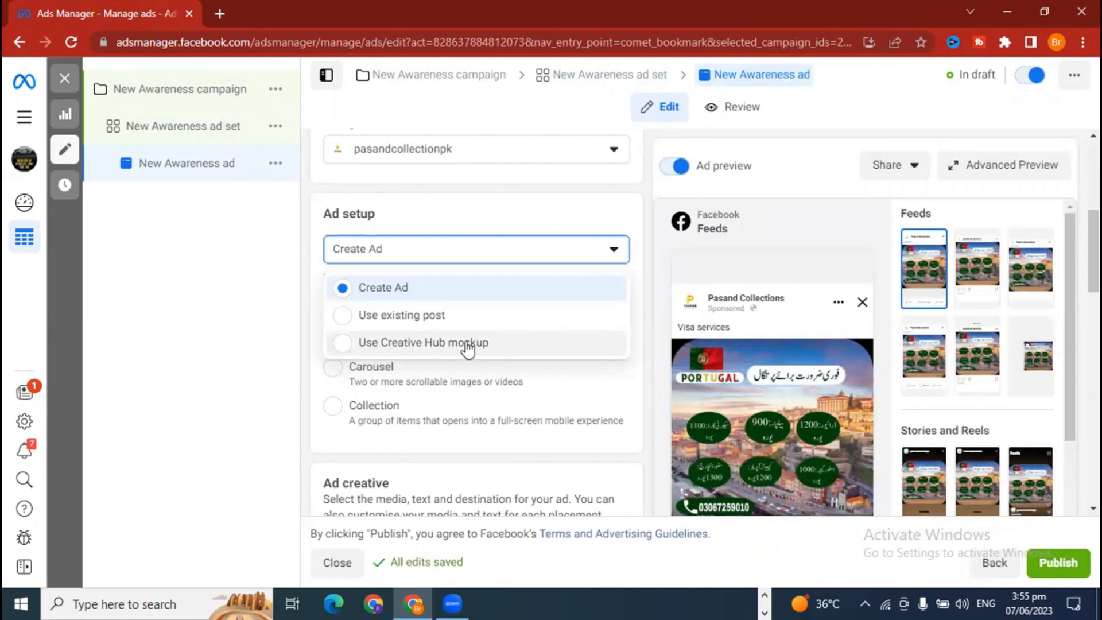
left_click(301, 308)
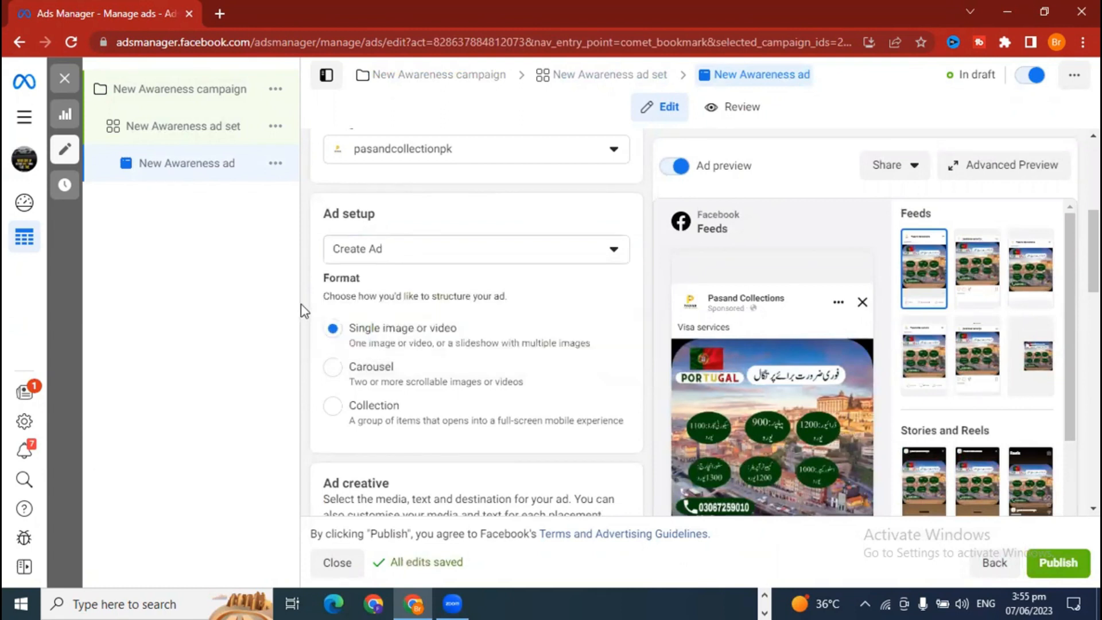
Switch the awareness ad's format to Carousel and add the 940 × 788 WhatsApp image from the account images as the first card.
scroll(333, 464, "down", 1)
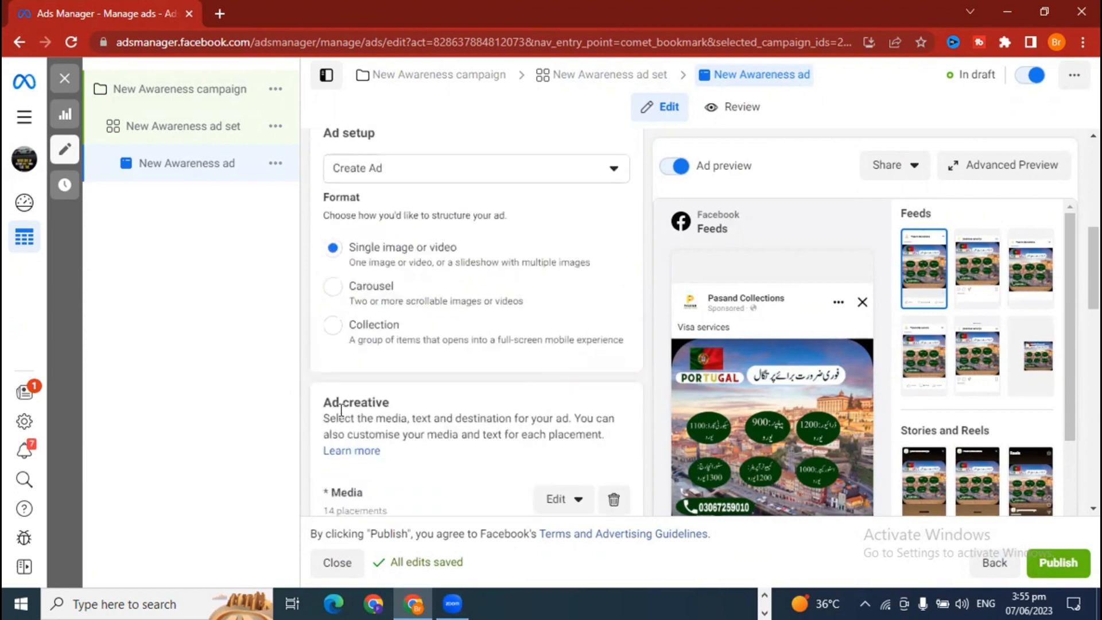
left_click(333, 287)
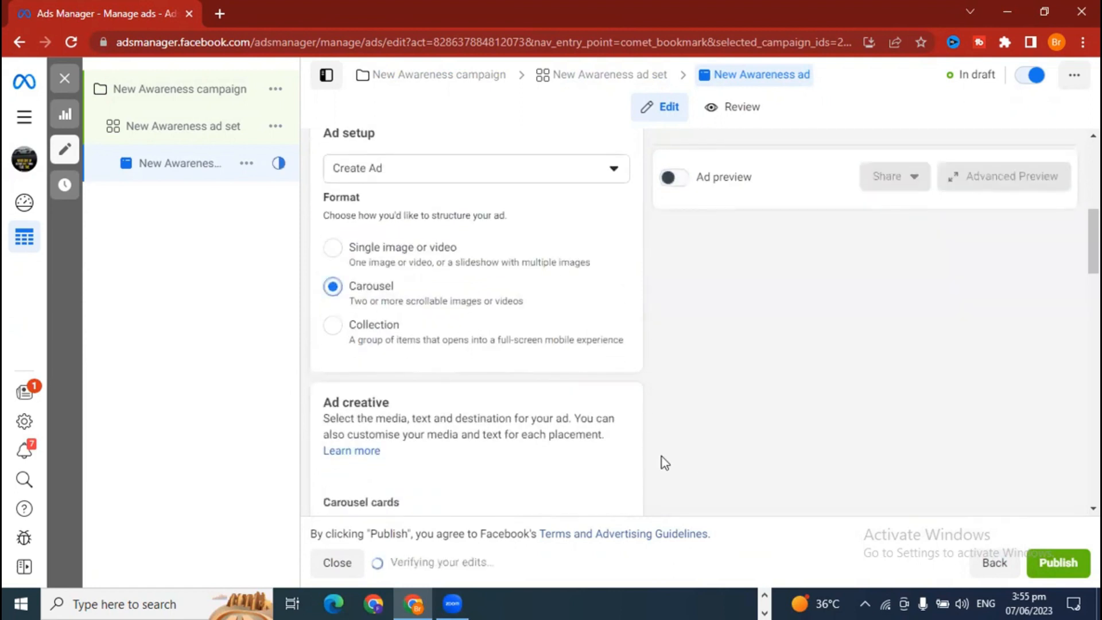
scroll(660, 459, "down", 4)
left_click(363, 285)
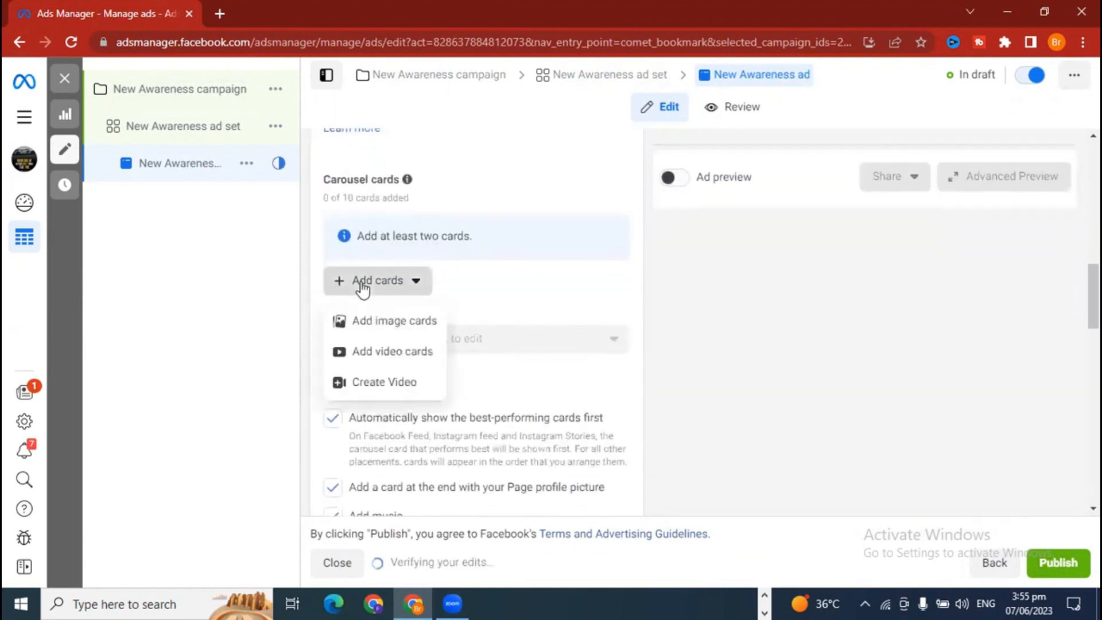
left_click(380, 322)
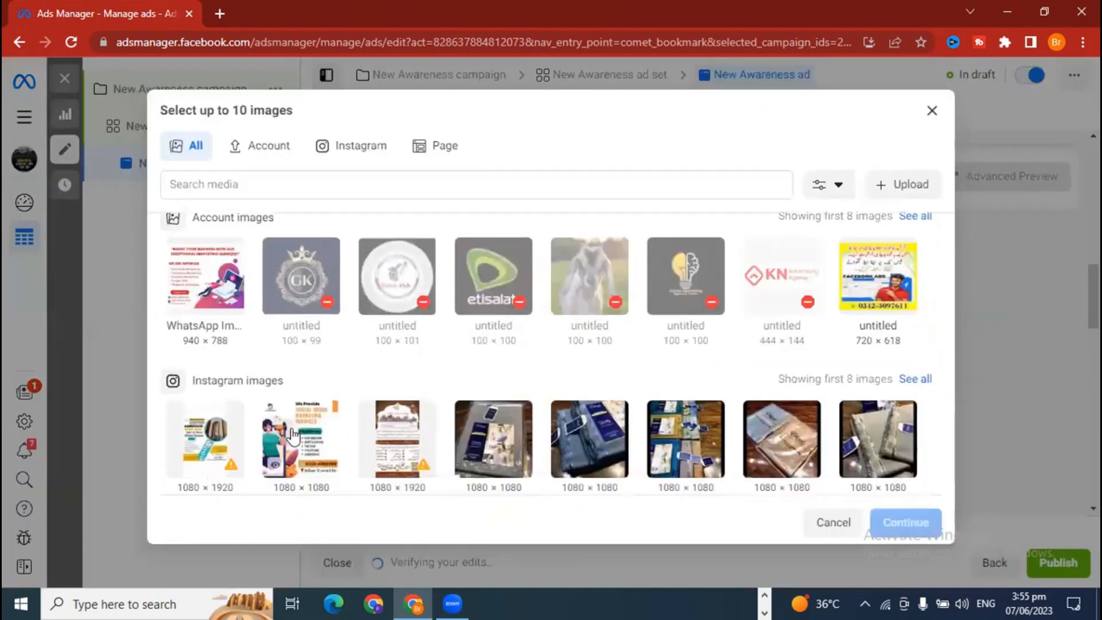
left_click(228, 338)
left_click(914, 523)
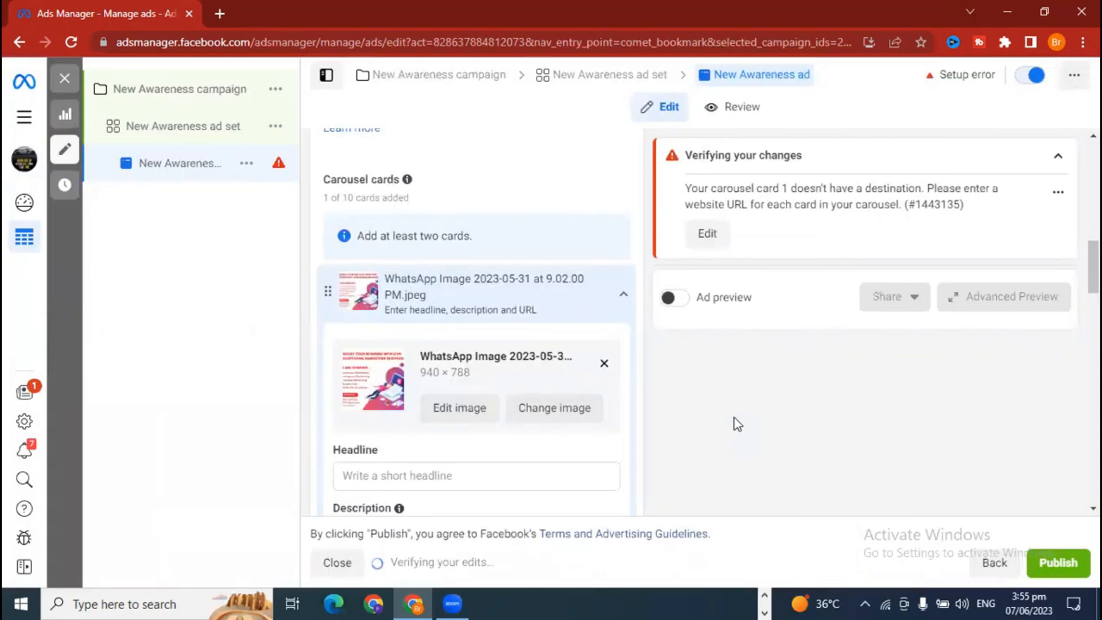
scroll(738, 425, "down", 3)
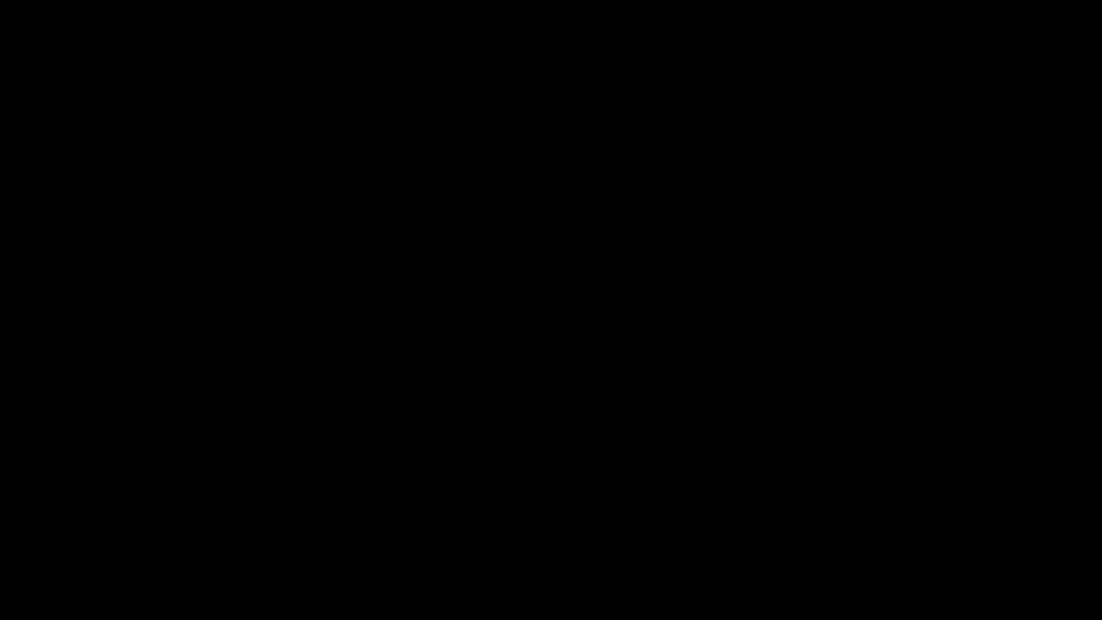
scroll(738, 425, "down", 2)
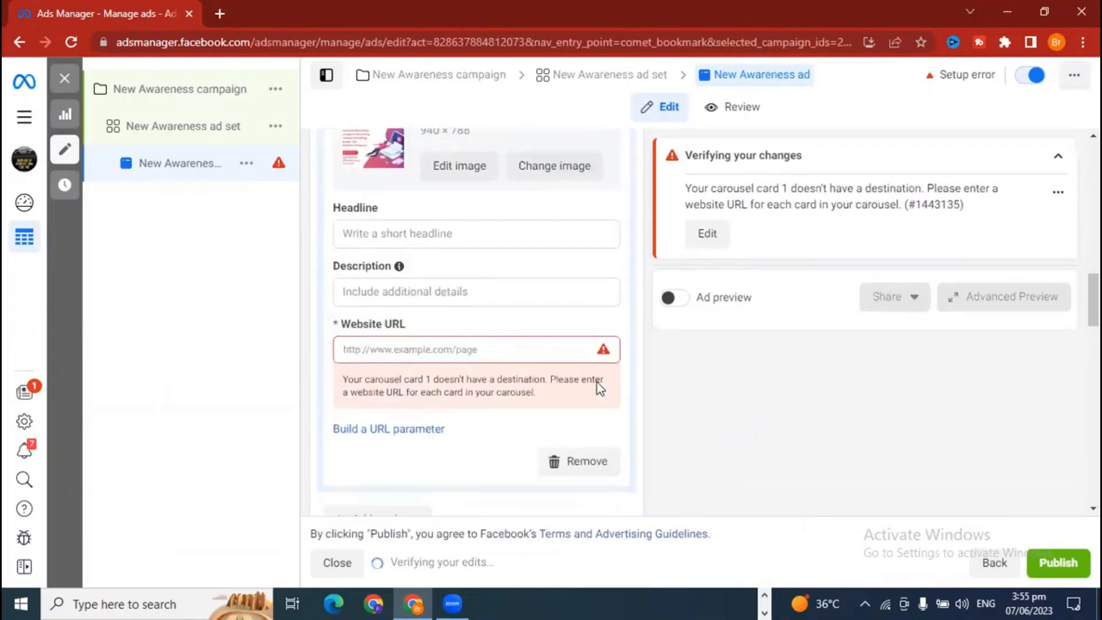
left_click(410, 345)
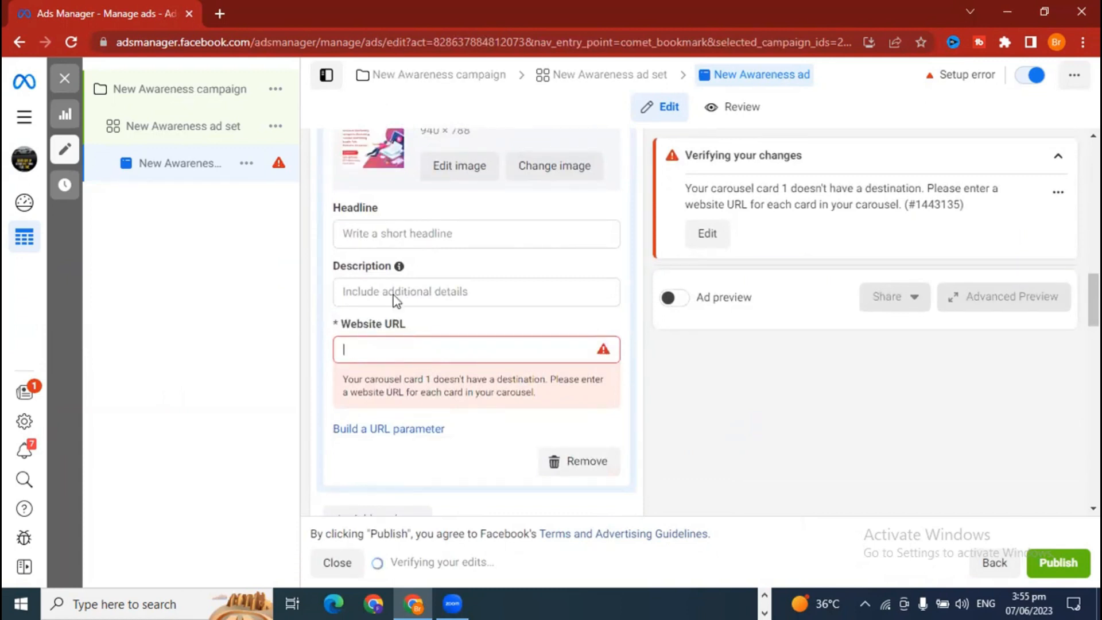
left_click(217, 12)
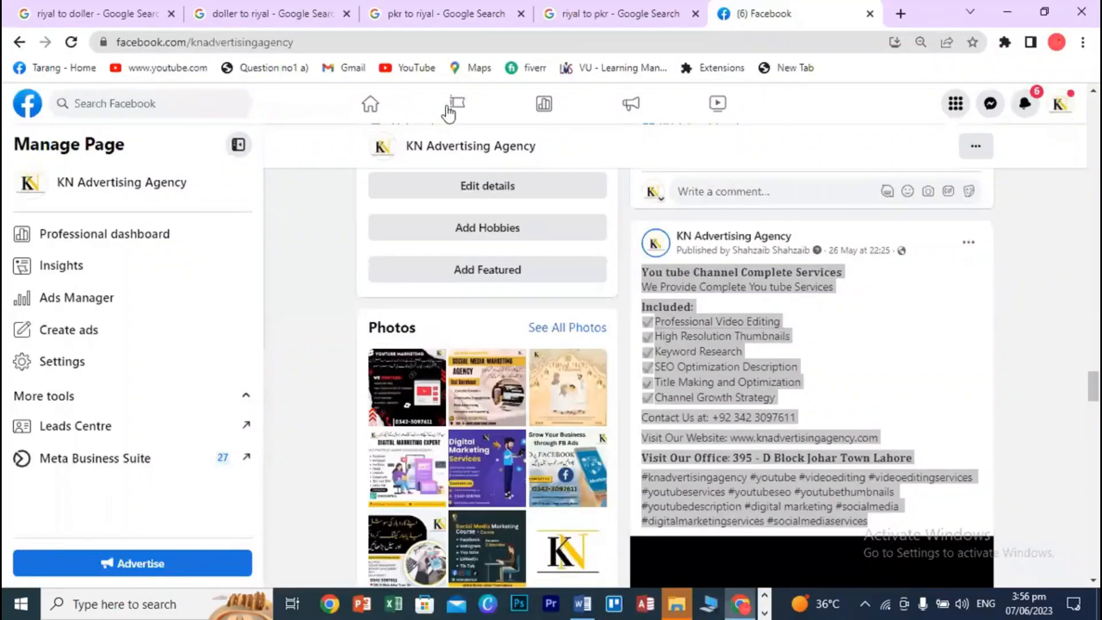
left_click(899, 14)
type("k")
key("Return")
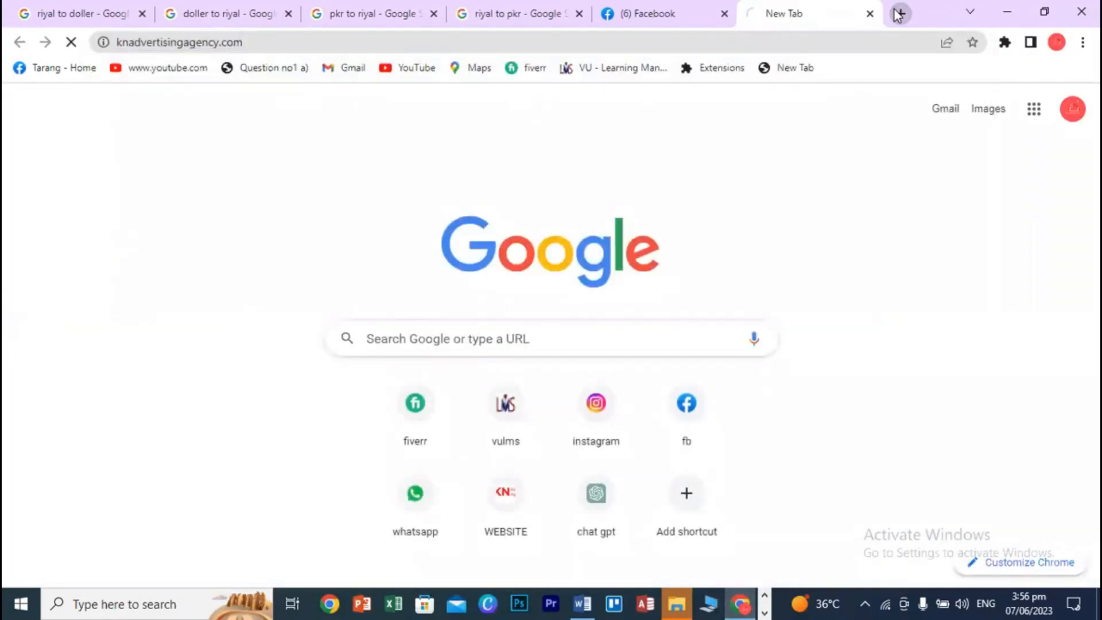
double_click(200, 46)
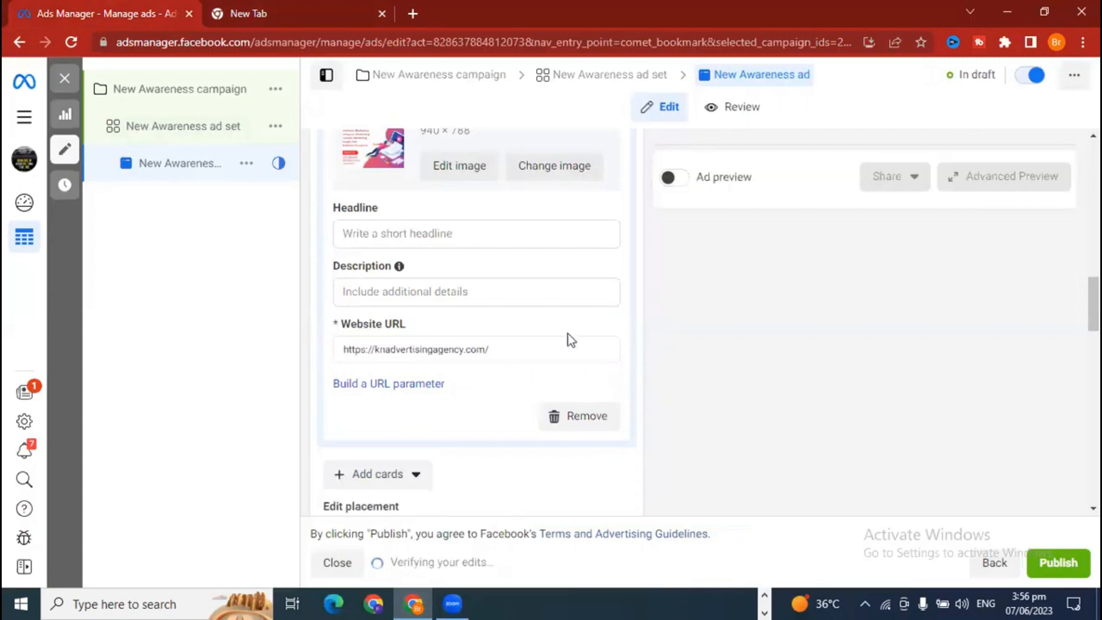
Give the first carousel card the headline "social media marketing" and the description "services", and collapse the card.
left_click(458, 233)
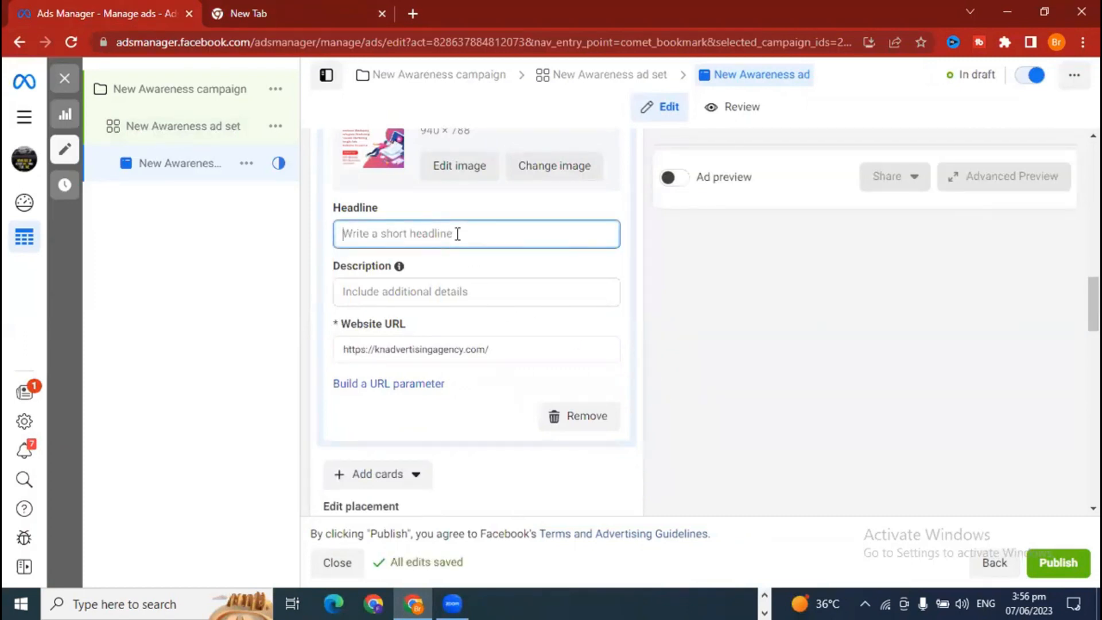
type("social media marketing")
key("Tab")
type("serv")
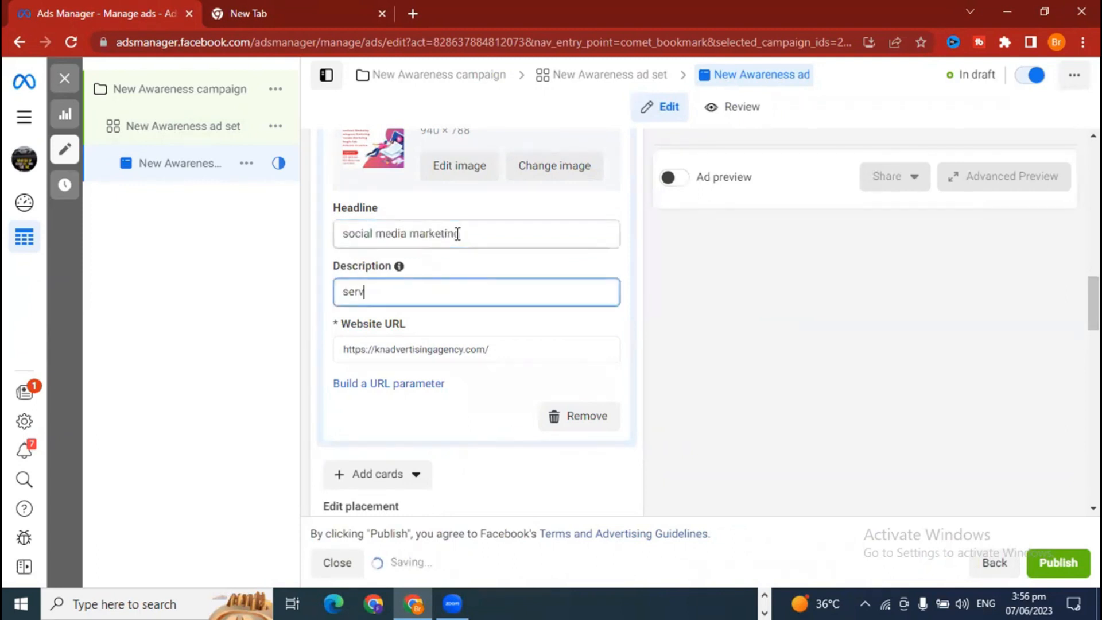
type("ices")
left_click(302, 296)
scroll(666, 372, "up", 1)
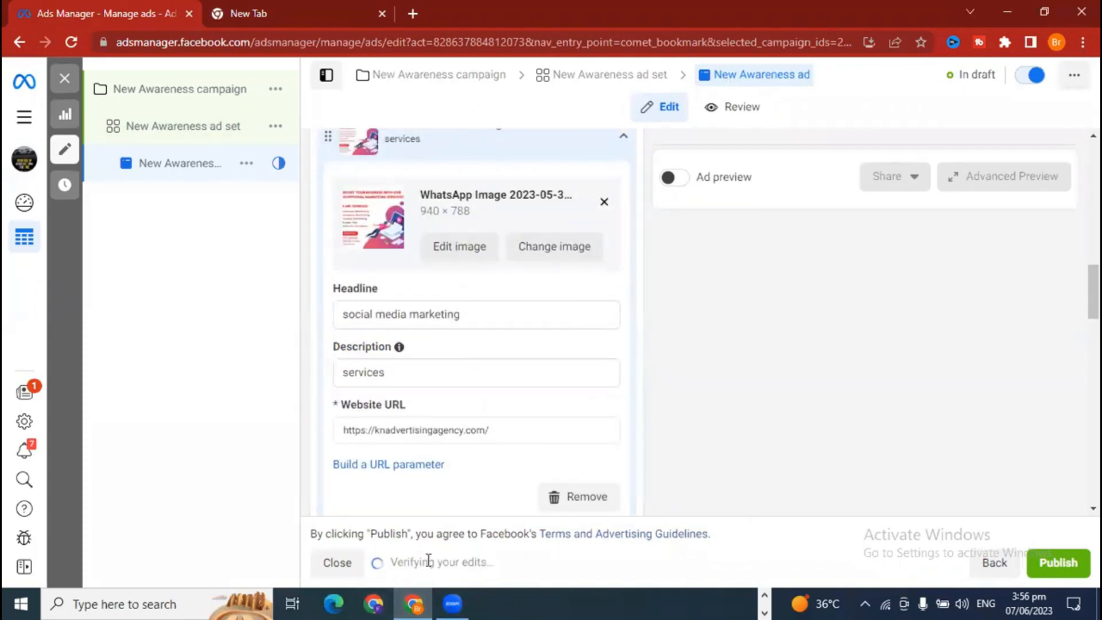
scroll(672, 321, "up", 1)
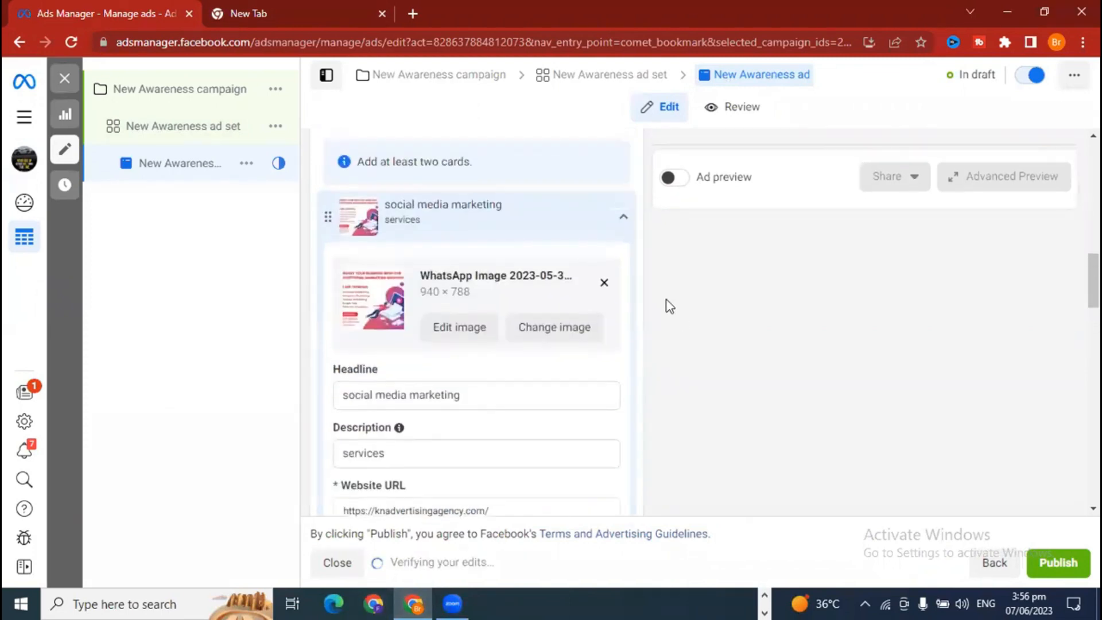
left_click(624, 218)
Add a second image card using the first 1080 × 1920 admissions image from the Instagram images.
scroll(463, 254, "down", 1)
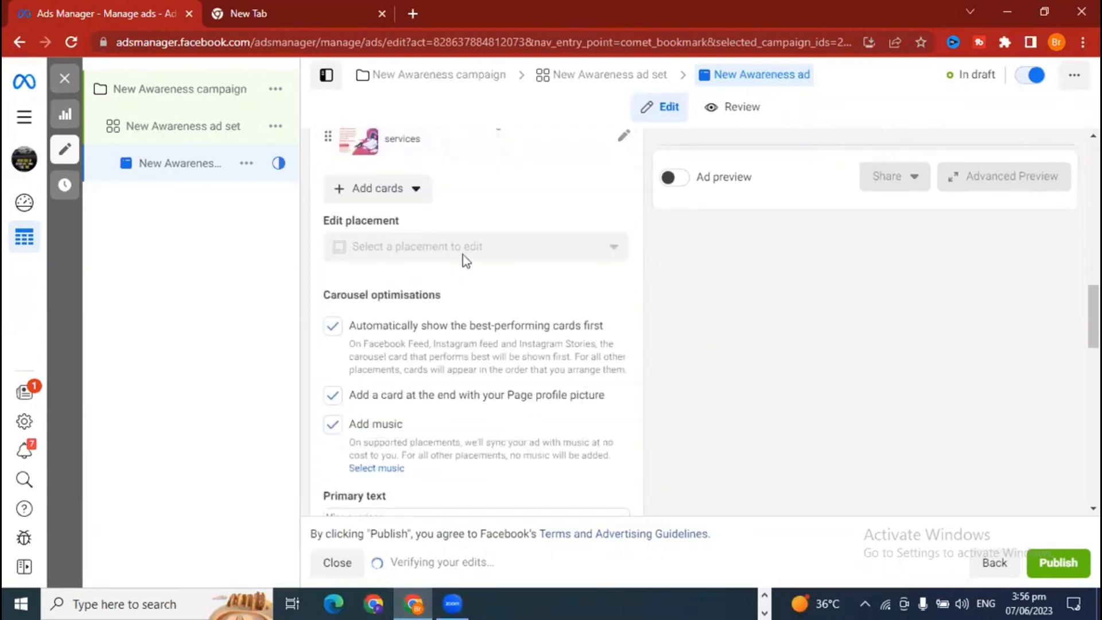
left_click(388, 192)
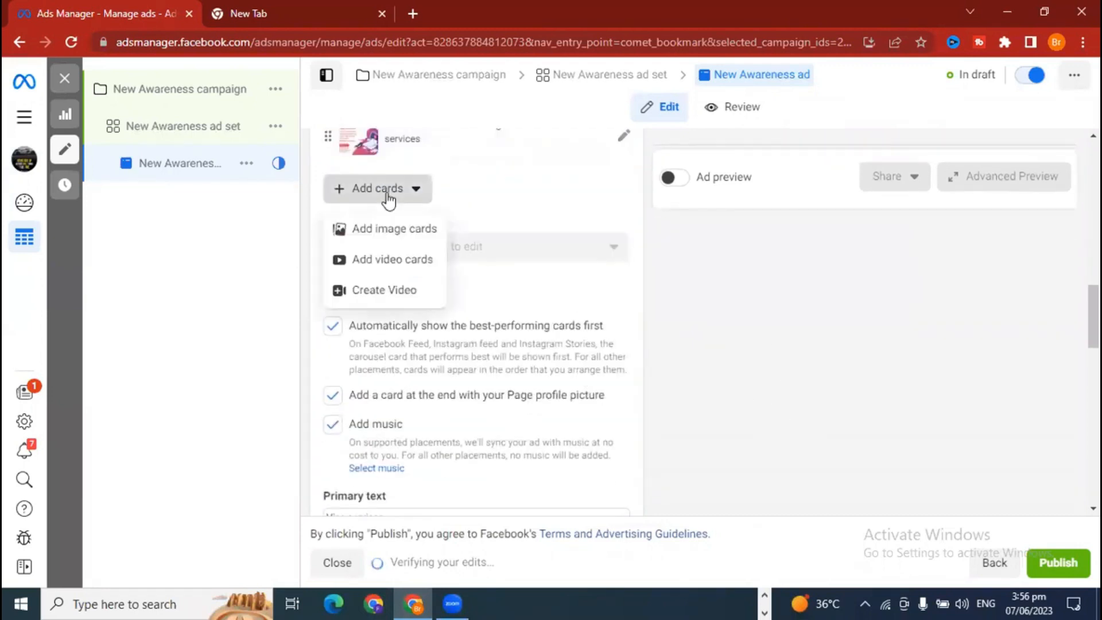
left_click(372, 229)
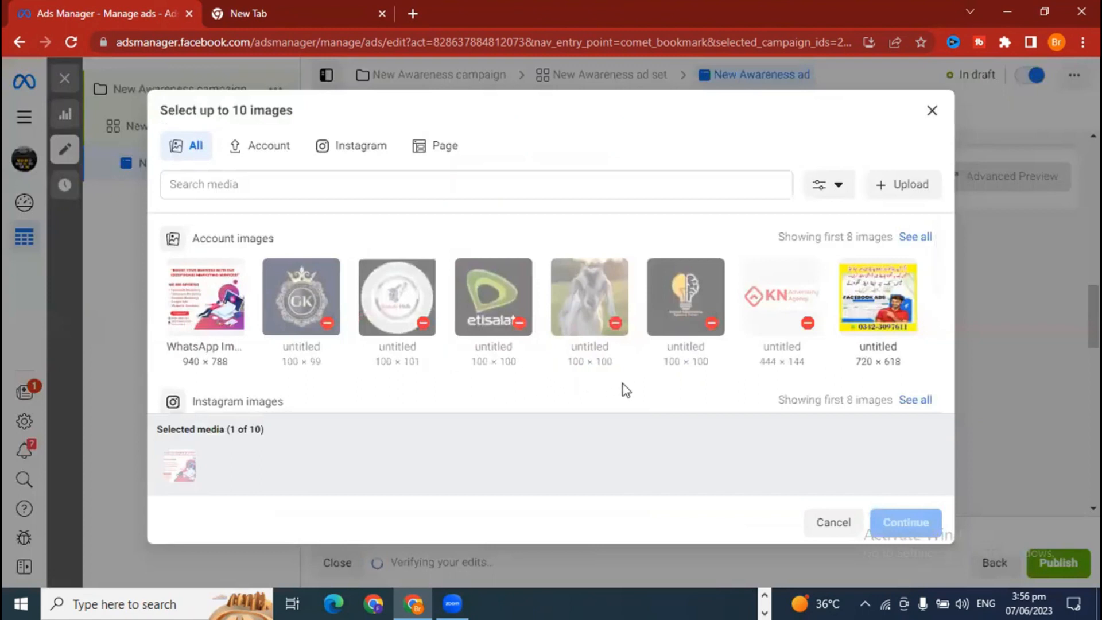
scroll(623, 385, "down", 3)
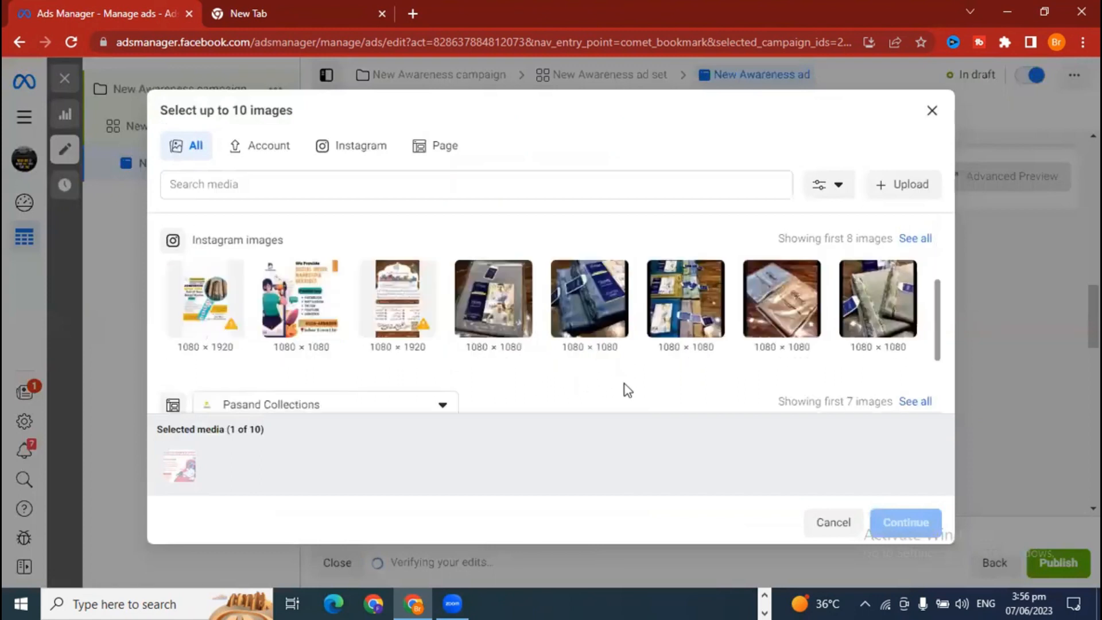
left_click(198, 304)
left_click(914, 530)
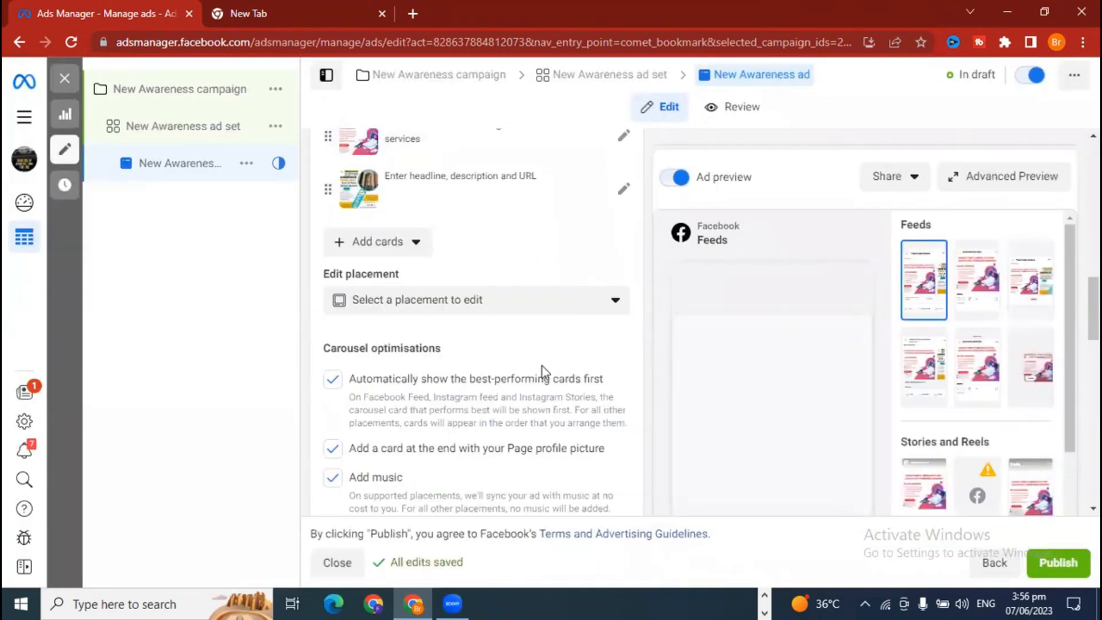
Expand the second carousel card and set its headline to "Admissions Open".
left_click(626, 195)
left_click(452, 375)
type("Admissions Open")
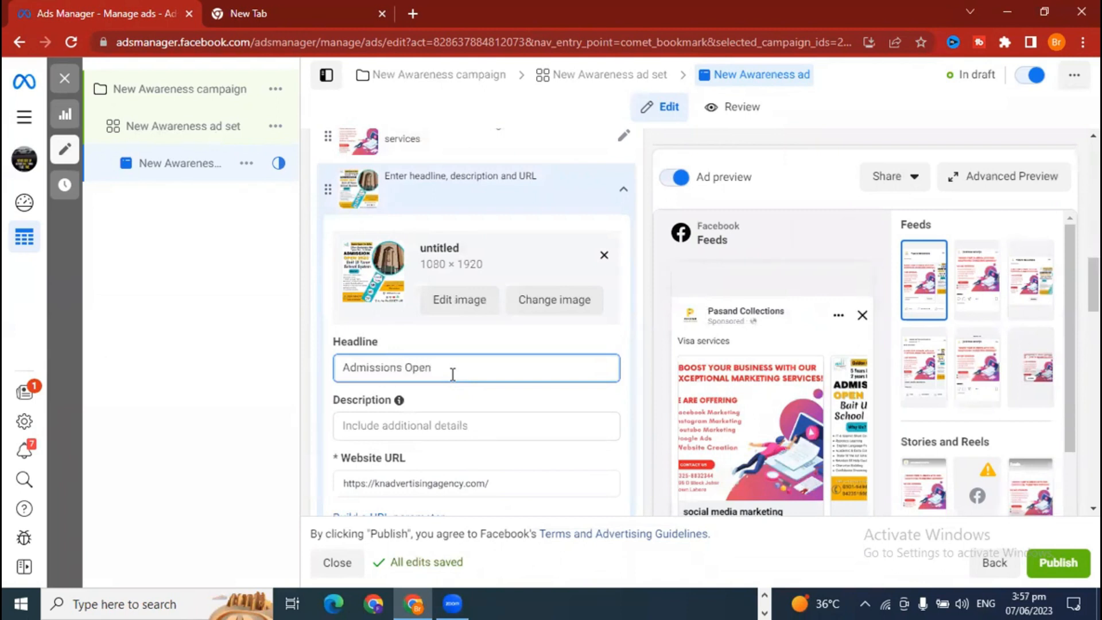
left_click(638, 414)
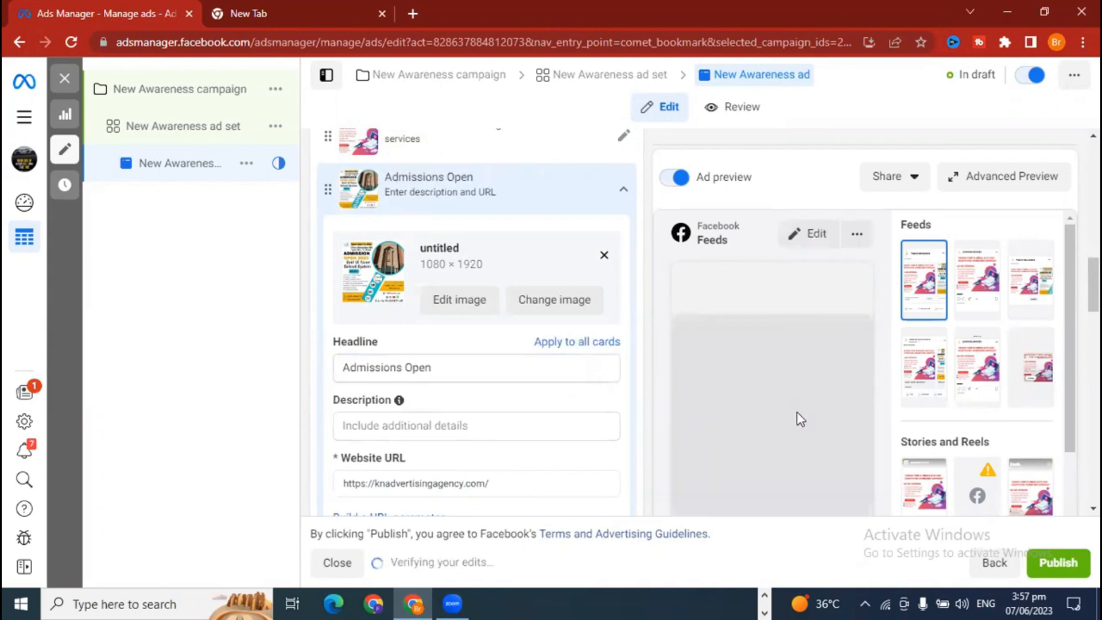
Open the advanced preview, browse back and forth through the carousel cards in the Facebook Feeds placement, and close the preview.
scroll(827, 422, "down", 2)
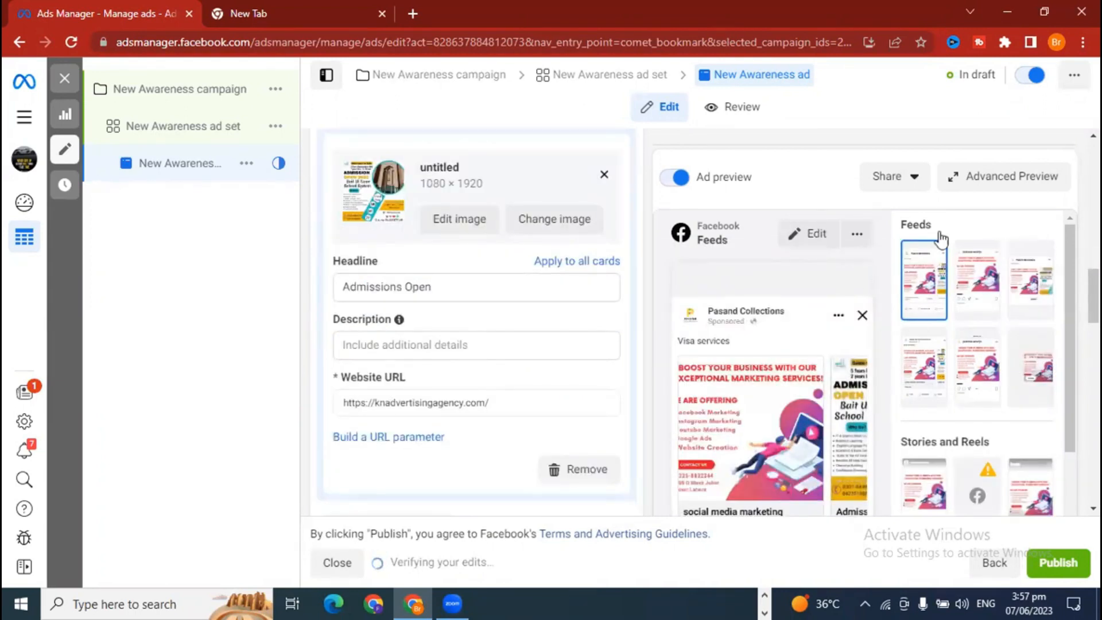
left_click(965, 179)
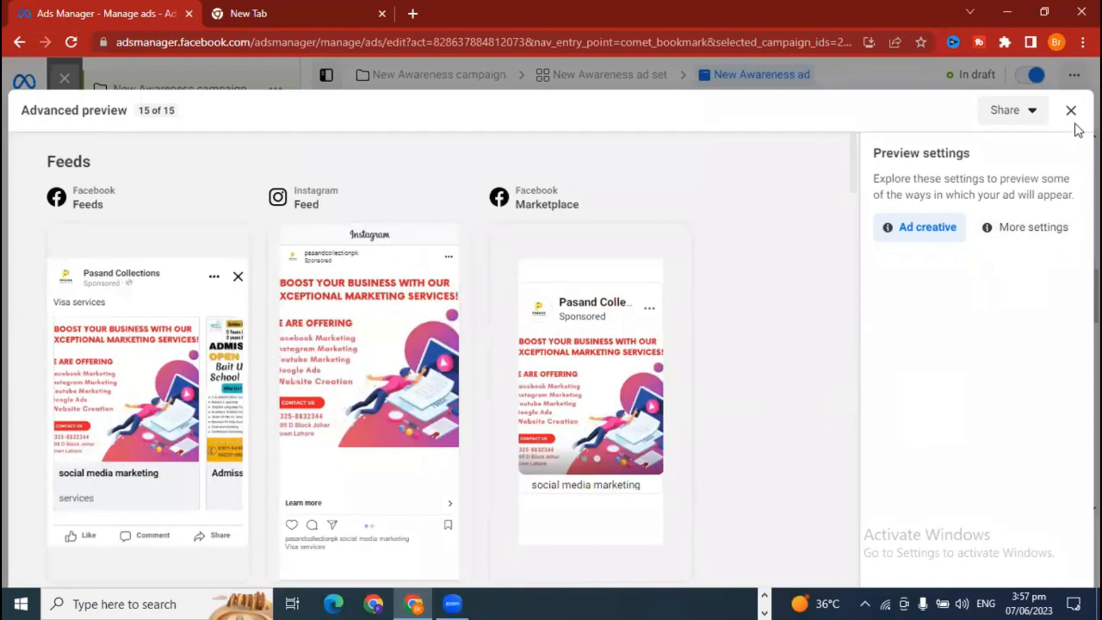
left_click(213, 396)
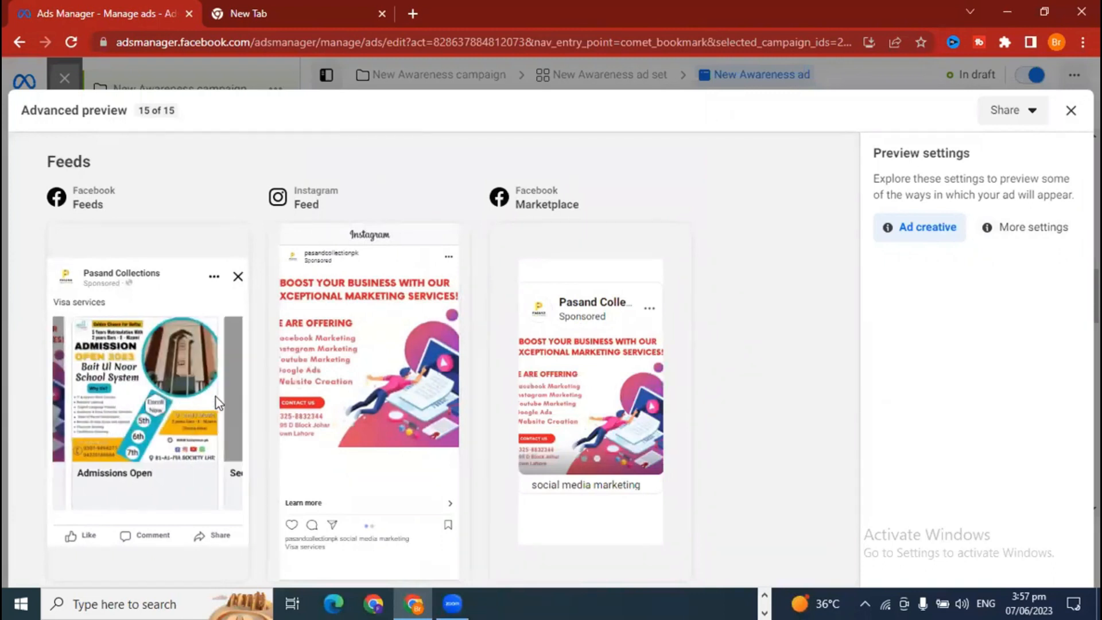
left_click(228, 418)
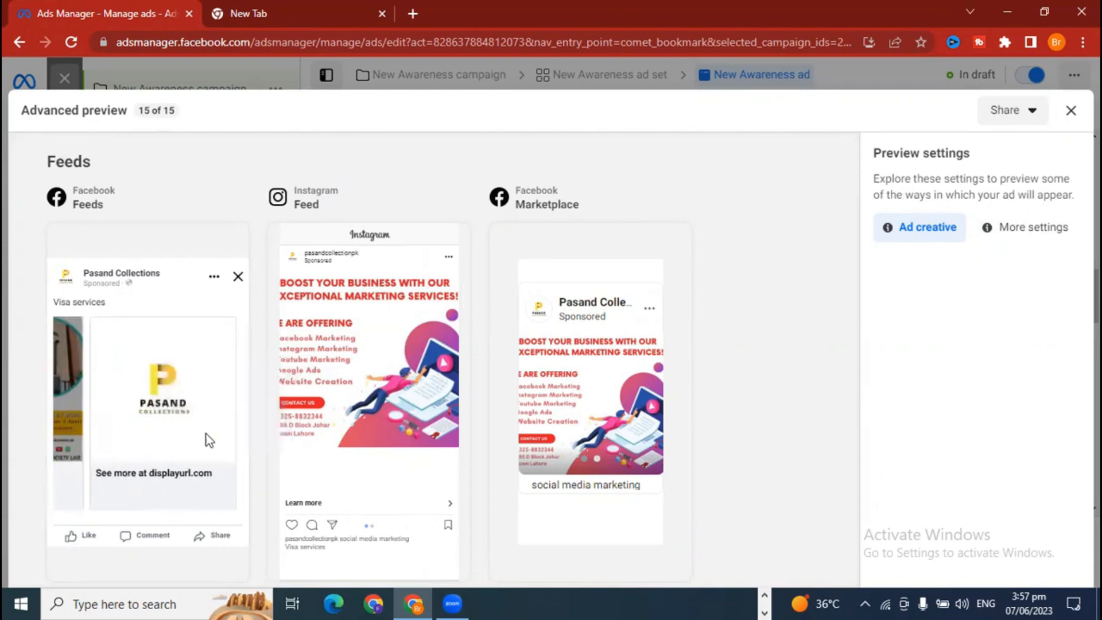
left_click(67, 416)
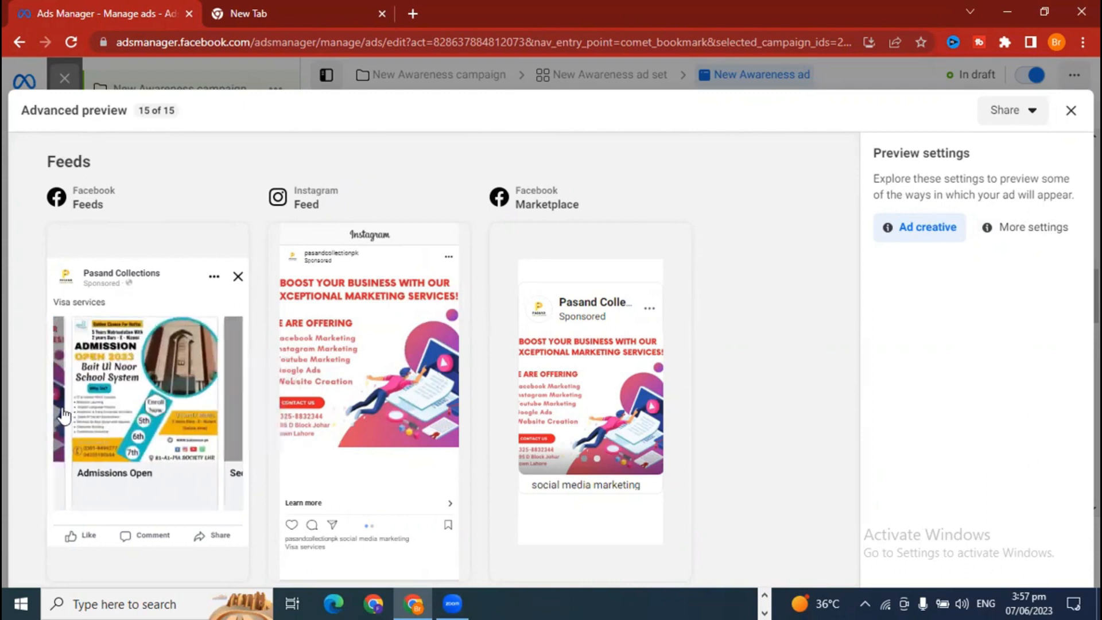
left_click(62, 413)
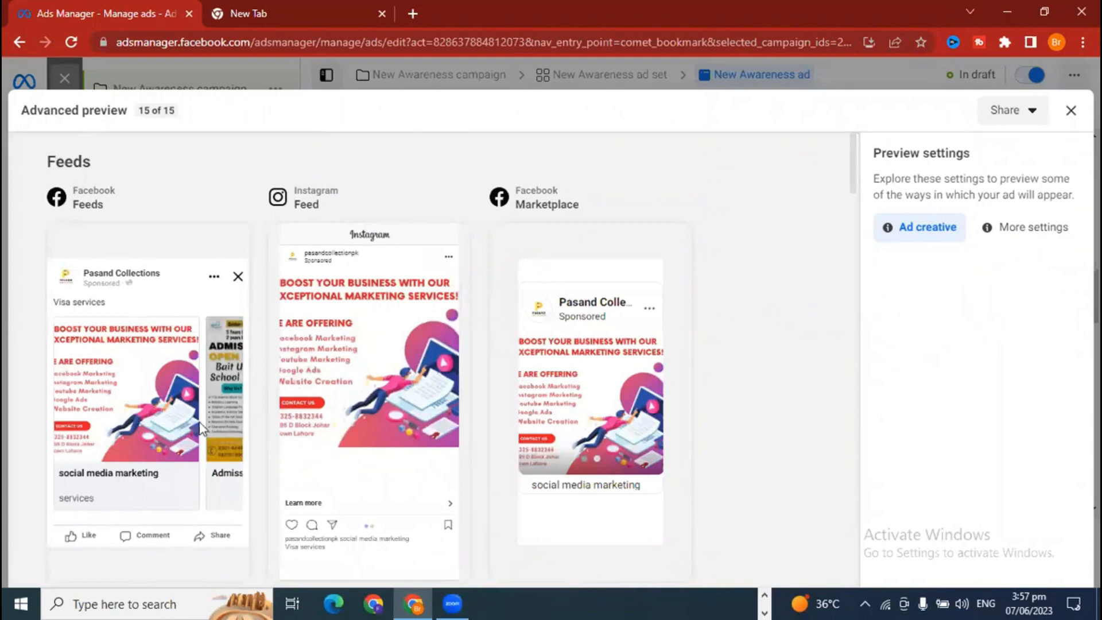
left_click(218, 427)
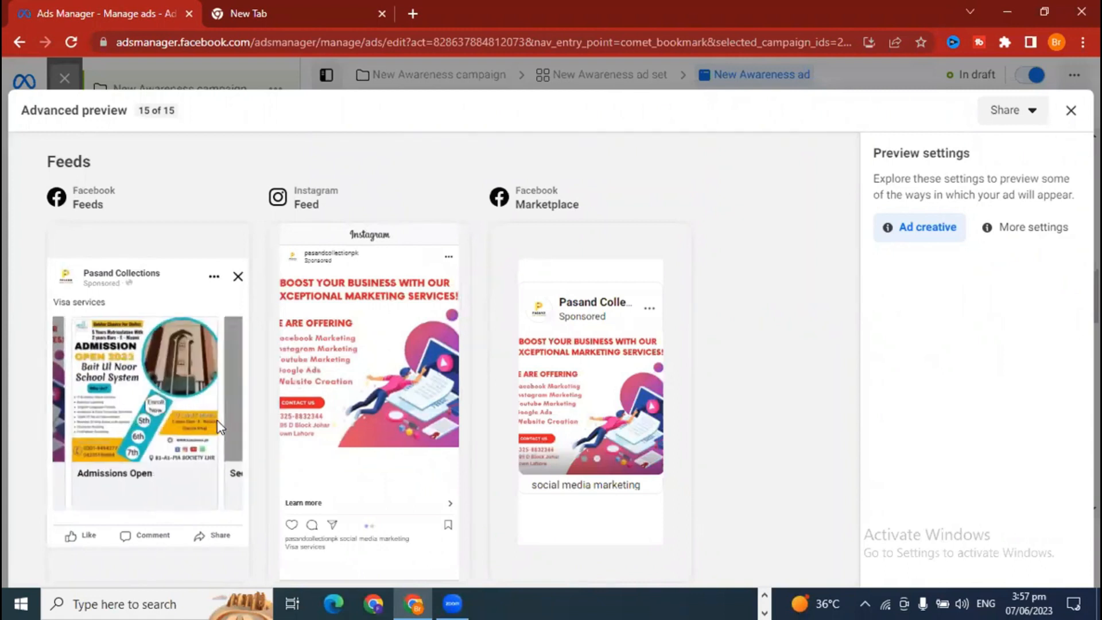
left_click(61, 396)
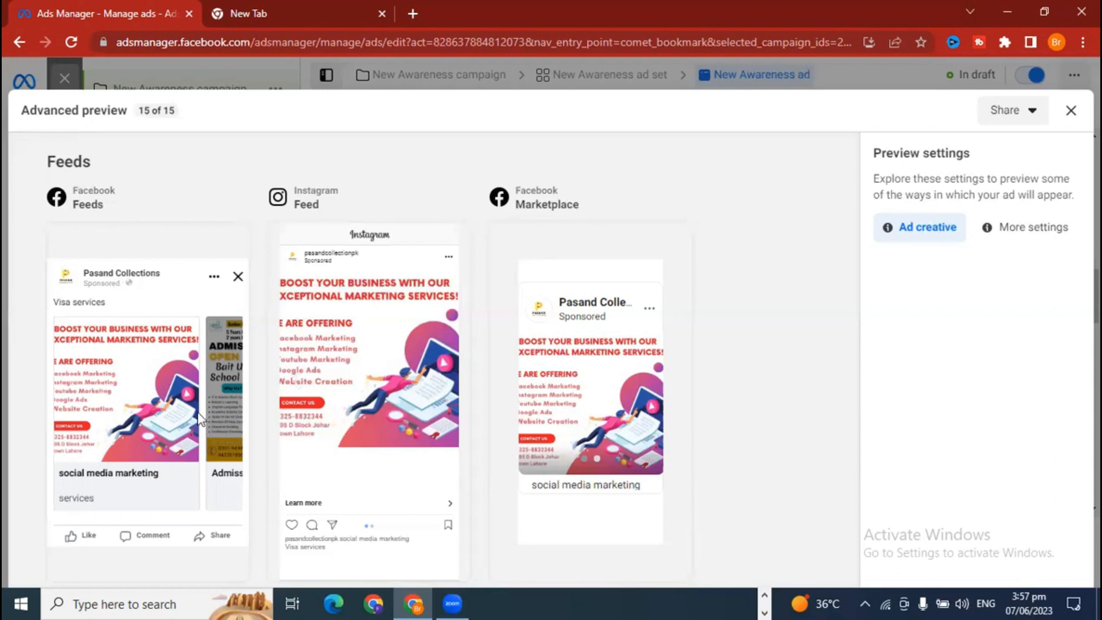
left_click(236, 429)
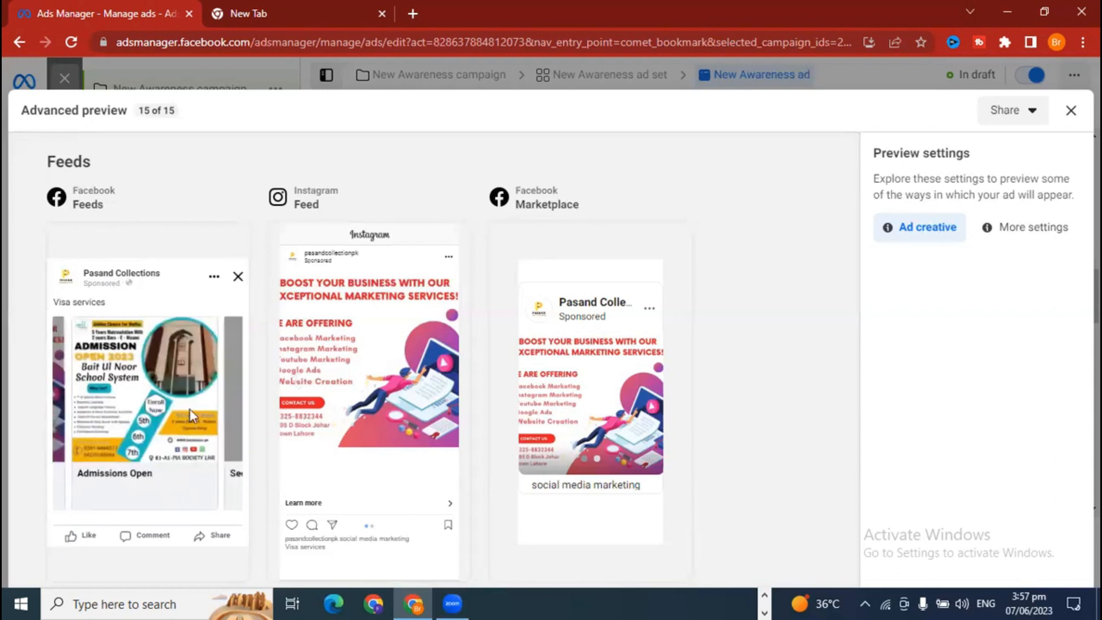
left_click(234, 426)
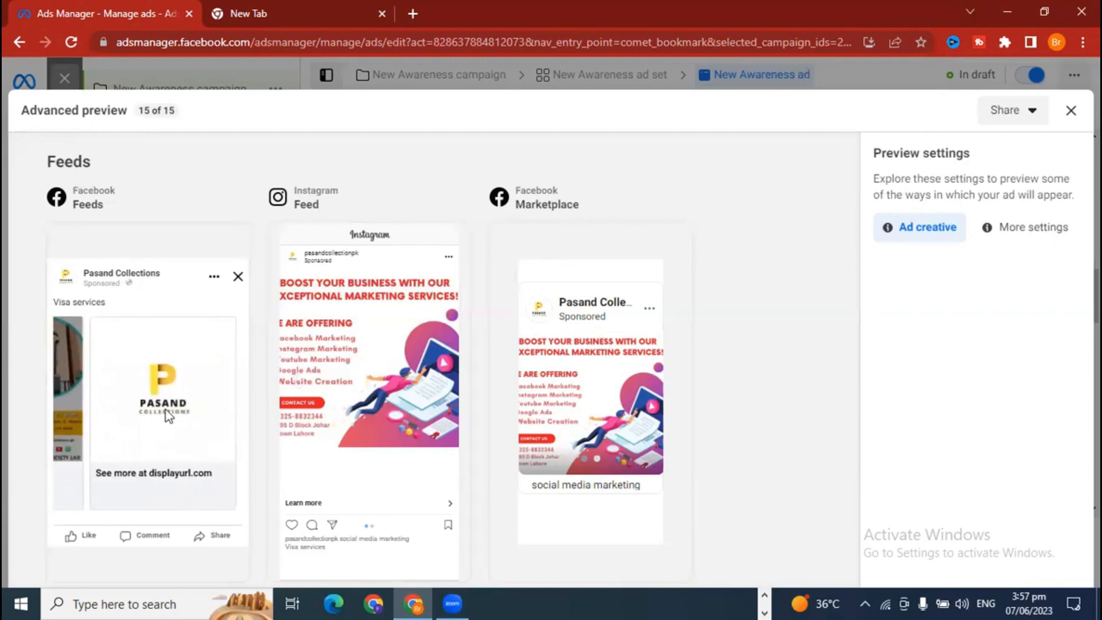
left_click(68, 411)
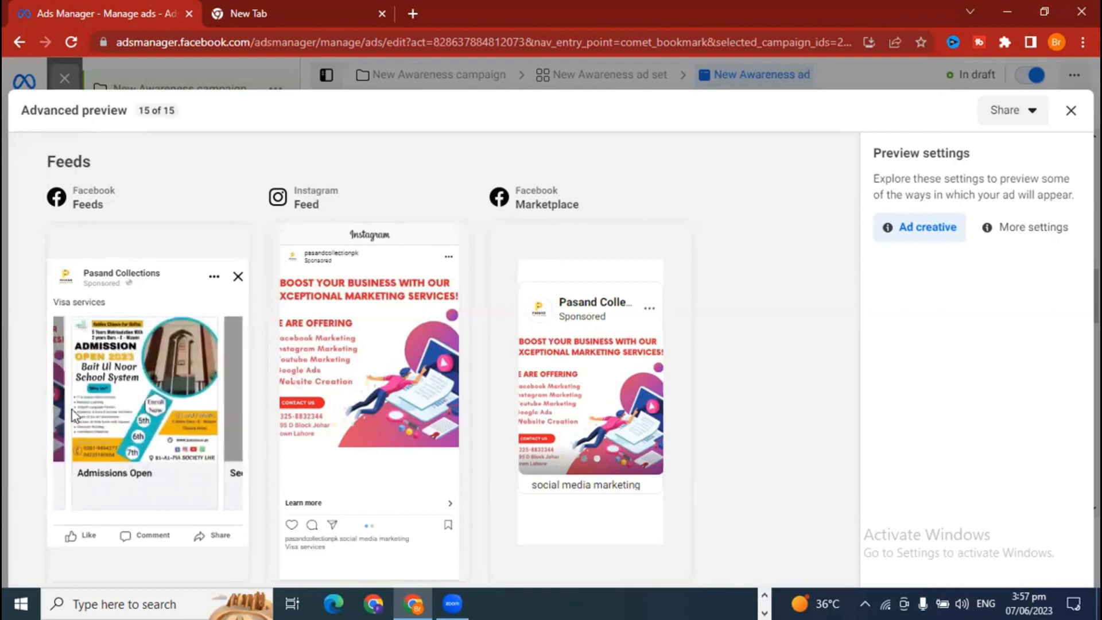
left_click(75, 411)
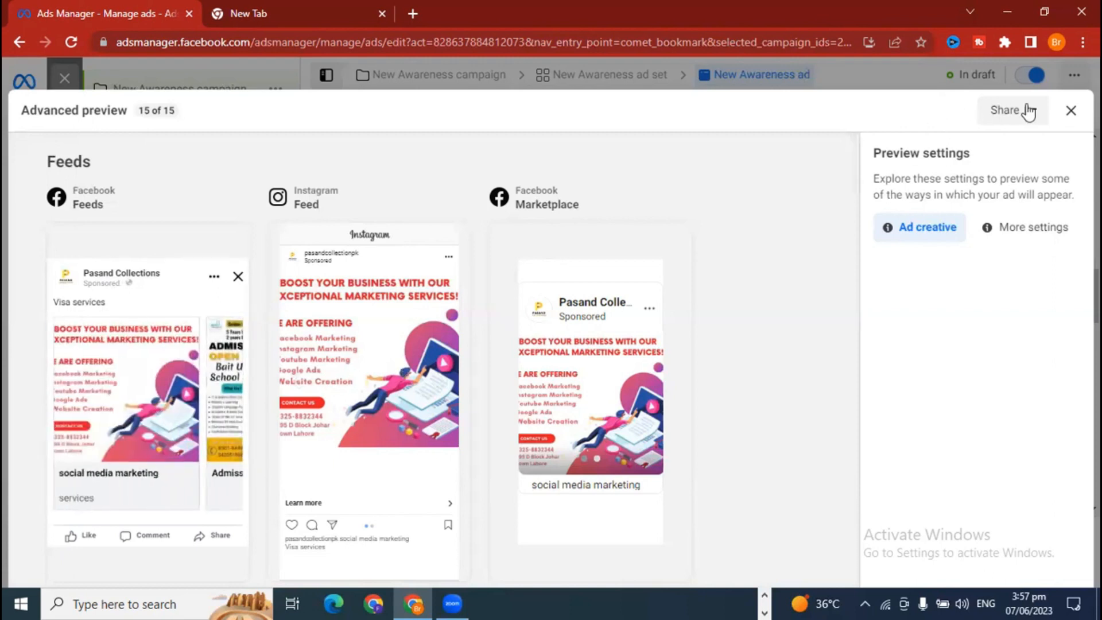
left_click(1071, 111)
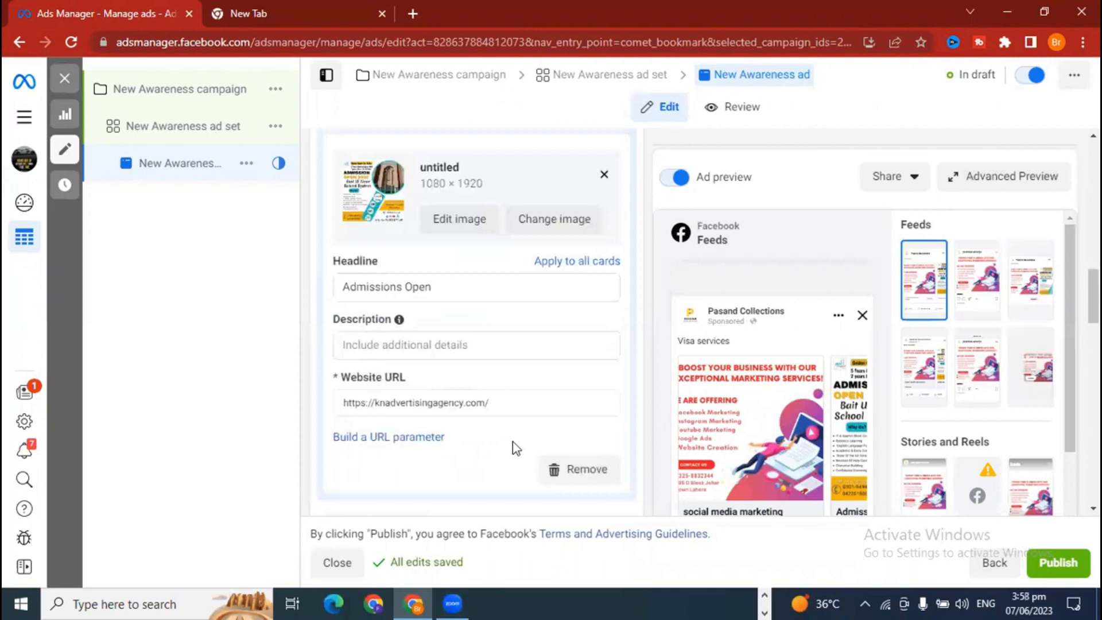
Choose a Creative Hub mockup as the ad's source, check the mockup selection for available mockups, and cancel it.
scroll(515, 448, "up", 10)
scroll(516, 442, "up", 5)
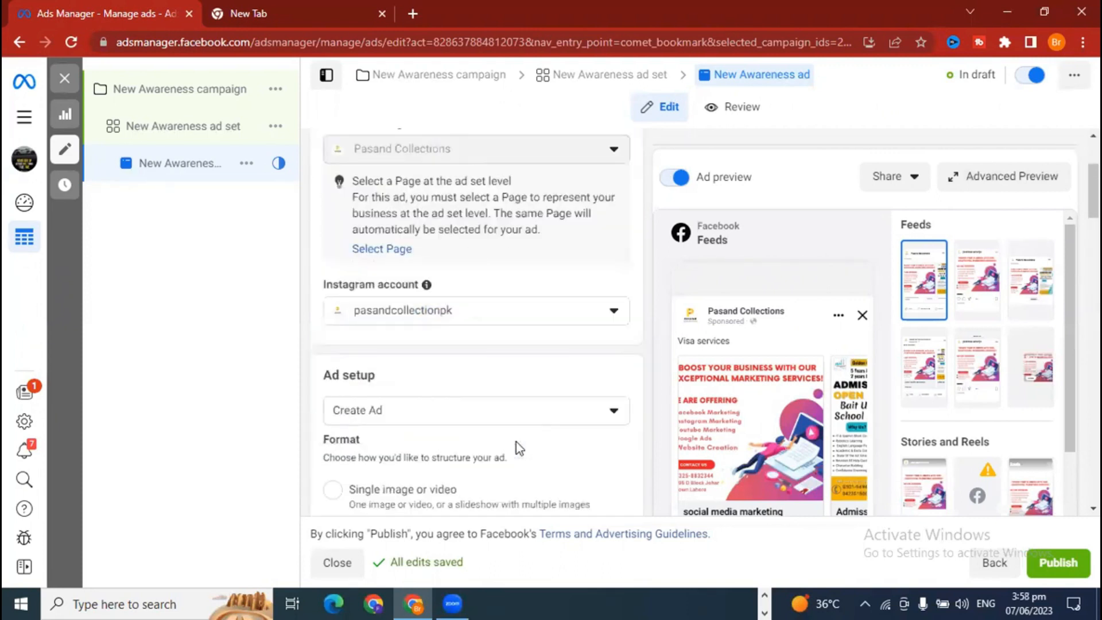
scroll(515, 442, "down", 2)
left_click(433, 342)
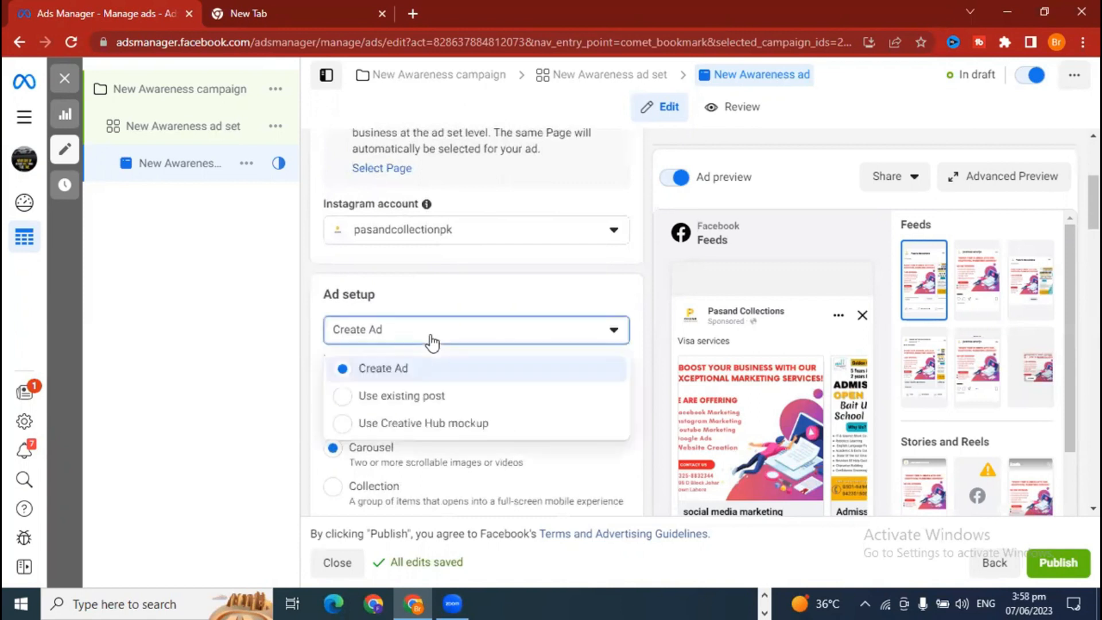
left_click(410, 425)
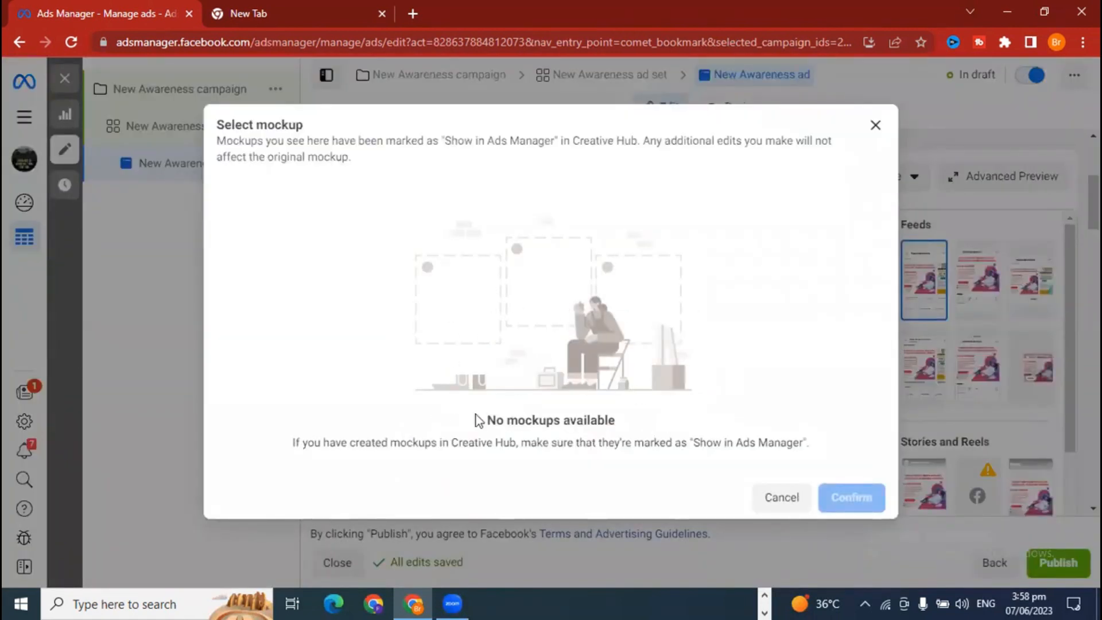
left_click_drag(487, 420, 635, 438)
left_click(622, 429)
left_click(783, 498)
scroll(536, 424, "up", 1)
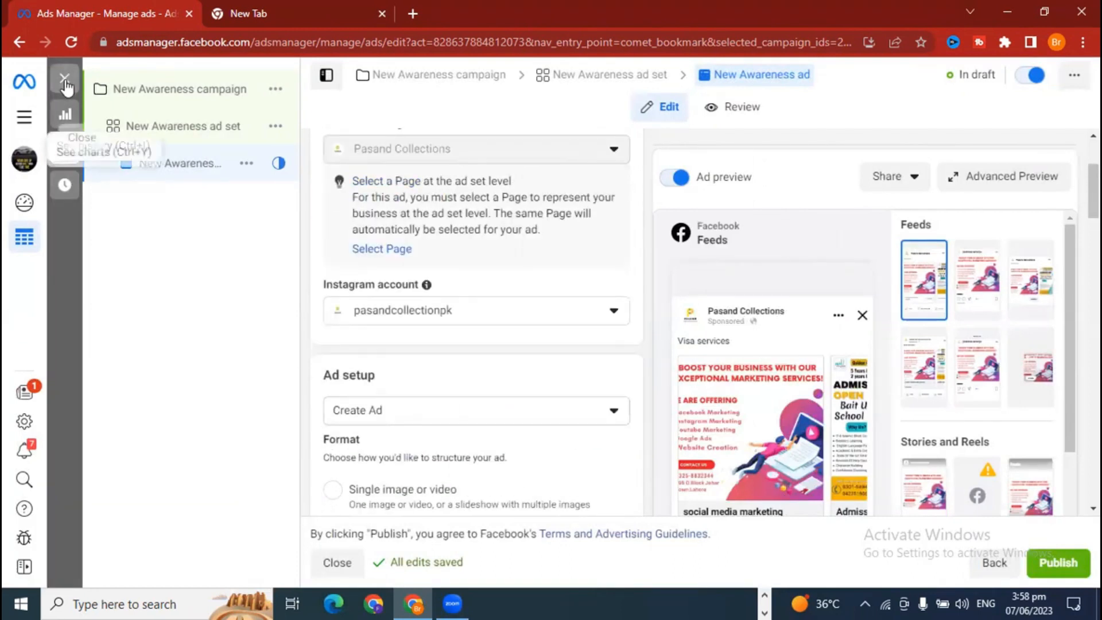
Switch to a new Chrome window under another profile, go to Facebook, and open Ads Manager there.
left_click(768, 598)
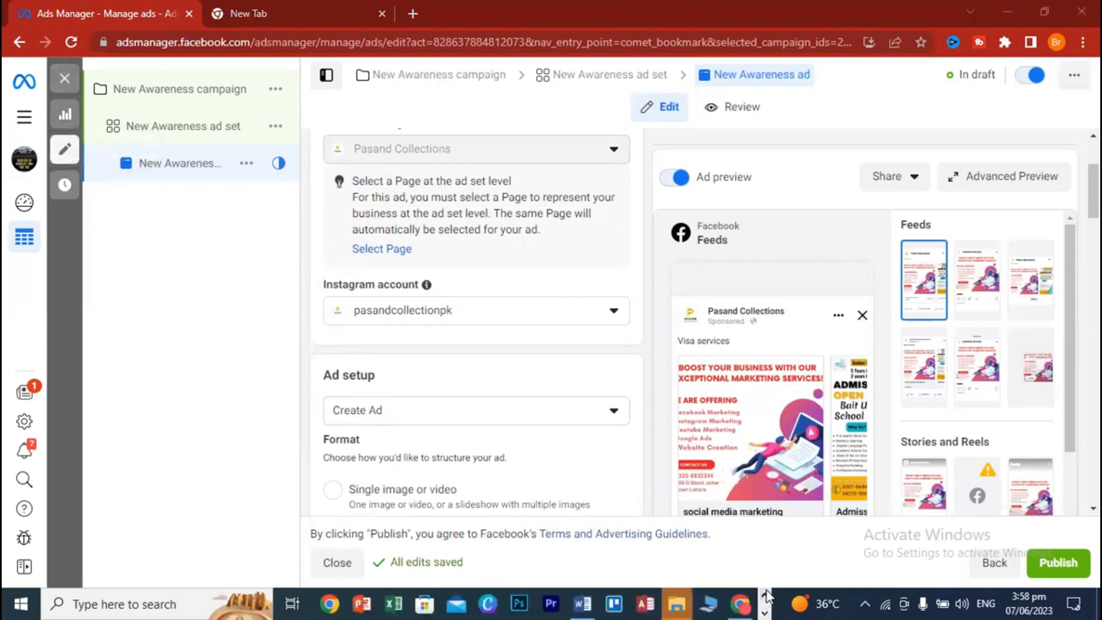
left_click(330, 602)
scroll(710, 387, "down", 5)
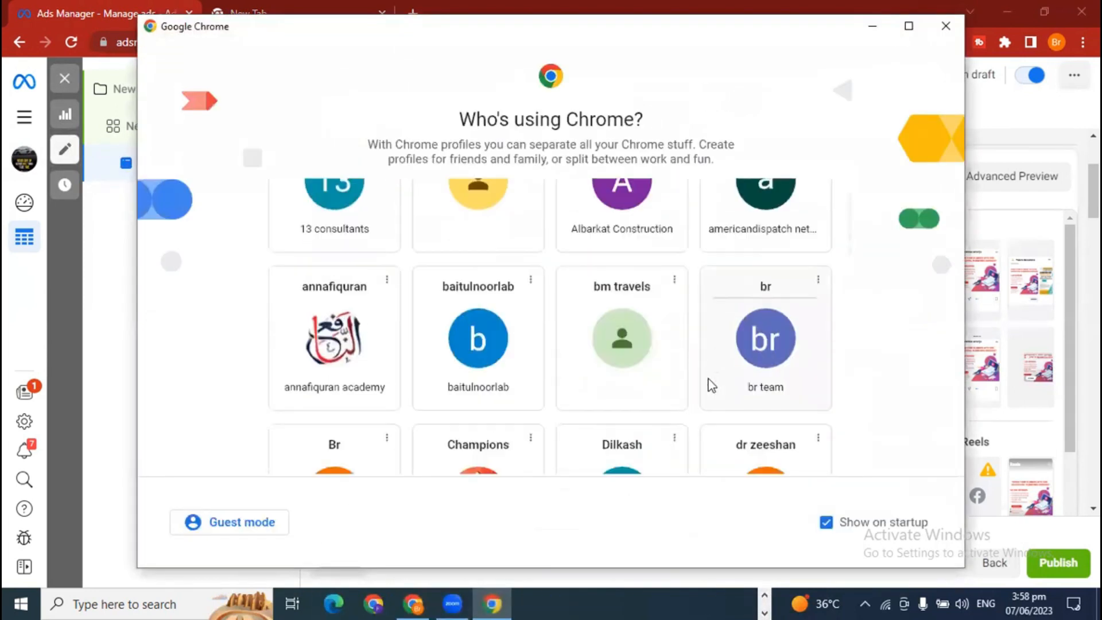
scroll(710, 386, "down", 5)
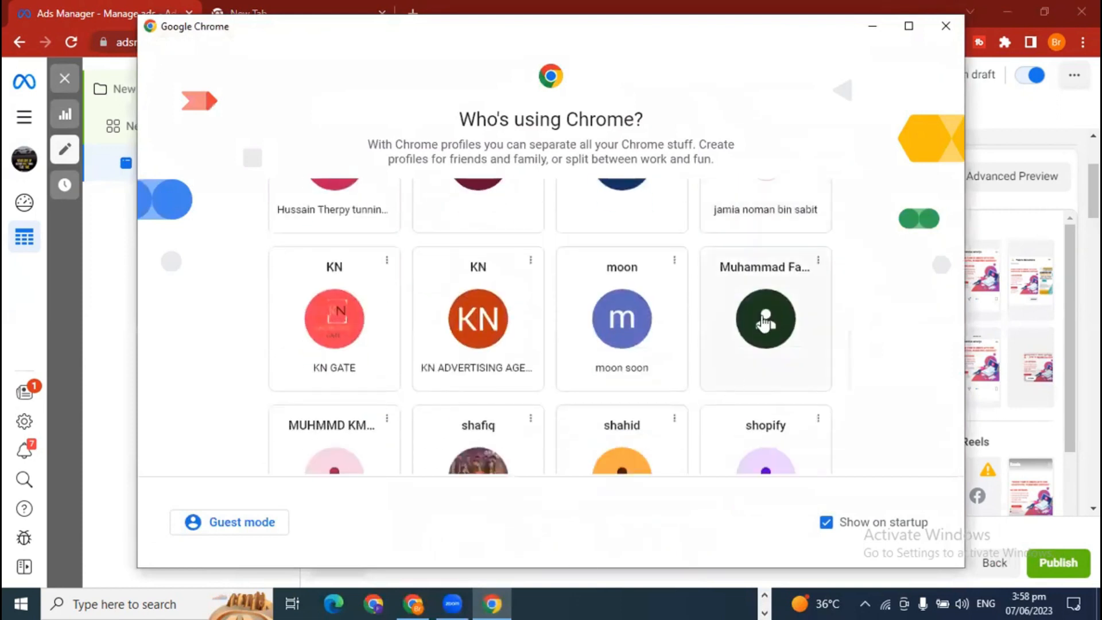
left_click(764, 321)
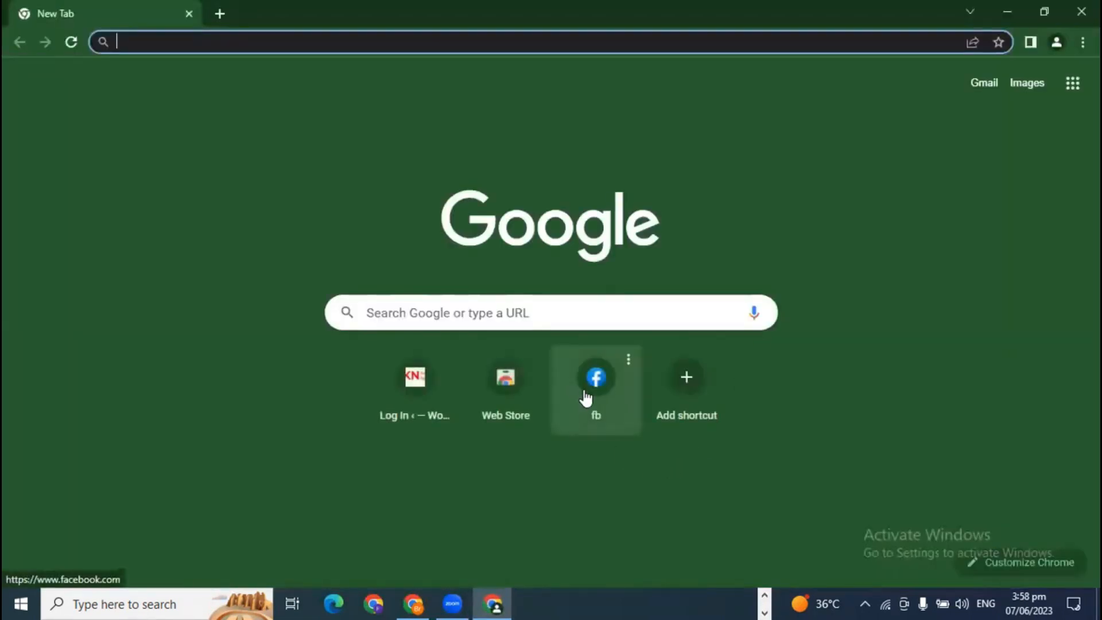
left_click(587, 393)
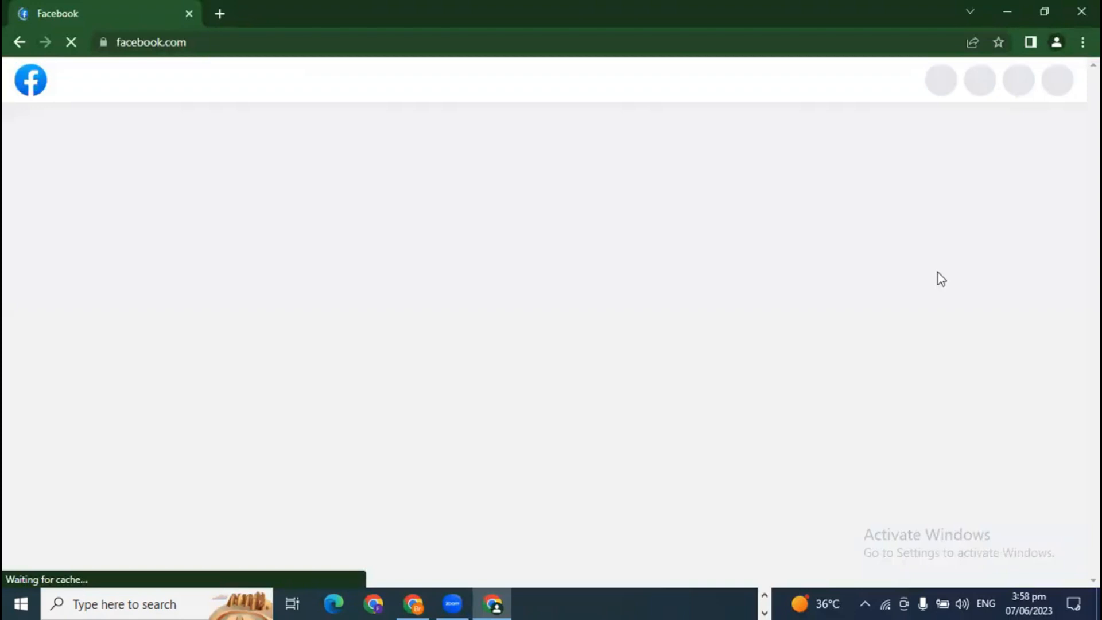
left_click(95, 214)
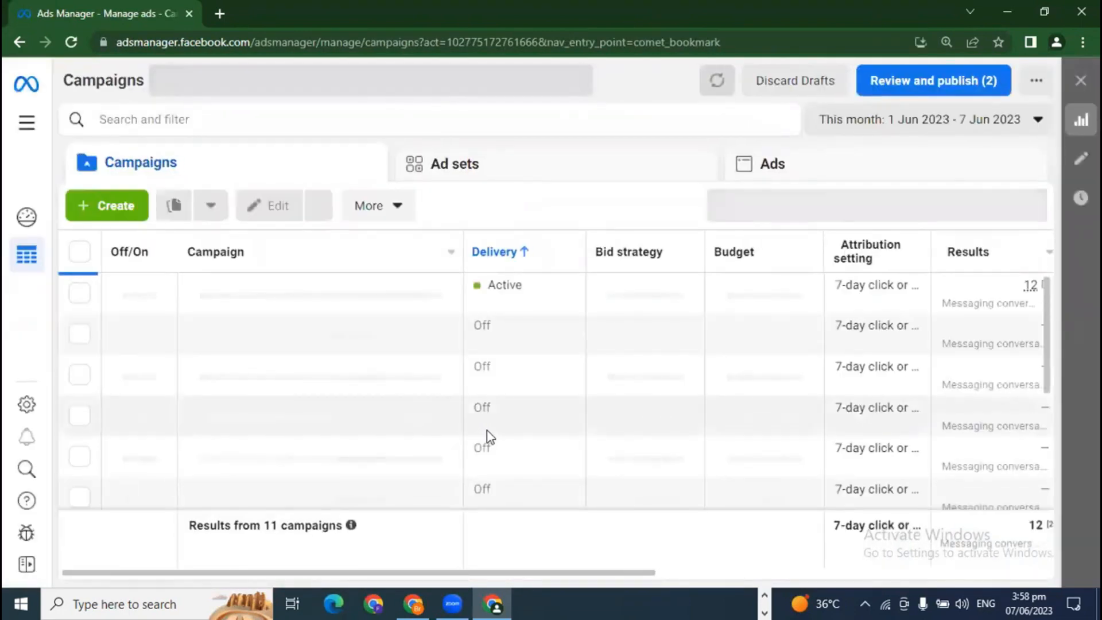
Create a new campaign with the Awareness objective.
left_click(121, 217)
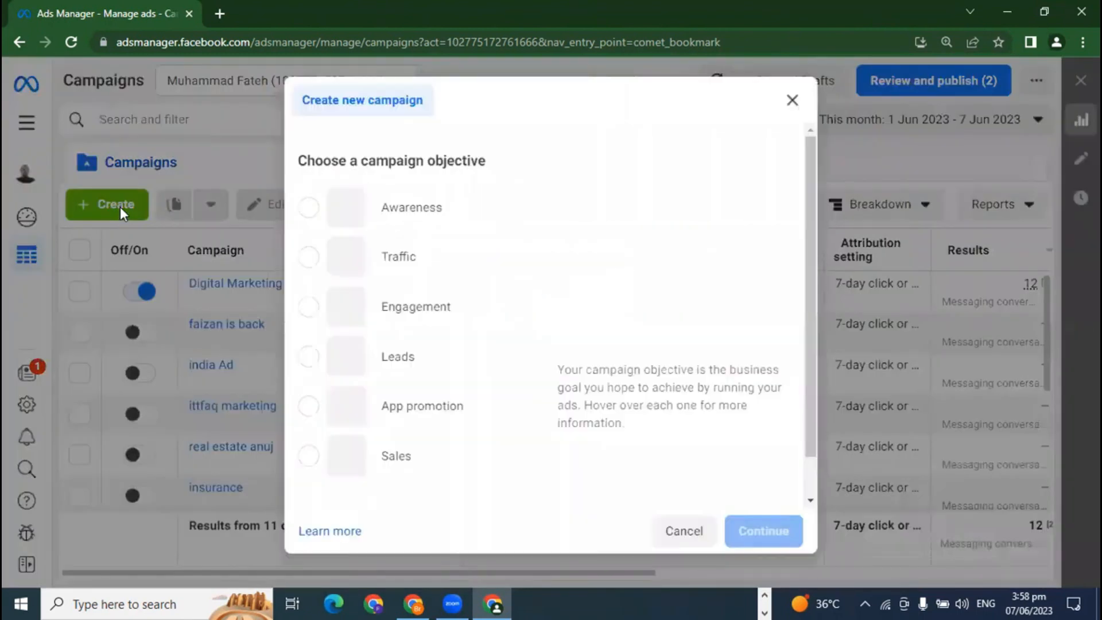
left_click(384, 216)
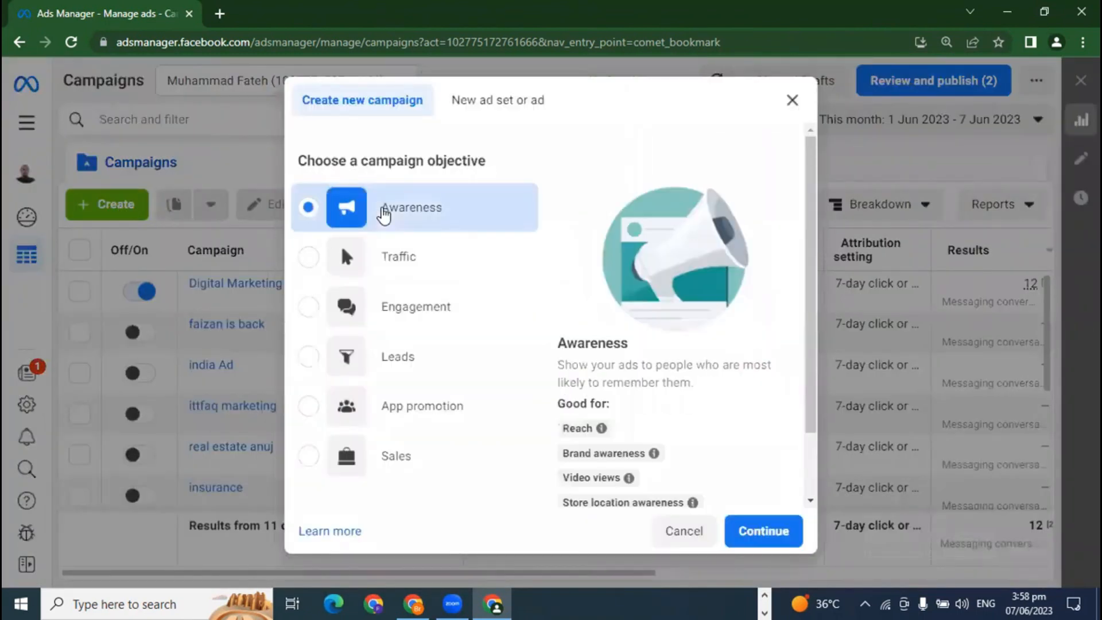
left_click(756, 530)
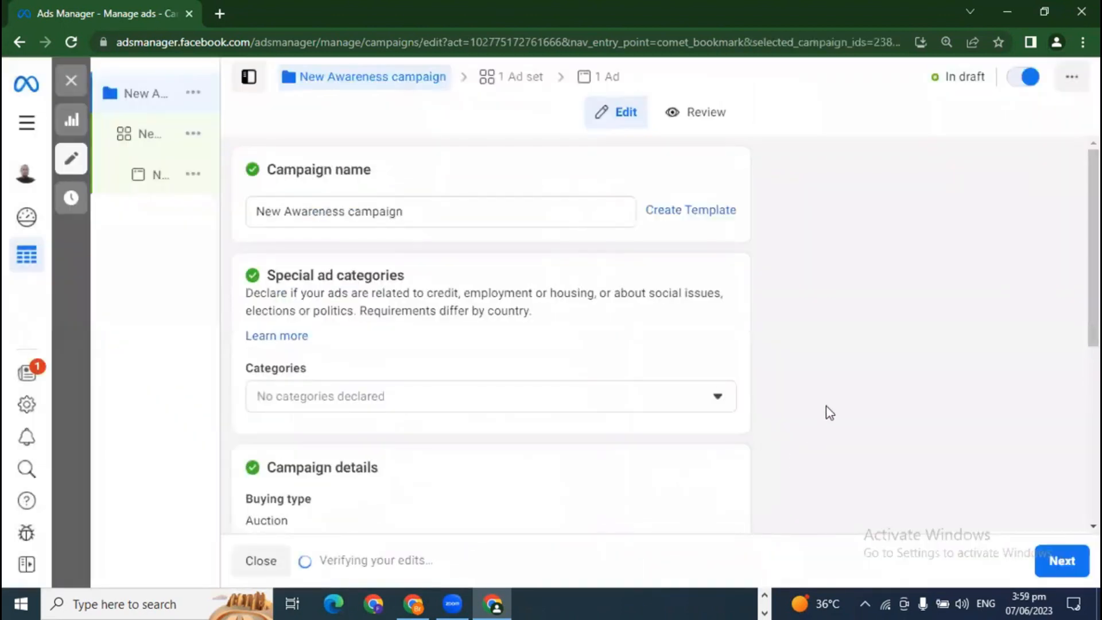
Turn on Advantage campaign budget with the default daily budget and continue to the ad set.
scroll(846, 442, "down", 6)
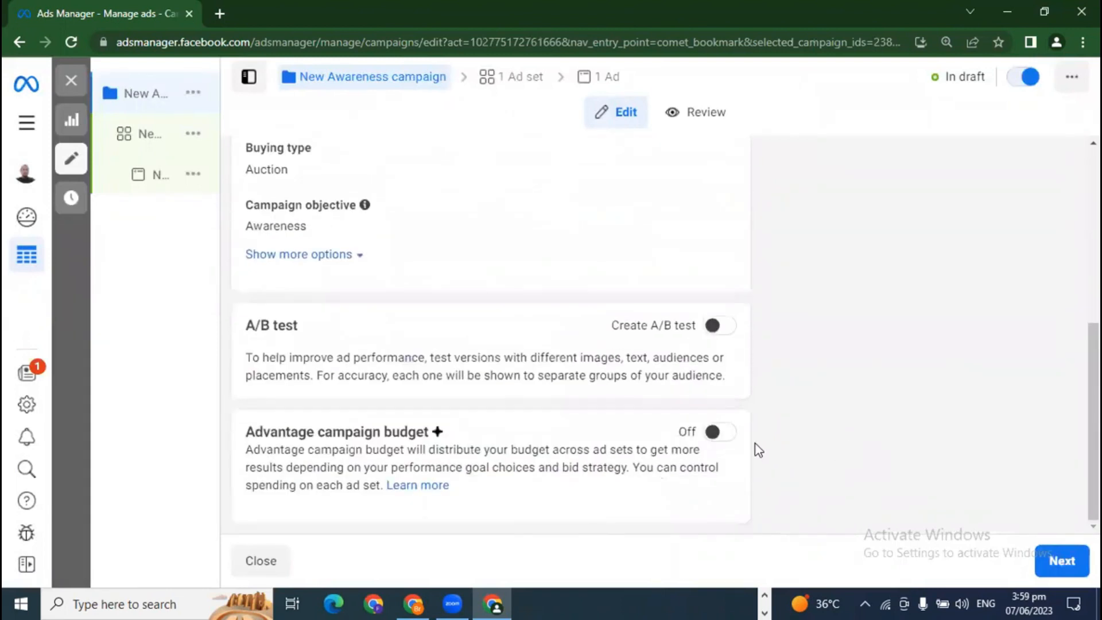
left_click(718, 431)
scroll(865, 457, "down", 3)
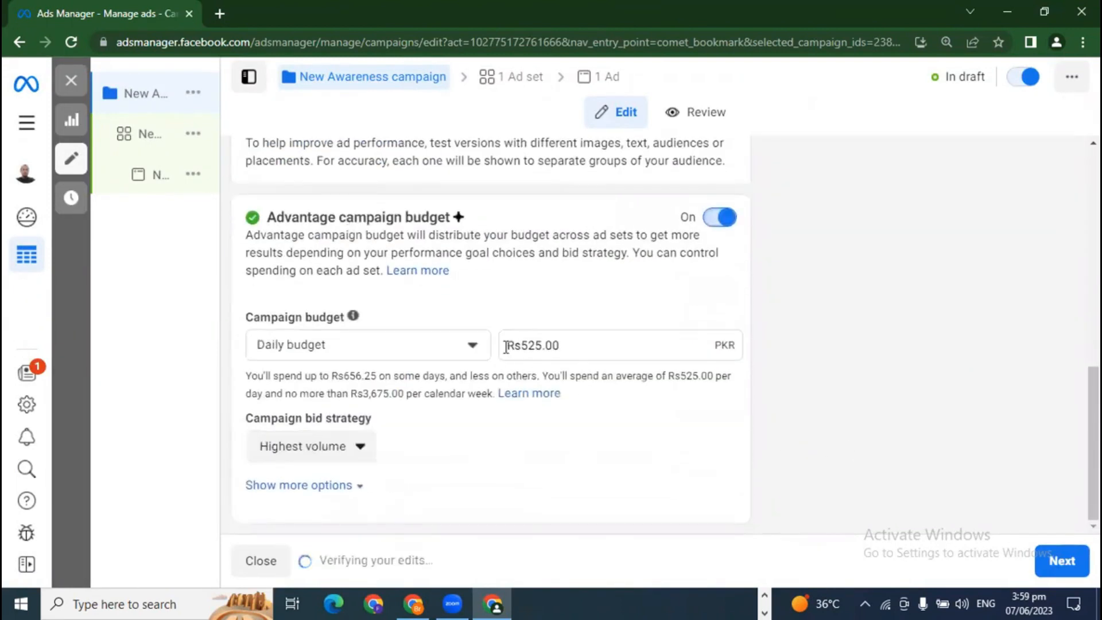
left_click(1062, 561)
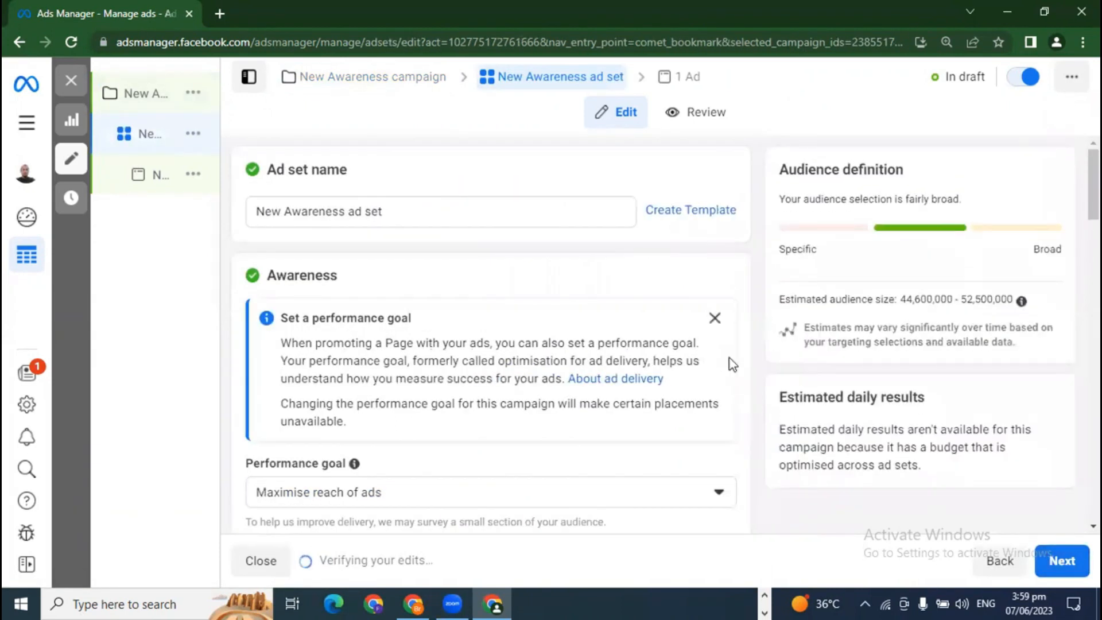
Dismiss the performance goal tip, keep the ad set's default settings, and continue to the ad.
left_click(715, 320)
scroll(768, 439, "down", 15)
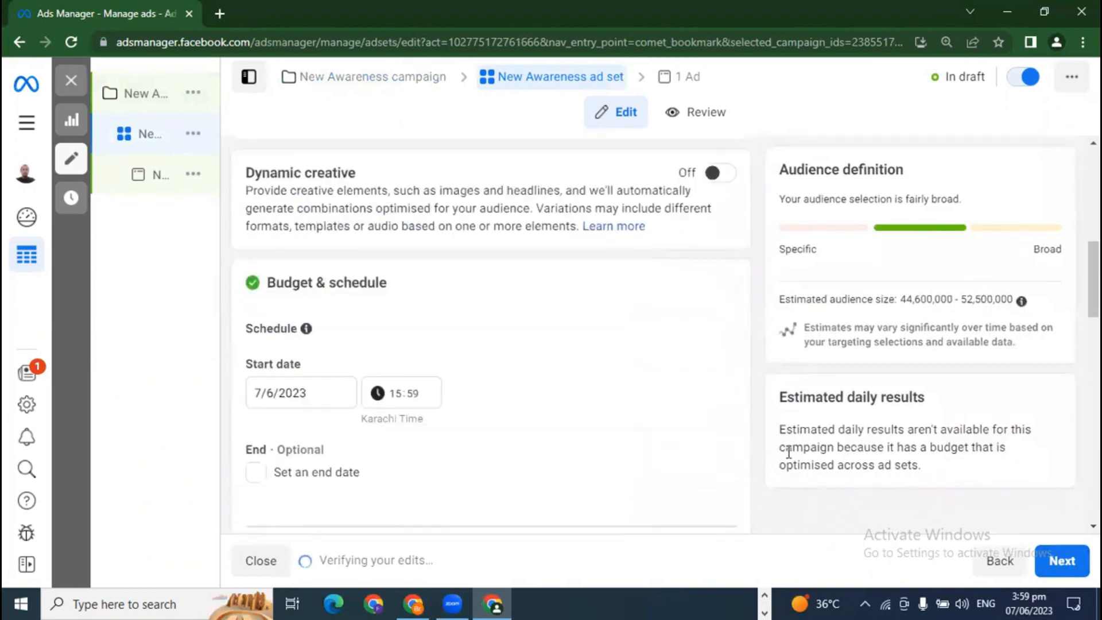
scroll(797, 468, "down", 6)
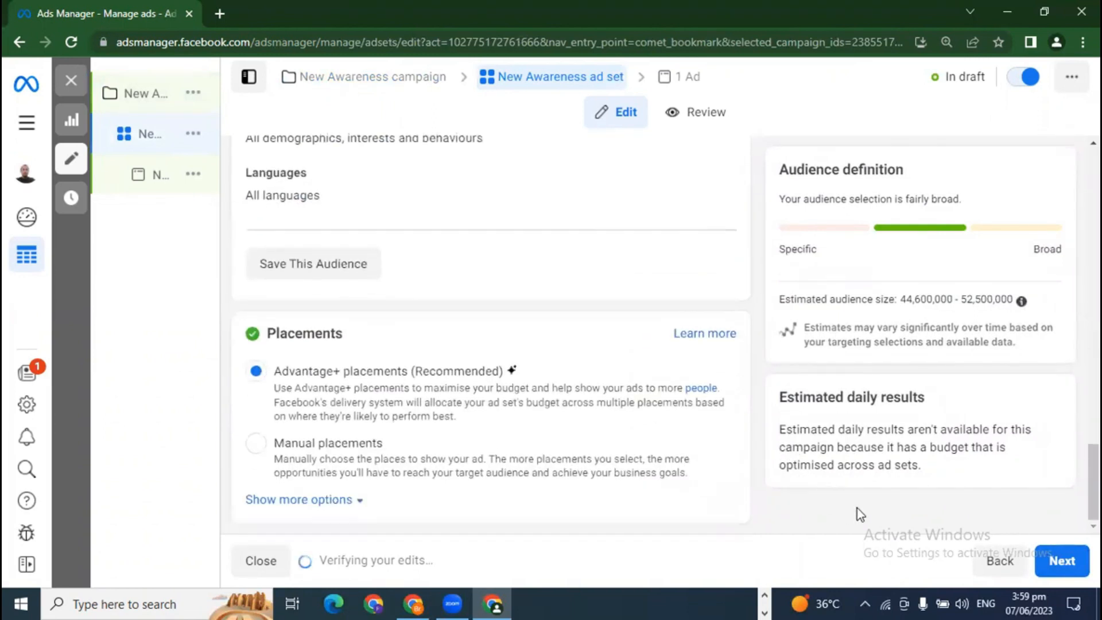
left_click(1079, 564)
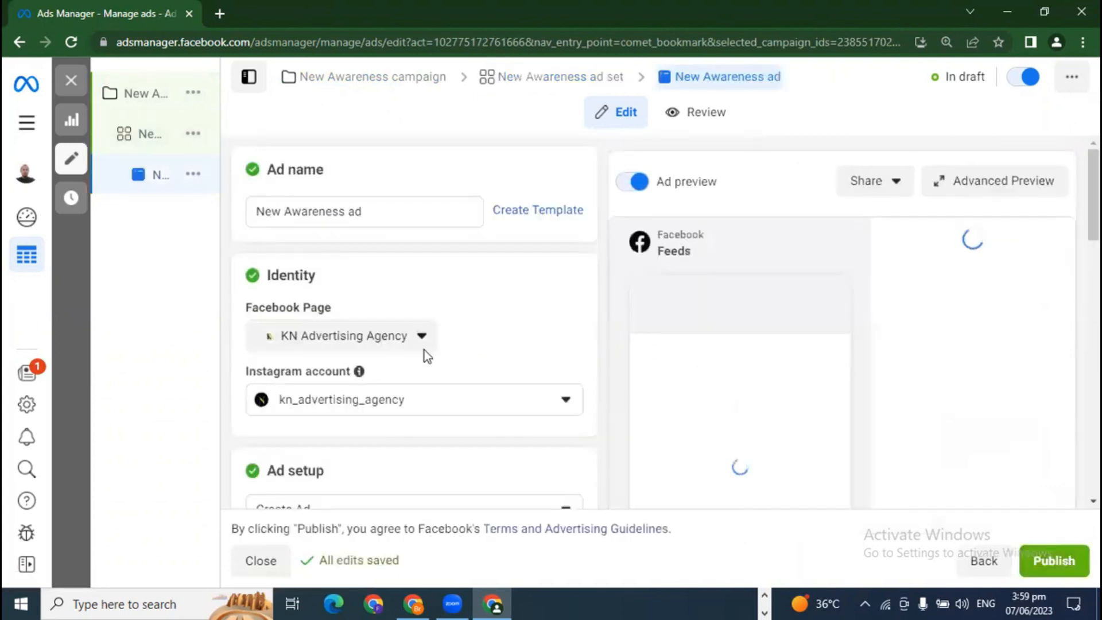
Check the Creative Hub mockups offered for the new awareness ad twice, cancelling the mockup selection each time.
scroll(649, 412, "down", 1)
scroll(649, 413, "down", 5)
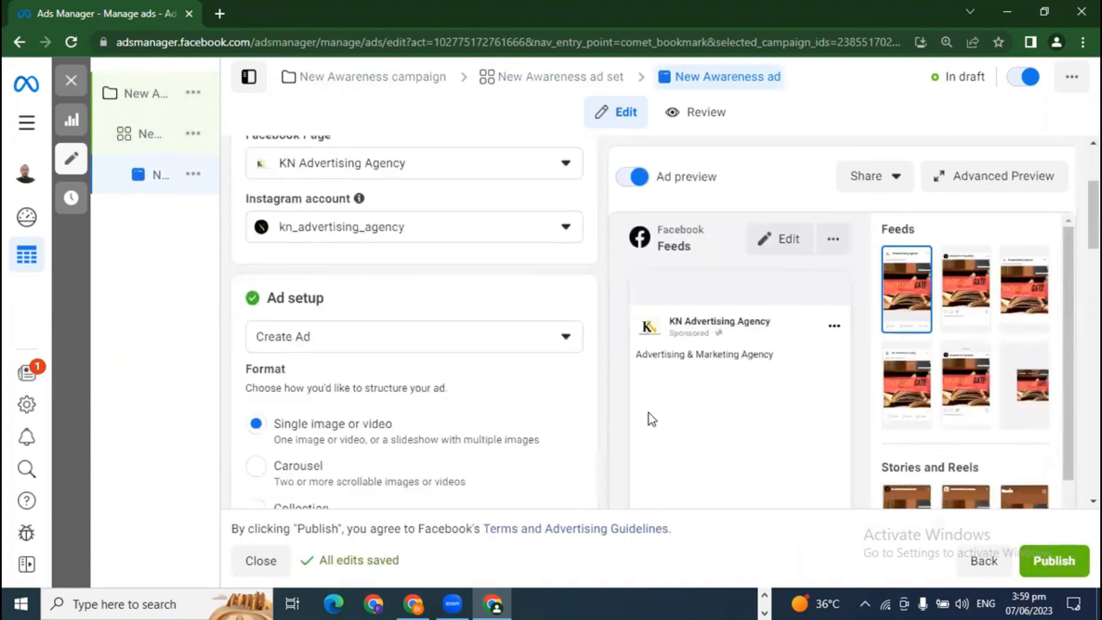
left_click(565, 195)
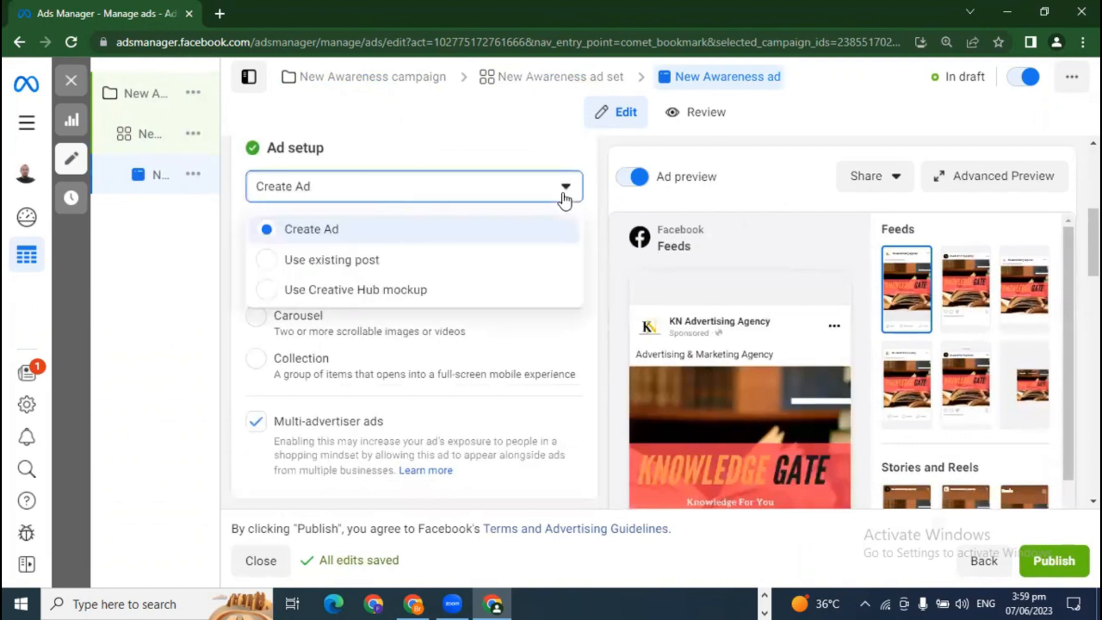
left_click(429, 295)
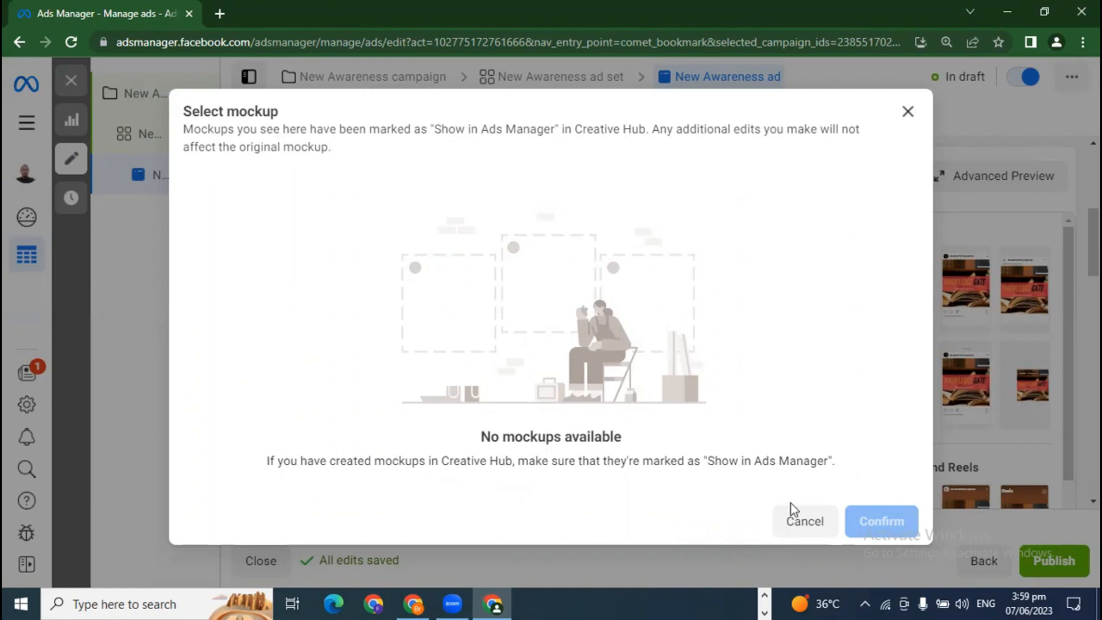
left_click(820, 526)
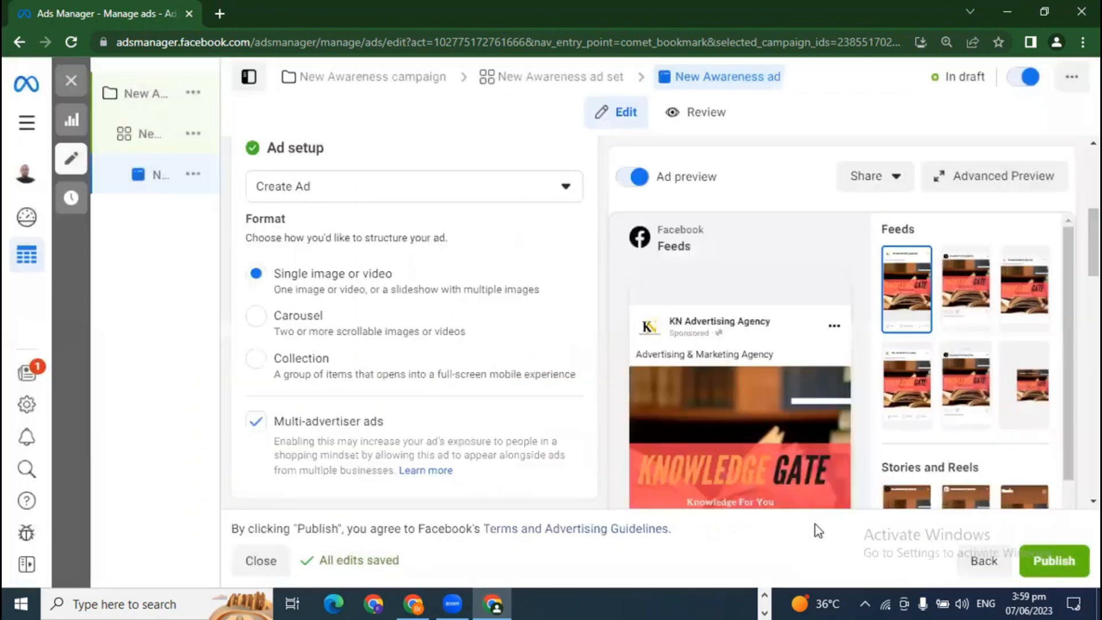
left_click(274, 188)
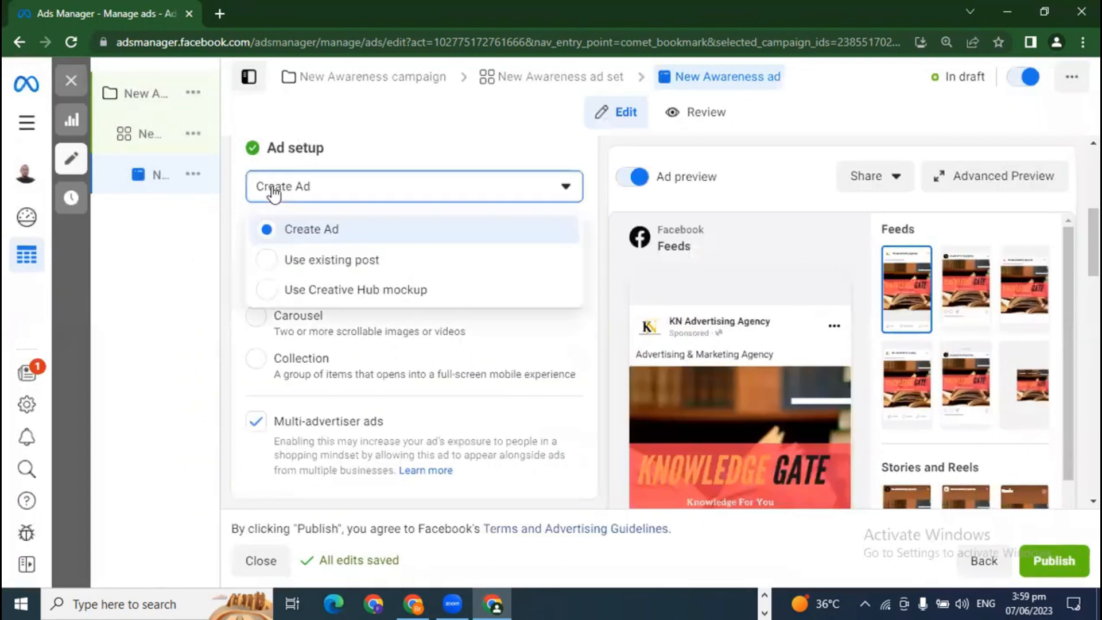
left_click(328, 291)
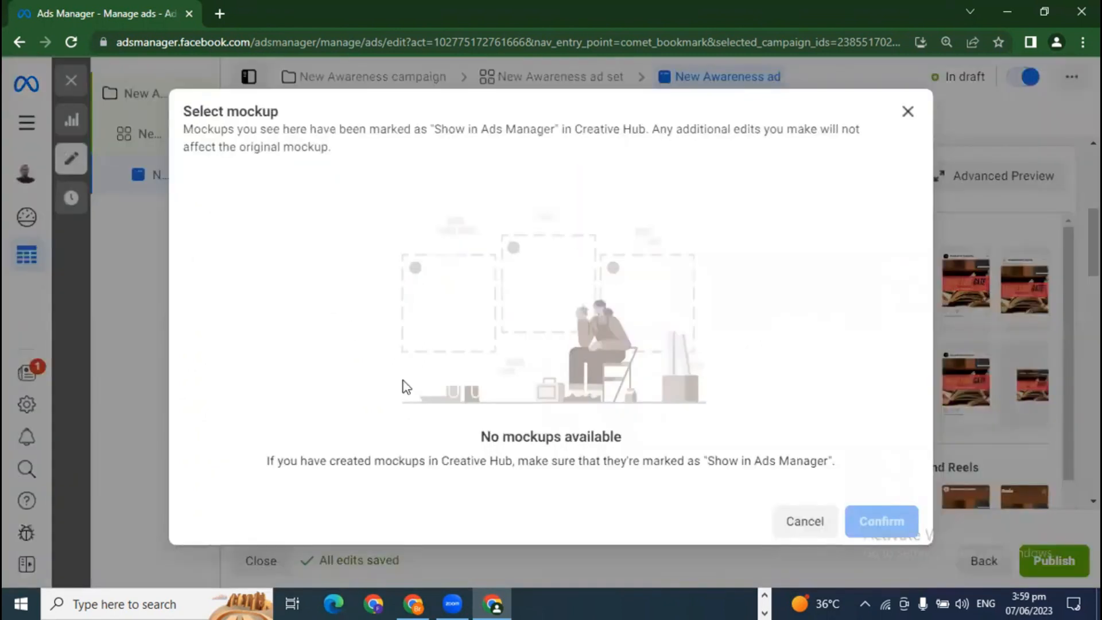
left_click(793, 521)
Find Creative Hub among the Advertise tools and open it.
scroll(505, 385, "down", 7)
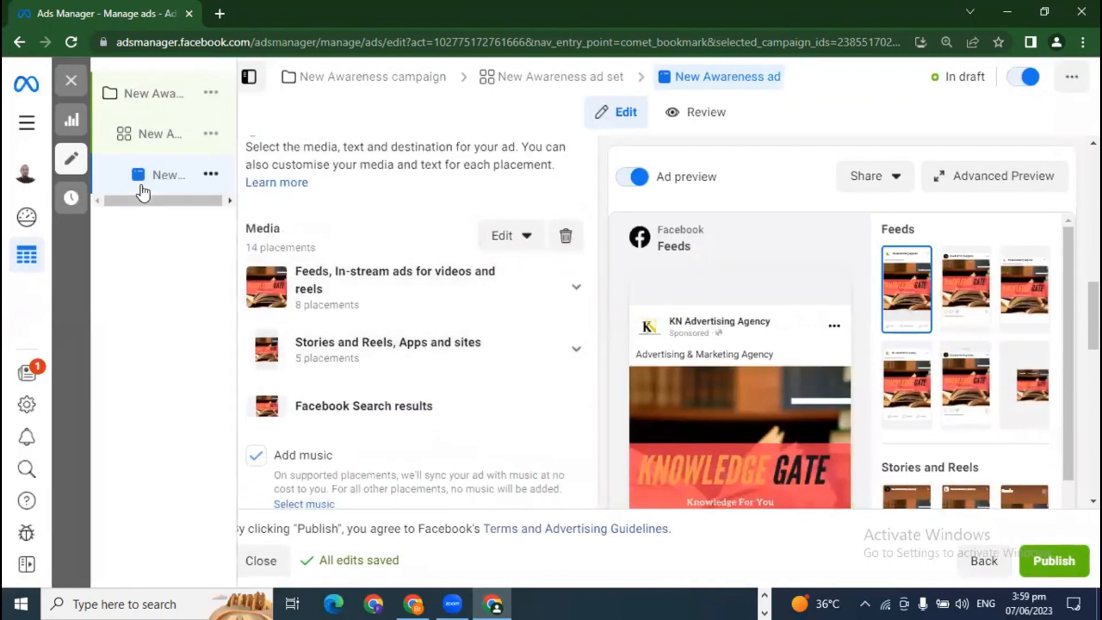
left_click(28, 121)
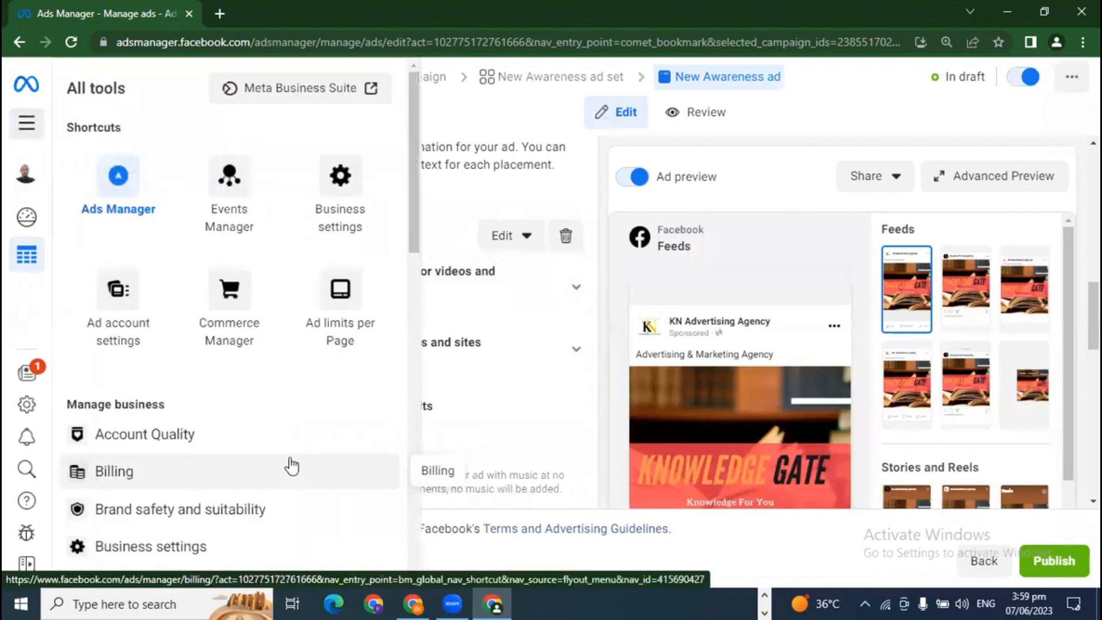
scroll(308, 464, "down", 2)
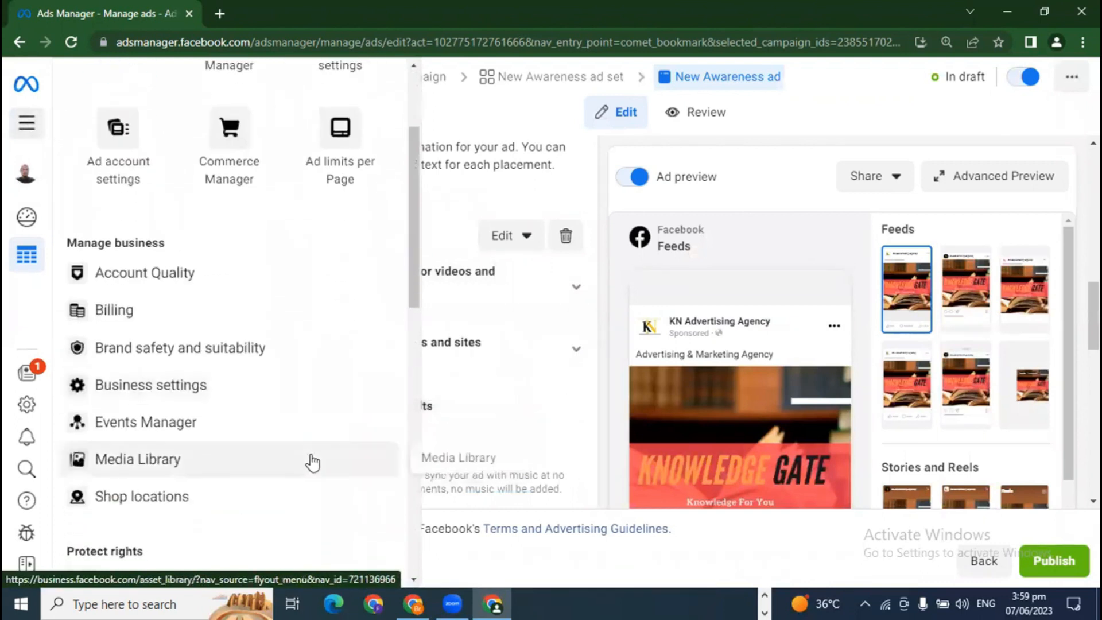
scroll(315, 462, "down", 5)
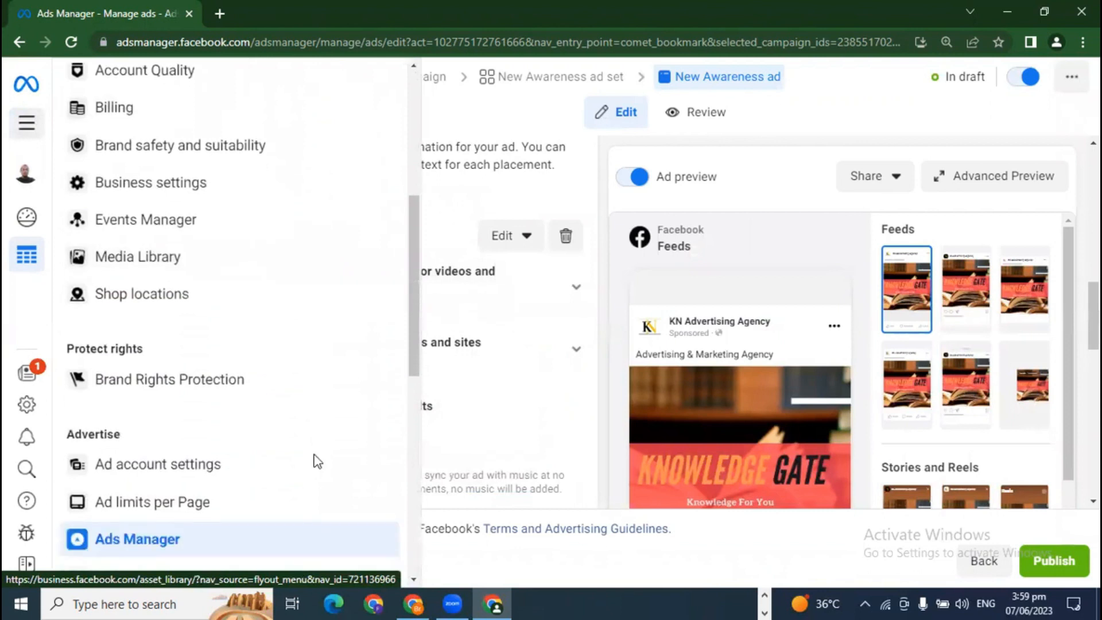
scroll(315, 463, "down", 1)
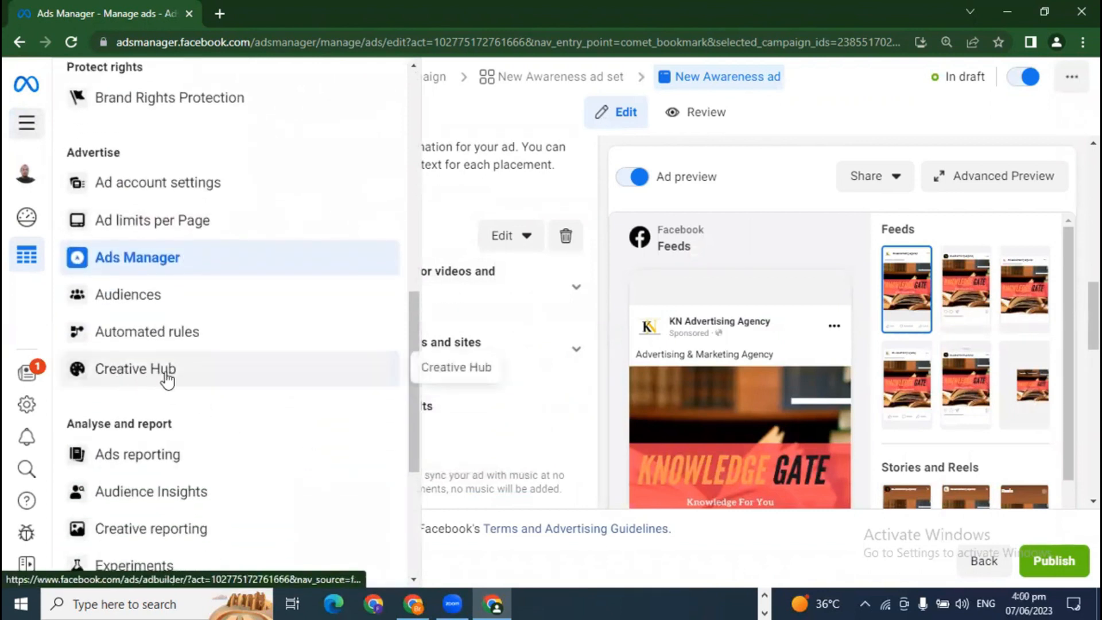
left_click(167, 379)
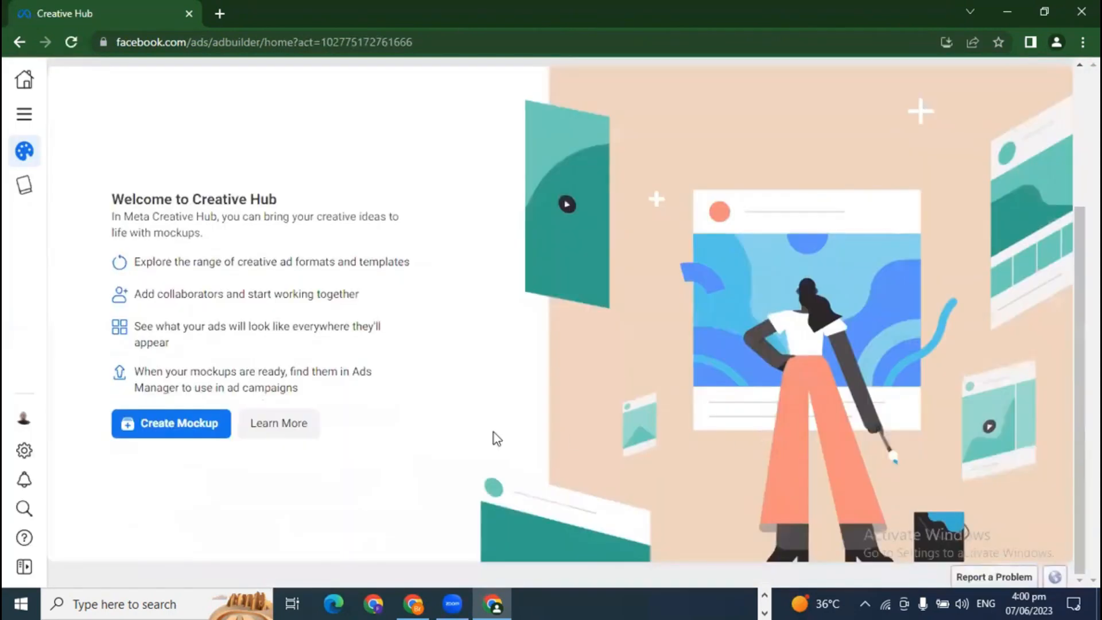
Create a mockup, dismiss the preview import tip, and assign the Ittfaq Marketing Facebook Page to it.
left_click(206, 427)
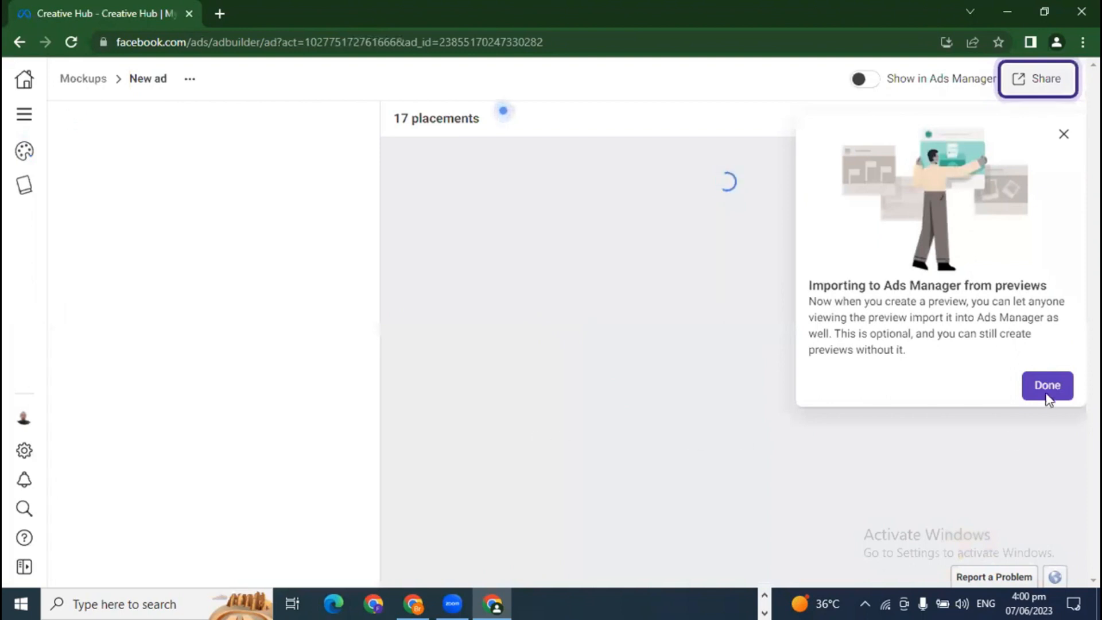
left_click(1047, 394)
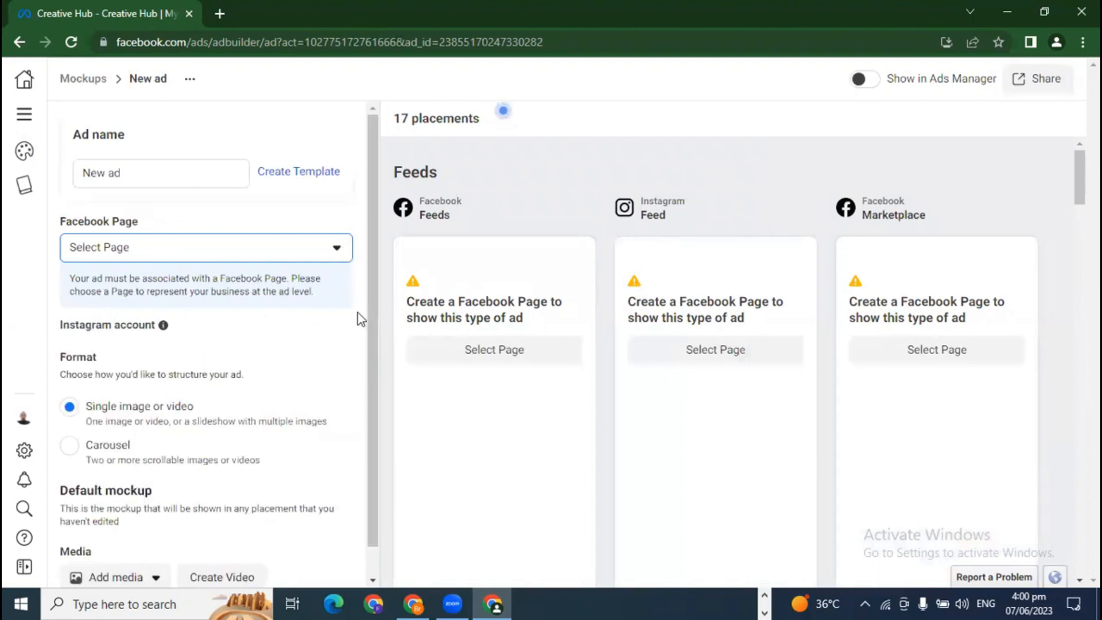
left_click(339, 253)
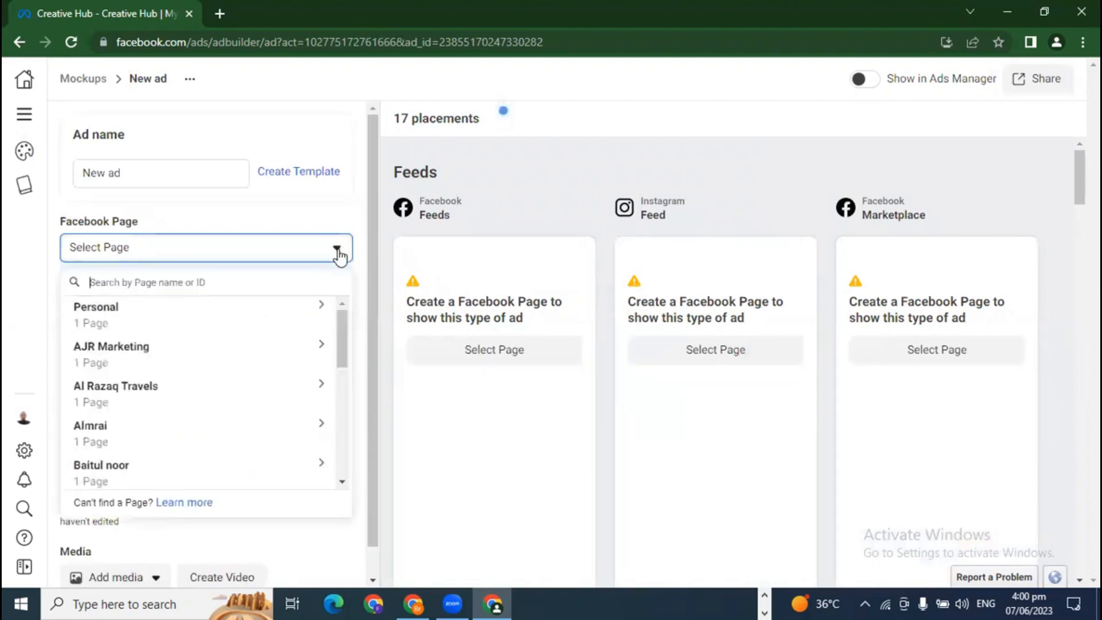
left_click(322, 308)
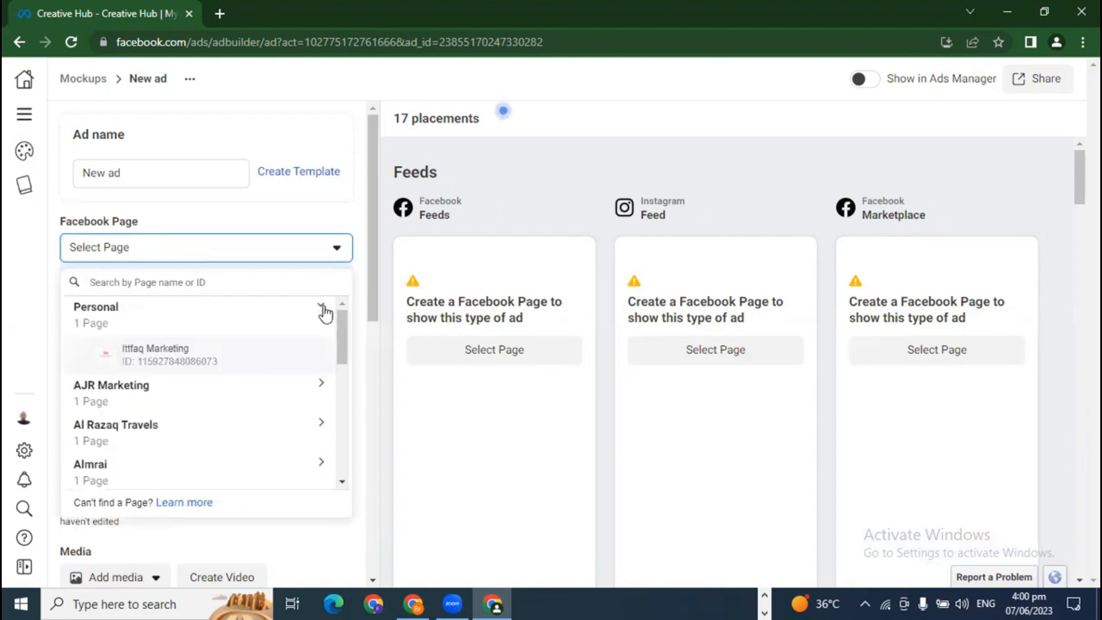
left_click(162, 357)
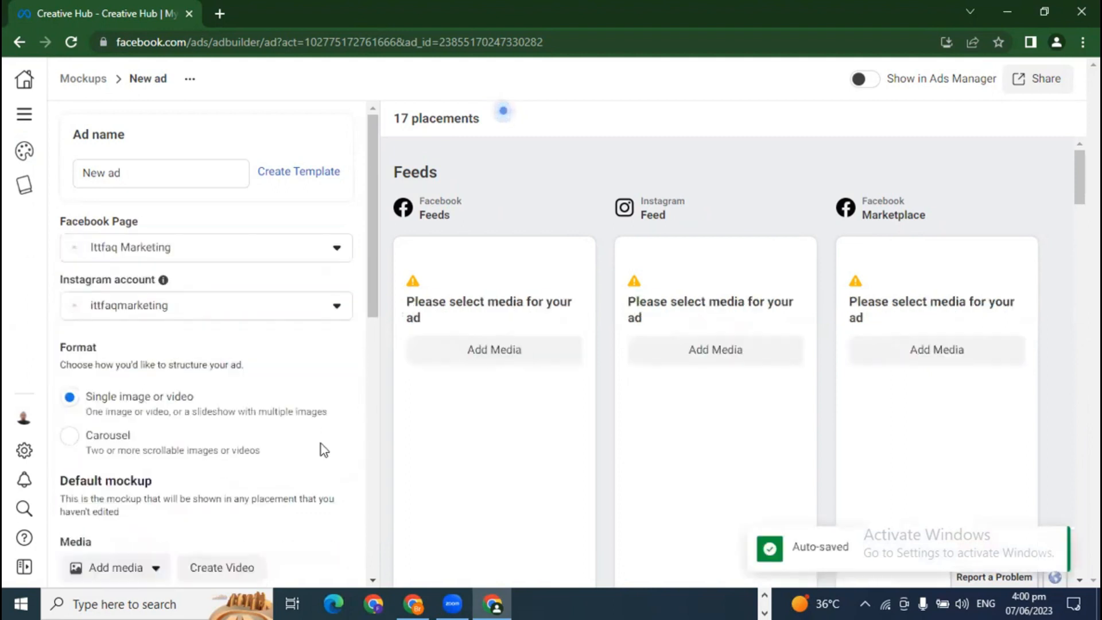
Look over the mockup's form fields, return to the mockups overview, and create another mockup.
scroll(364, 494, "down", 4)
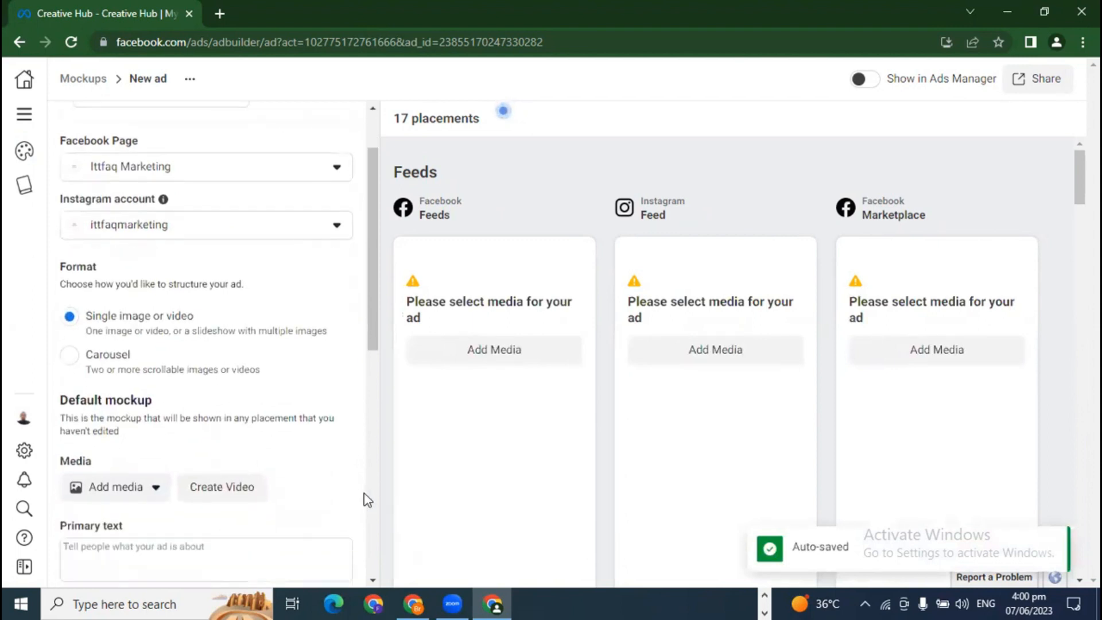
scroll(248, 493, "up", 4)
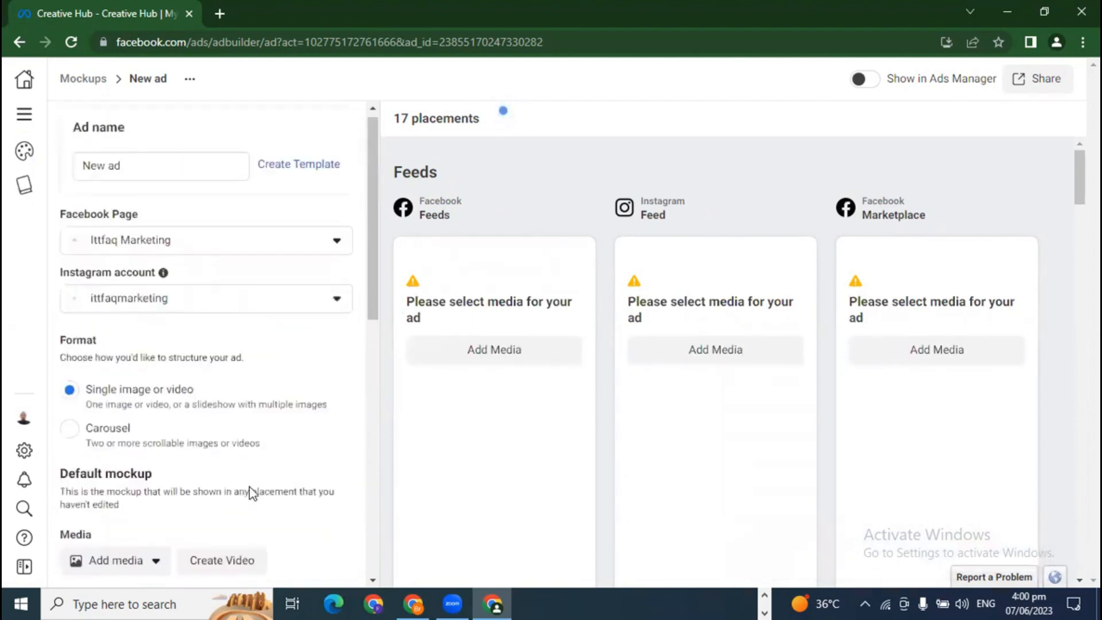
scroll(263, 480, "down", 5)
scroll(265, 486, "down", 5)
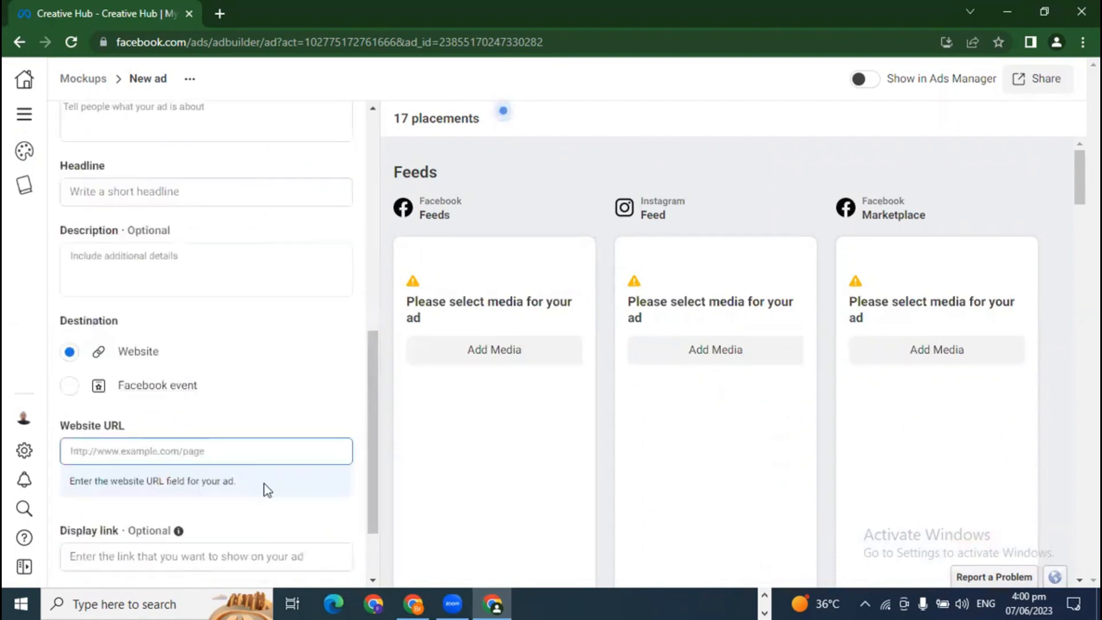
scroll(298, 496, "up", 10)
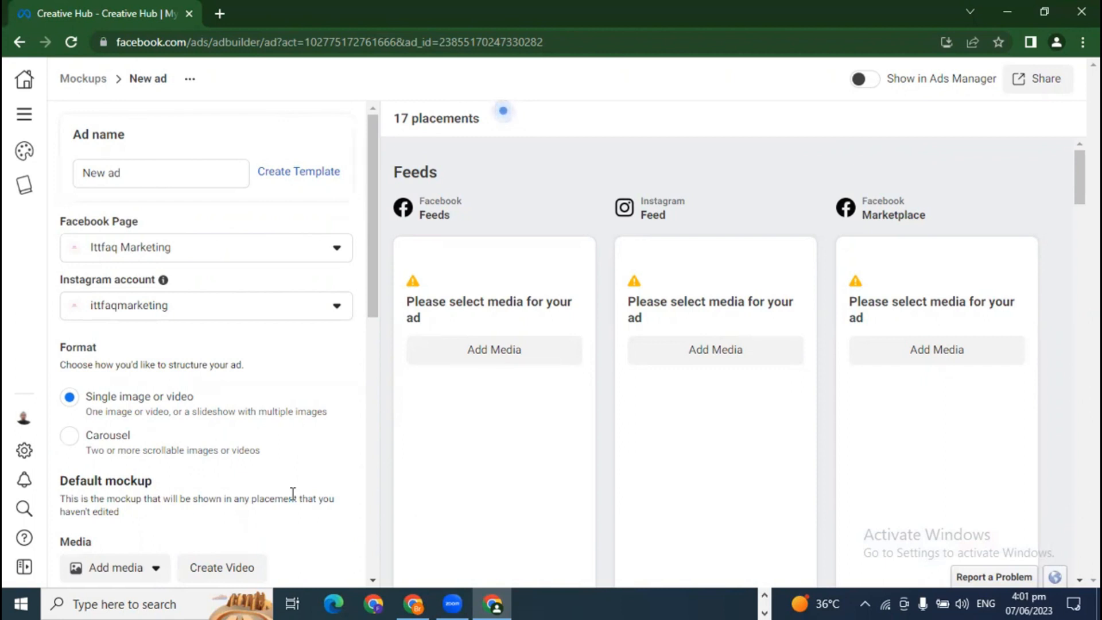
mouse_move(5, 432)
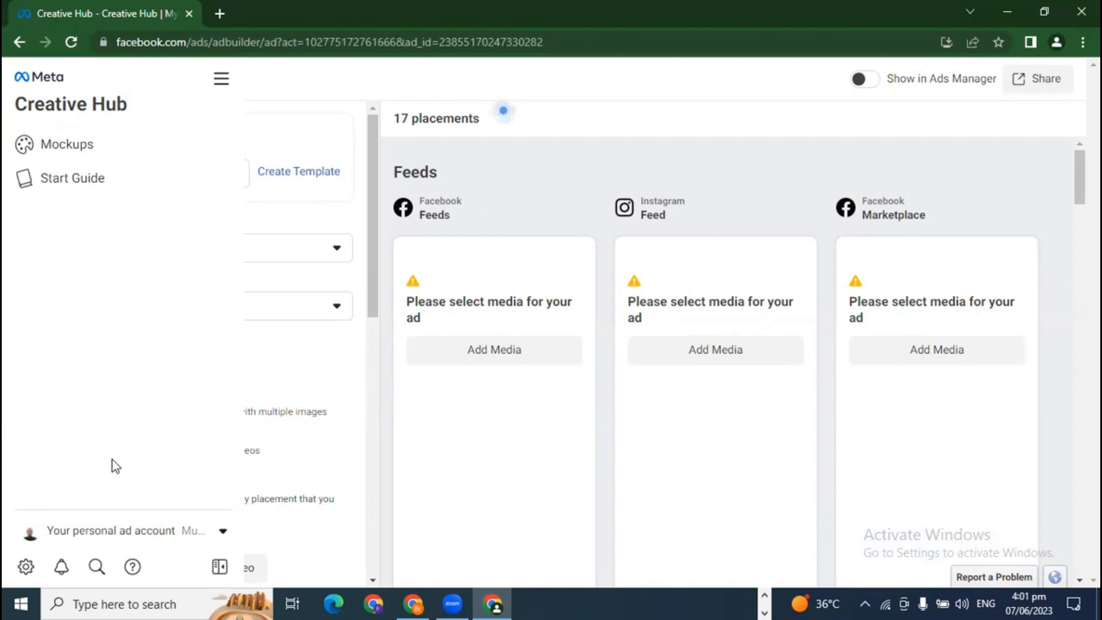
left_click(37, 154)
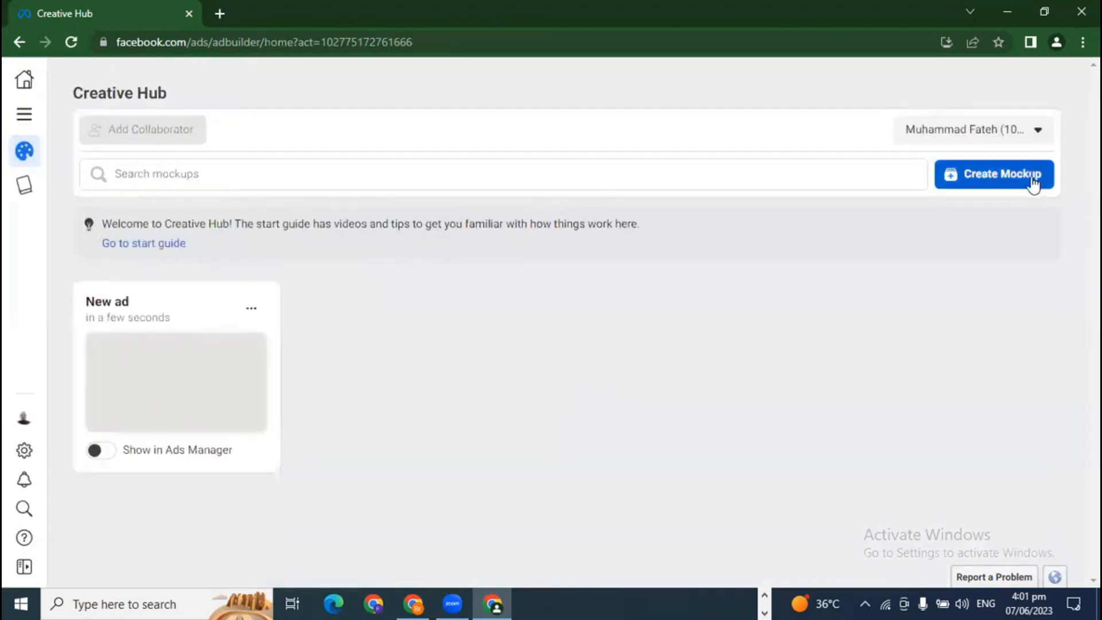
left_click(1033, 185)
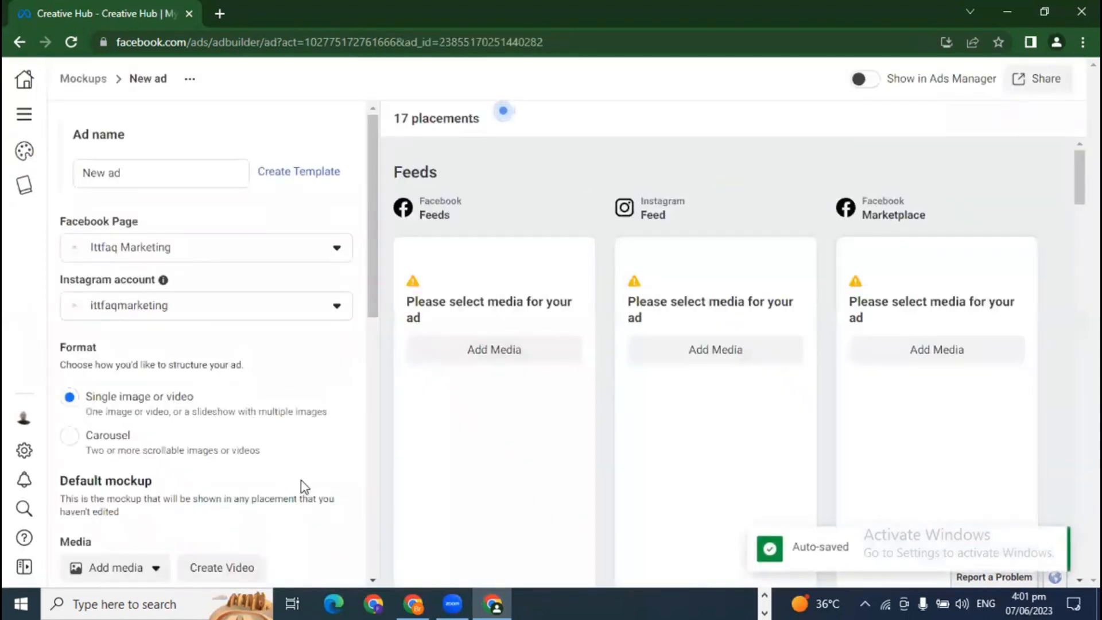
Switch the new mockup's ad format to Carousel.
scroll(261, 466, "down", 3)
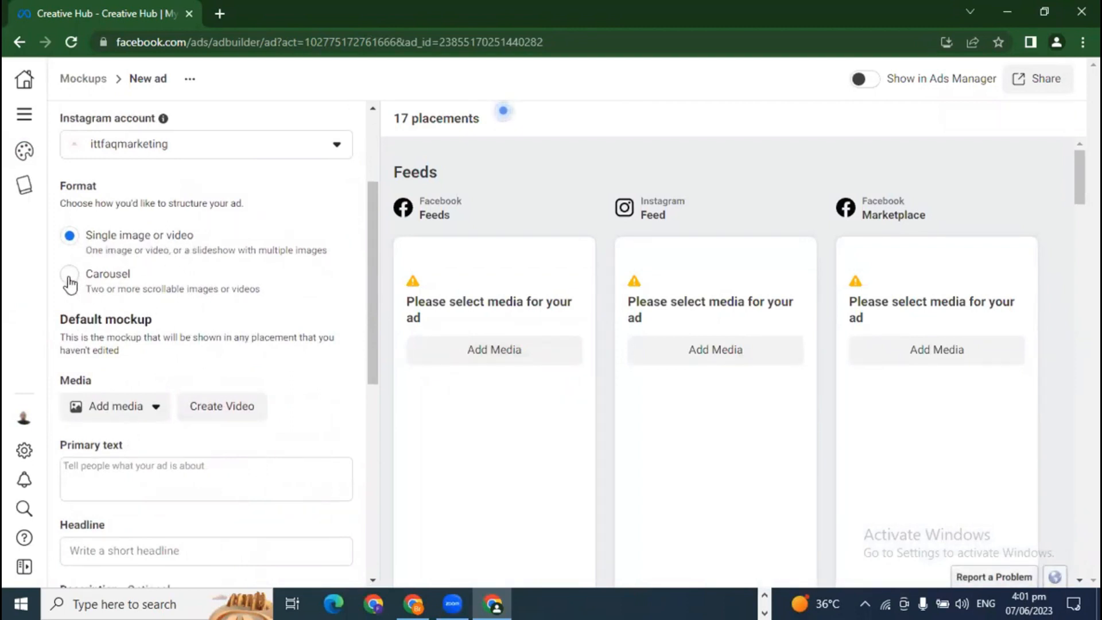
scroll(210, 323, "down", 4)
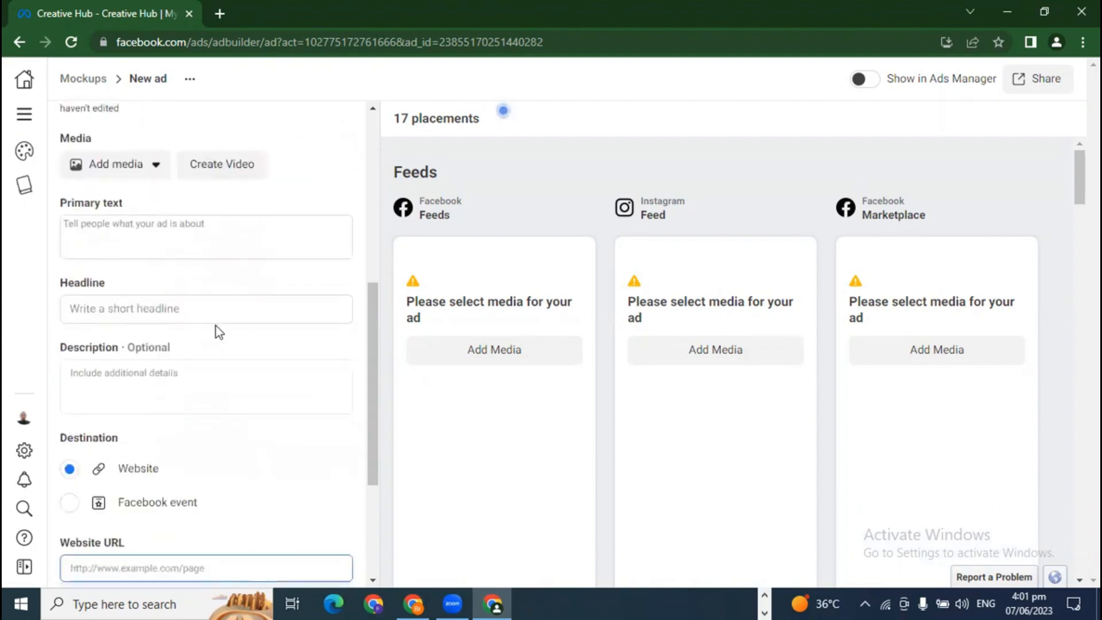
scroll(184, 322, "up", 4)
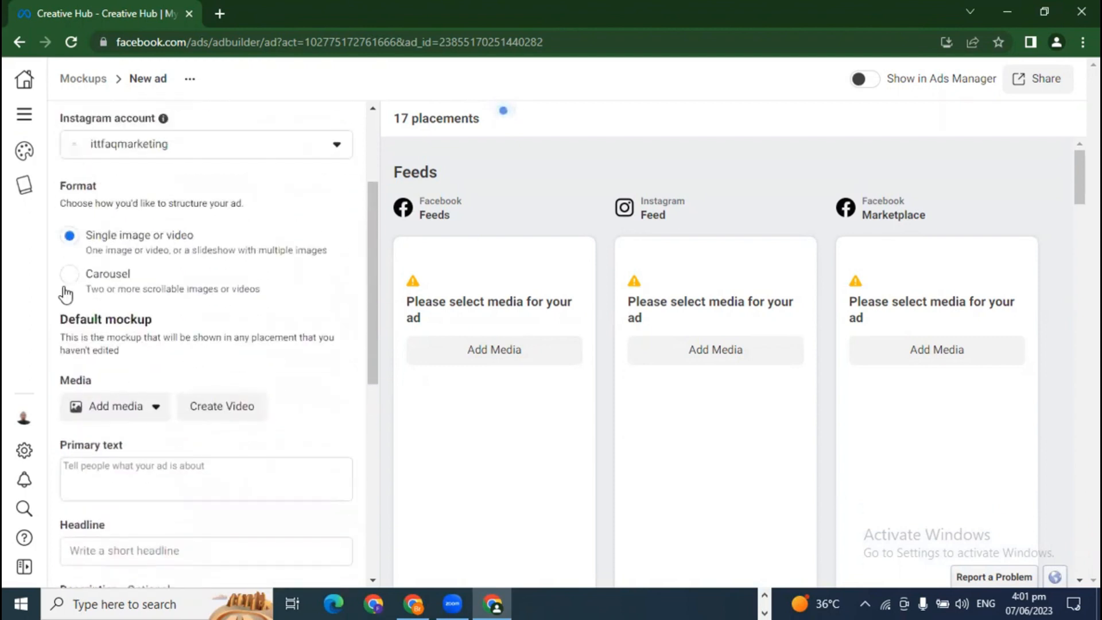
left_click(75, 280)
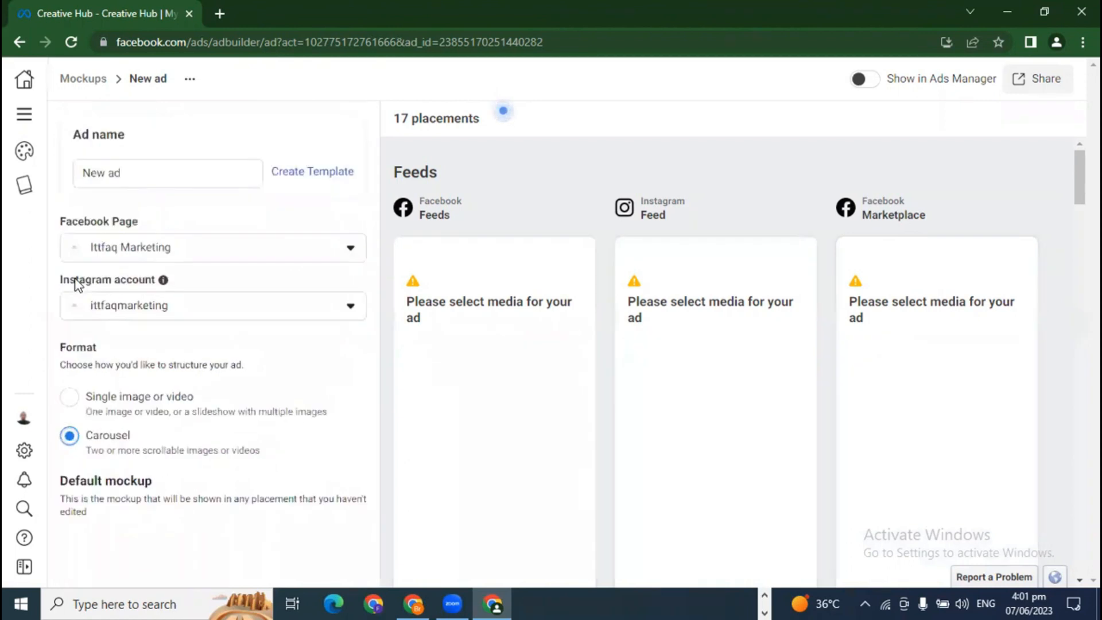
Add an image card to the carousel using the 810 × 810 Knowledge Gate account image.
scroll(325, 425, "down", 4)
scroll(326, 426, "down", 3)
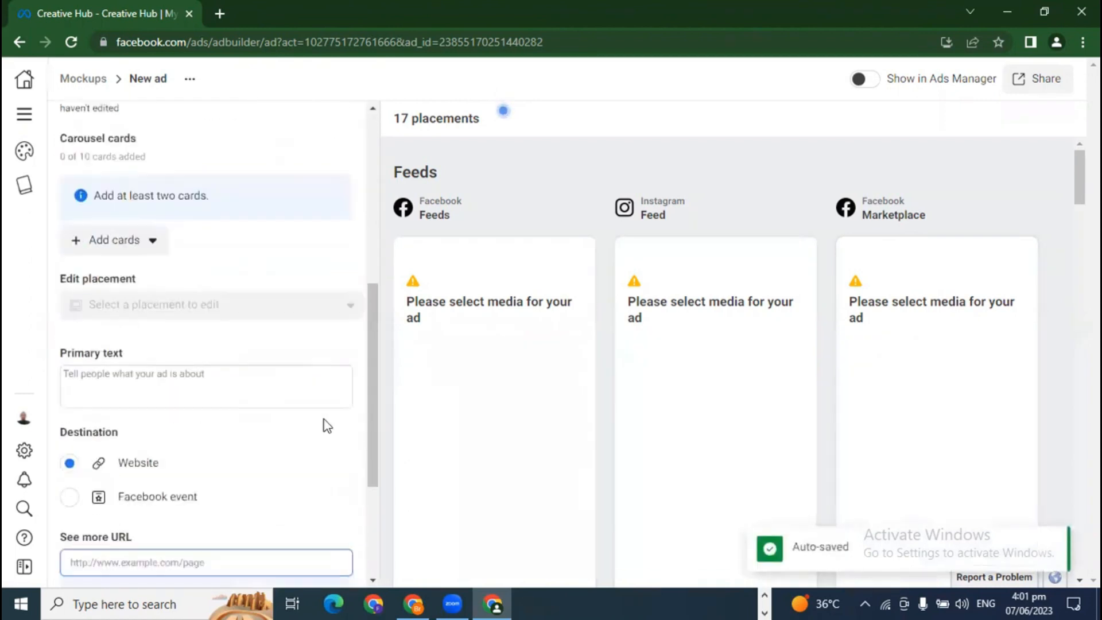
left_click(147, 253)
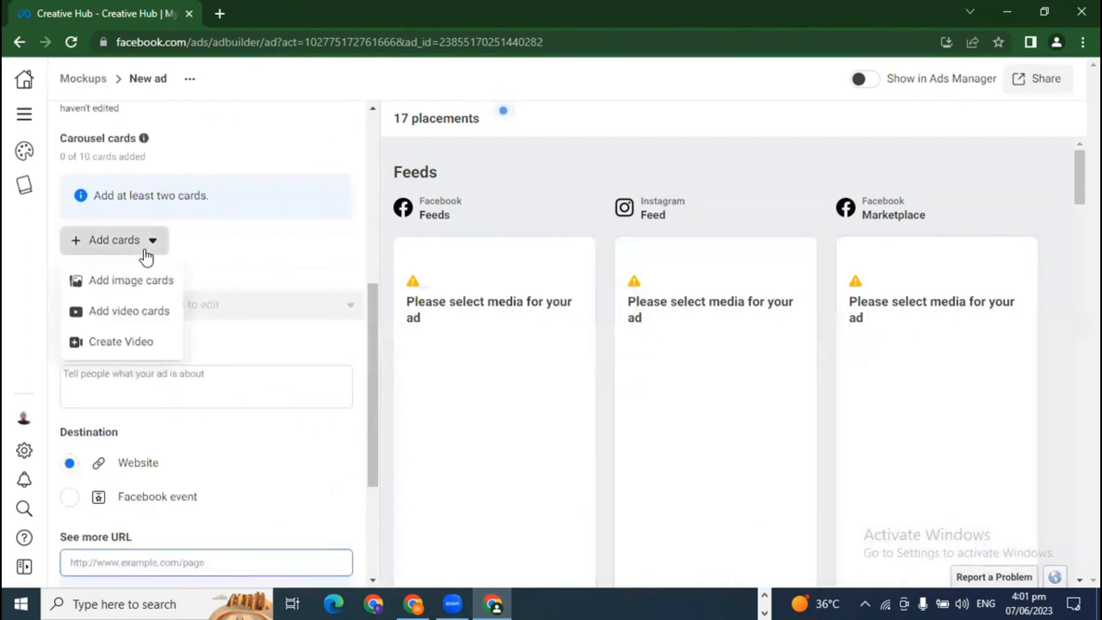
left_click(139, 279)
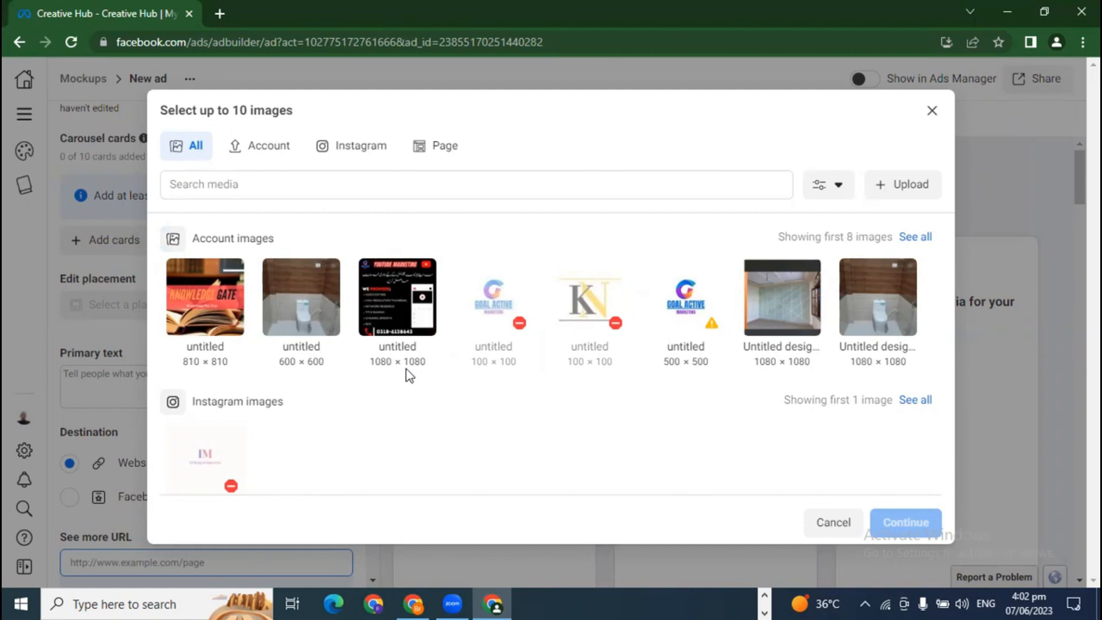
left_click(198, 301)
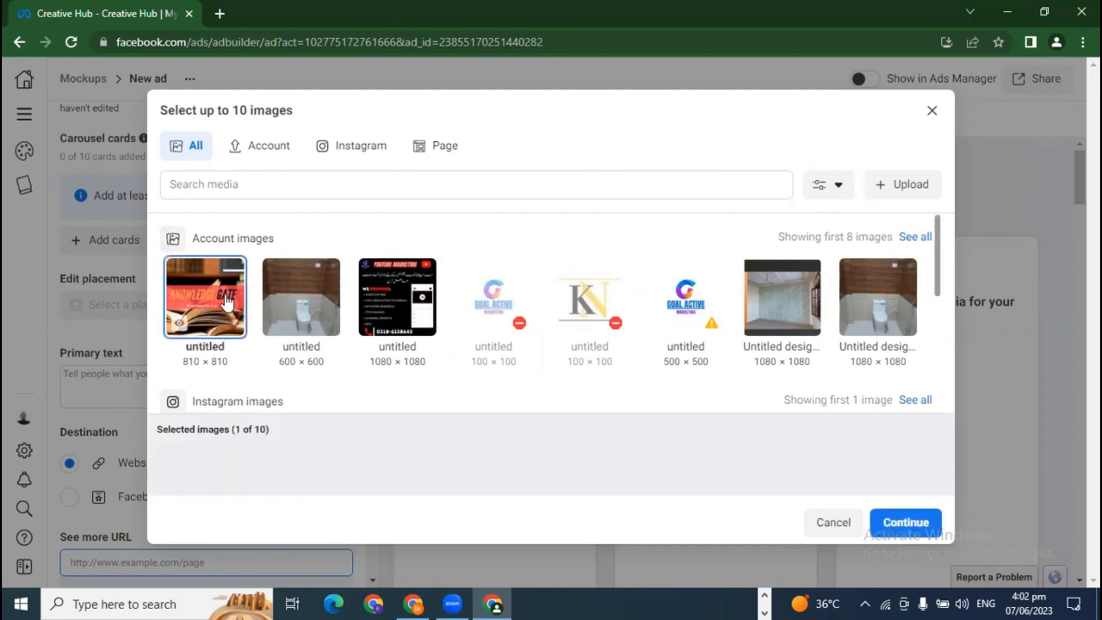
left_click(908, 522)
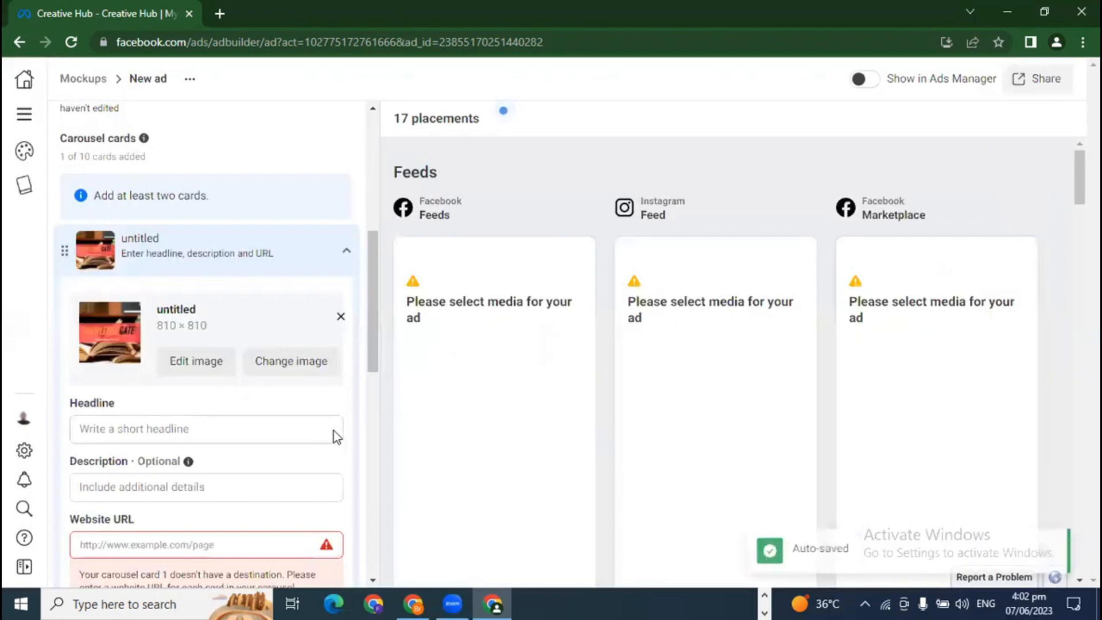
scroll(300, 470, "down", 1)
left_click(176, 348)
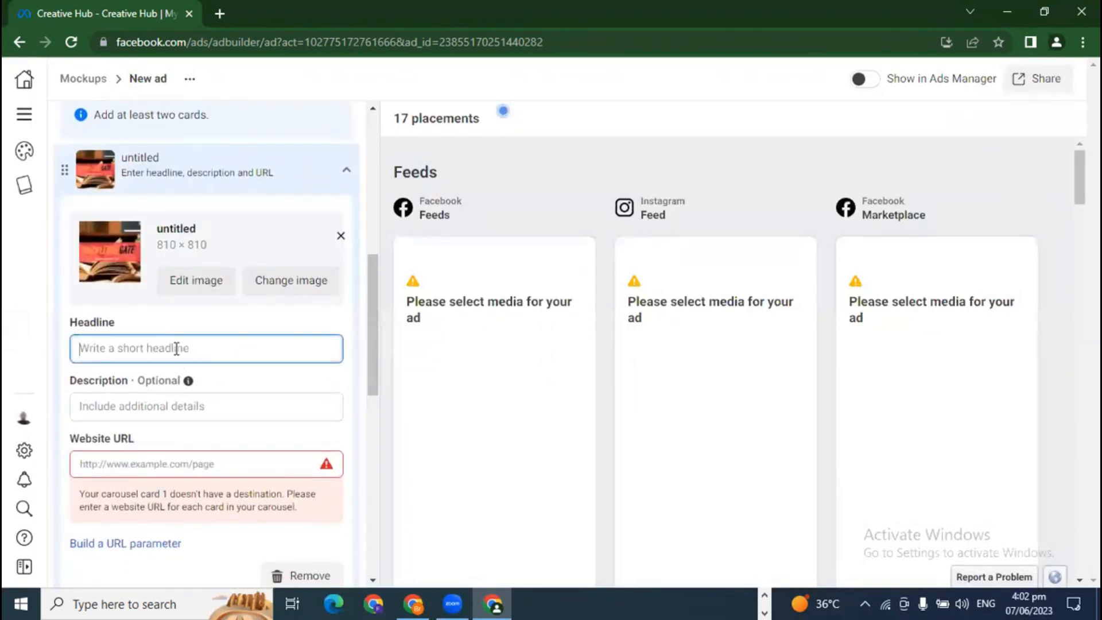
type("Social media")
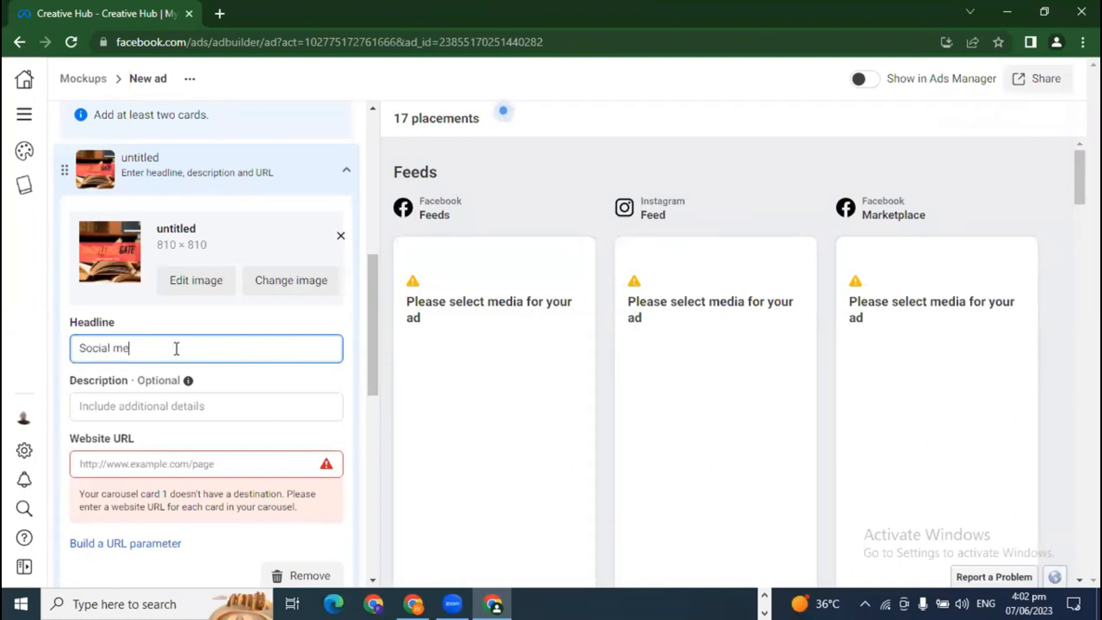
left_click(201, 460)
type("https://knadvertisingagency.com/")
left_click(358, 426)
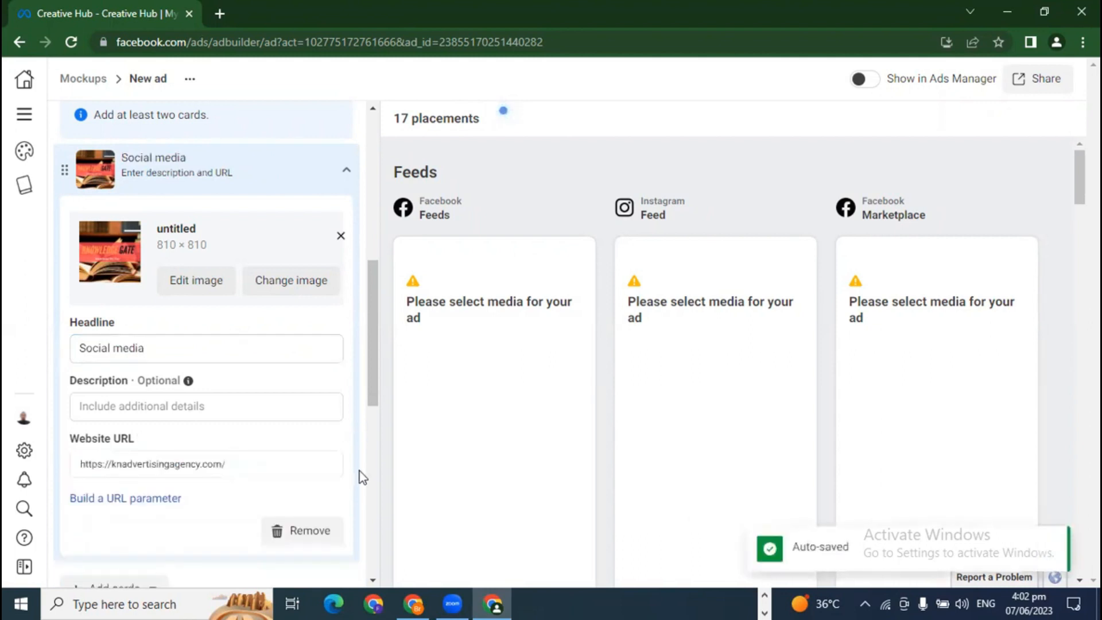
Add a video card to the carousel using the account's green-screen business presentation video.
scroll(360, 472, "down", 7)
scroll(359, 474, "down", 1)
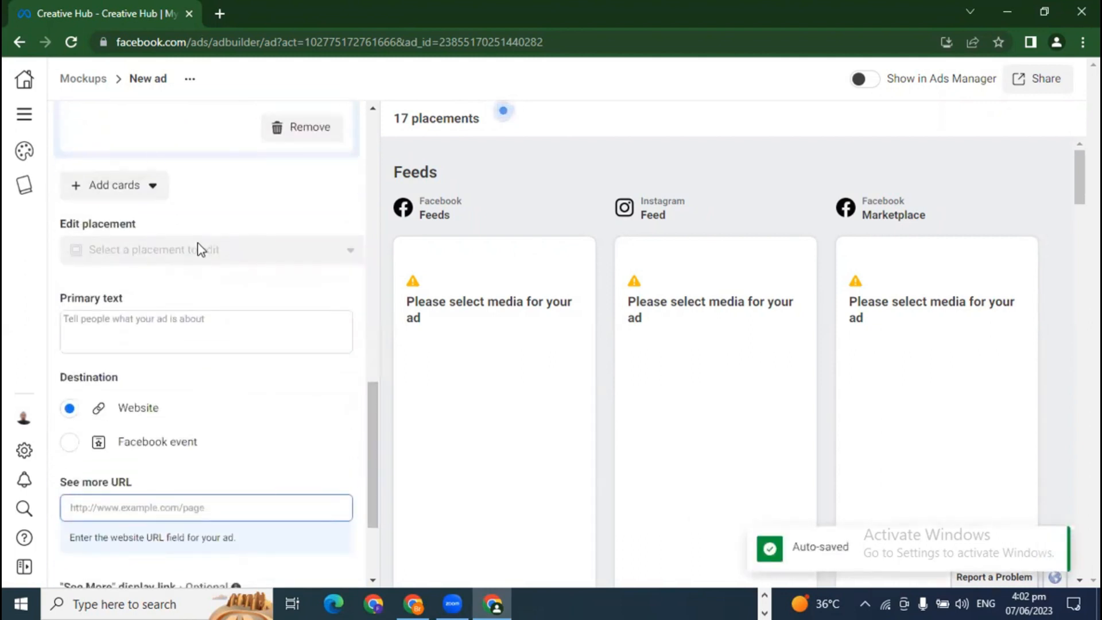
left_click(130, 195)
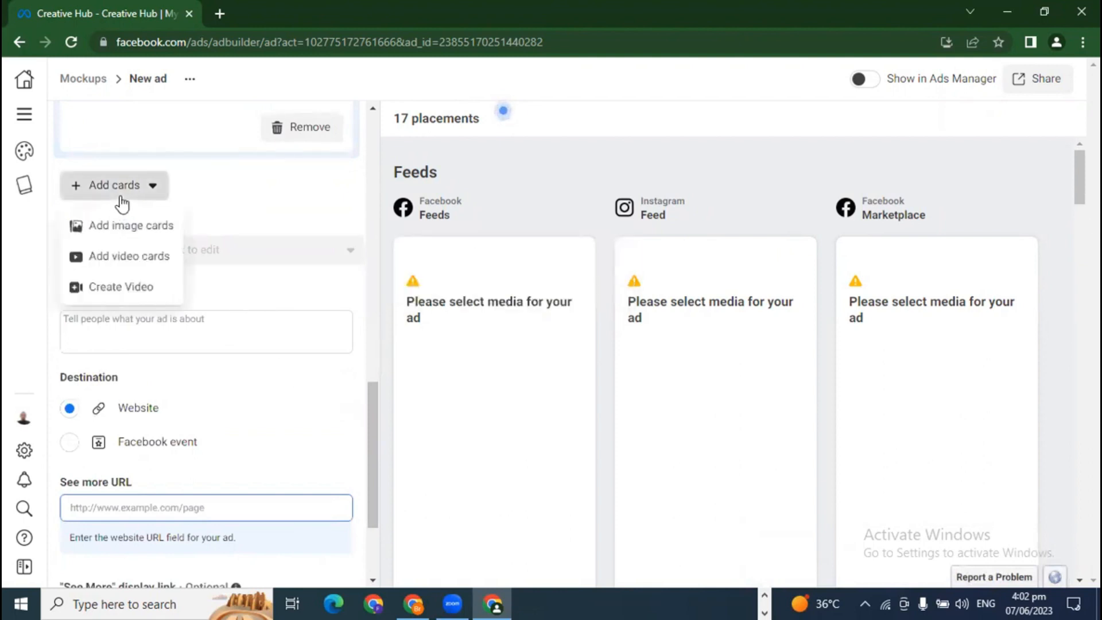
left_click(137, 256)
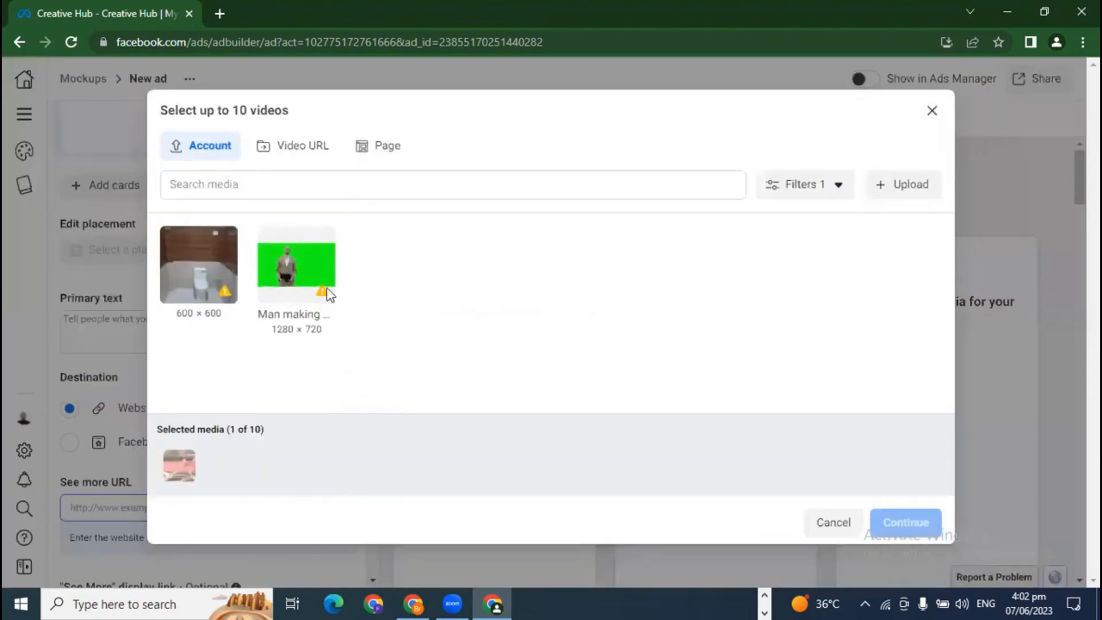
left_click(296, 272)
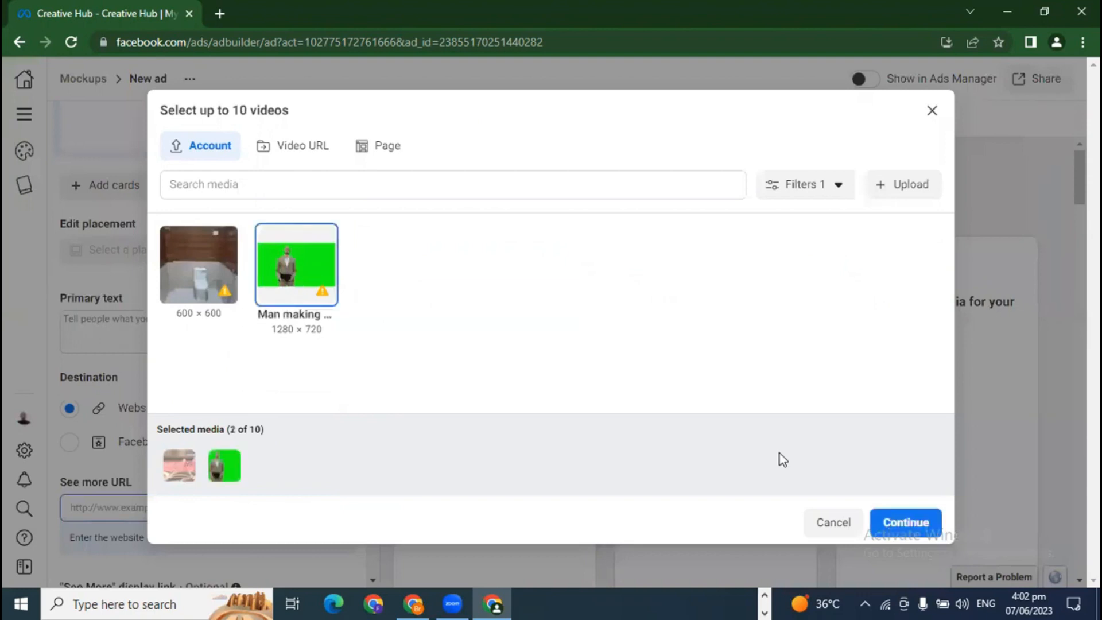
left_click(905, 524)
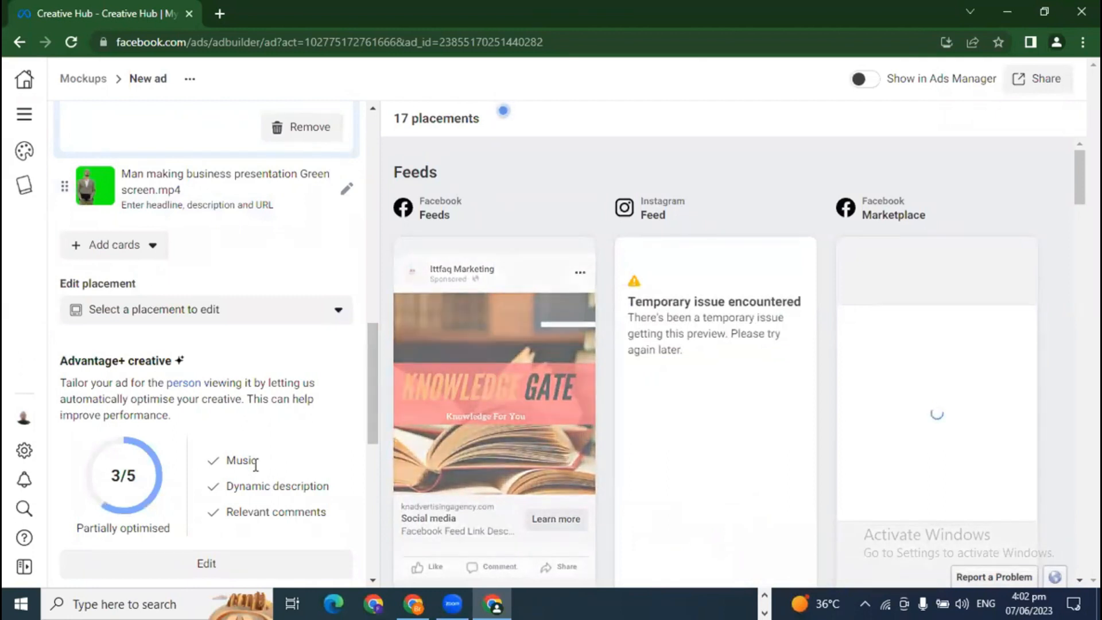
Review the remaining mockup settings and browse back and forth through the carousel cards in the Facebook Feeds preview.
scroll(287, 468, "down", 3)
scroll(259, 459, "up", 4)
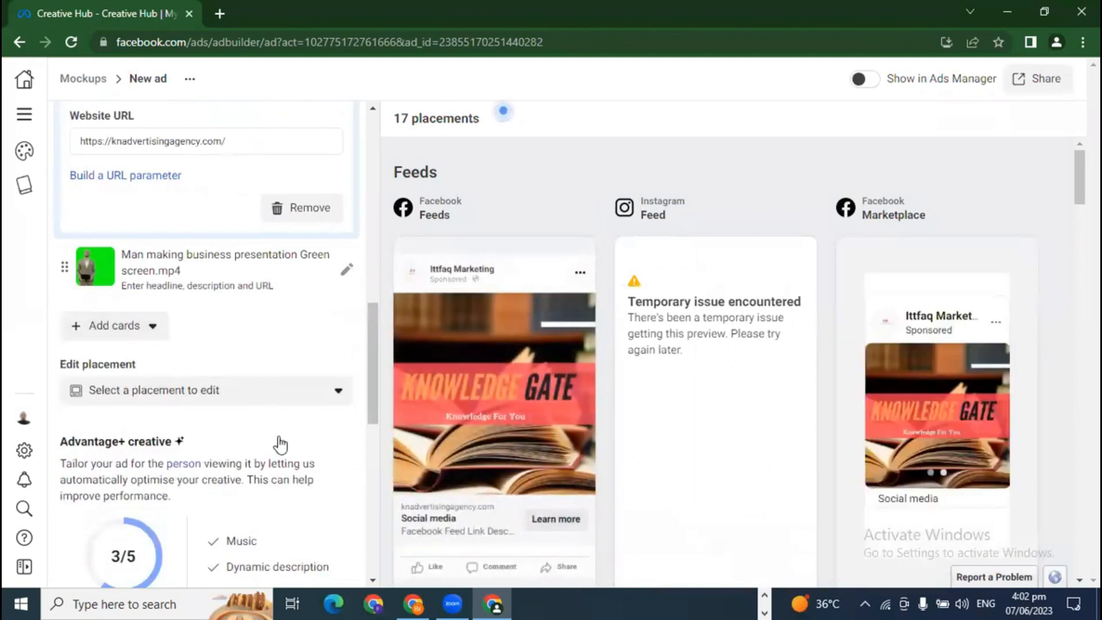
scroll(280, 446, "down", 6)
scroll(290, 486, "up", 2)
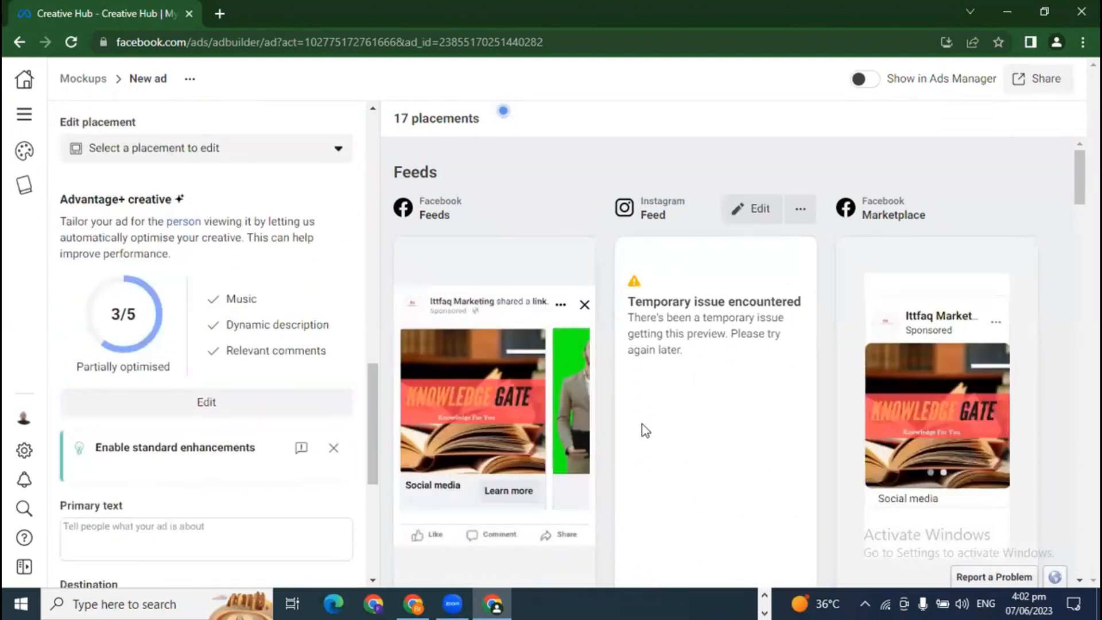
left_click(571, 421)
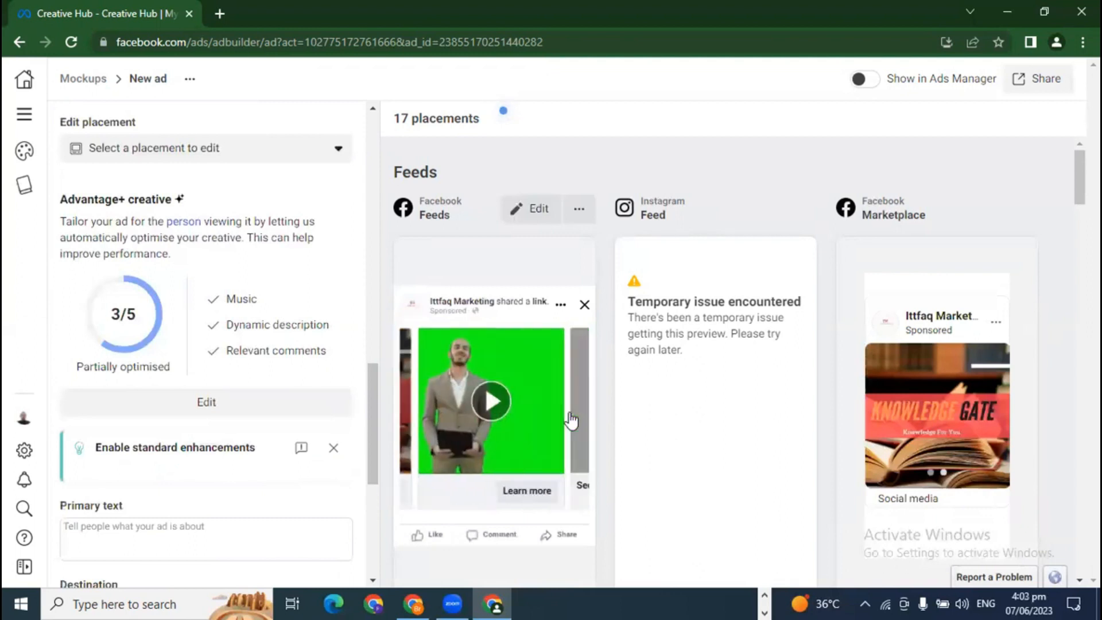
left_click(405, 410)
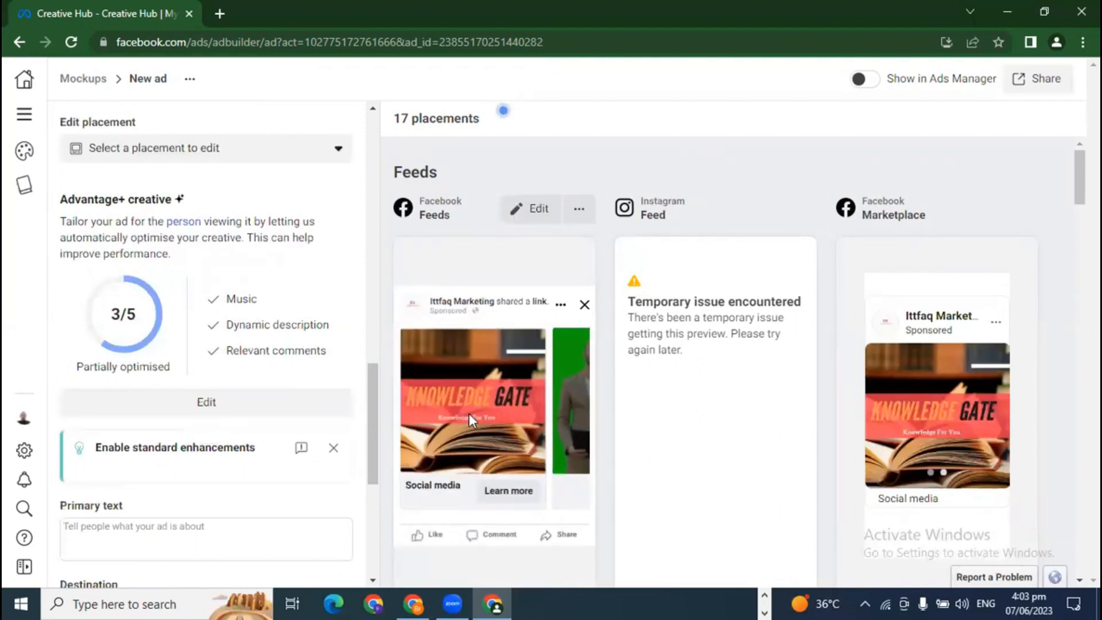
left_click(577, 418)
left_click(577, 409)
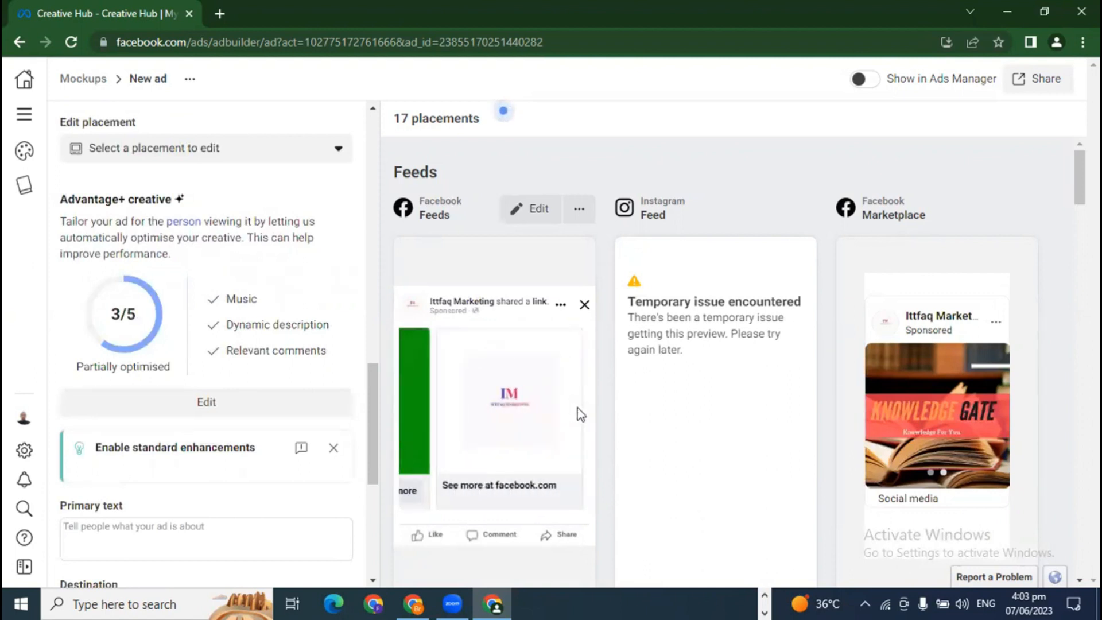
left_click(402, 419)
left_click(405, 419)
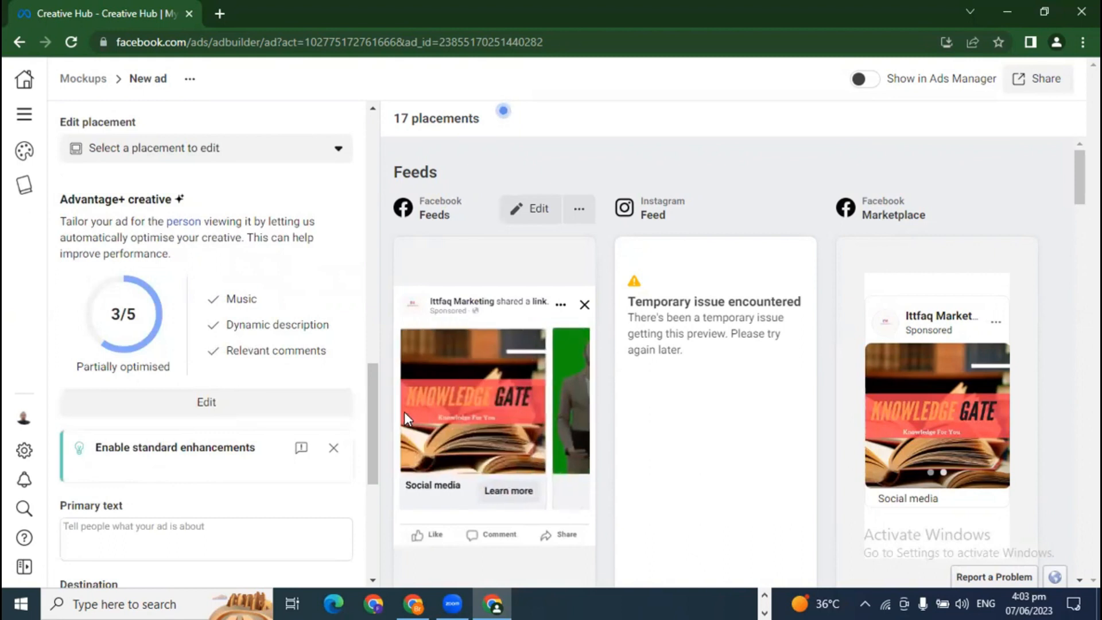
Advance the Facebook Feeds preview to the video card and start creating a video as another carousel card.
left_click(560, 422)
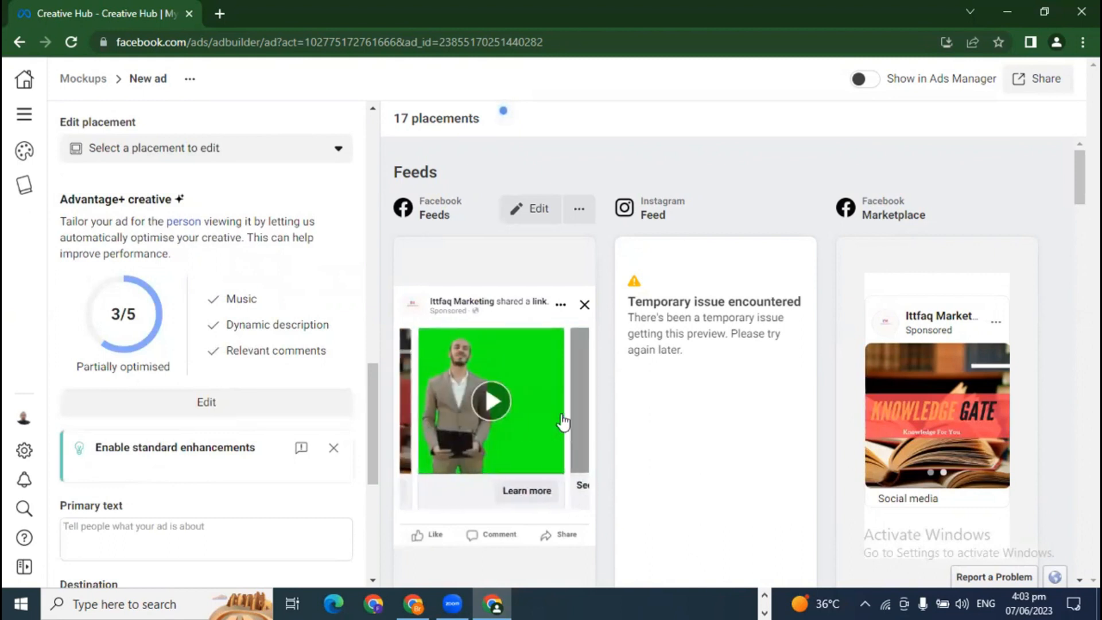
scroll(268, 436, "up", 3)
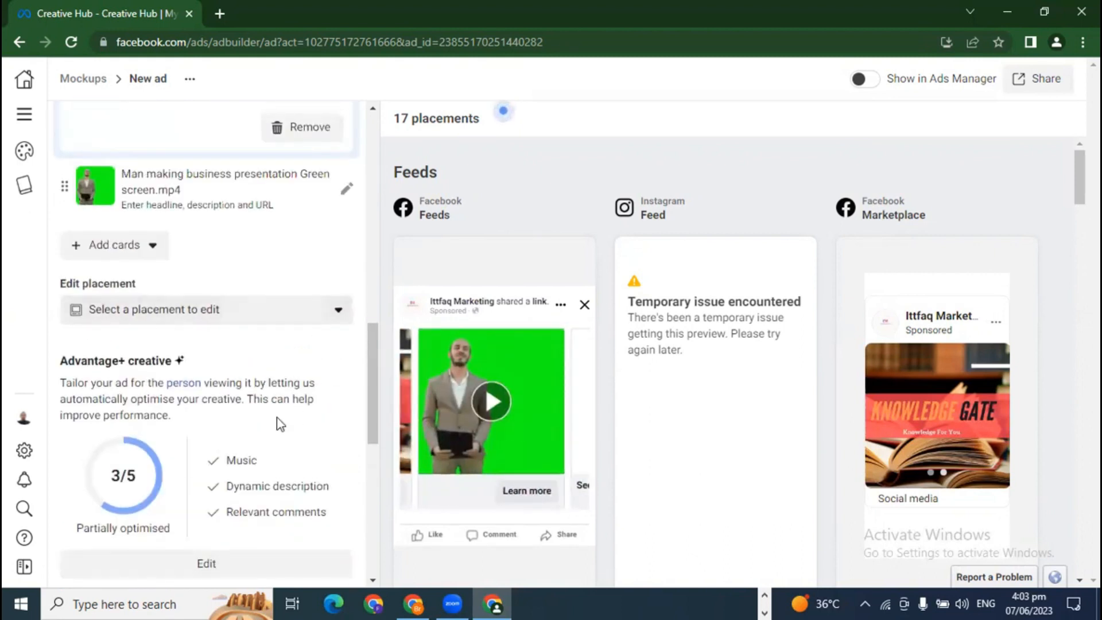
scroll(278, 423, "down", 4)
scroll(199, 323, "up", 3)
left_click(116, 168)
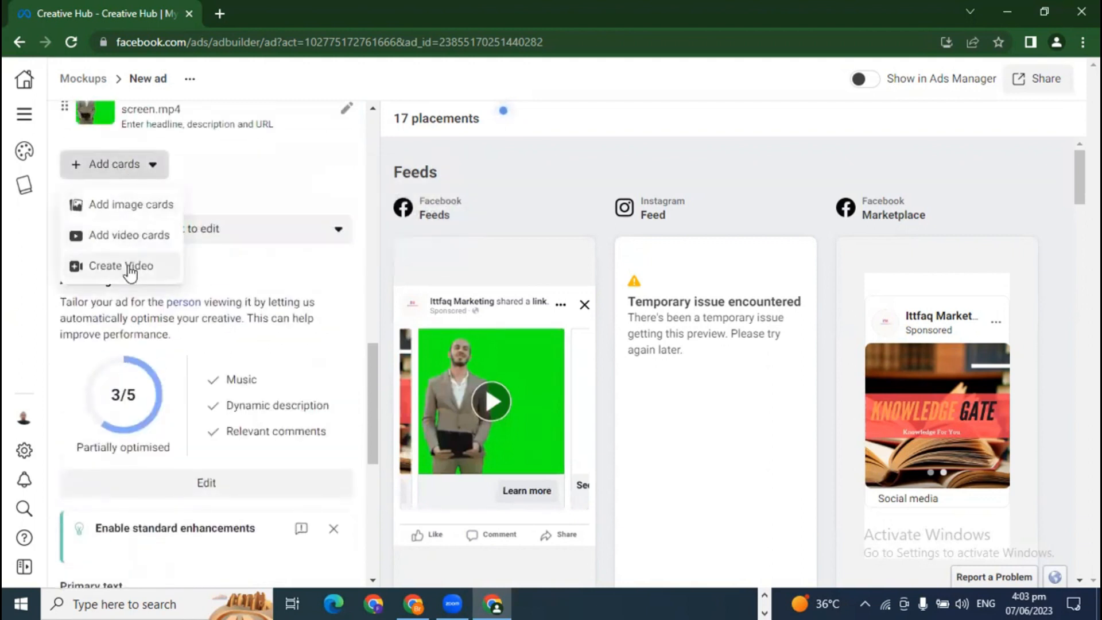
left_click(132, 265)
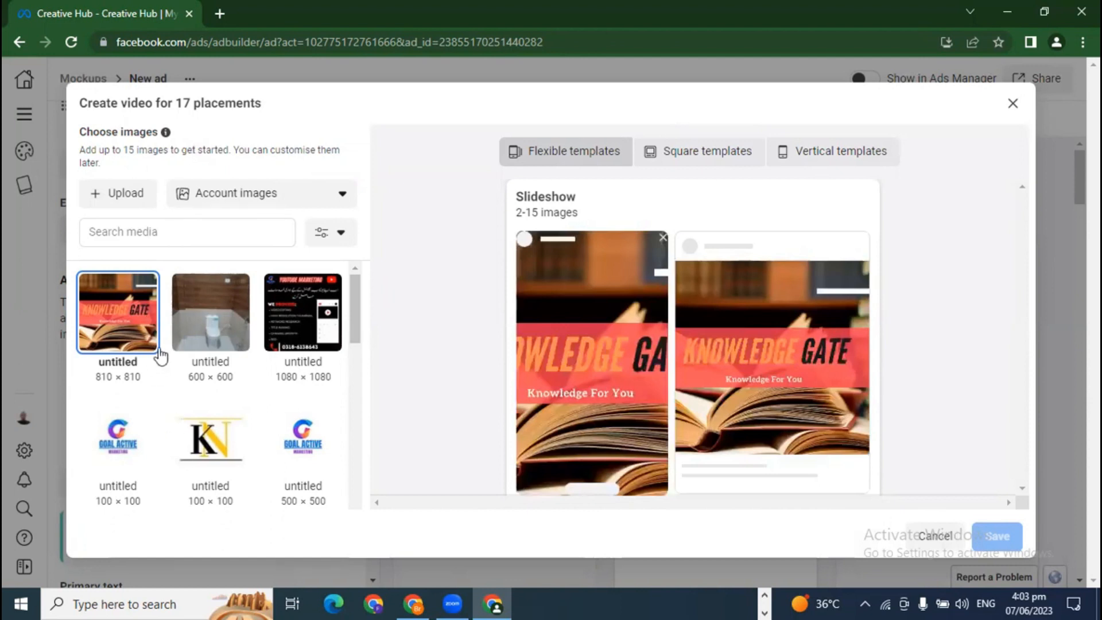
Select 15 account images for the video, skipping the 100 × 100 Goal Active logo and the SK Motor logo.
left_click(212, 323)
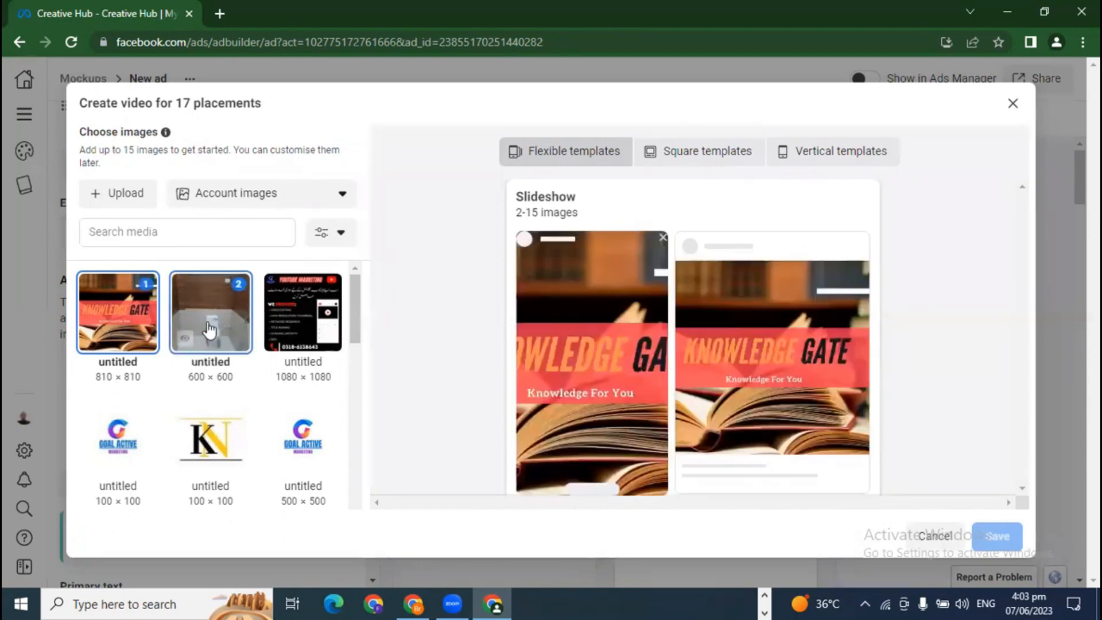
left_click(287, 330)
scroll(229, 414, "down", 1)
left_click(211, 356)
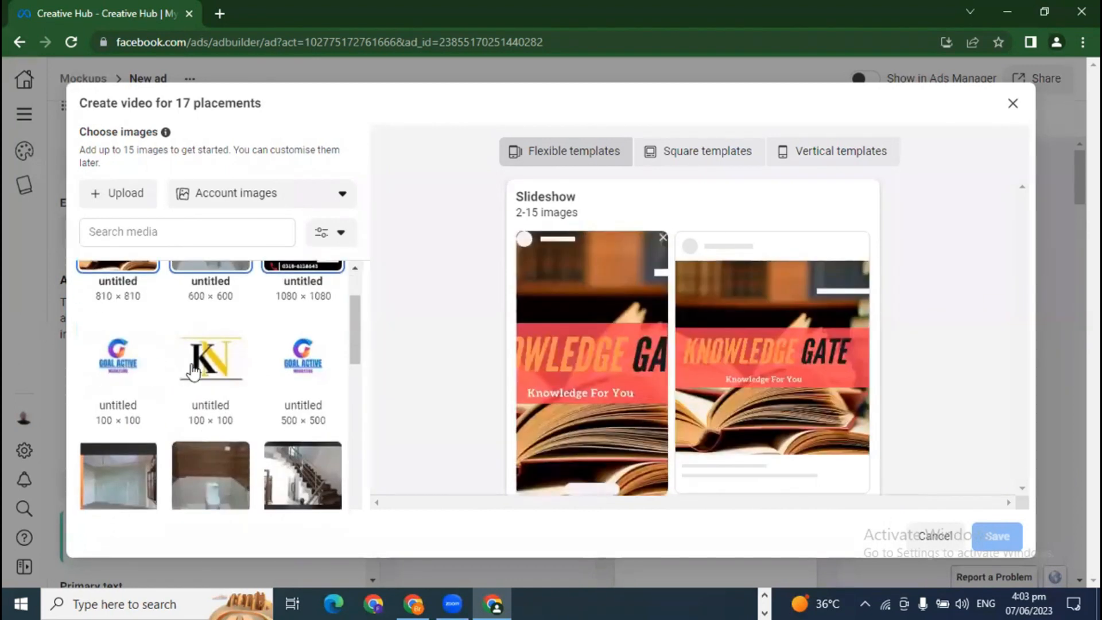
left_click(329, 381)
left_click(148, 485)
left_click(193, 485)
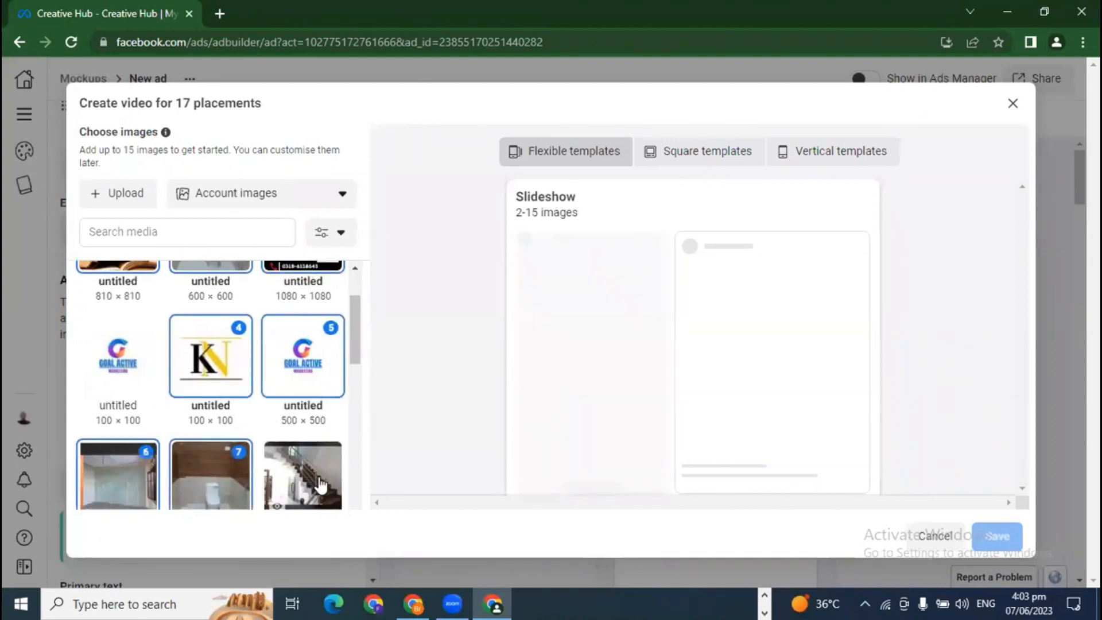
left_click(321, 485)
scroll(320, 486, "down", 4)
left_click(211, 367)
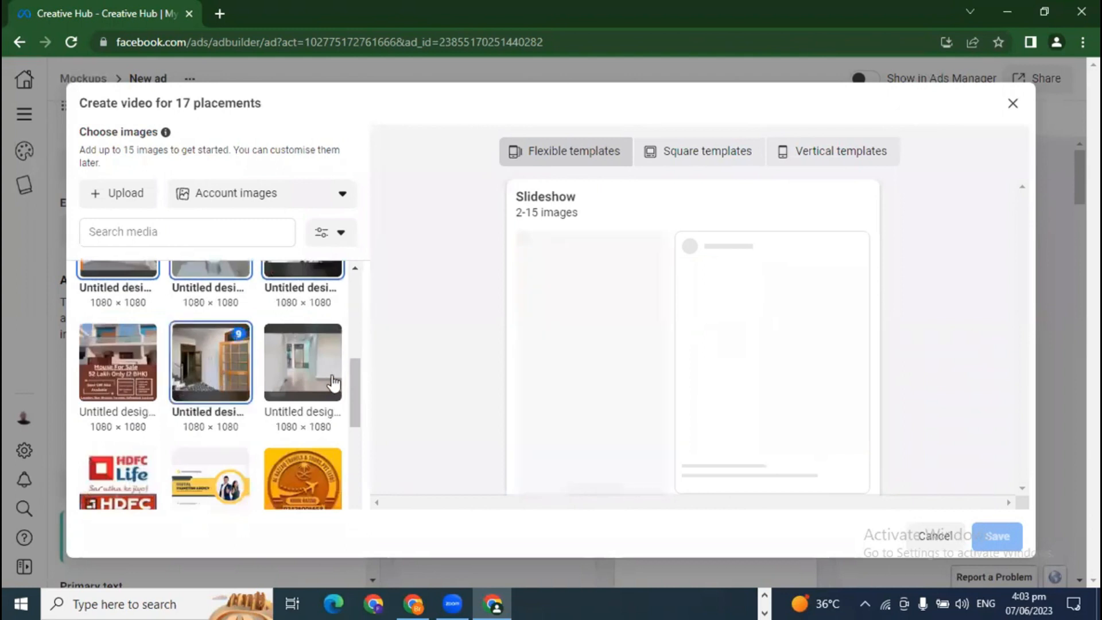
left_click(332, 382)
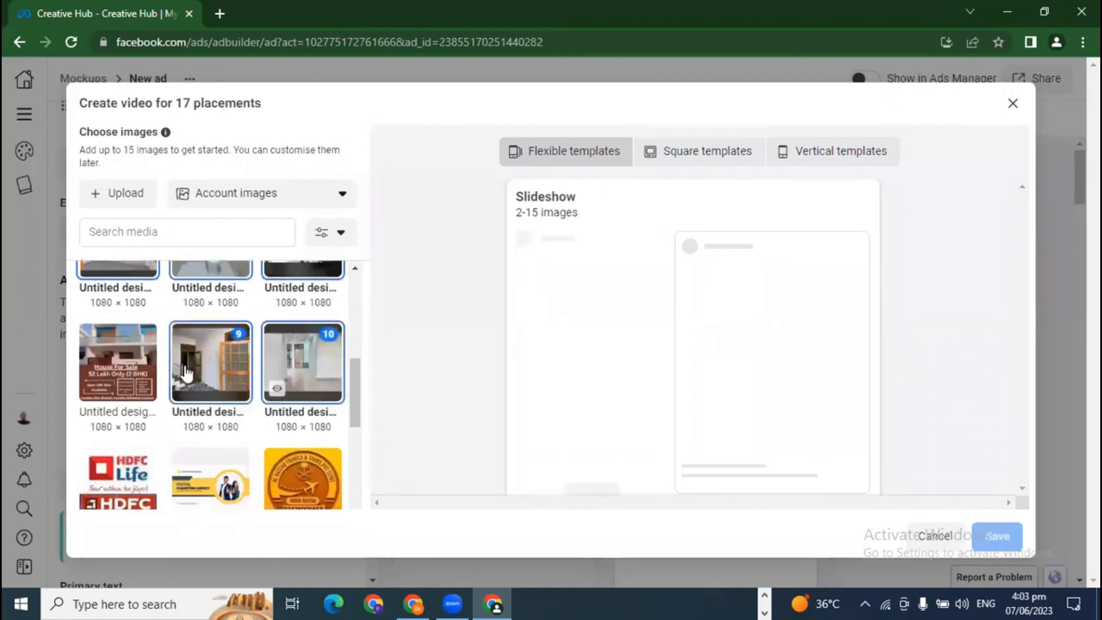
left_click(93, 388)
scroll(148, 484, "down", 1)
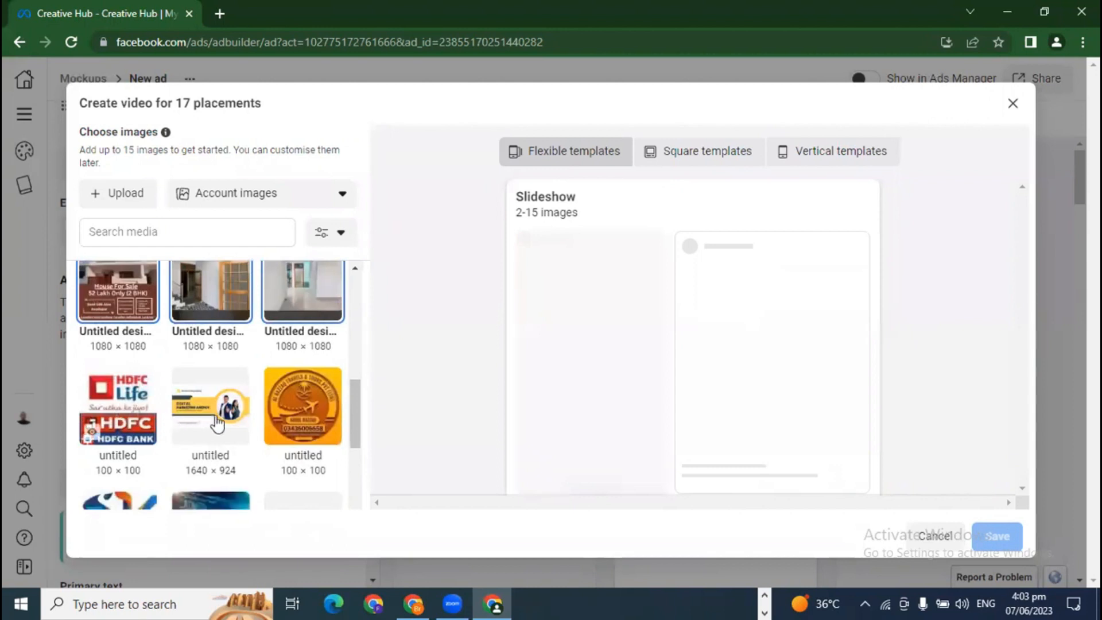
left_click(111, 433)
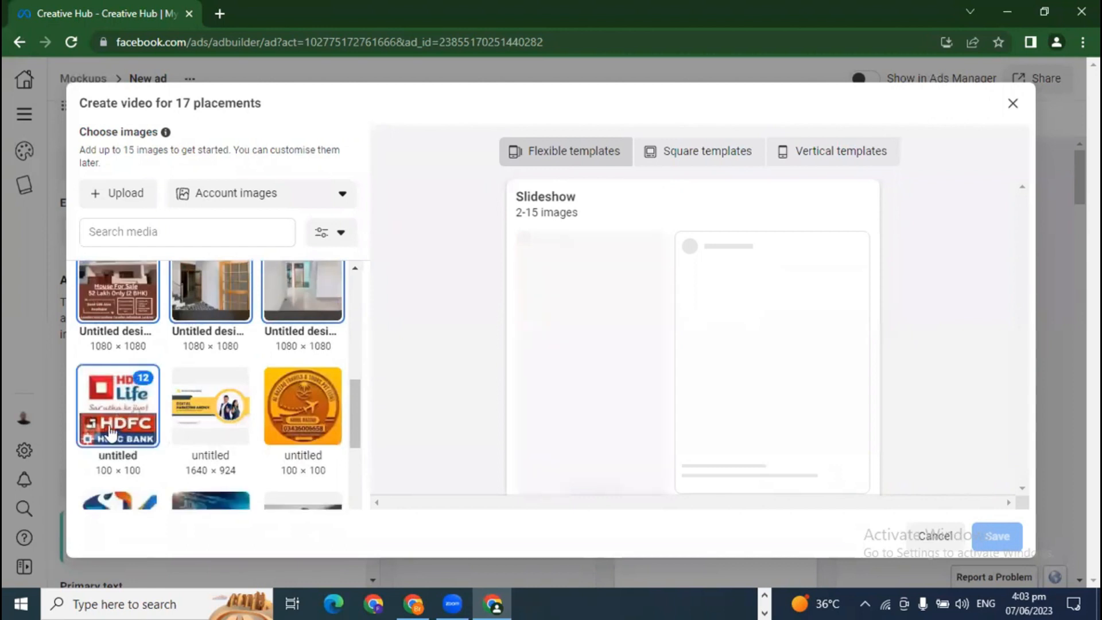
left_click(217, 430)
left_click(287, 428)
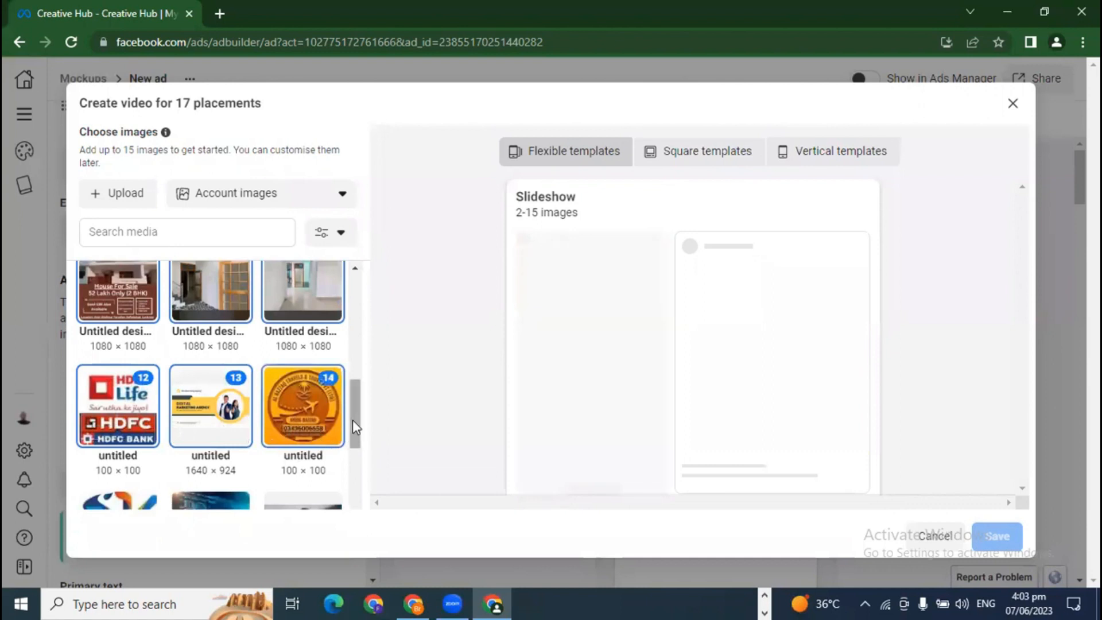
left_click_drag(352, 419, 363, 464)
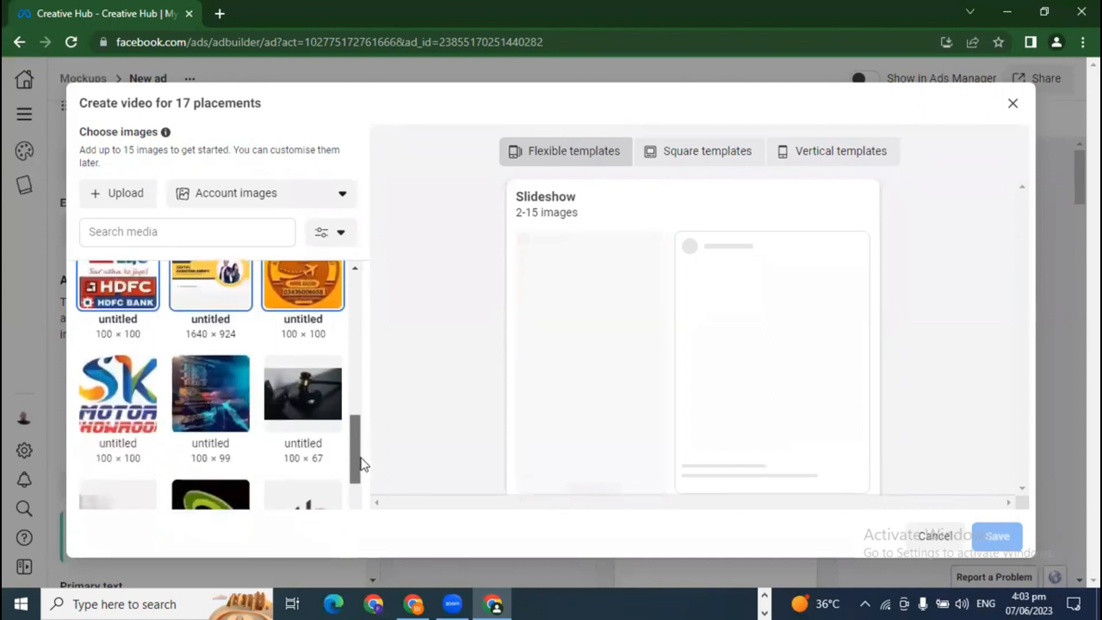
left_click(226, 395)
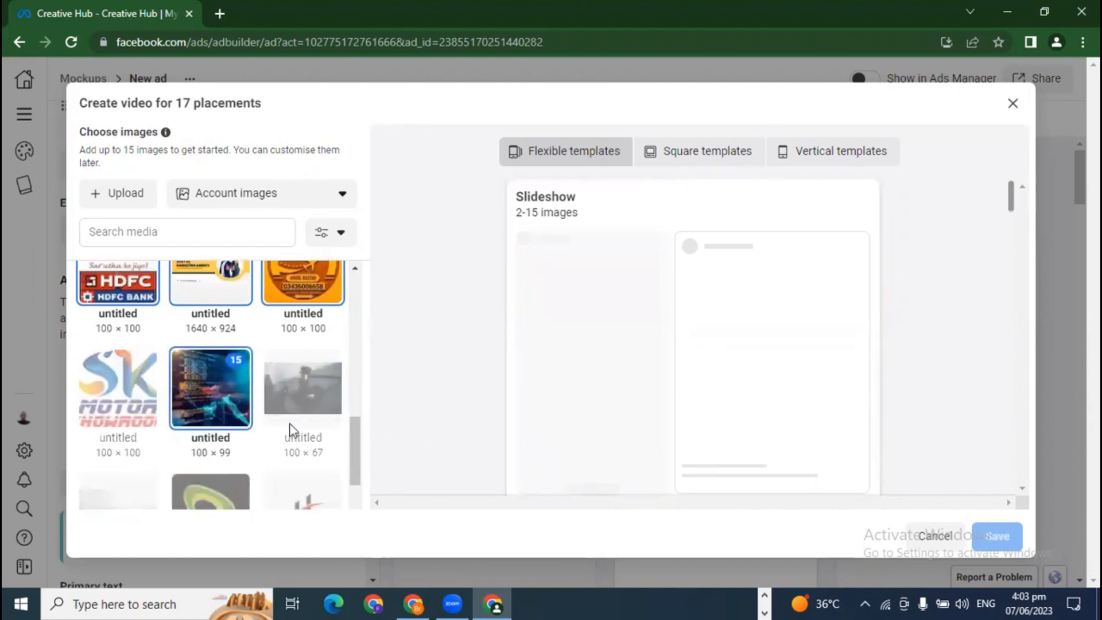
Examine the flexible, square and vertical video templates and how many images each one accepts.
scroll(294, 431, "up", 7)
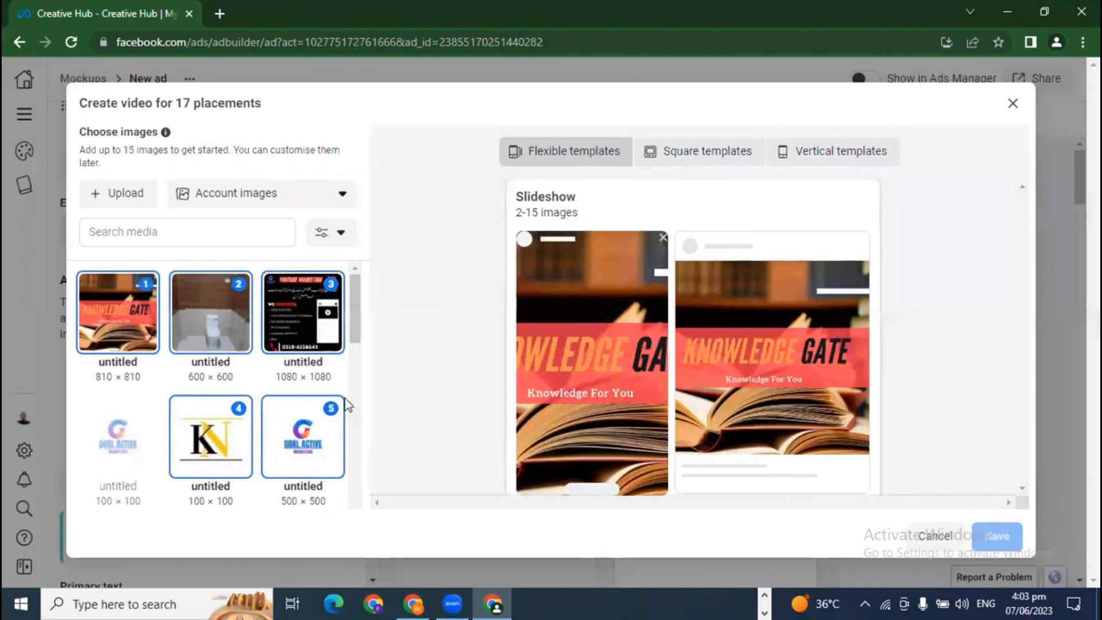
scroll(619, 422, "down", 5)
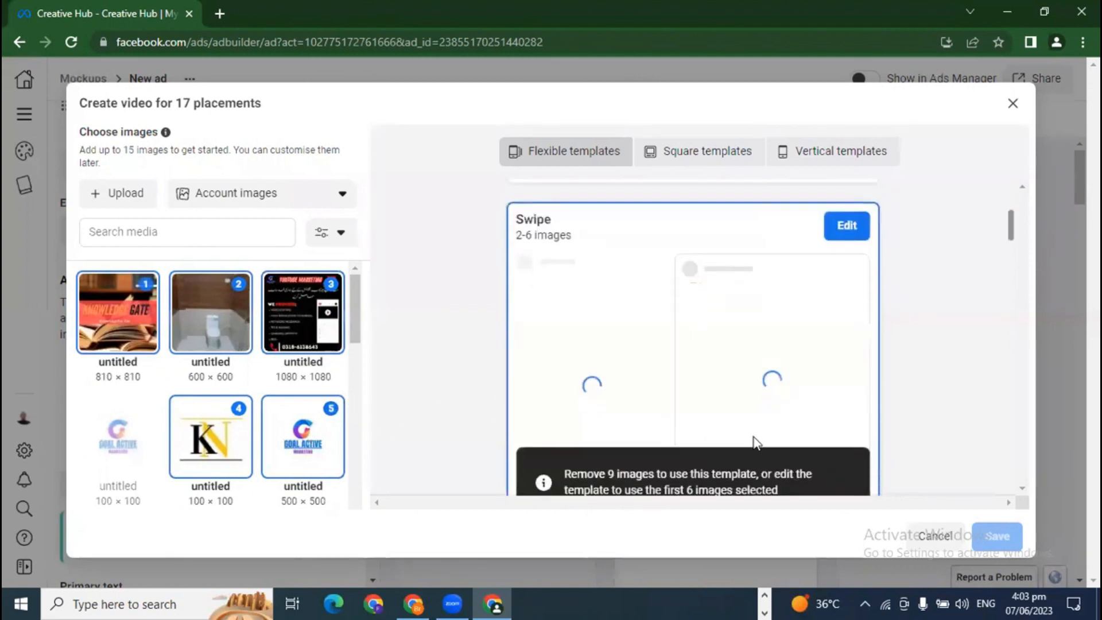
scroll(906, 412, "up", 3)
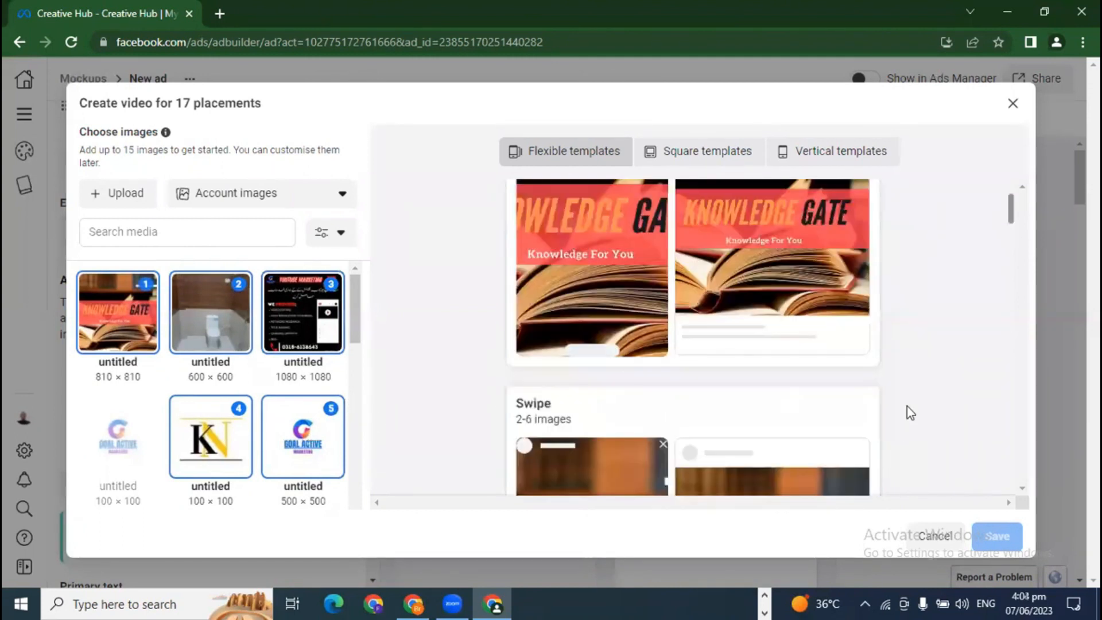
scroll(912, 409, "down", 3)
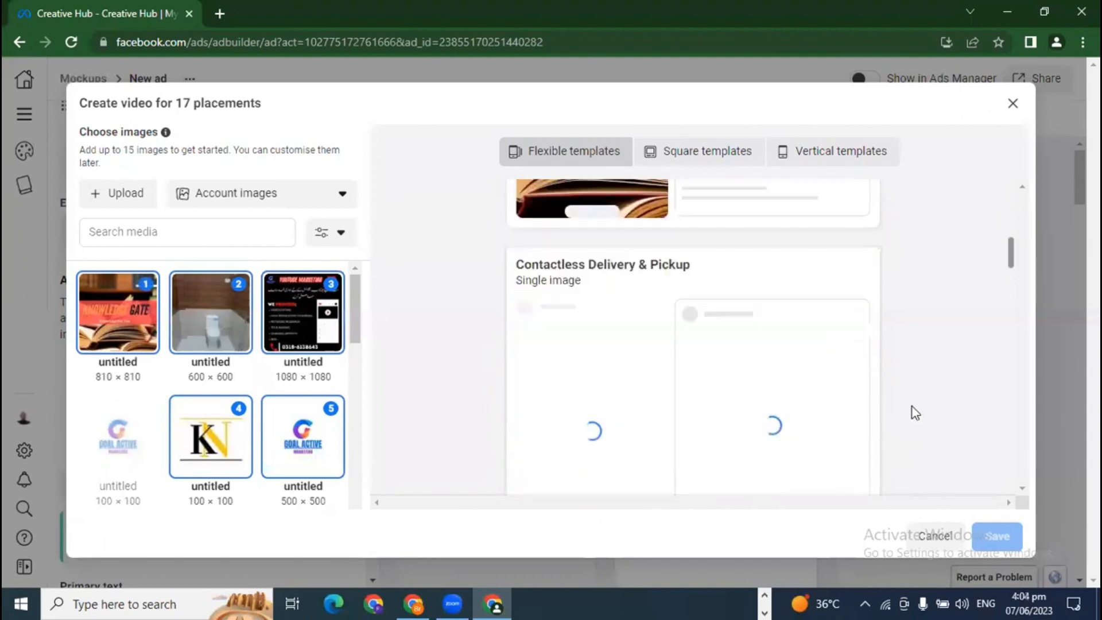
scroll(913, 404, "down", 3)
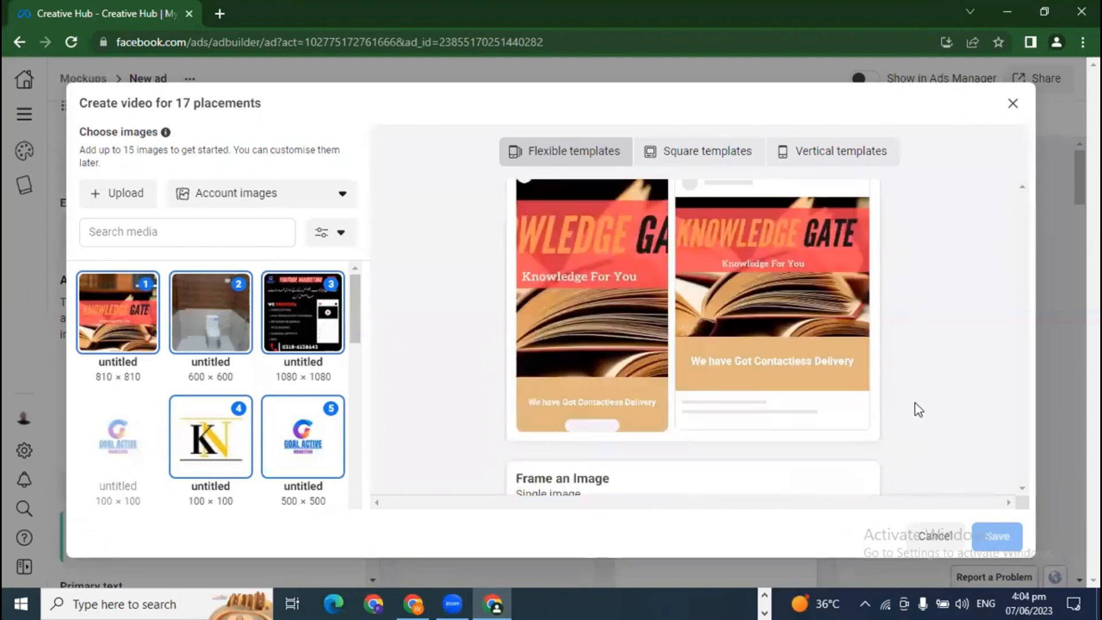
scroll(918, 410, "down", 2)
scroll(920, 409, "up", 6)
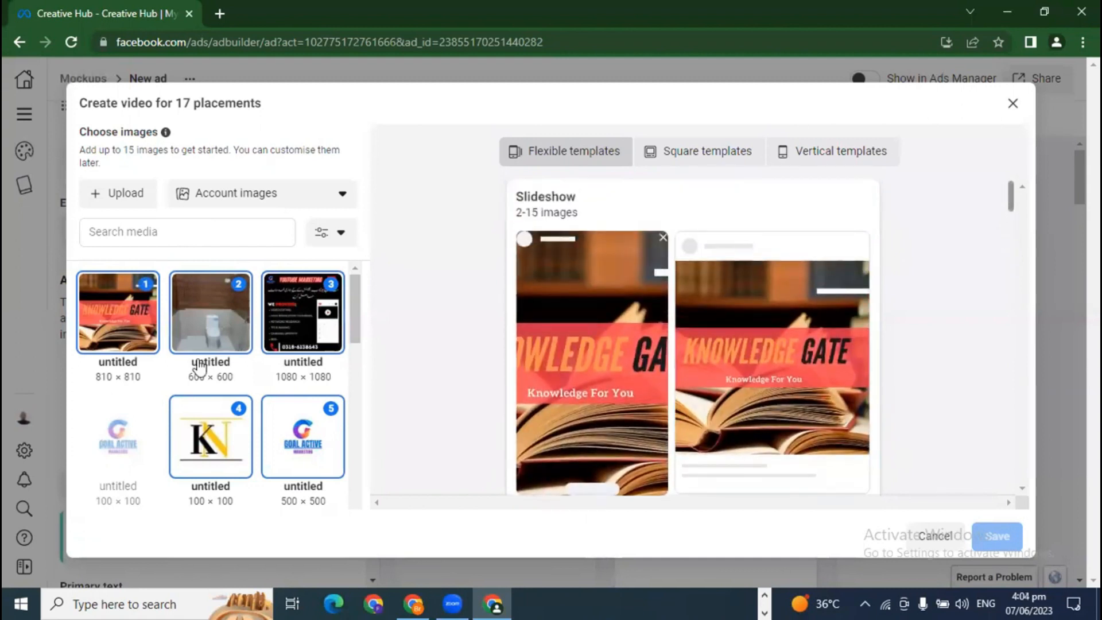
left_click(676, 161)
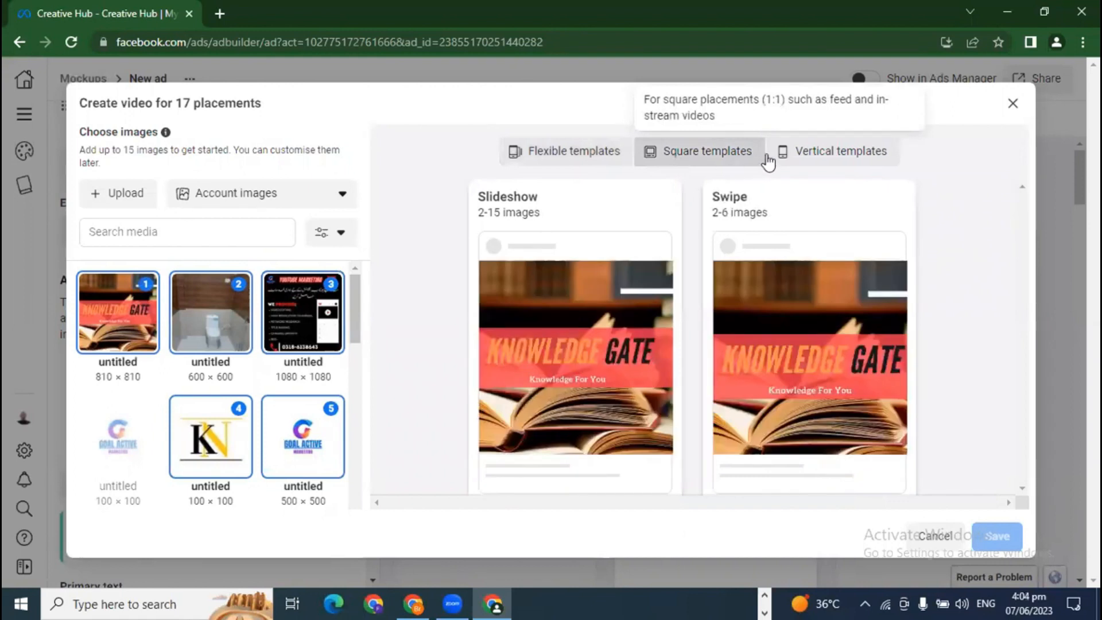
left_click(815, 154)
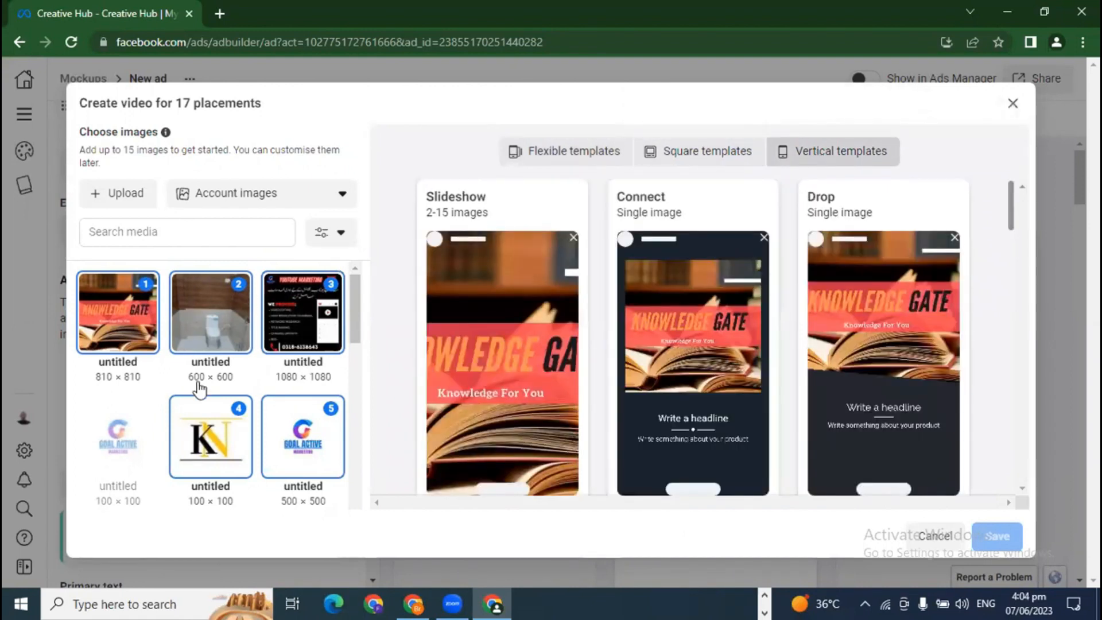
scroll(218, 402, "down", 10)
scroll(240, 419, "up", 10)
Swap the Knowledge Gate image for the 100 × 100 Goal Active logo, preview the vertical Slideshow template, and abandon the video without saving.
left_click(132, 319)
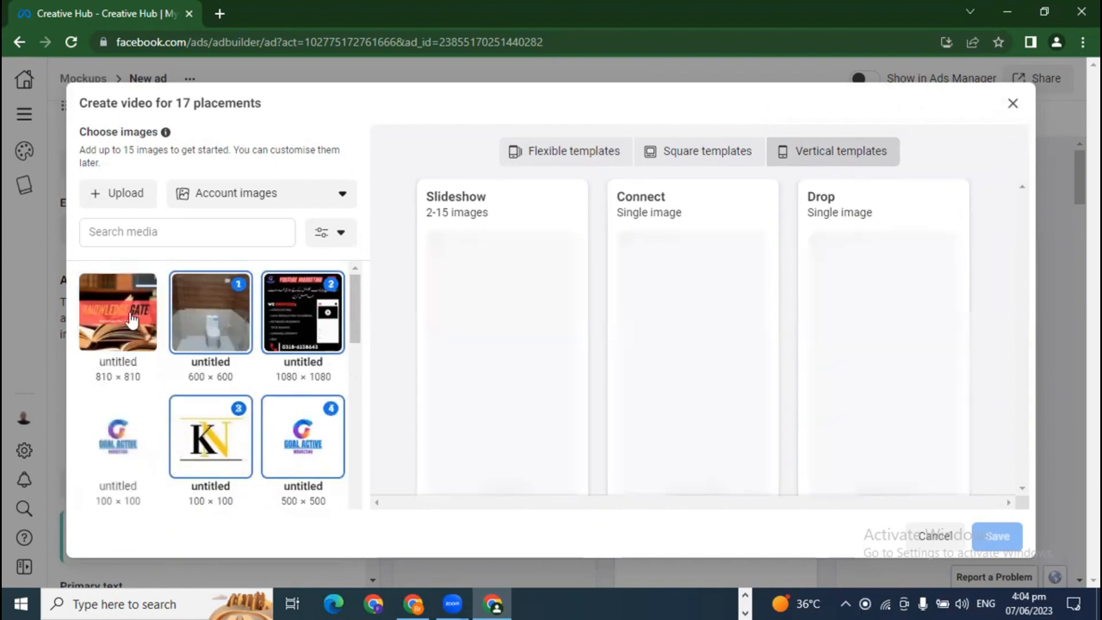
left_click(124, 457)
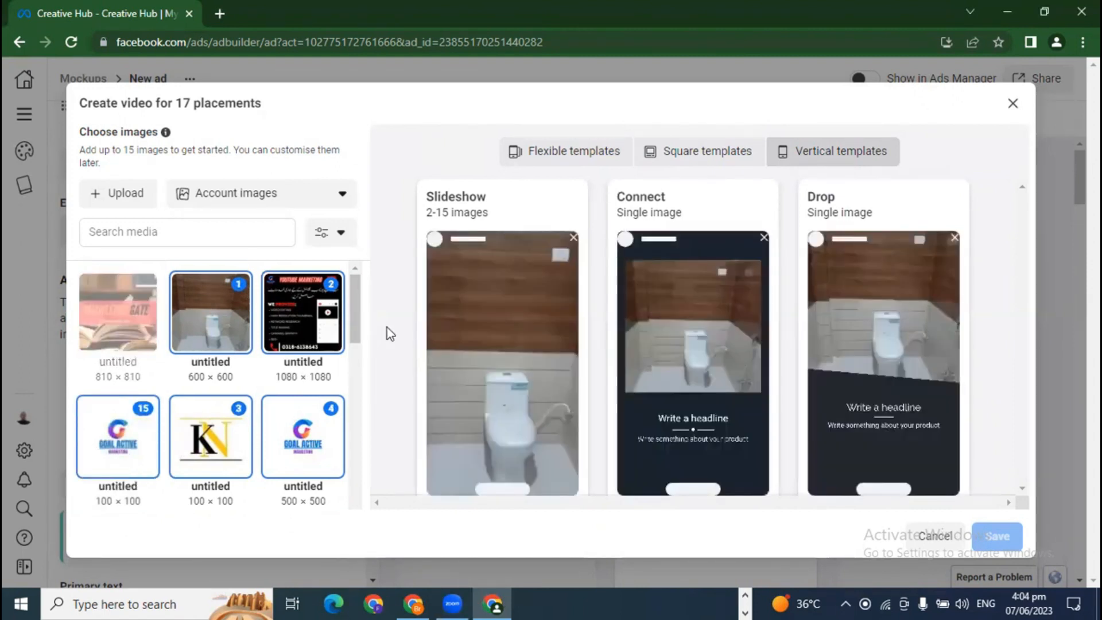
mouse_move(537, 360)
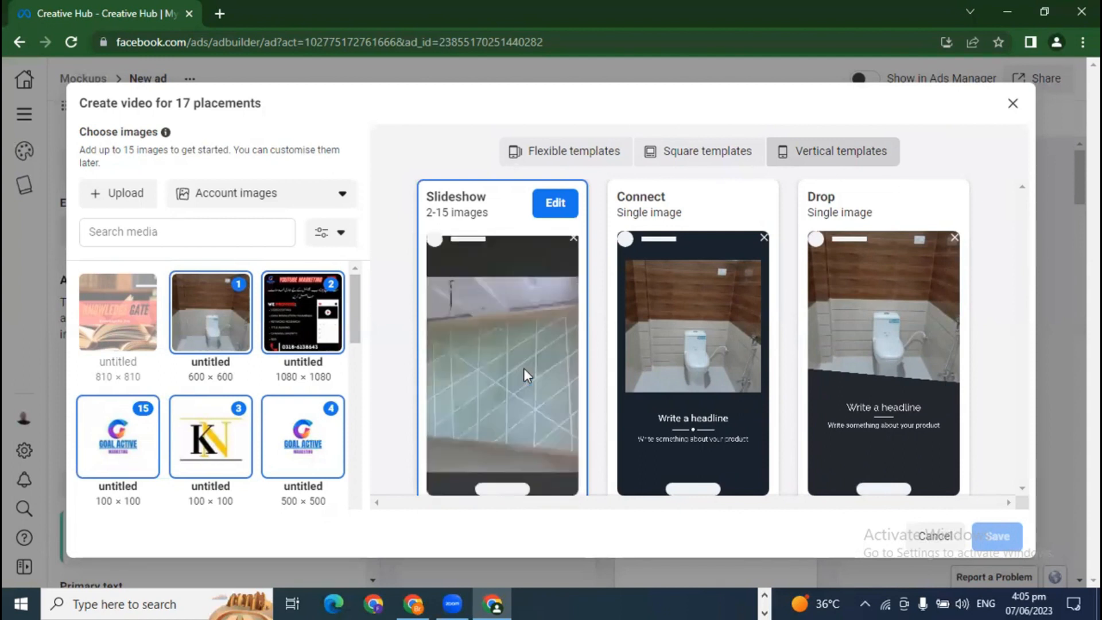
left_click(1012, 104)
Change the mockup format from Carousel to Single image or video and review its media, text and destination settings.
scroll(343, 485, "down", 8)
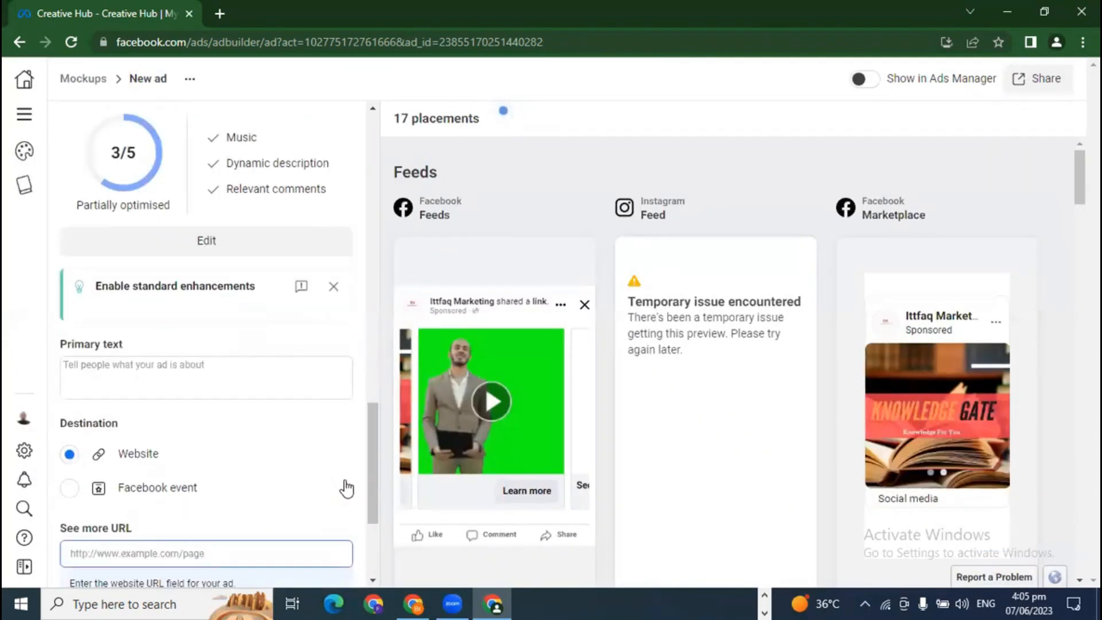
scroll(337, 498, "up", 15)
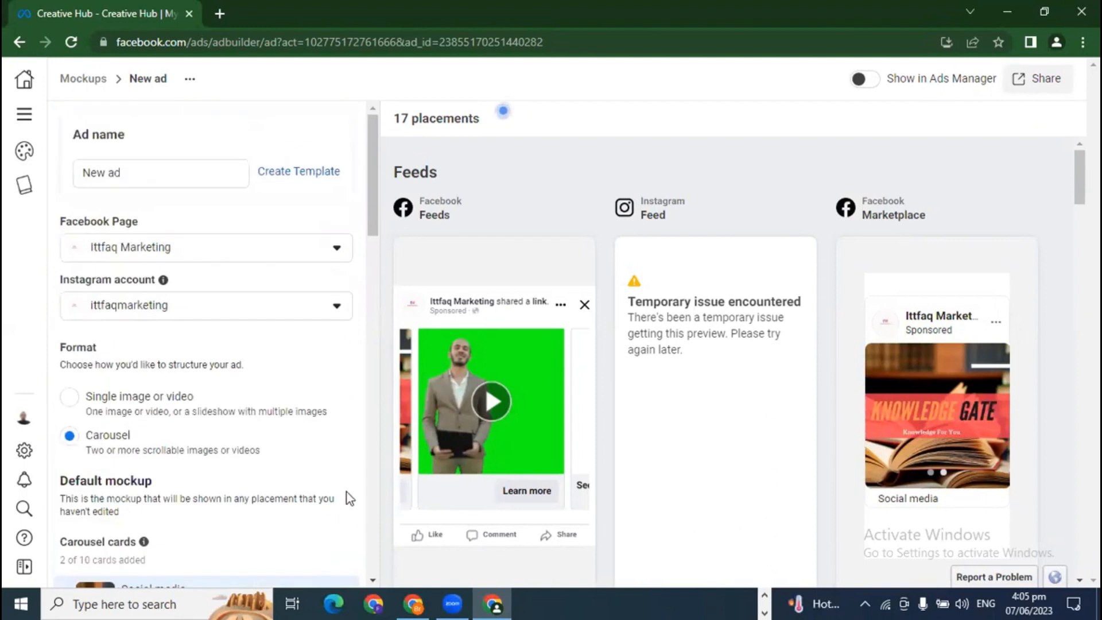
scroll(343, 476, "down", 3)
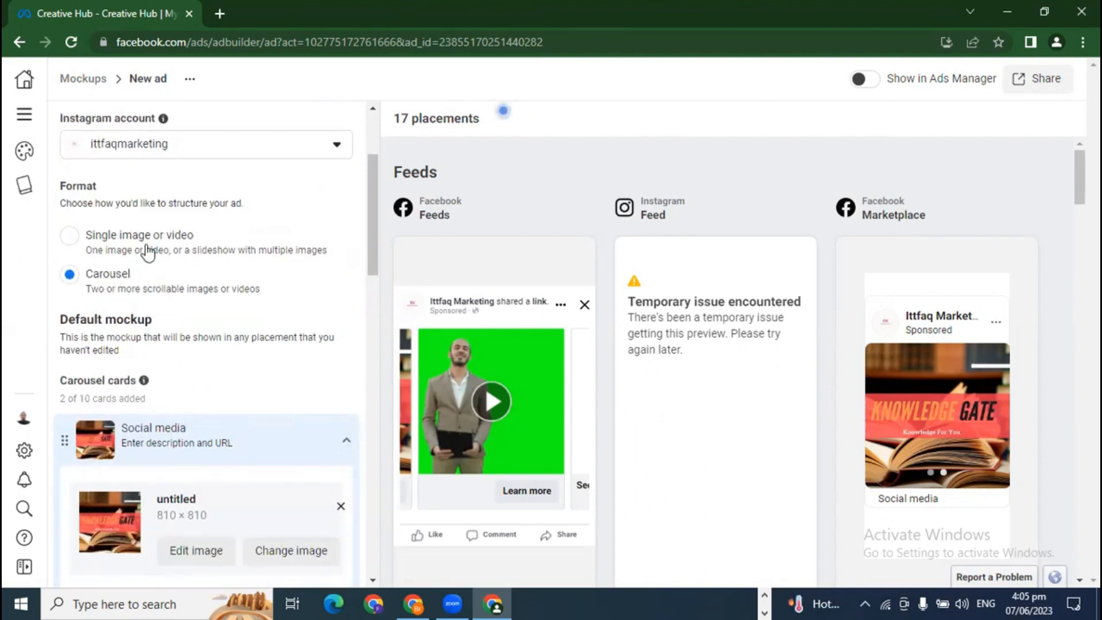
left_click(148, 251)
scroll(290, 492, "down", 4)
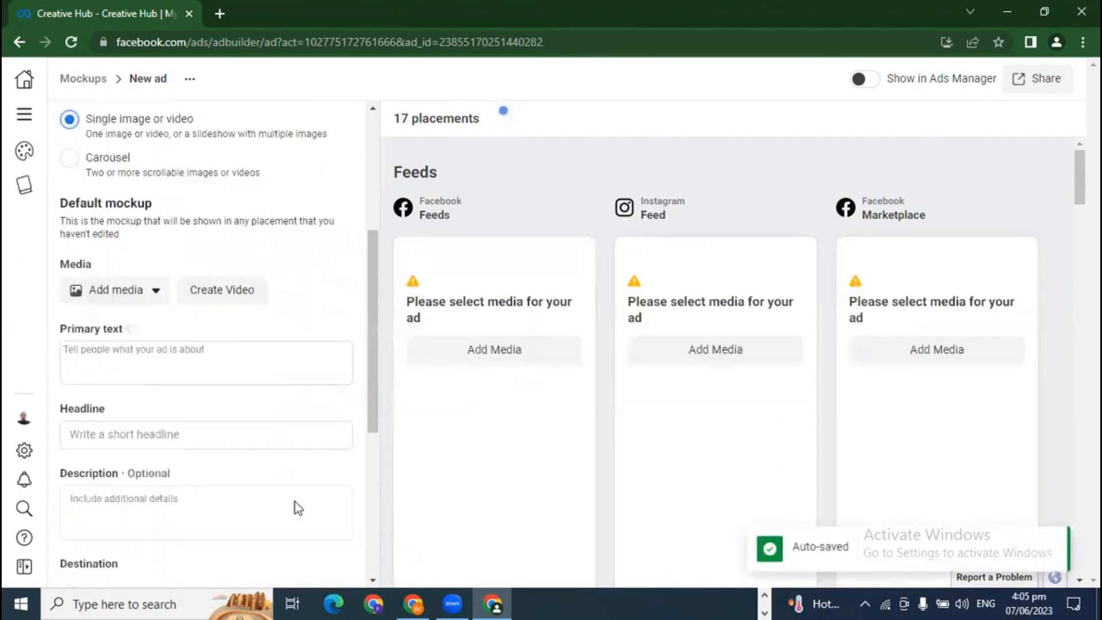
scroll(297, 509, "down", 3)
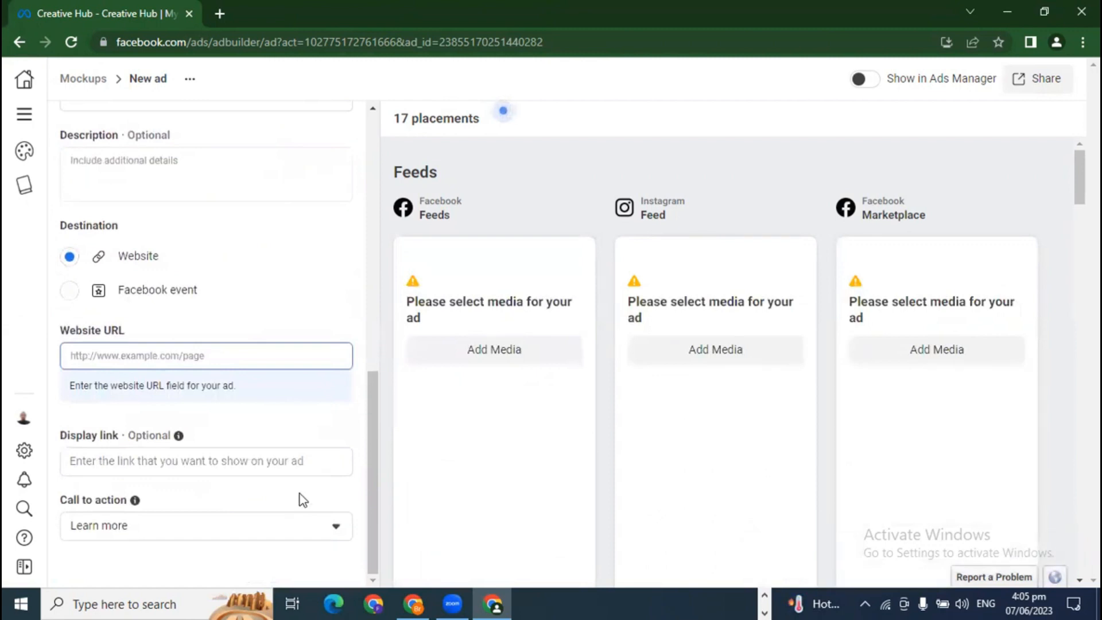
scroll(292, 511, "up", 10)
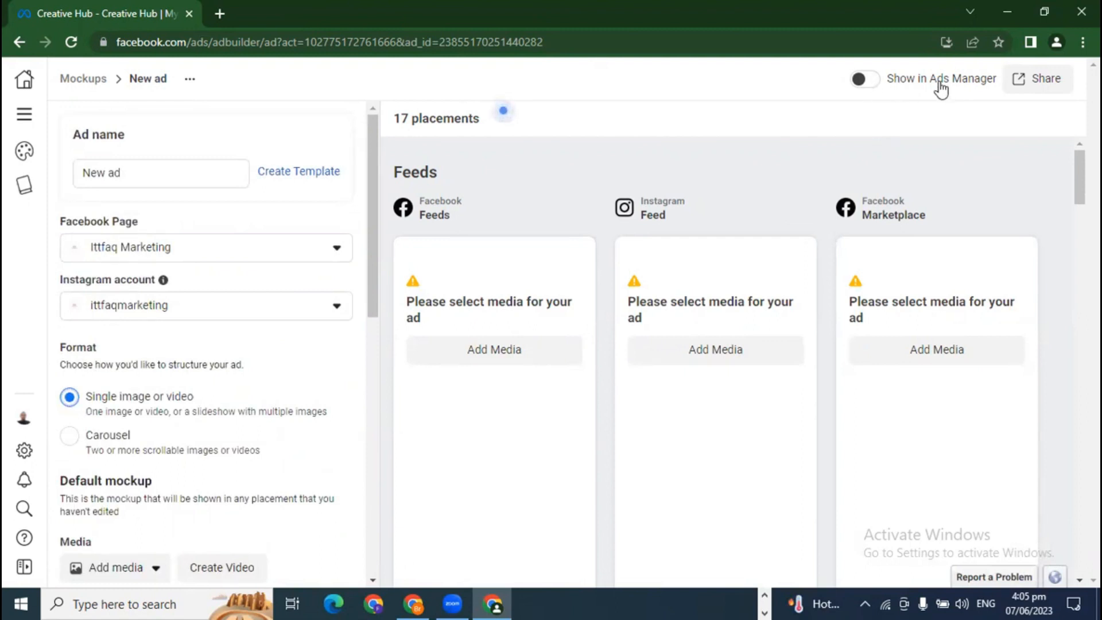
Make the mockup show in Ads Manager and enable link sharing for its preview, leaving the active days unselected.
left_click(876, 82)
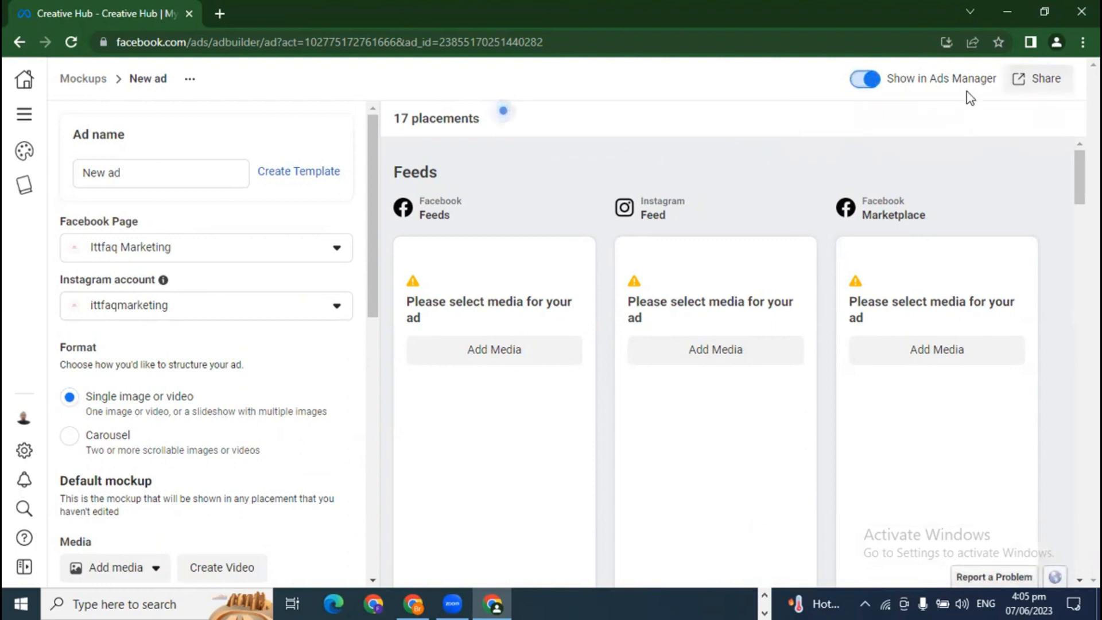
left_click(1032, 89)
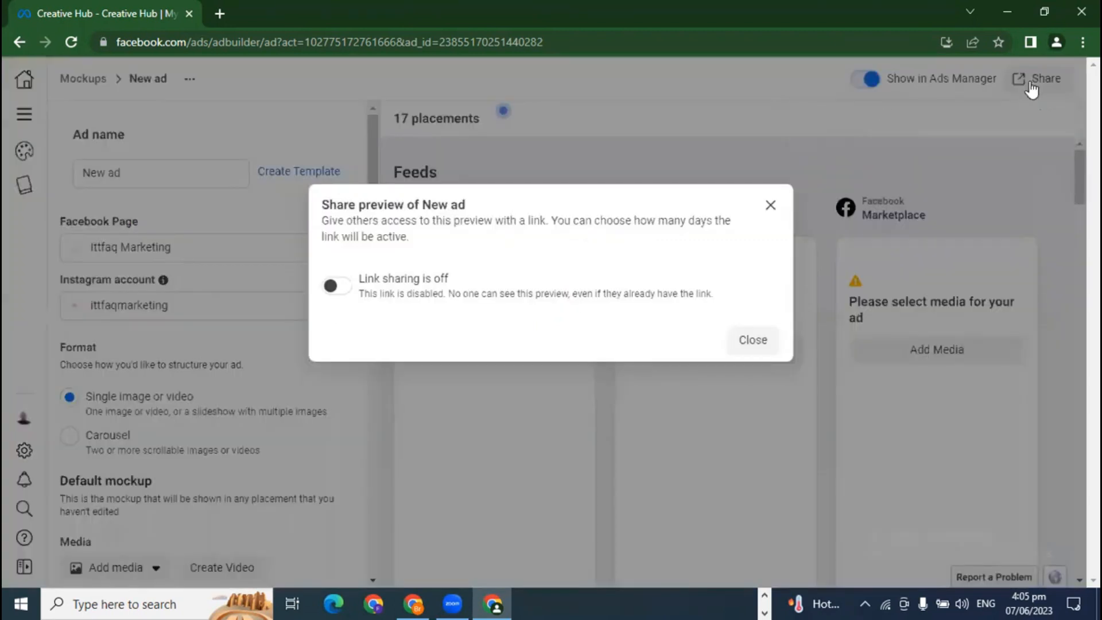
left_click(338, 287)
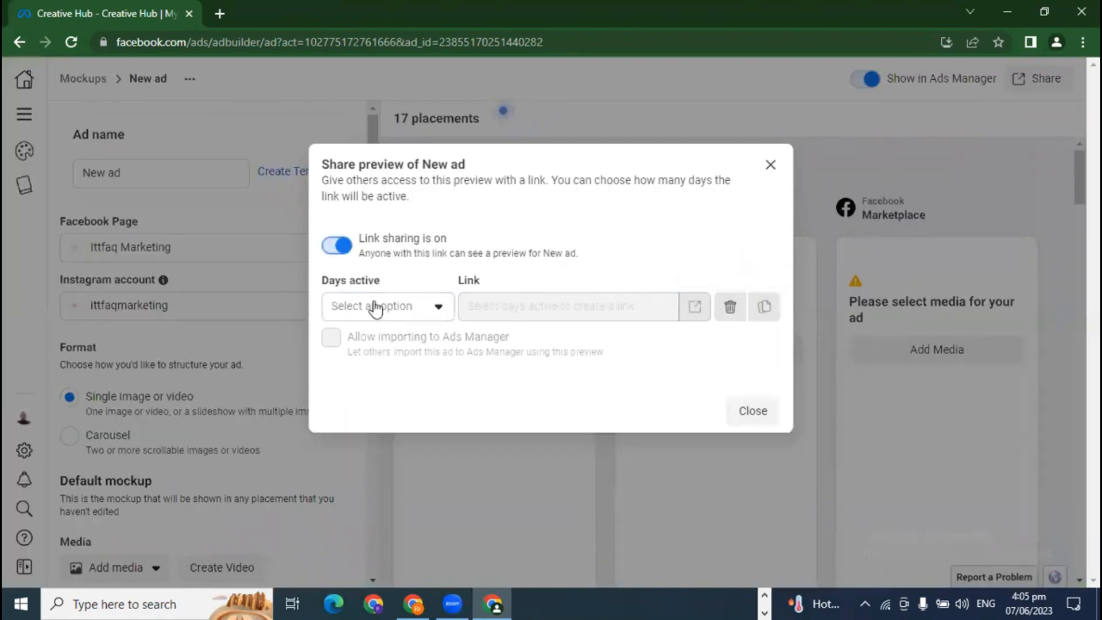
left_click(769, 166)
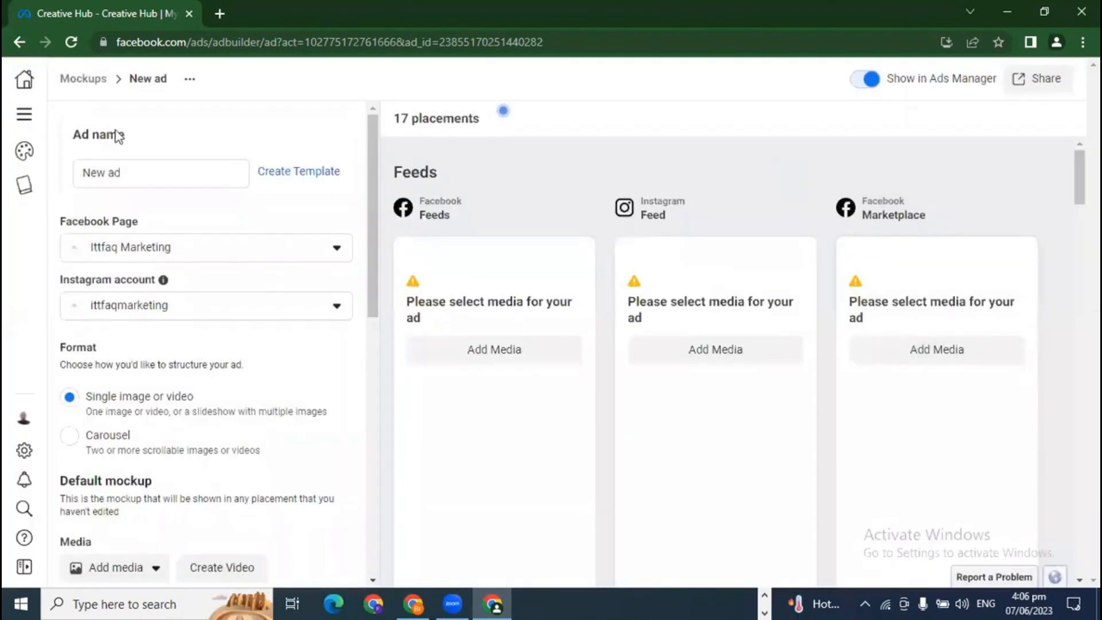
Switch from Creative Hub to Ads Manager at 100% page zoom and start a new campaign.
left_click(22, 120)
left_click(107, 173)
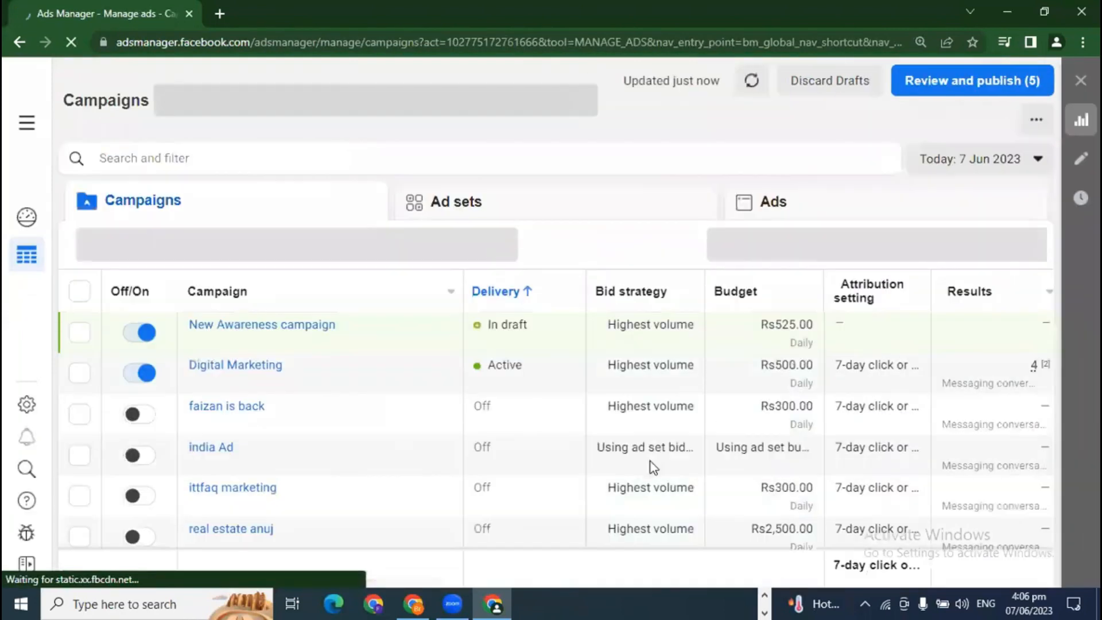
key("alt+f")
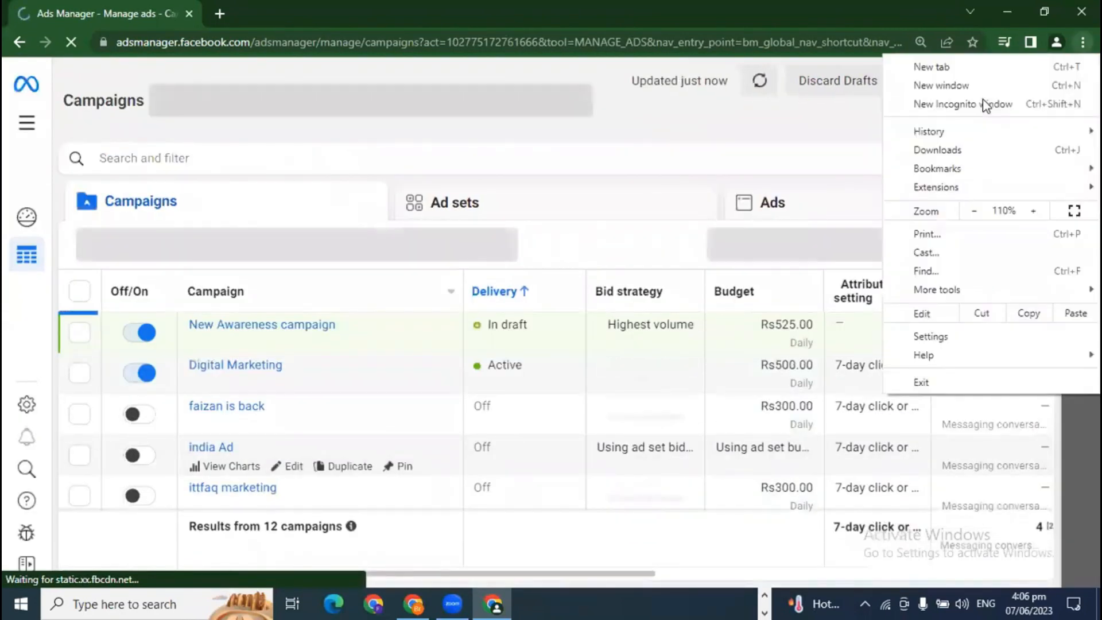
left_click(975, 211)
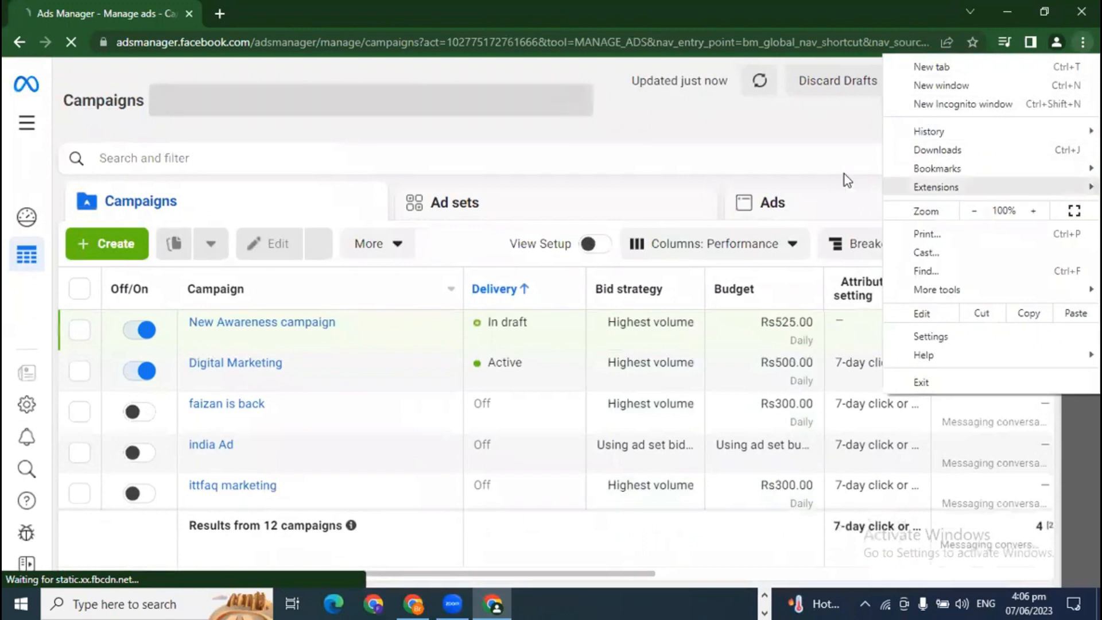
left_click(795, 115)
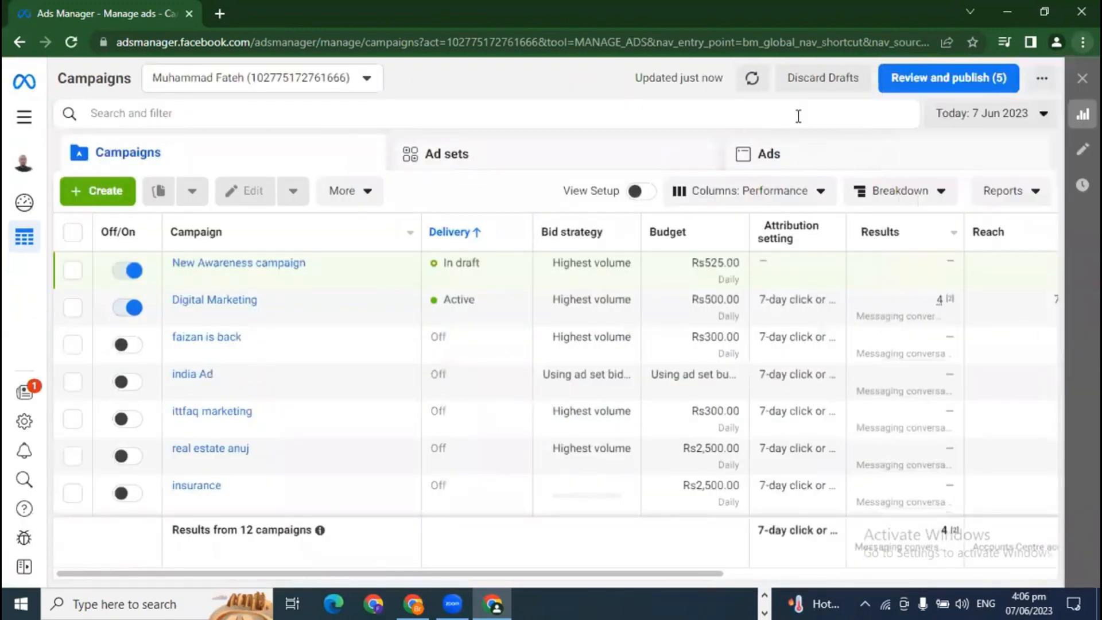
left_click(86, 192)
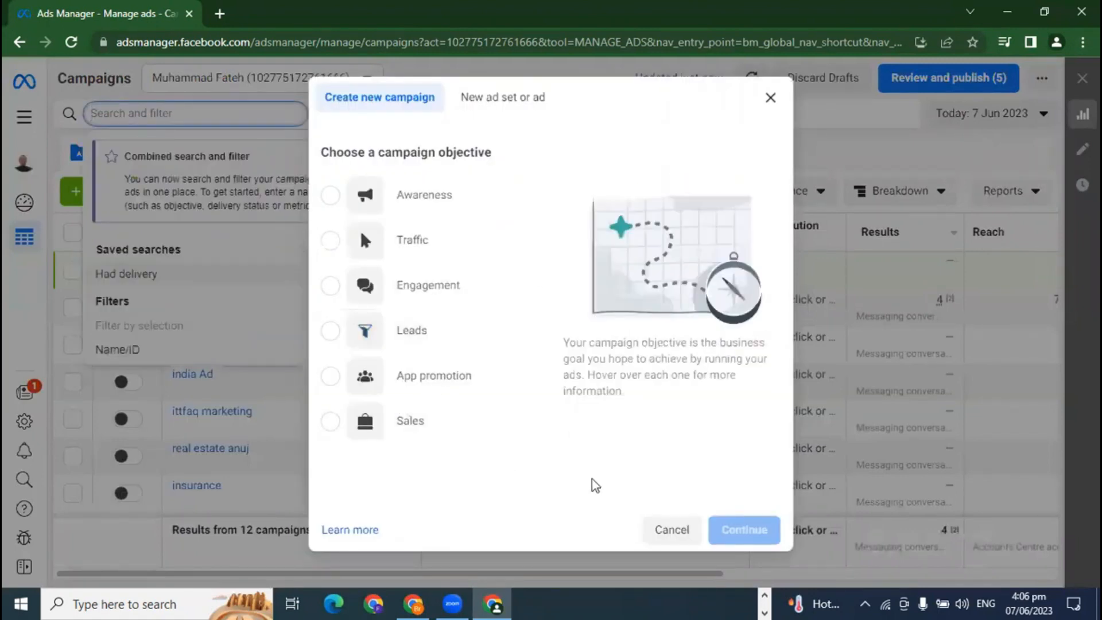
Open a second Chrome window under another browser profile and load that profile's Ads Manager campaigns.
left_click(766, 596)
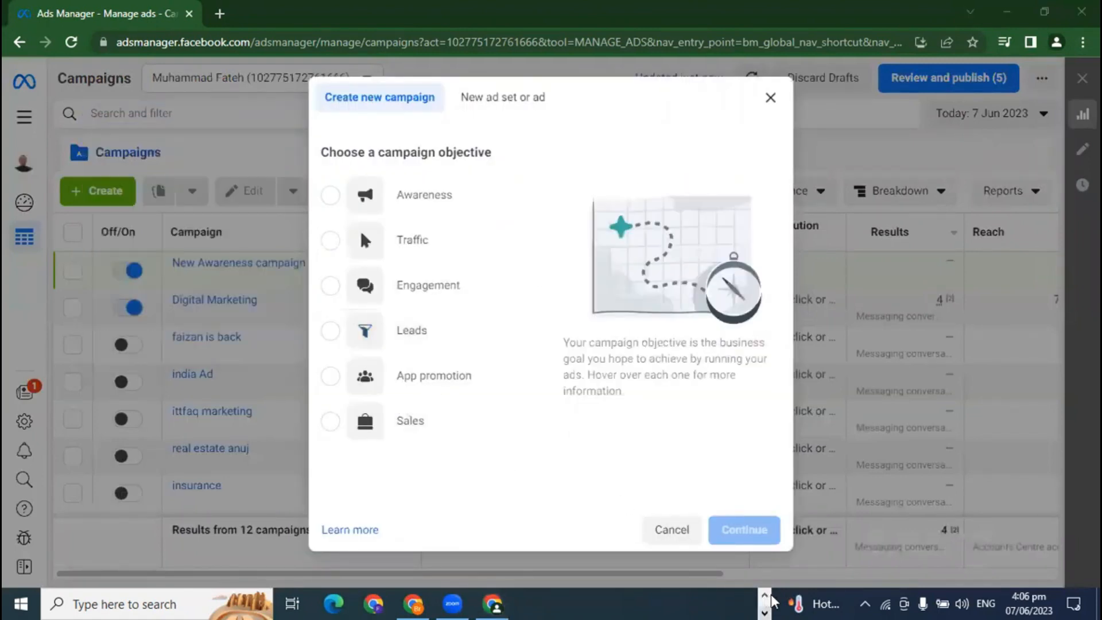
left_click(766, 596)
left_click(329, 604)
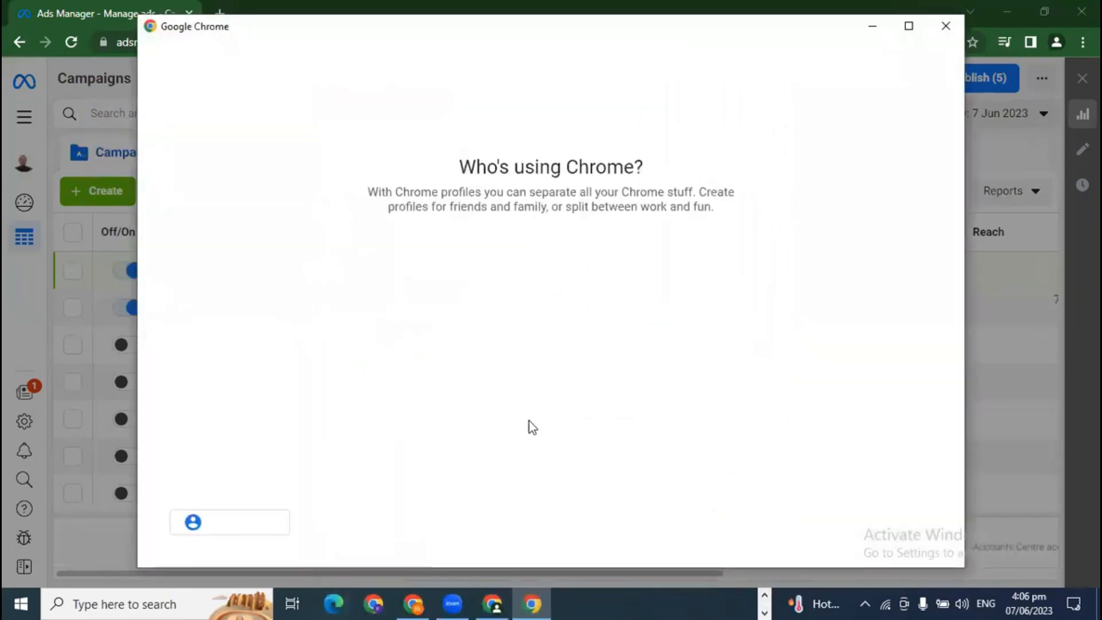
scroll(680, 396, "down", 3)
scroll(679, 395, "down", 5)
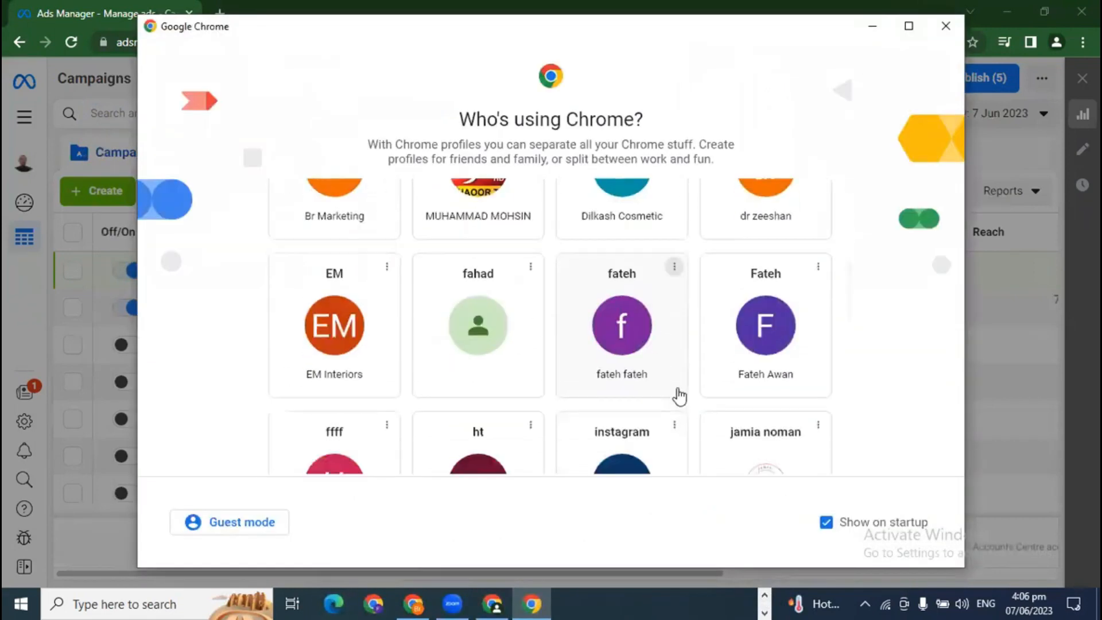
scroll(679, 395, "down", 4)
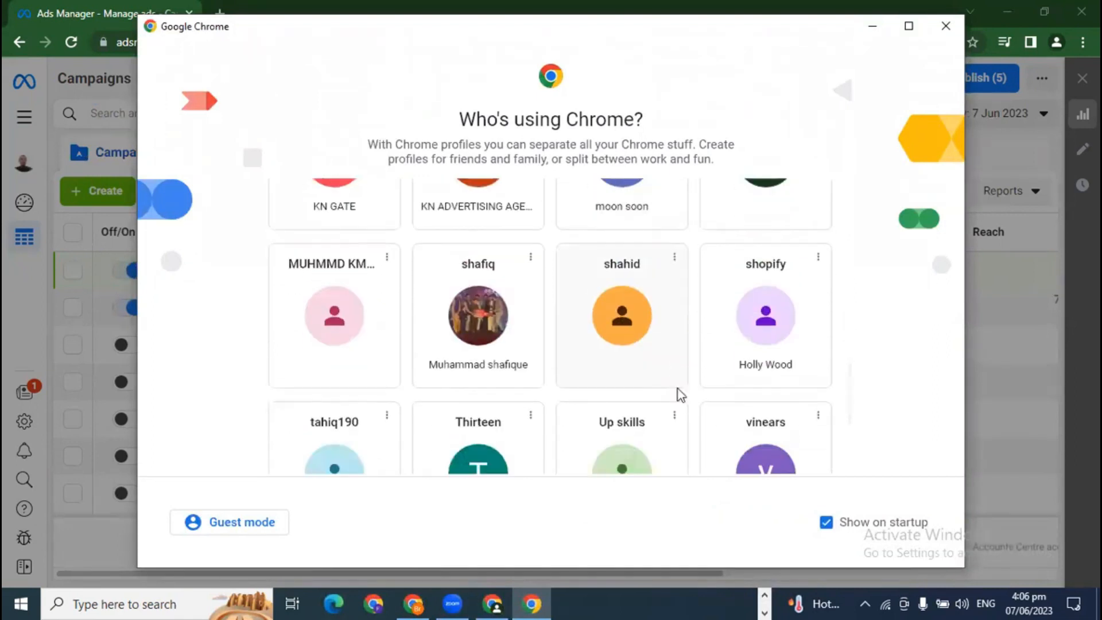
left_click(347, 325)
left_click(575, 426)
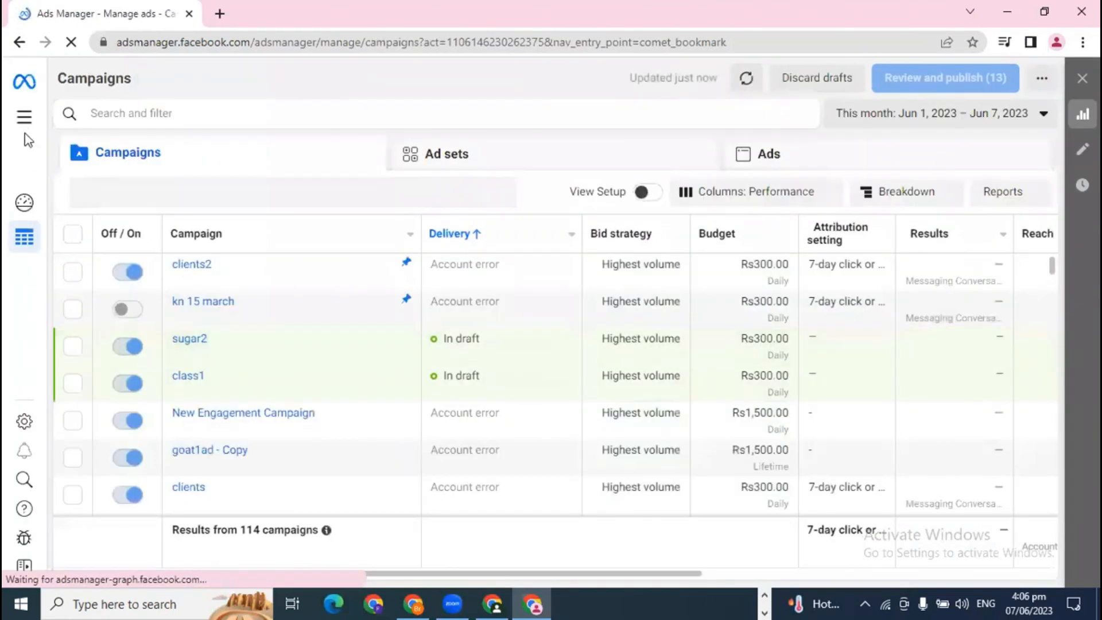
Create a new campaign with the Awareness objective in this profile's ad account.
left_click(27, 125)
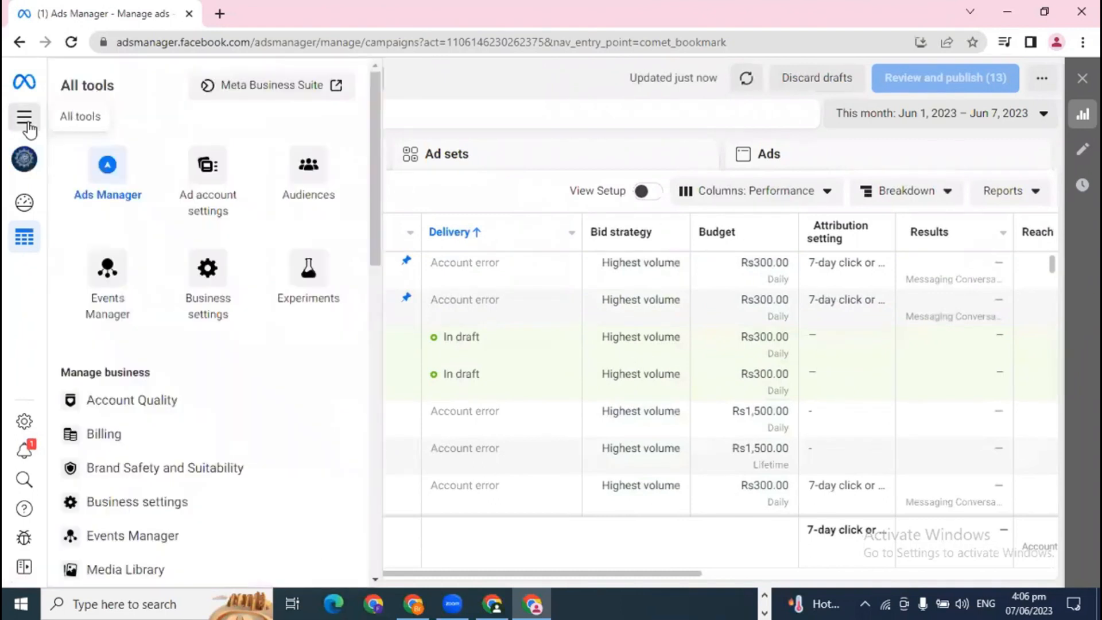
left_click(102, 190)
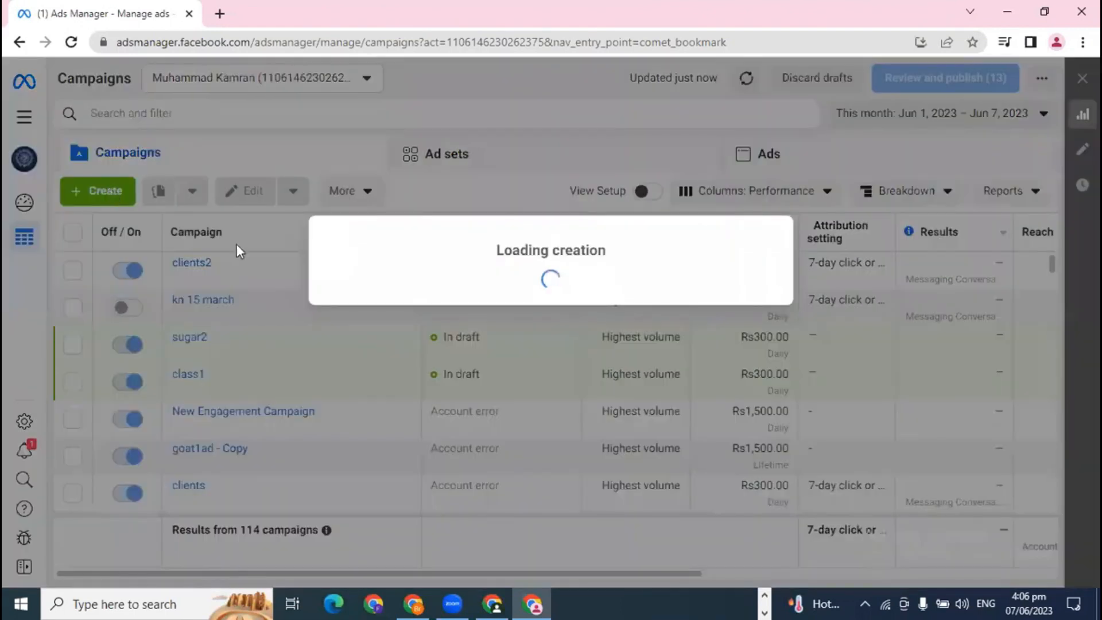
left_click(419, 193)
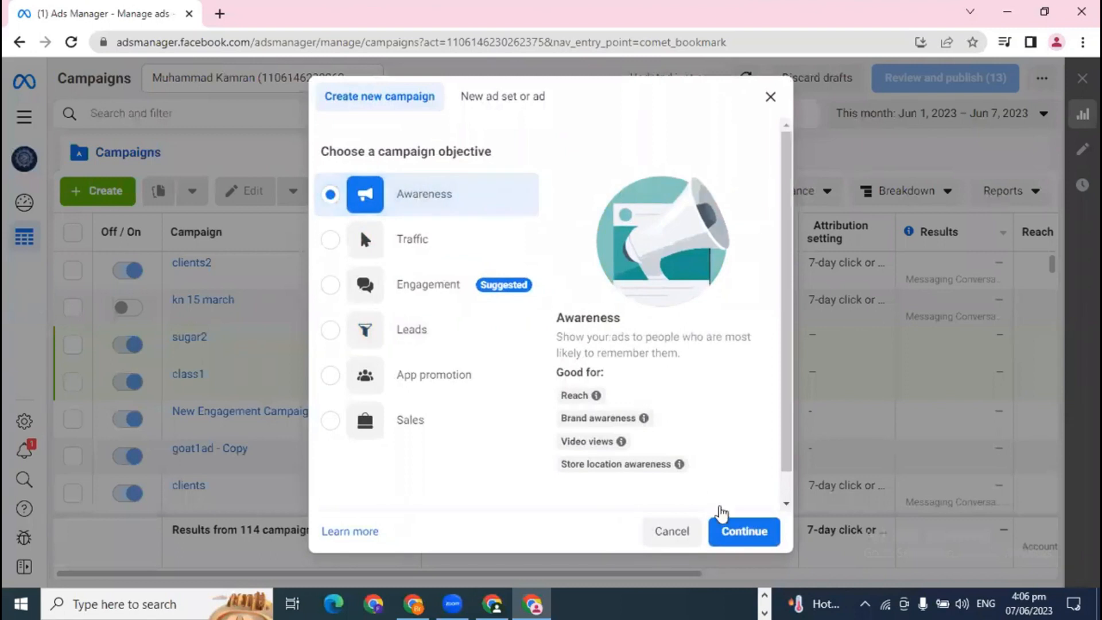
left_click(737, 531)
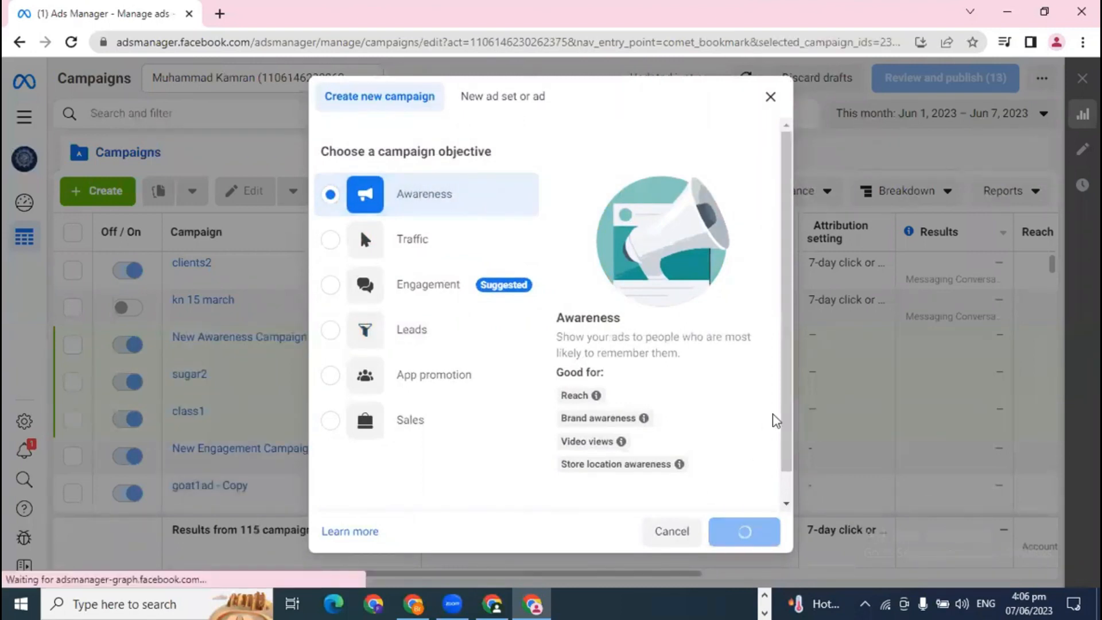
Go through the campaign and ad set levels to reach the New Awareness Ad.
scroll(853, 440, "down", 5)
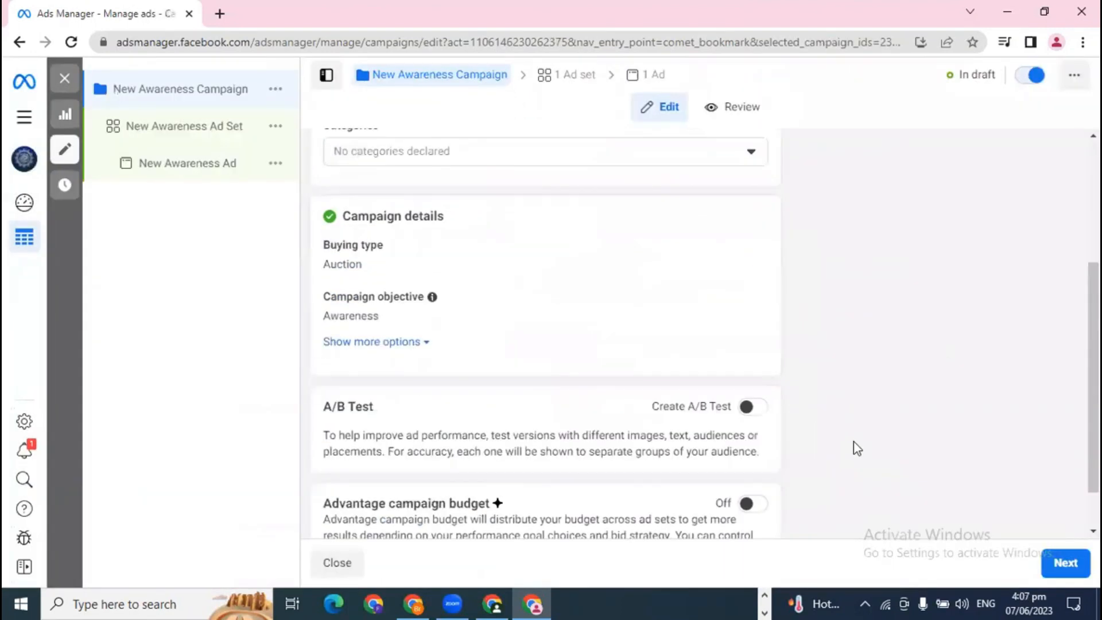
left_click(752, 446)
scroll(887, 484, "down", 3)
left_click(1066, 563)
left_click(1066, 563)
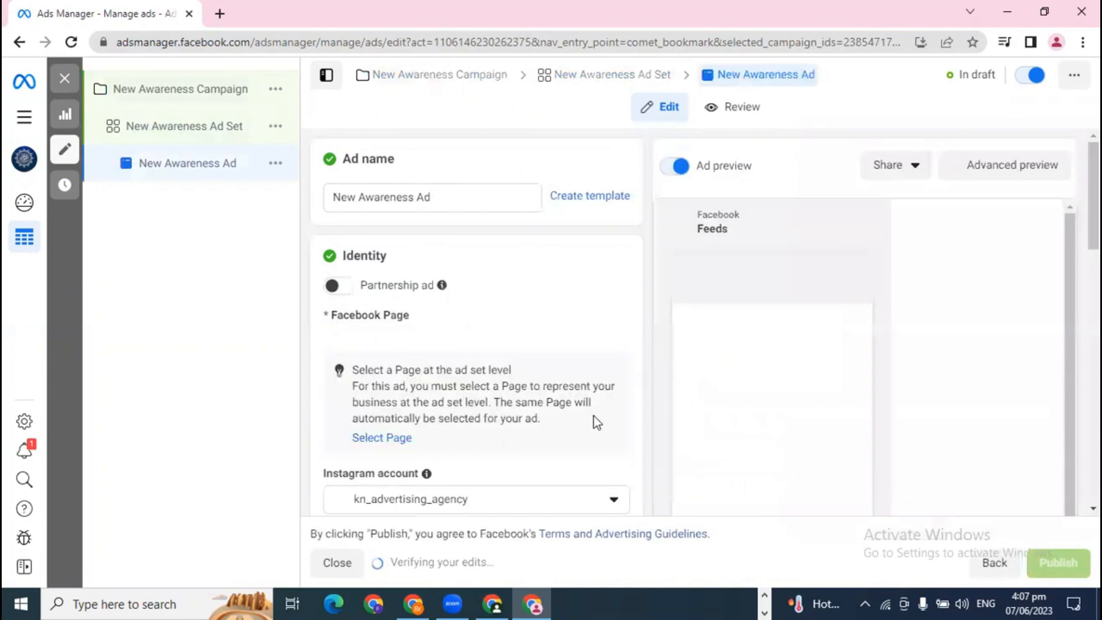
Check the ad setup for an available Creative Hub mockup, and cancel the mockup selection.
scroll(657, 441, "down", 4)
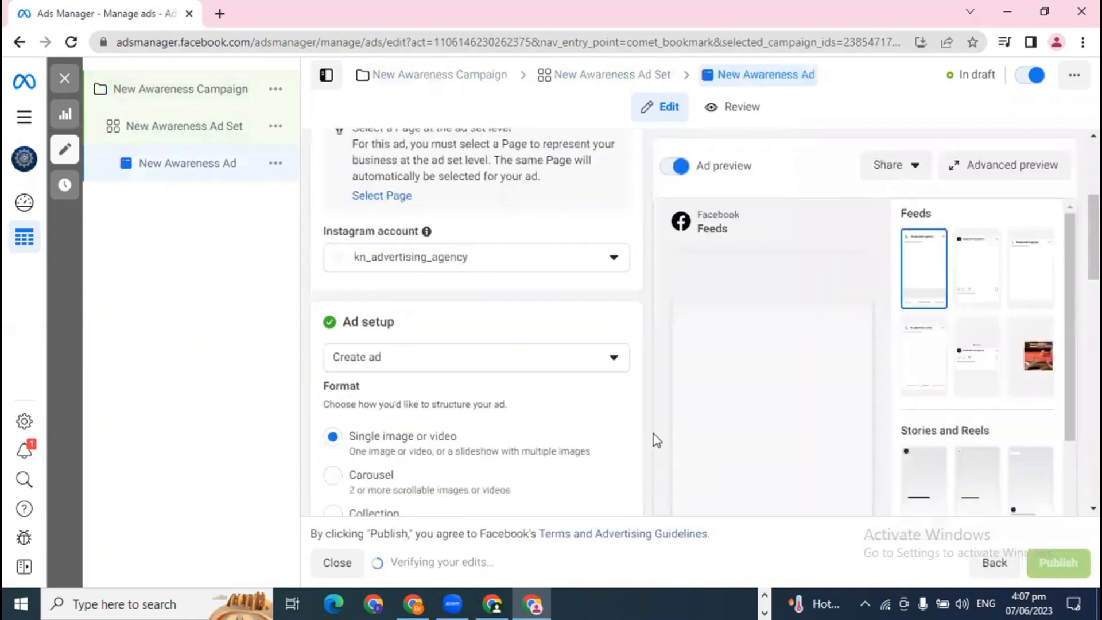
scroll(658, 440, "down", 3)
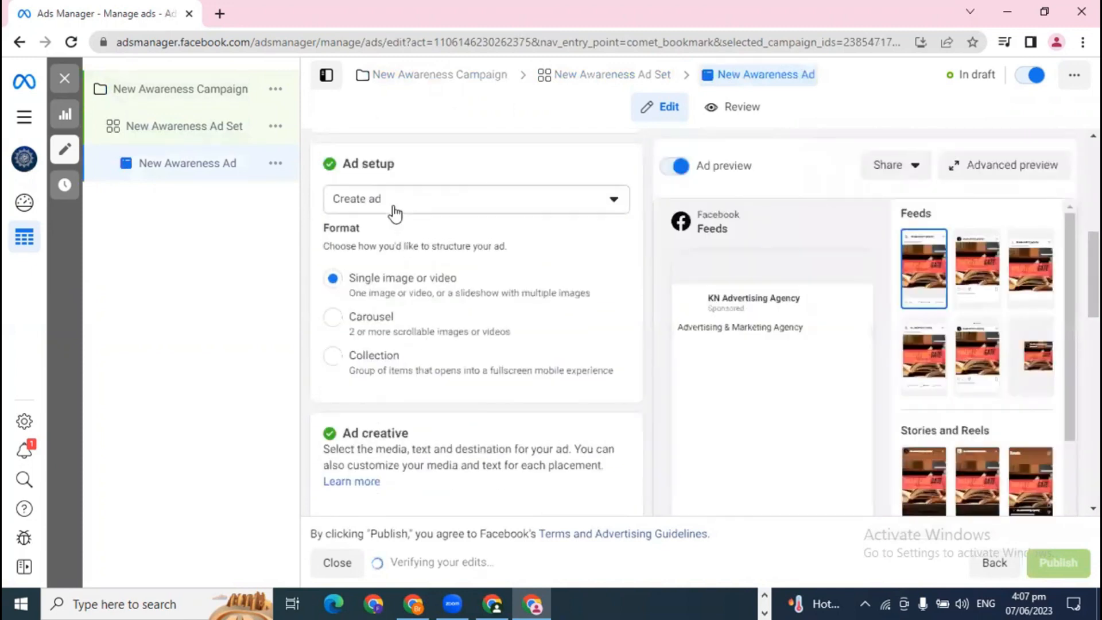
left_click(394, 210)
left_click(420, 296)
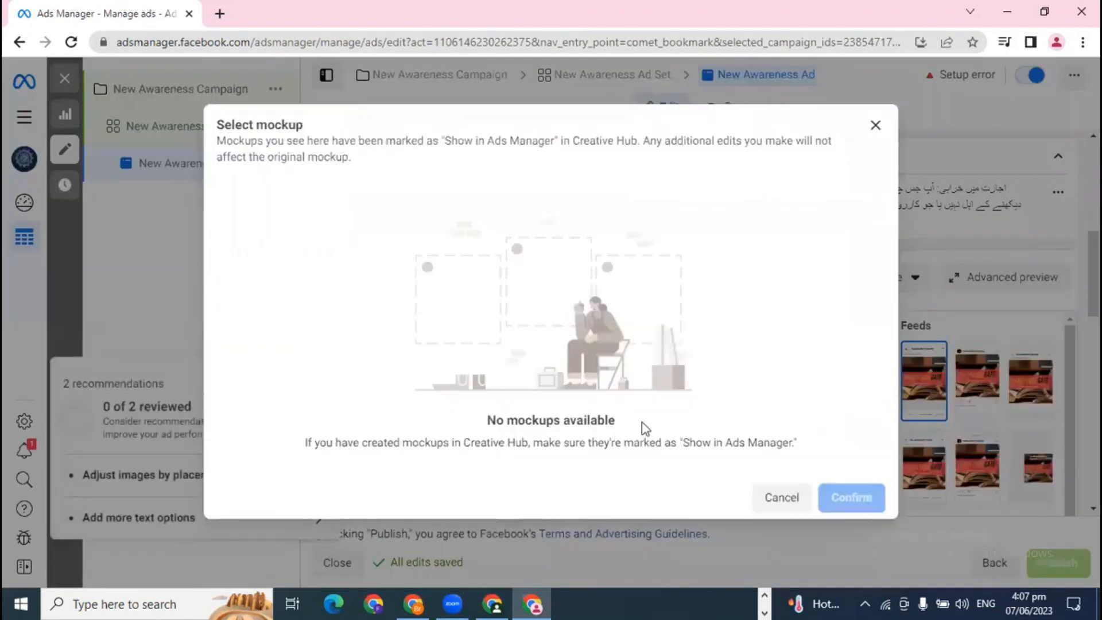
left_click(775, 498)
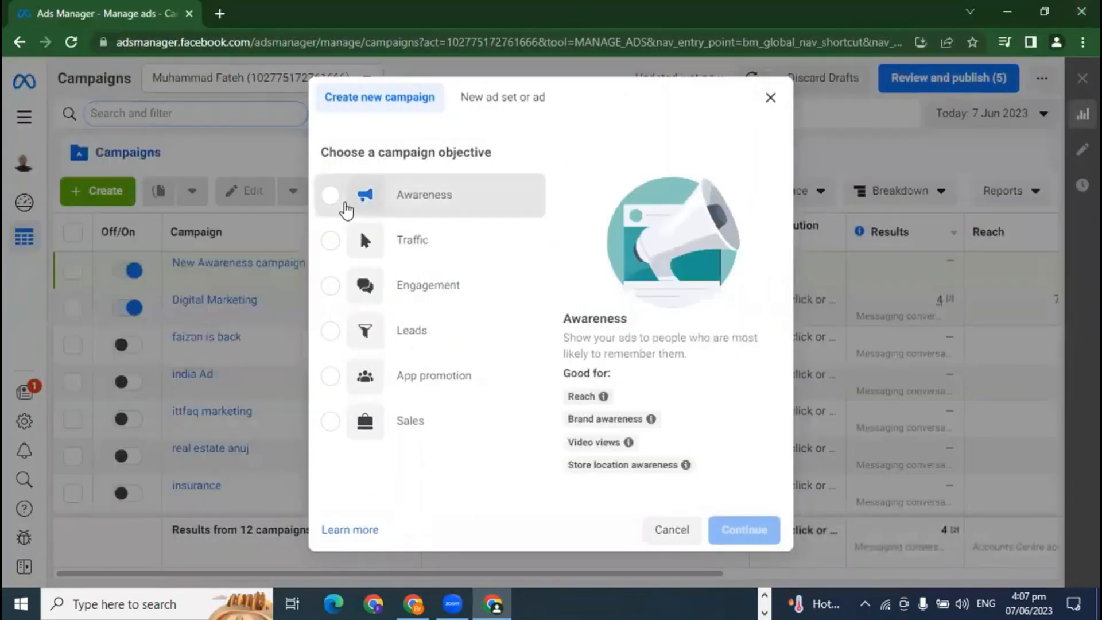
Create an Awareness campaign in the original profile's ad account and go to the ad setup of its New Awareness ad.
left_click(345, 209)
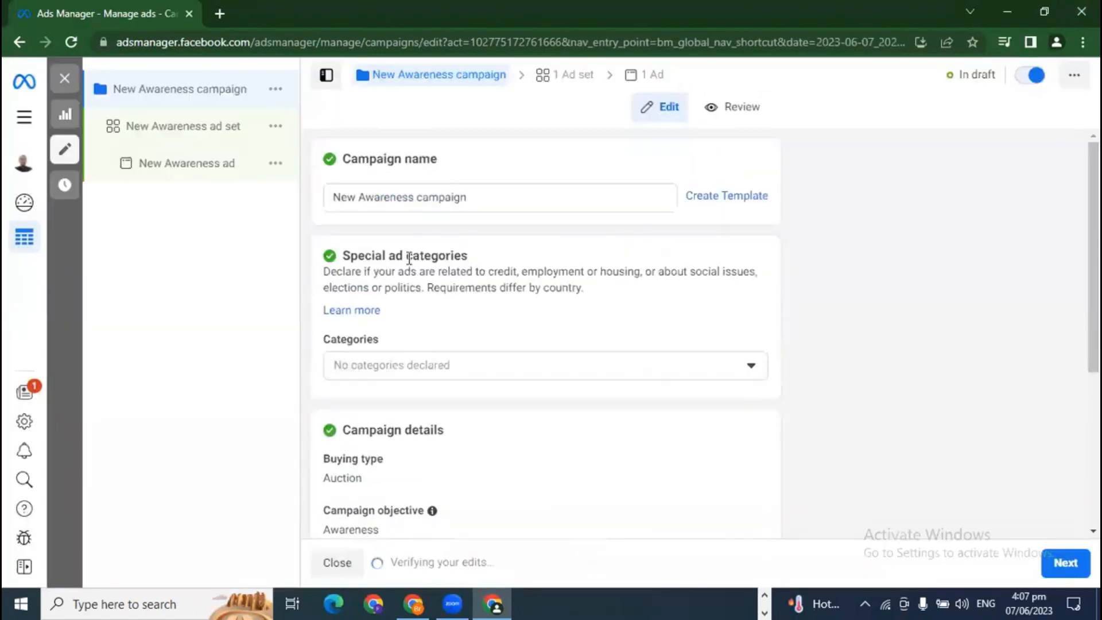
left_click(138, 164)
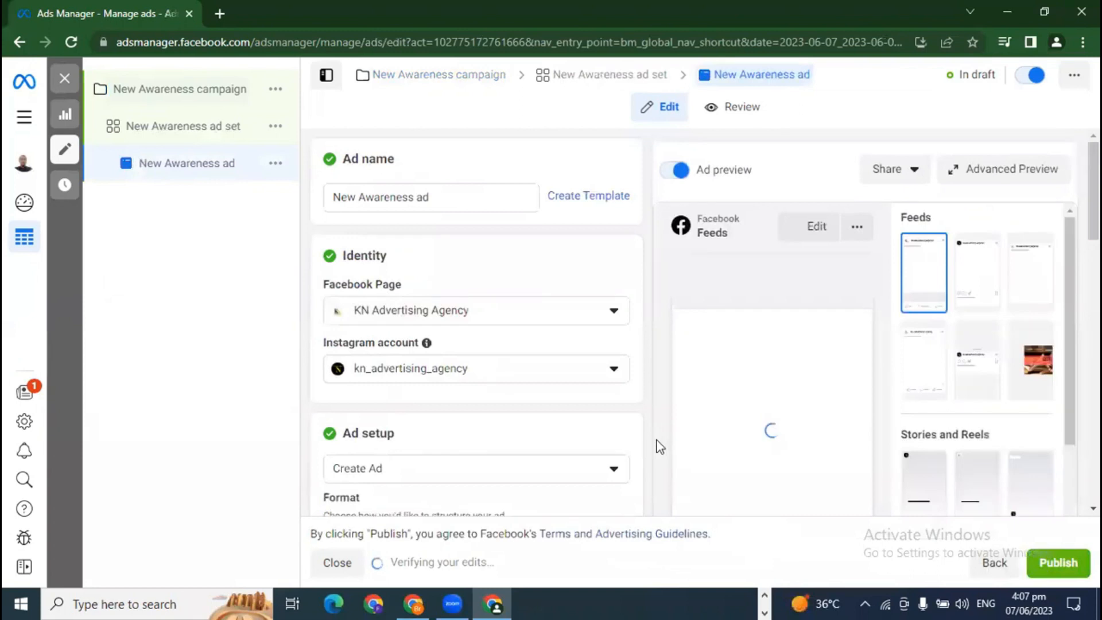
scroll(660, 448, "down", 3)
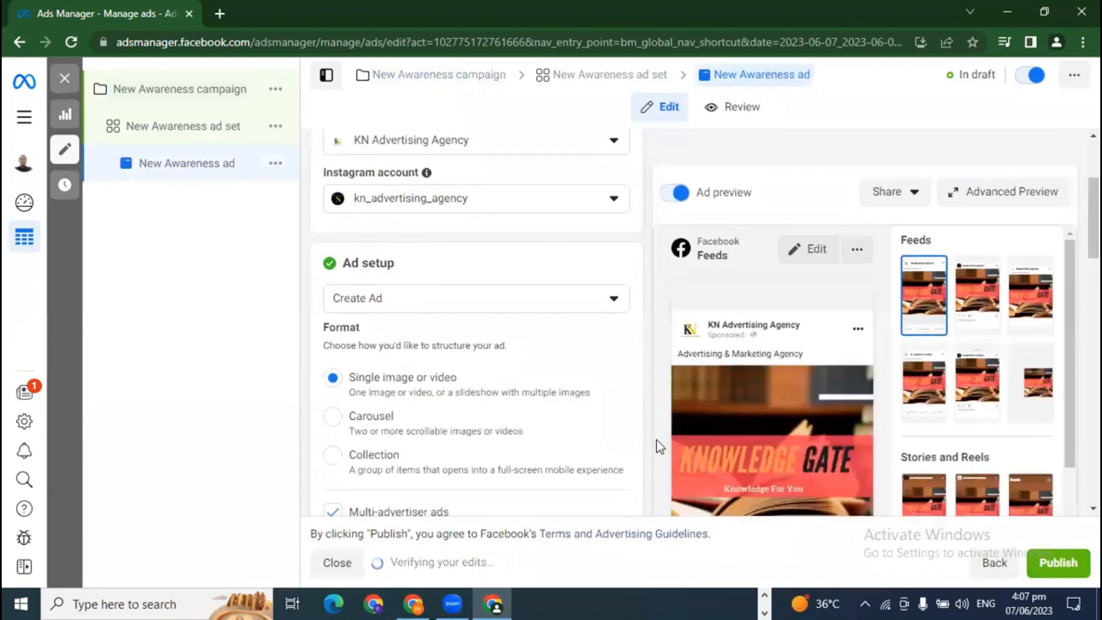
scroll(386, 302, "down", 2)
Review the ad setup choices, including Use existing post and Use Creative Hub mockup, keeping Create Ad and dismissing the recommendations.
left_click(363, 227)
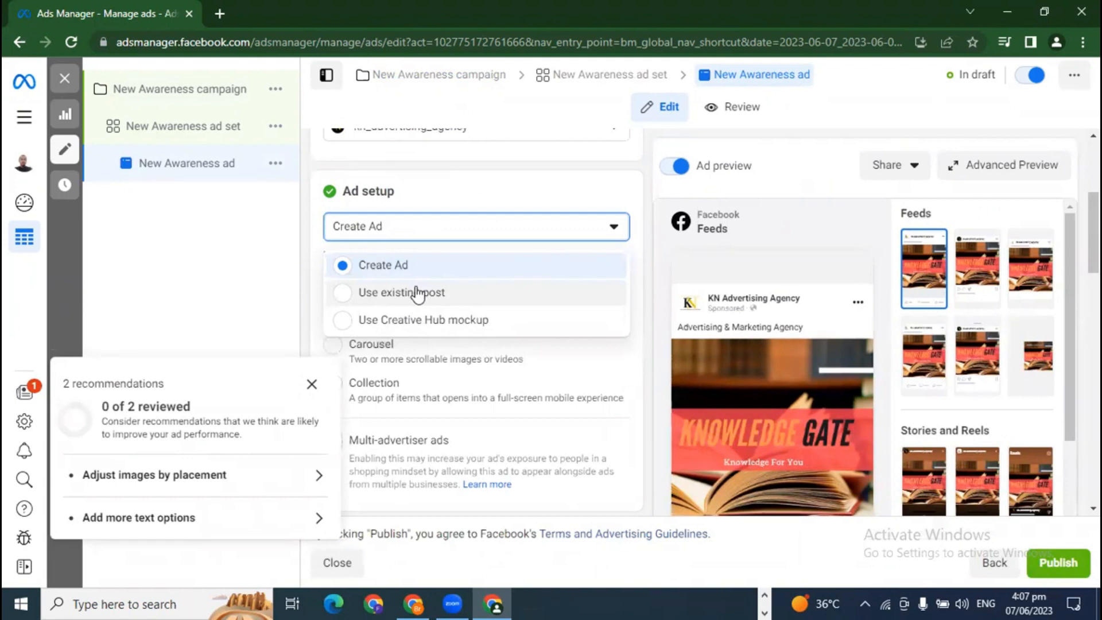
left_click(301, 302)
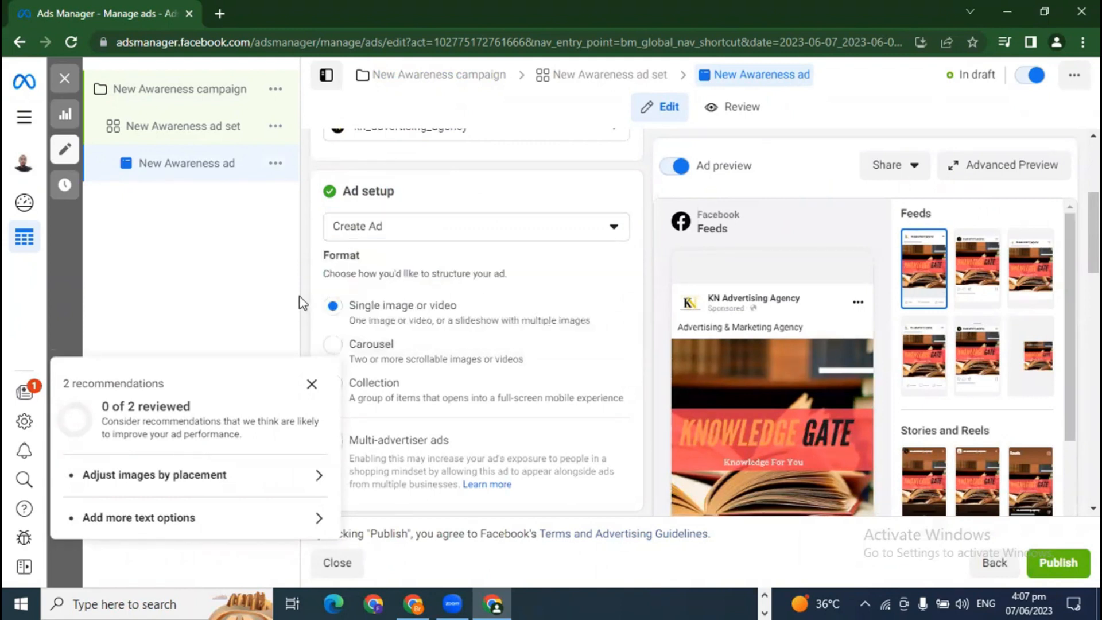
left_click(313, 385)
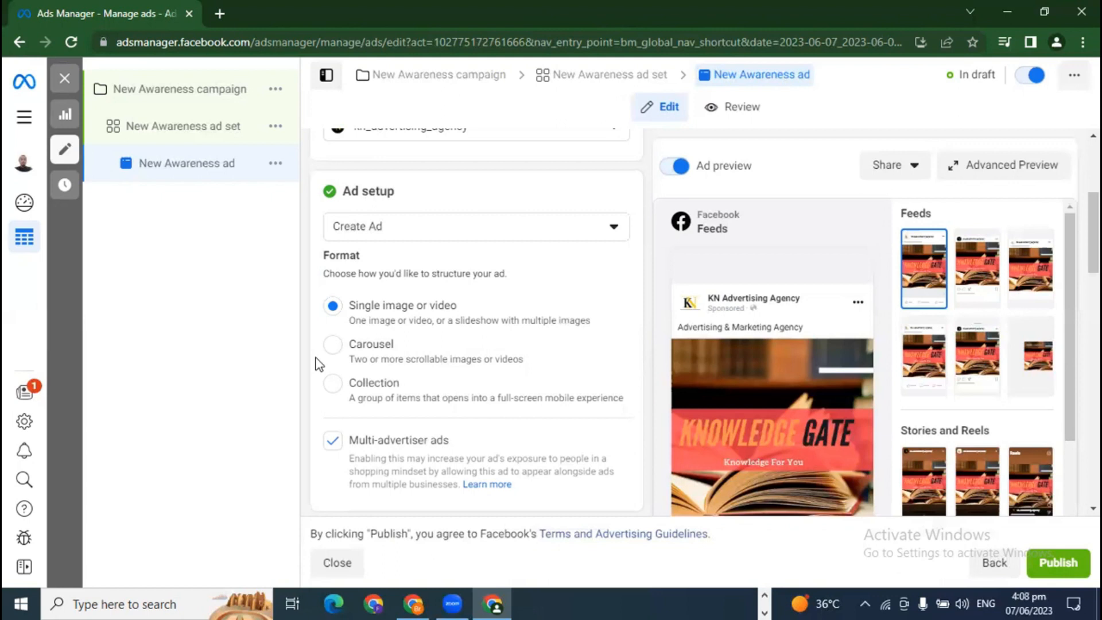
left_click(405, 244)
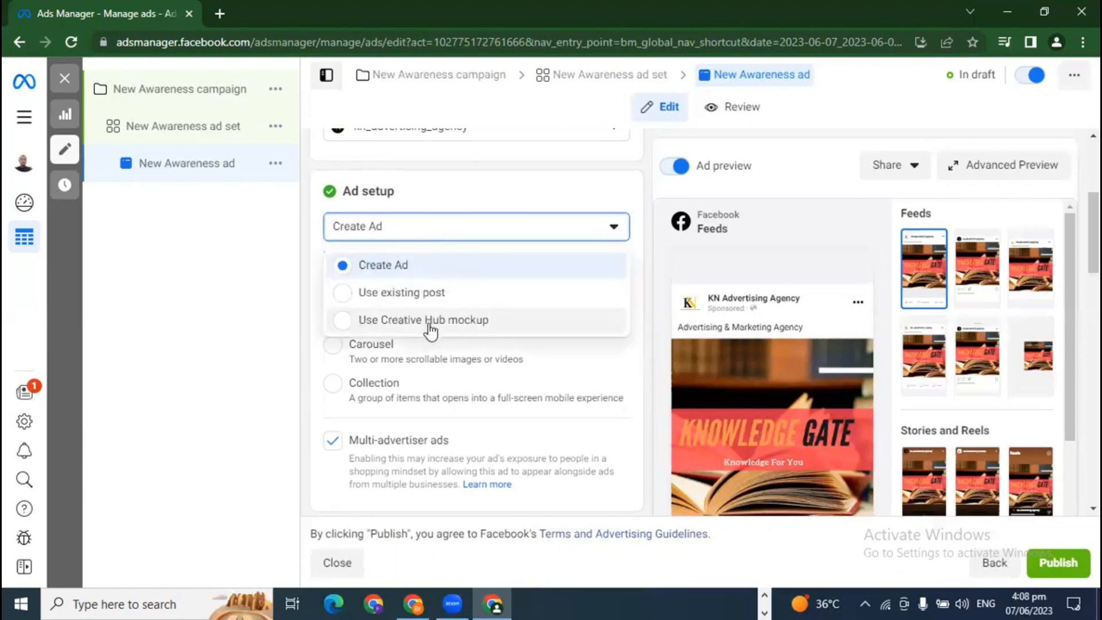
left_click(380, 238)
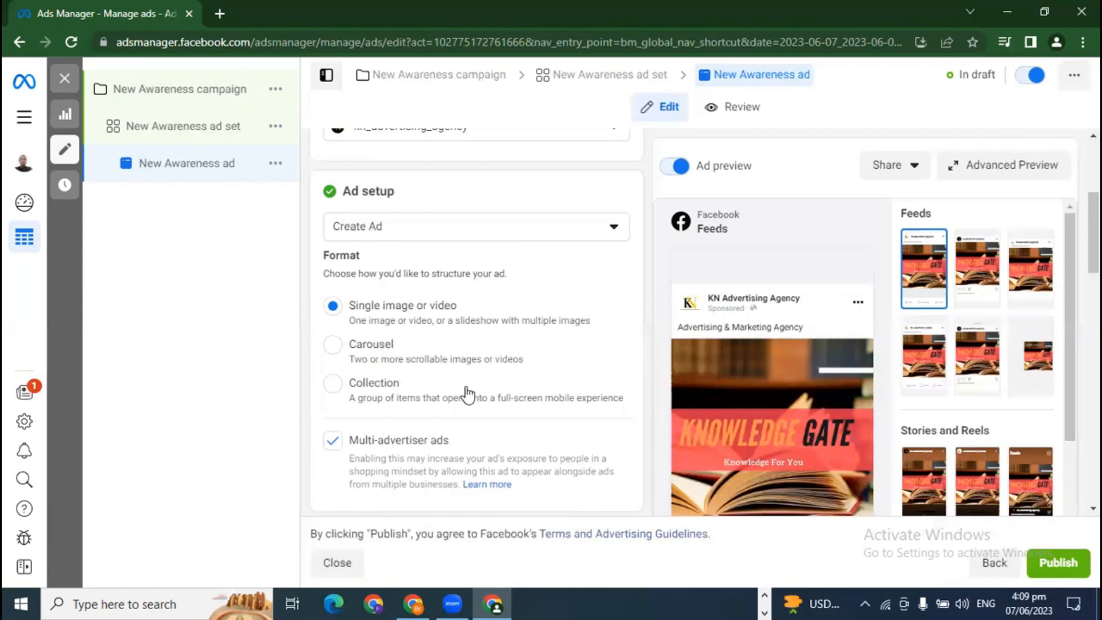
Examine the ad's Tracking section, including website events, app events, offline events and URL parameters.
scroll(467, 394, "down", 5)
scroll(553, 419, "down", 10)
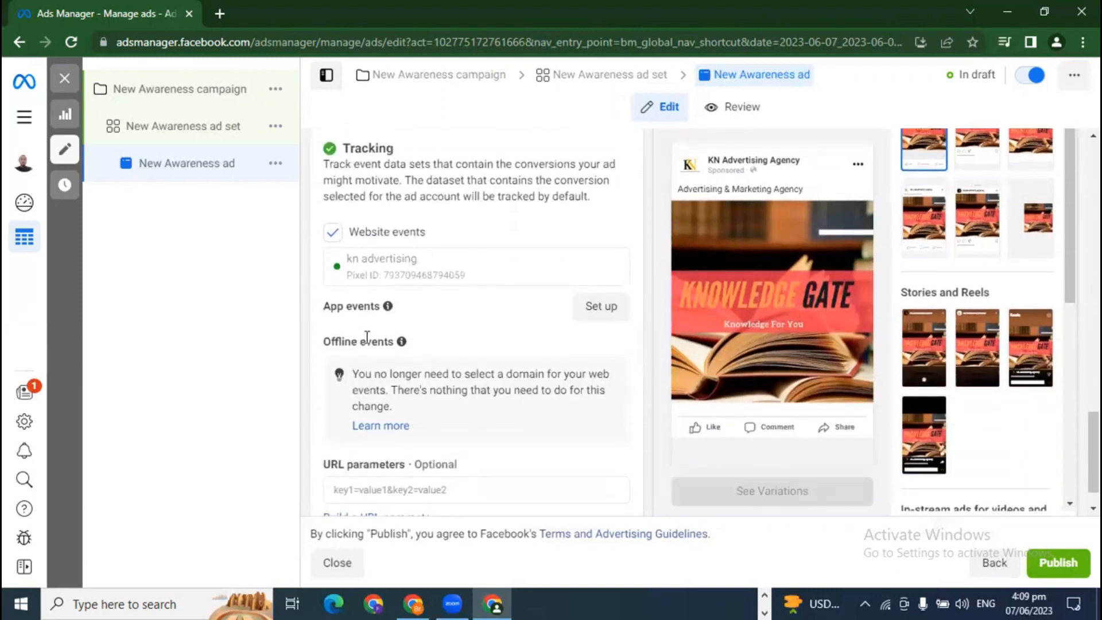
scroll(385, 374, "down", 1)
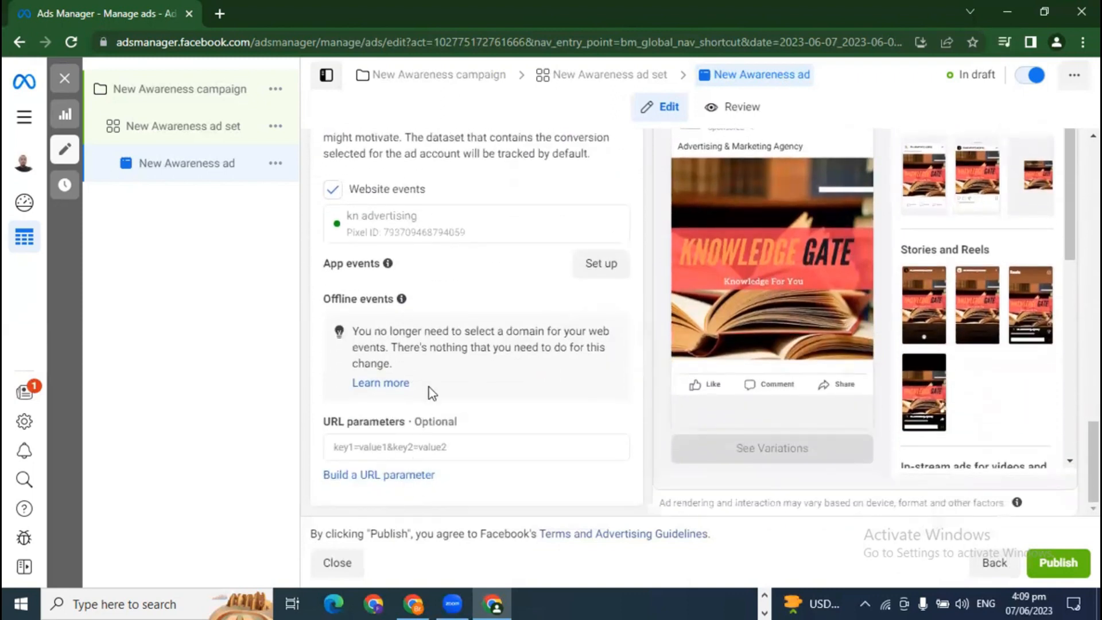
scroll(436, 356, "up", 3)
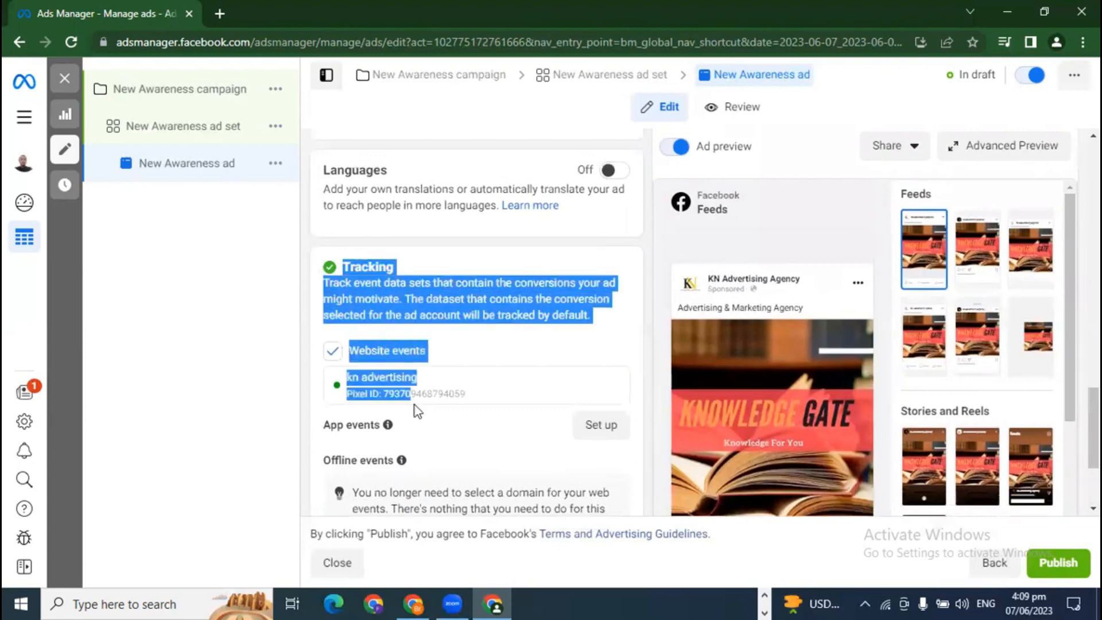